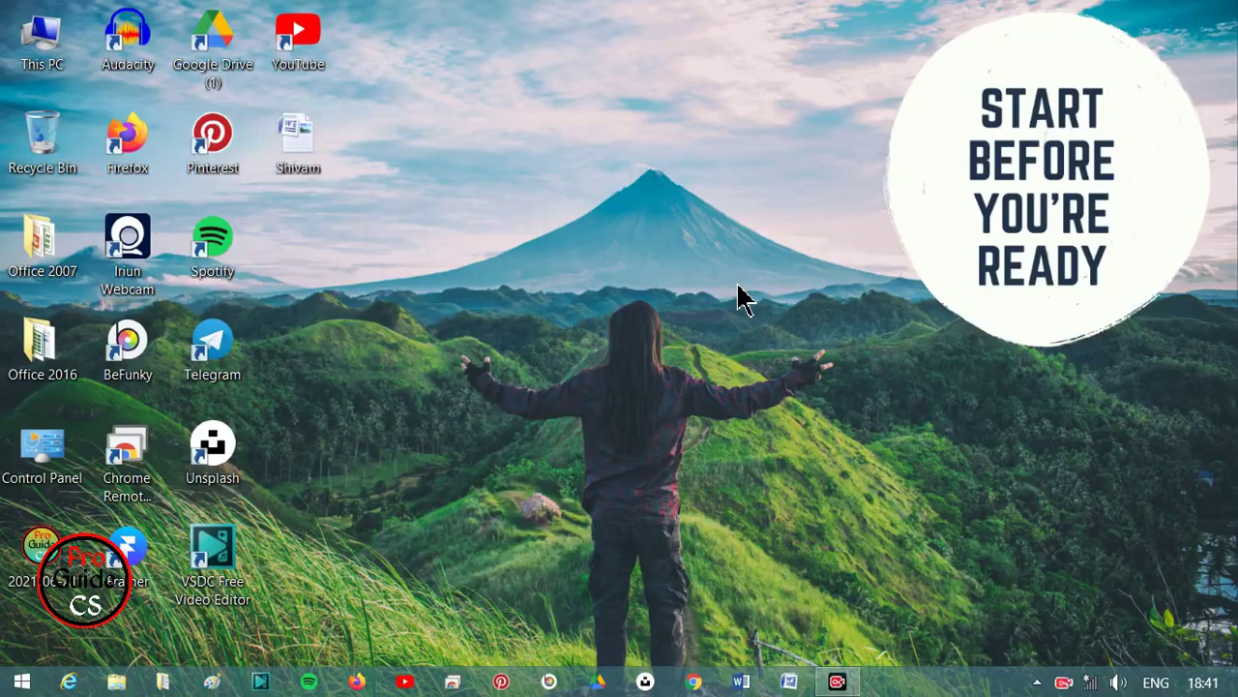
Step: Open the Shivam document in Word 2007 from its desktop shortcut
{"action": "double_click", "coordinate": [298, 141]}
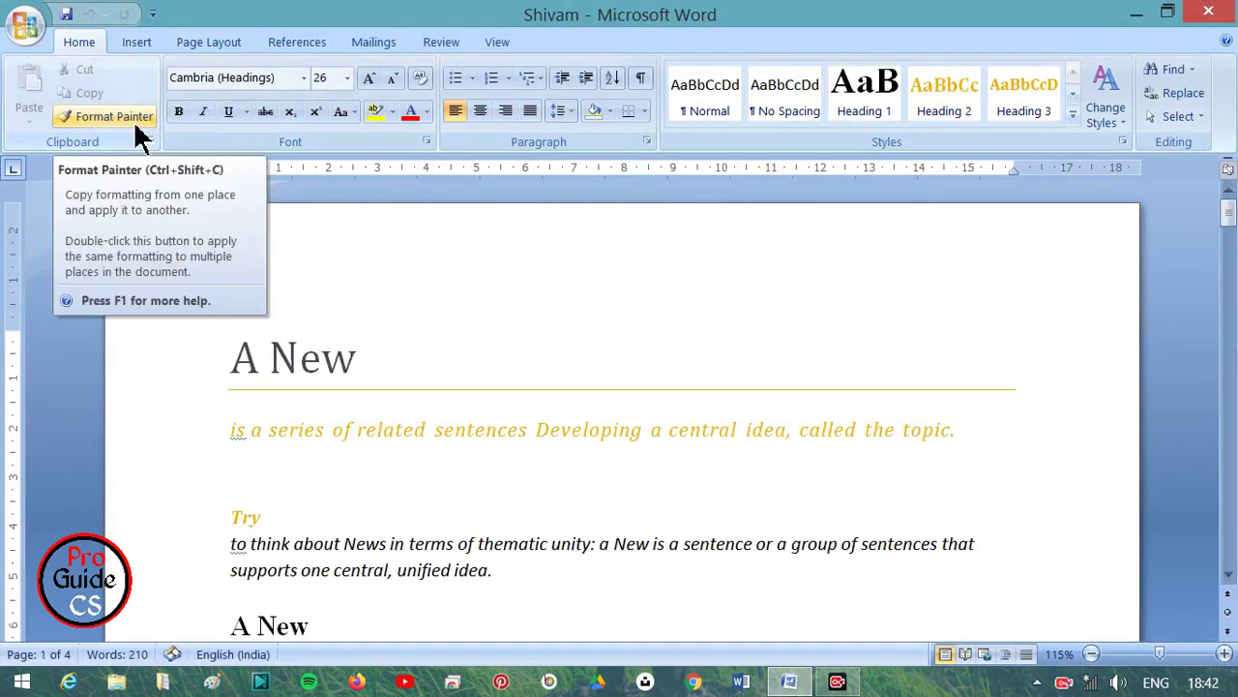
Step: Add an empty line after the last paragraph on the Insert tab
{"action": "left_click", "coordinate": [139, 46]}
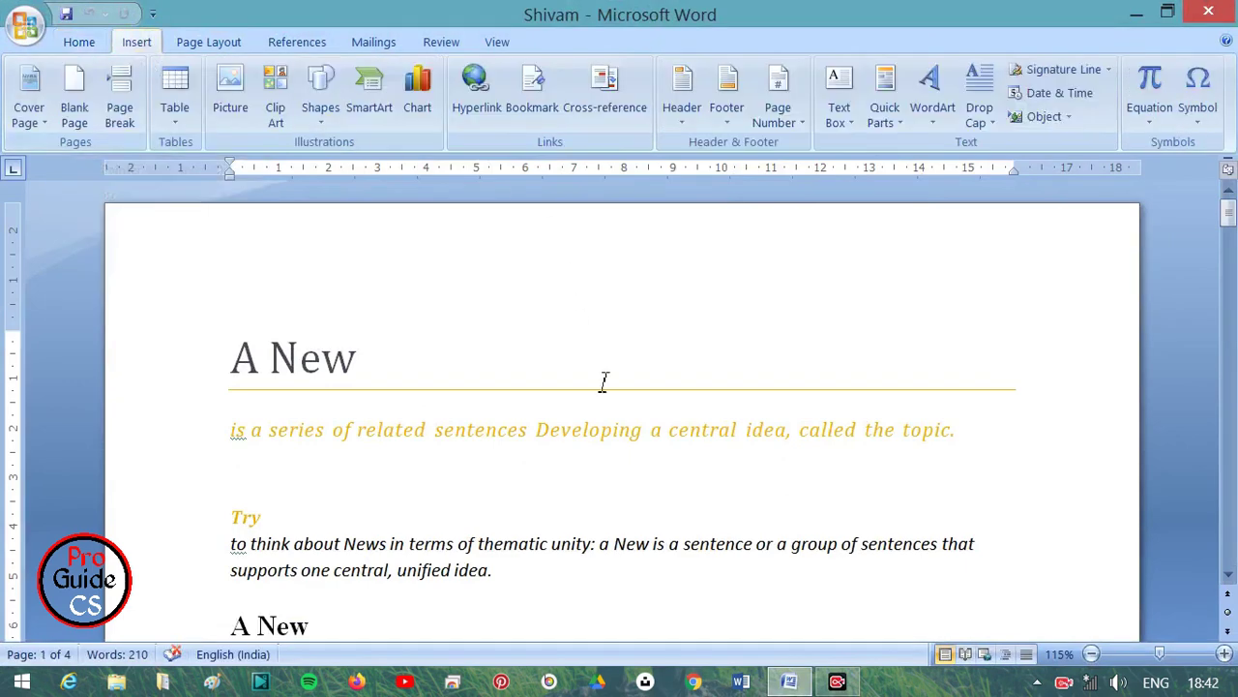
{"action": "scroll", "coordinate": [623, 415], "scroll_direction": "down", "scroll_amount": 10}
{"action": "scroll", "coordinate": [625, 418], "scroll_direction": "down", "scroll_amount": 2}
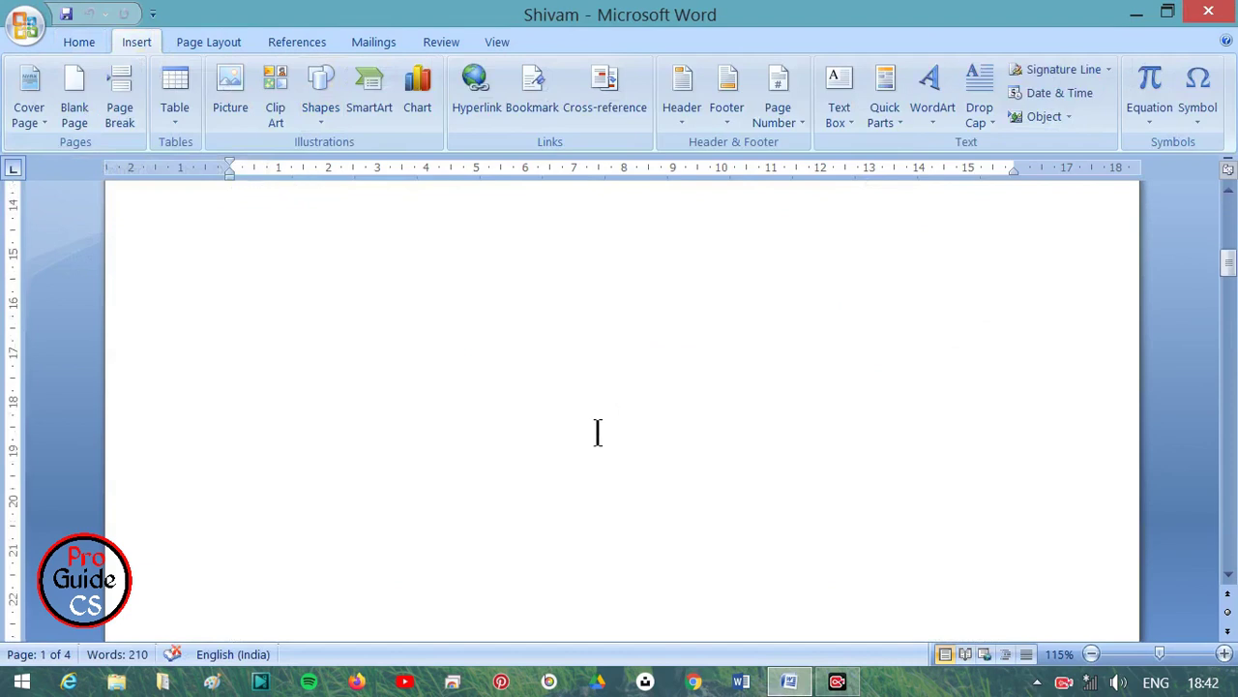
{"action": "scroll", "coordinate": [519, 351], "scroll_direction": "up", "scroll_amount": 1}
{"action": "scroll", "coordinate": [494, 288], "scroll_direction": "up", "scroll_amount": 2}
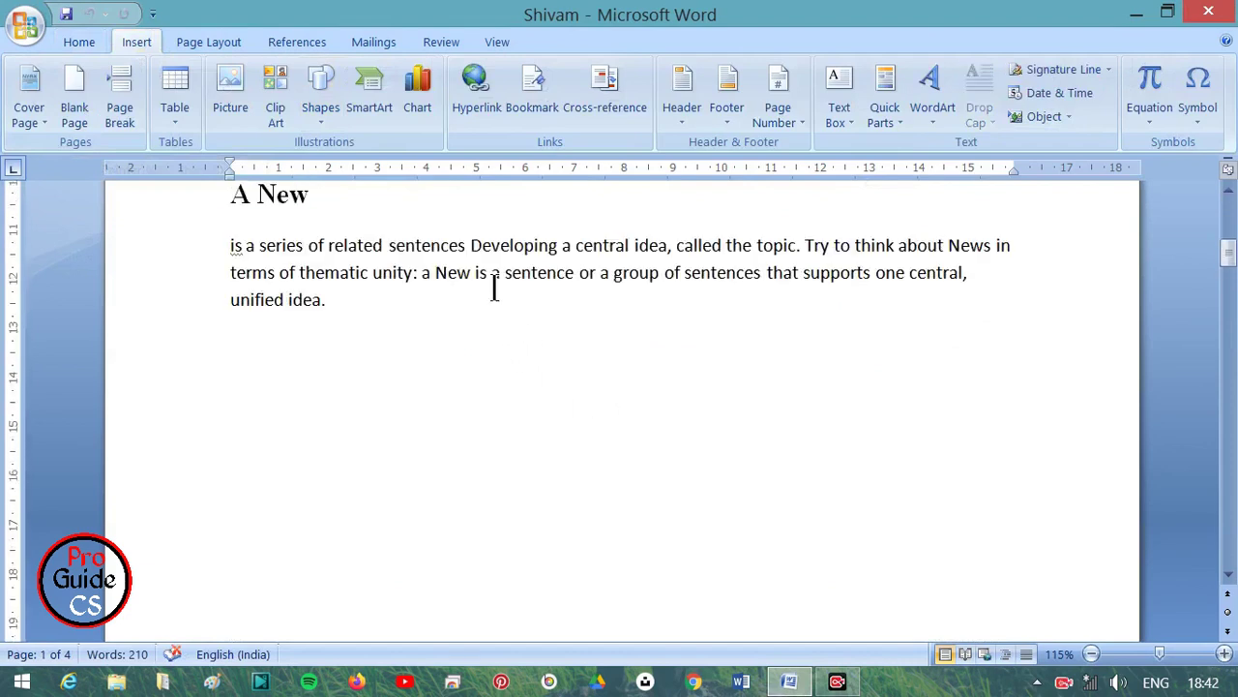
{"action": "left_click", "coordinate": [348, 319]}
{"action": "key", "text": "Return"}
Step: Insert an empty line above the 'A New' title
{"action": "scroll", "coordinate": [367, 302], "scroll_direction": "up", "scroll_amount": 5}
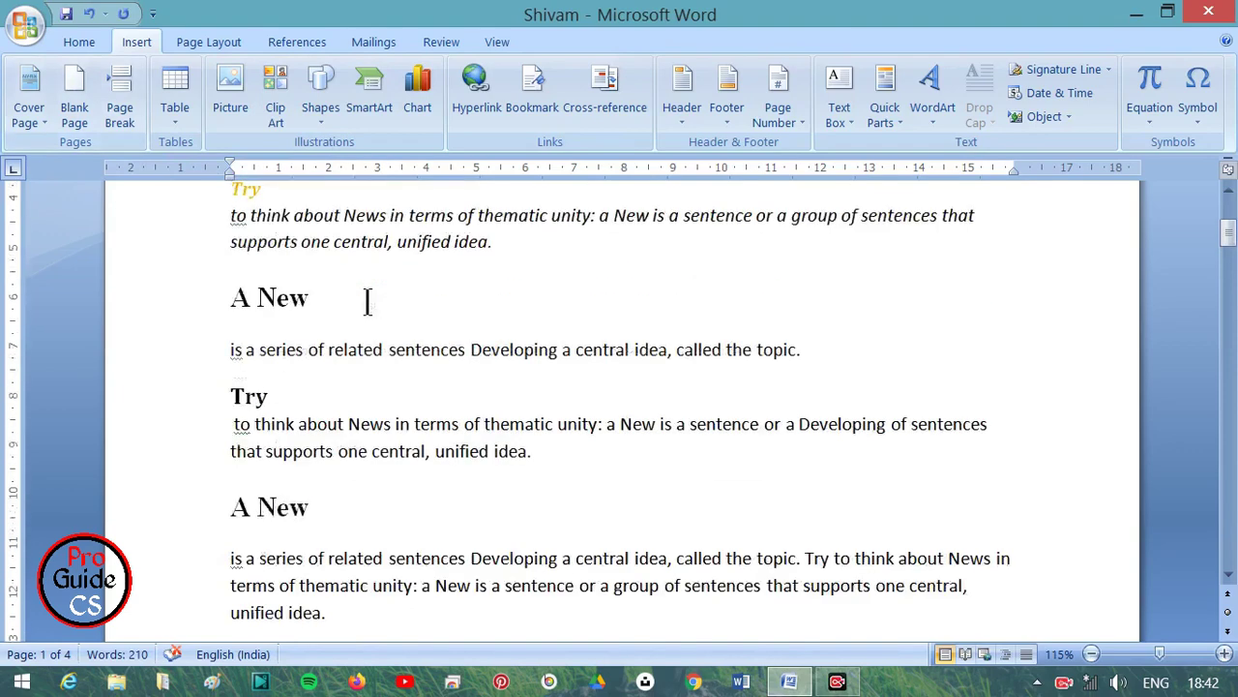
{"action": "scroll", "coordinate": [368, 301], "scroll_direction": "up", "scroll_amount": 5}
{"action": "left_click", "coordinate": [237, 324]}
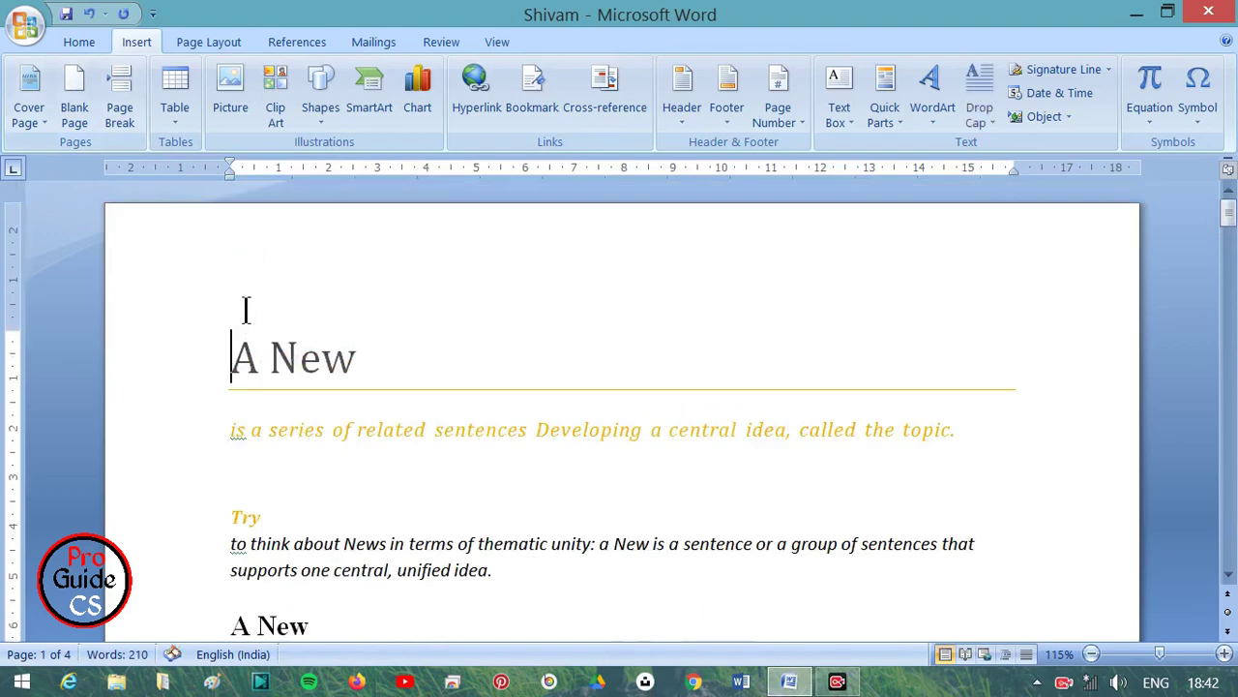
{"action": "key", "text": "Return"}
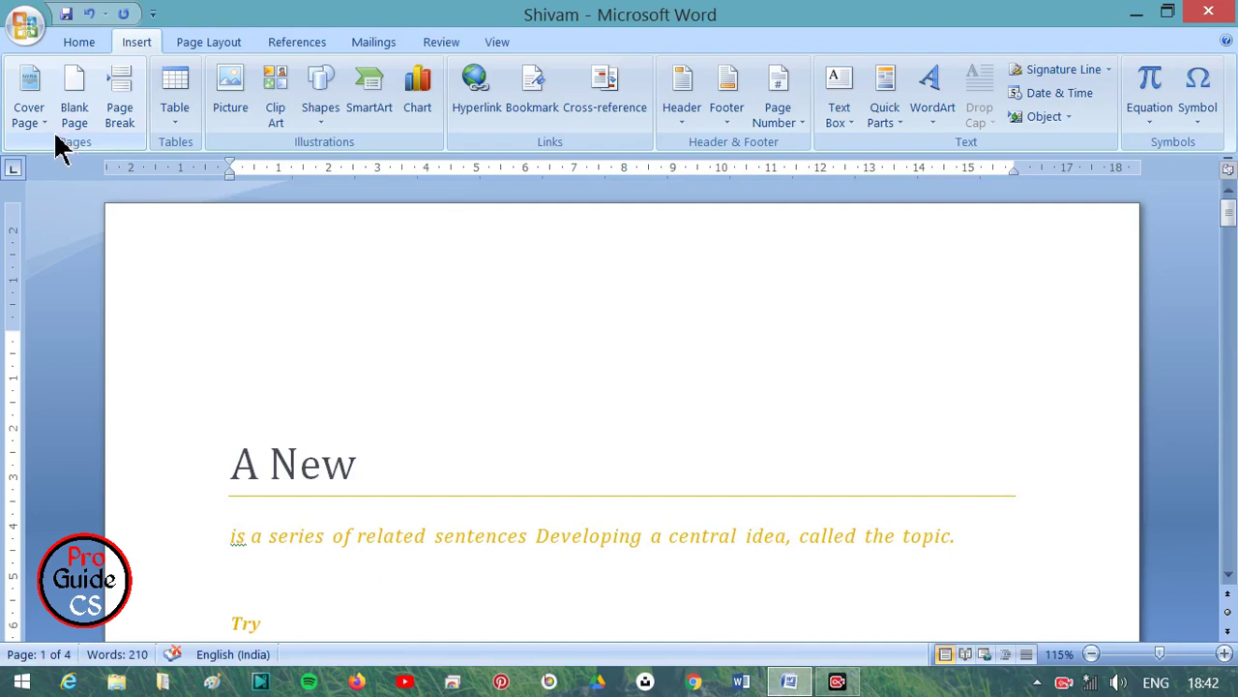
Step: Insert the Contrast cover page and zoom out to view several pages
{"action": "left_click", "coordinate": [39, 118]}
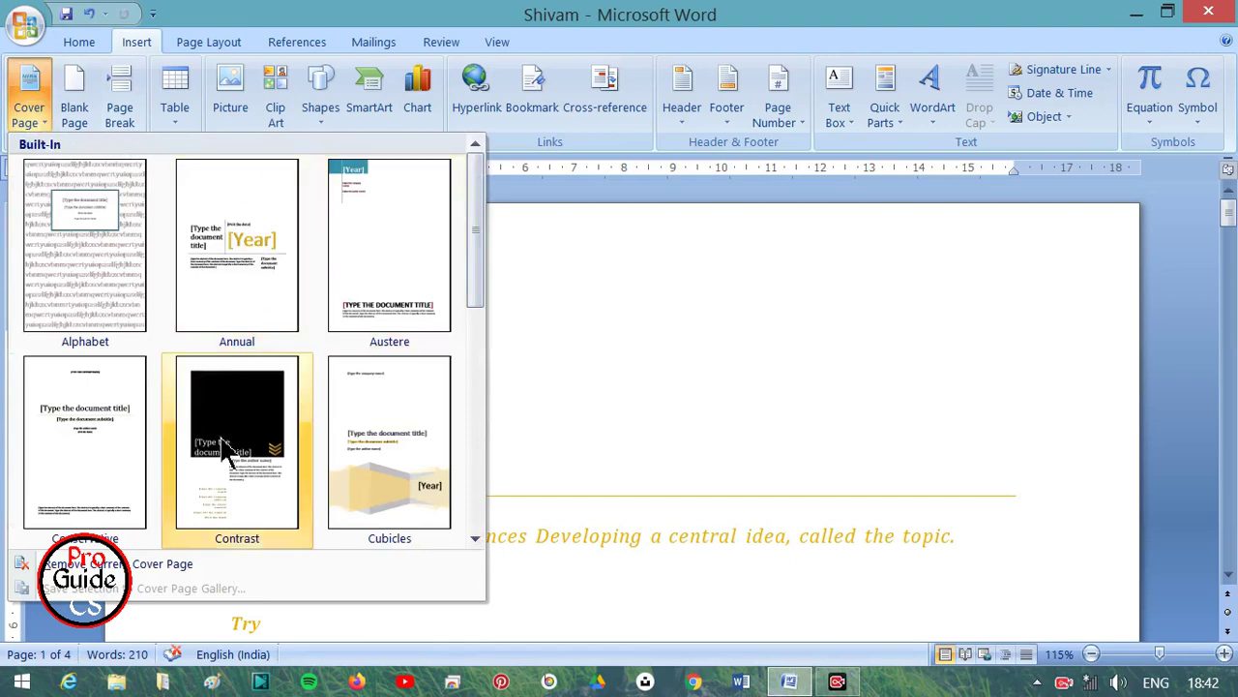
{"action": "scroll", "coordinate": [232, 450], "scroll_direction": "down", "scroll_amount": 3}
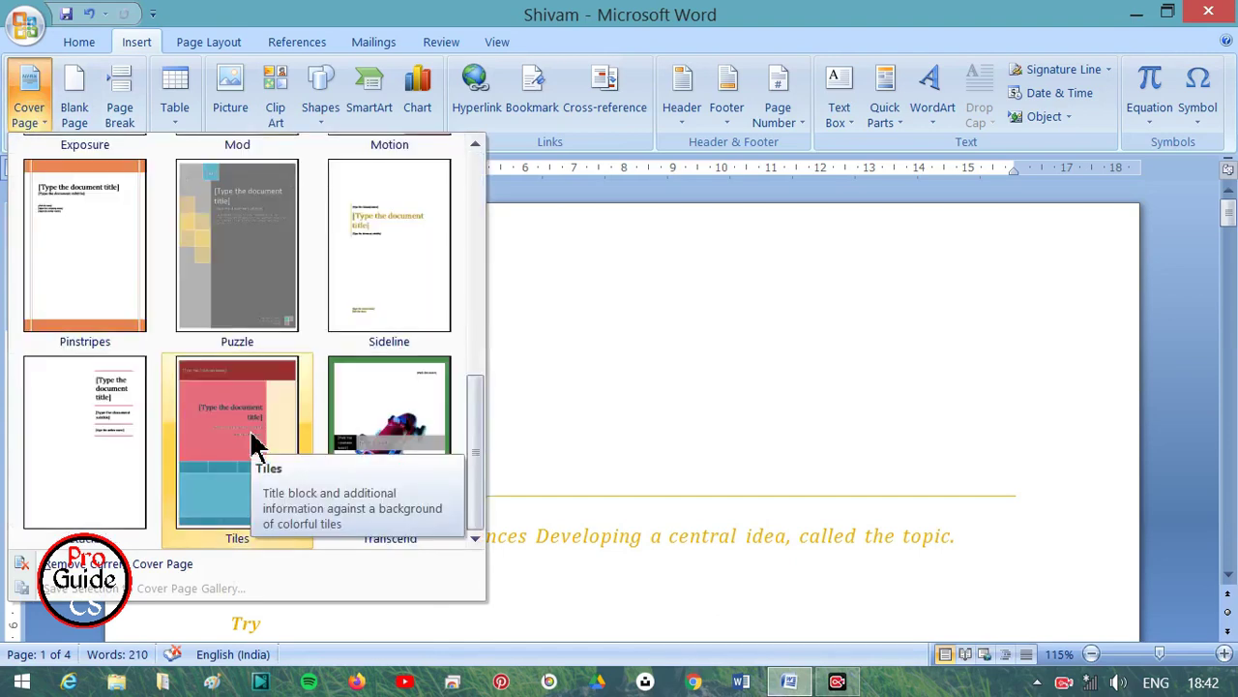
{"action": "scroll", "coordinate": [253, 443], "scroll_direction": "up", "scroll_amount": 3}
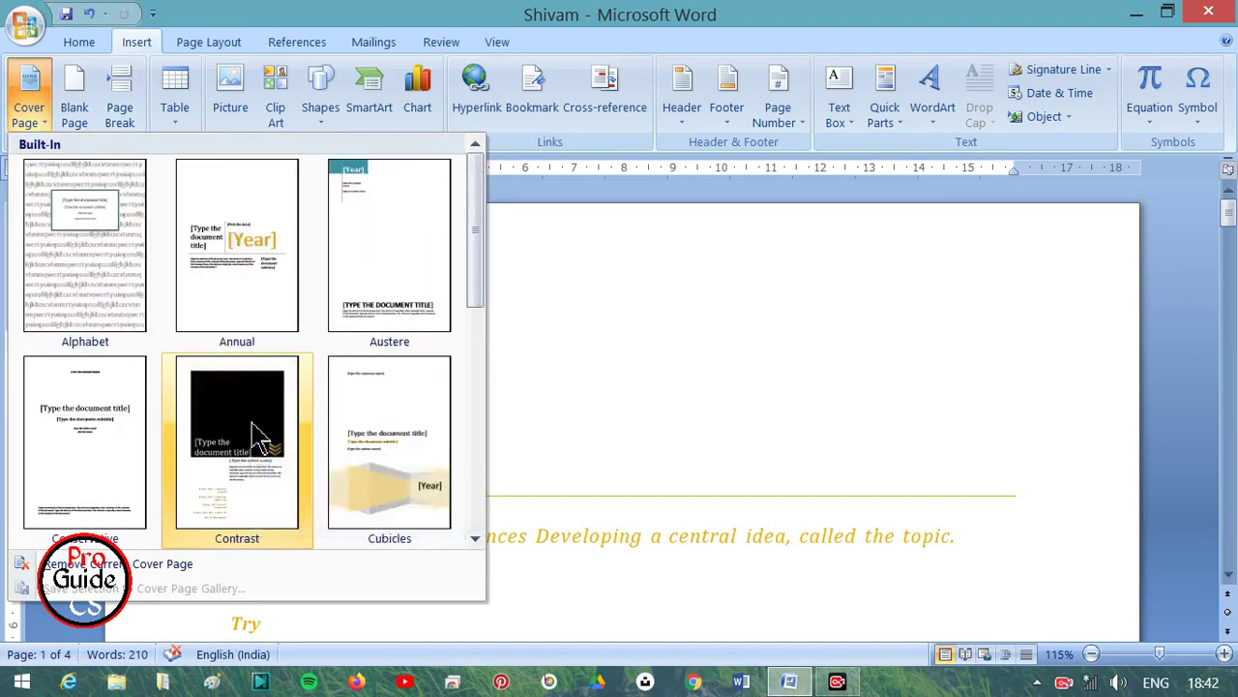
{"action": "left_click", "coordinate": [254, 453]}
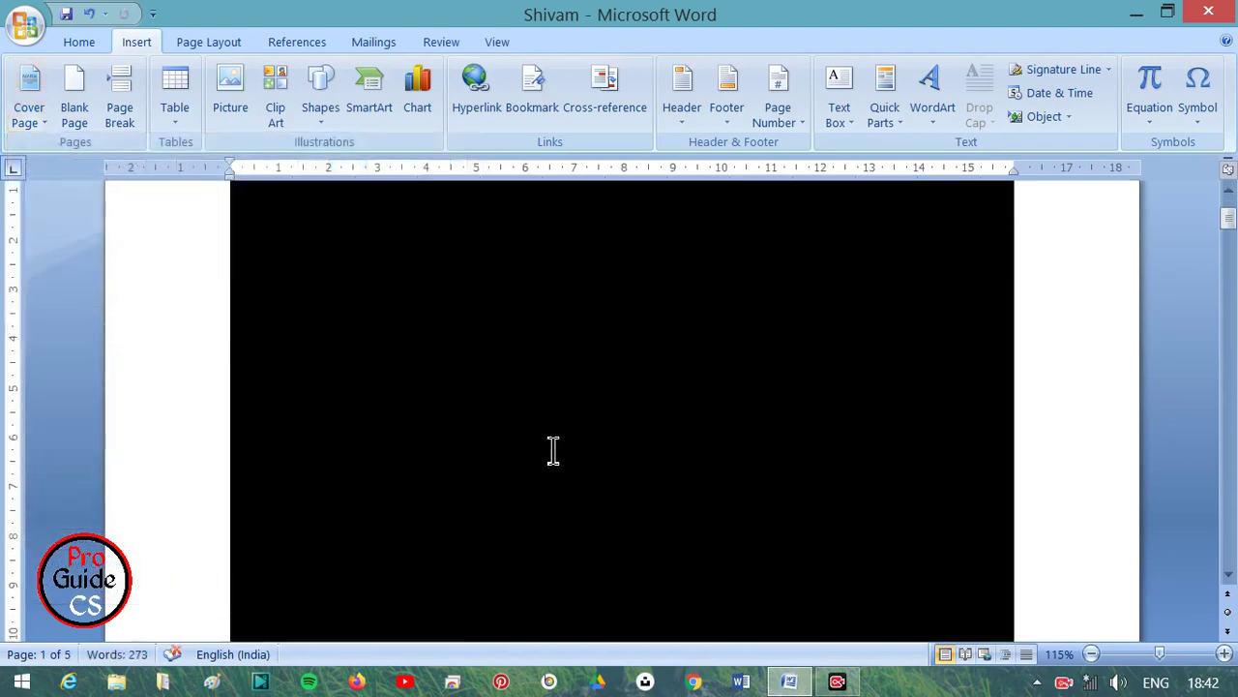
{"action": "scroll", "coordinate": [553, 450], "scroll_direction": "down", "scroll_amount": 5}
{"action": "scroll", "coordinate": [552, 442], "scroll_direction": "down", "scroll_amount": 3}
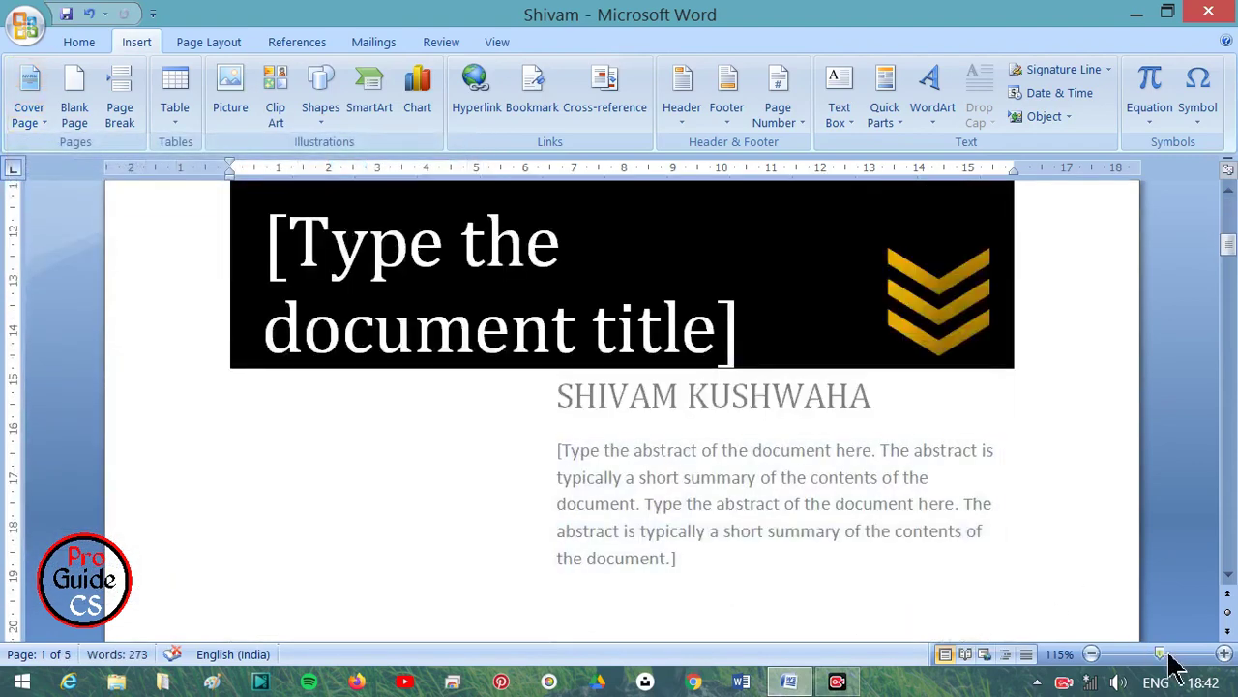
{"action": "left_click_drag", "start_coordinate": [1160, 654], "coordinate": [1120, 654]}
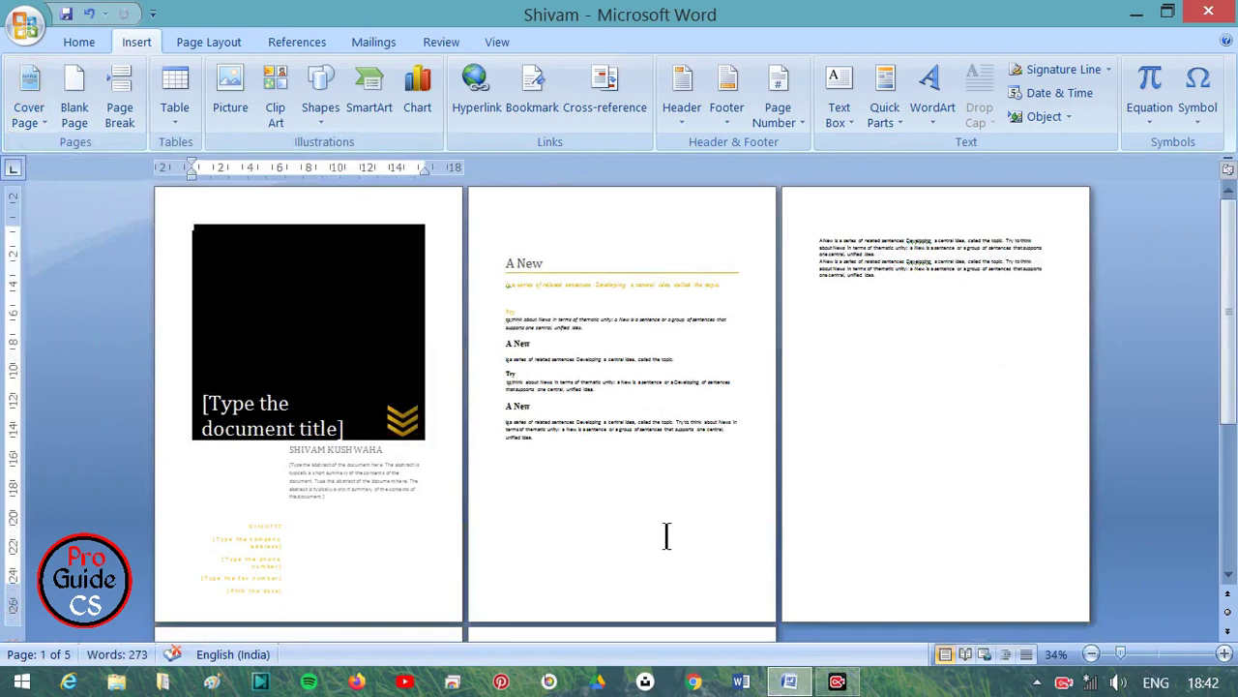
Step: Switch the cover page through Cubicles, Conservative, Austere and Alphabet designs
{"action": "left_click", "coordinate": [29, 109]}
{"action": "left_click", "coordinate": [376, 489]}
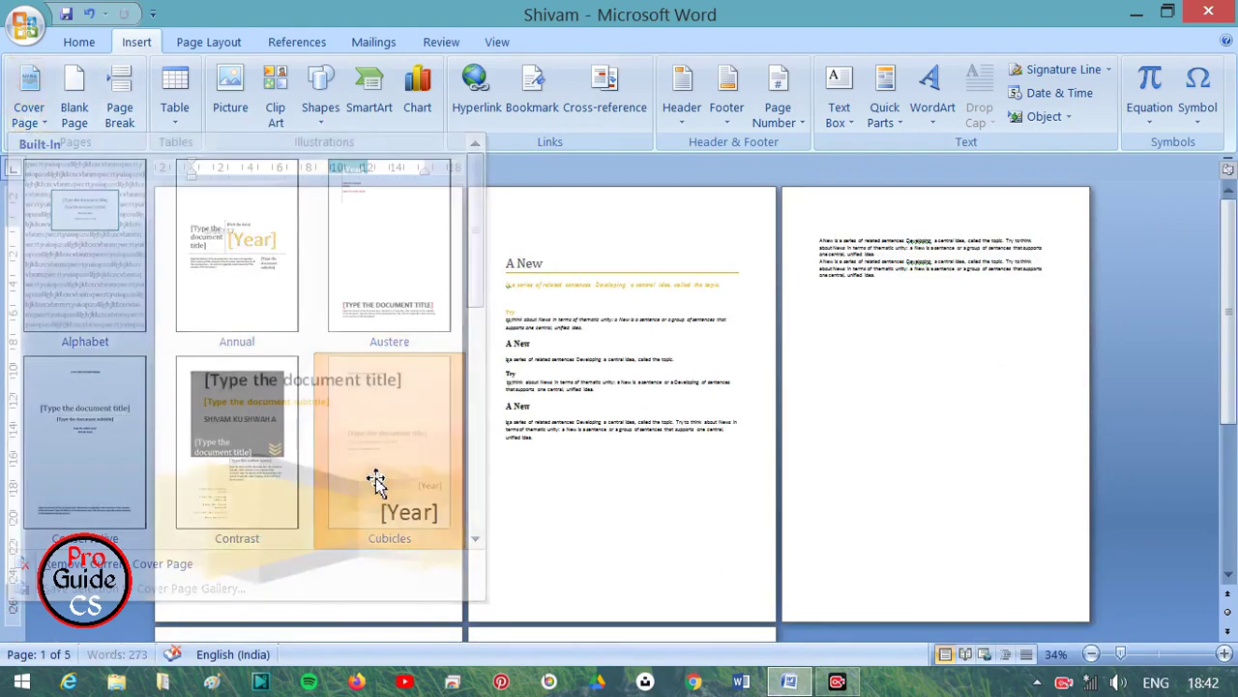
{"action": "left_click", "coordinate": [29, 106]}
{"action": "left_click", "coordinate": [91, 416]}
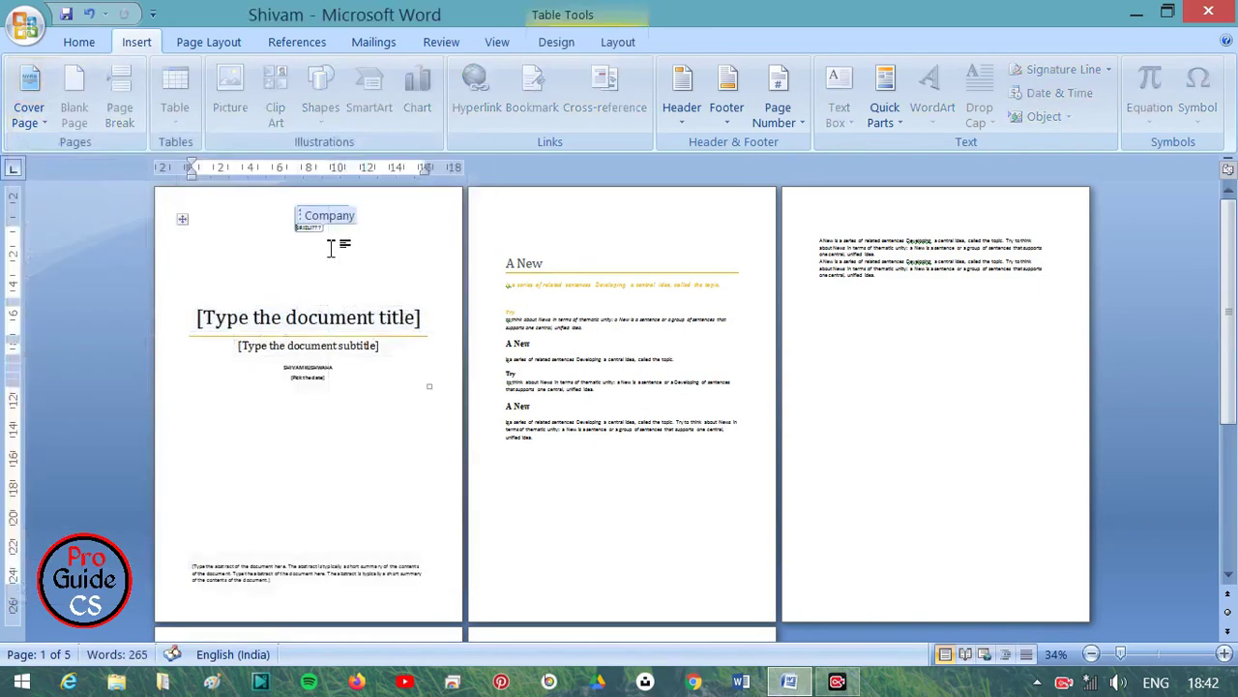
{"action": "left_click", "coordinate": [41, 120]}
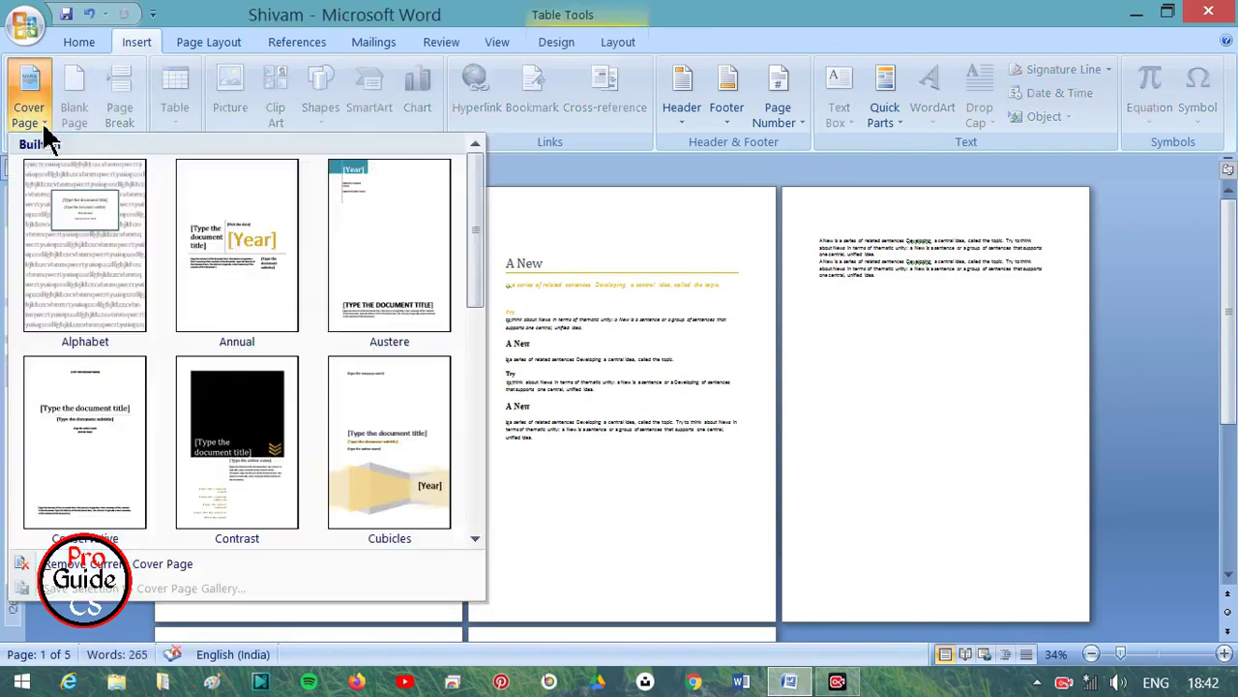
{"action": "left_click", "coordinate": [357, 213]}
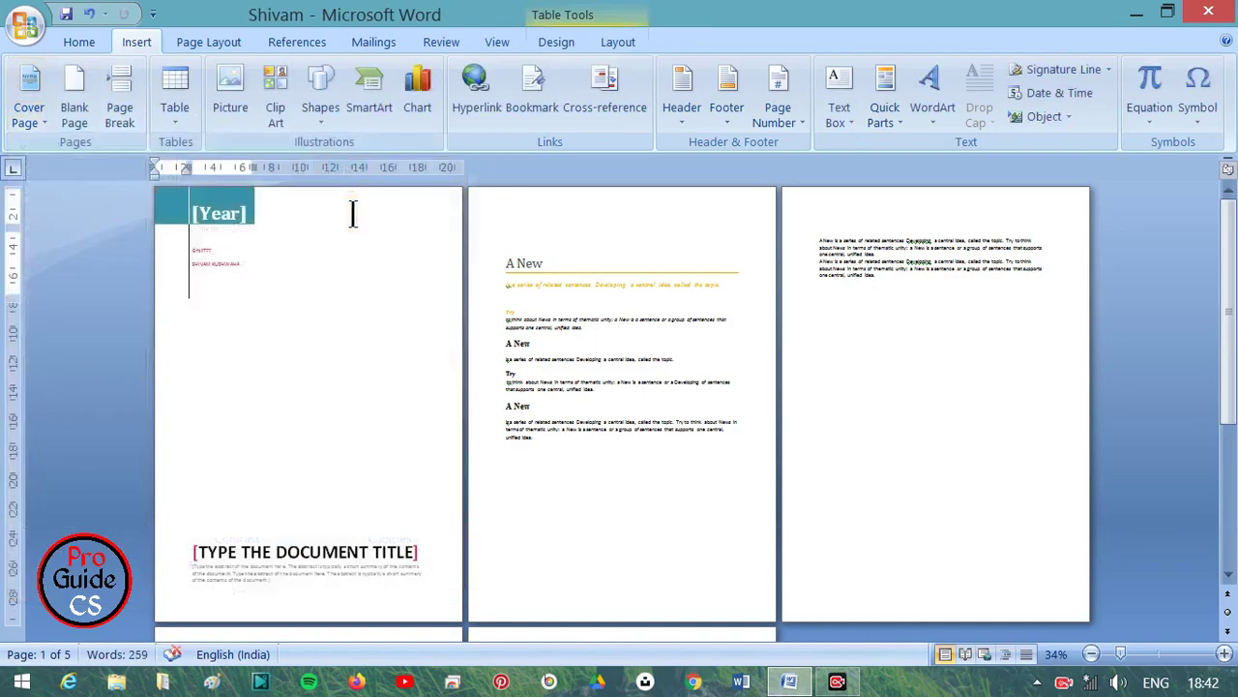
{"action": "left_click", "coordinate": [27, 124]}
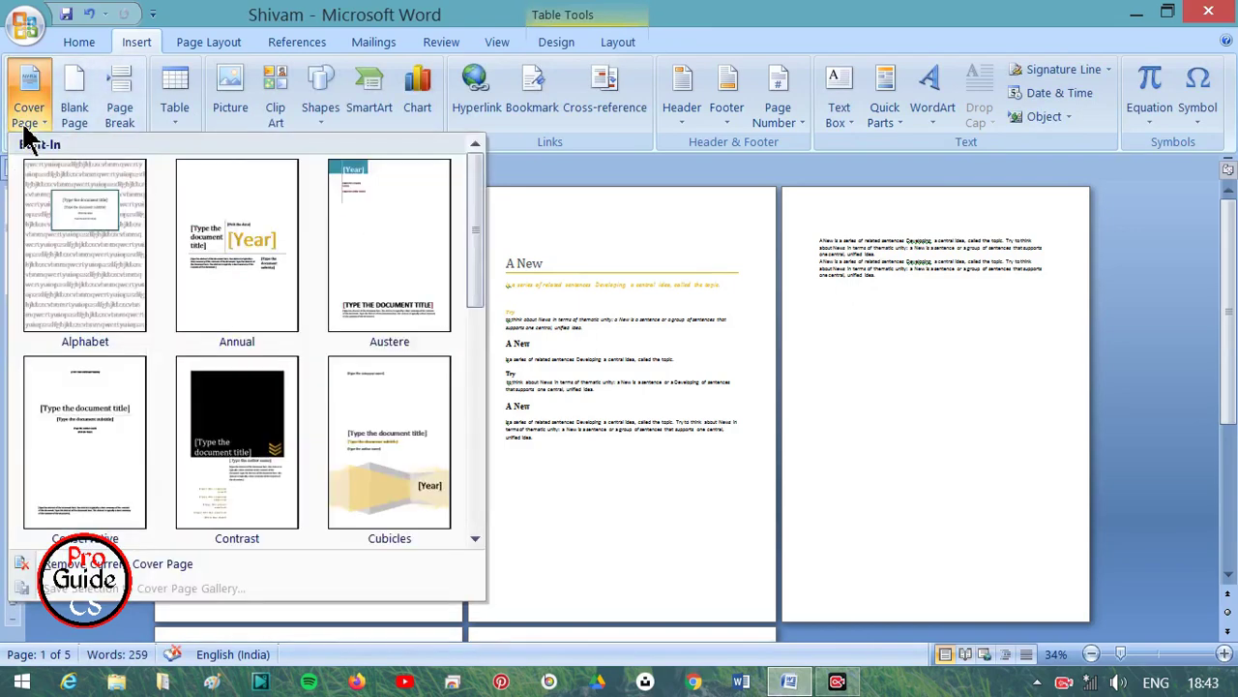
{"action": "left_click", "coordinate": [60, 227]}
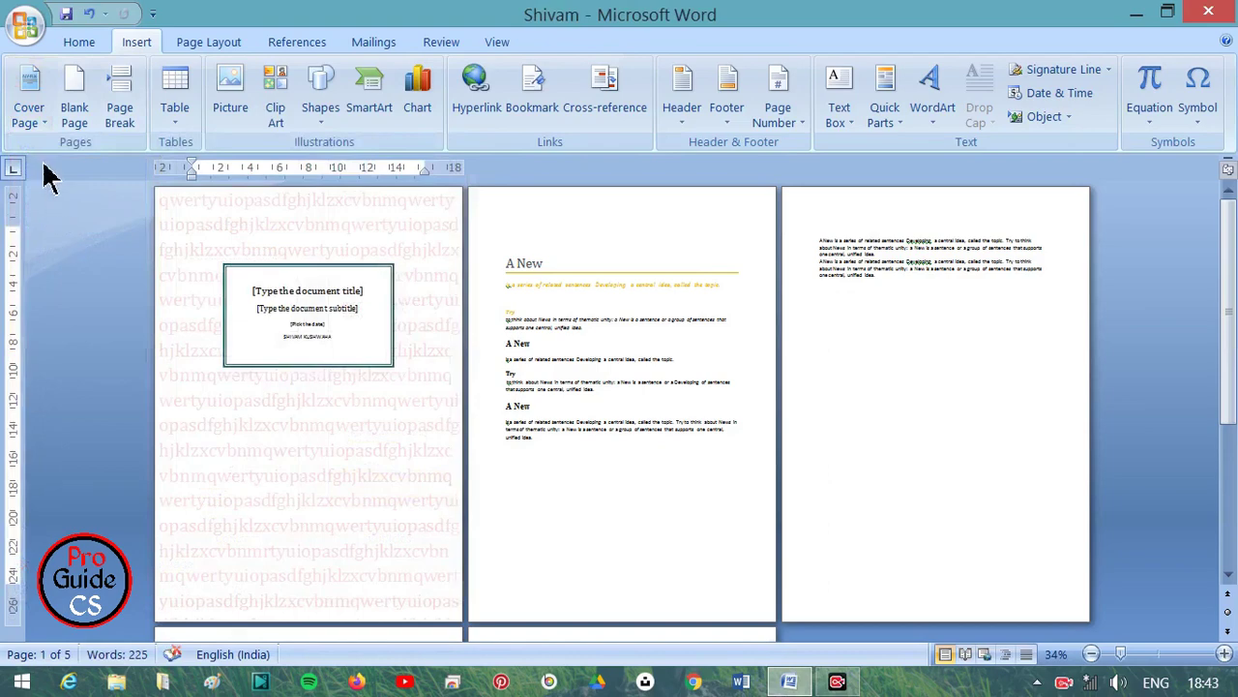
Step: Settle on the Tiles cover page design
{"action": "left_click", "coordinate": [31, 120]}
{"action": "scroll", "coordinate": [145, 473], "scroll_direction": "down", "scroll_amount": 3}
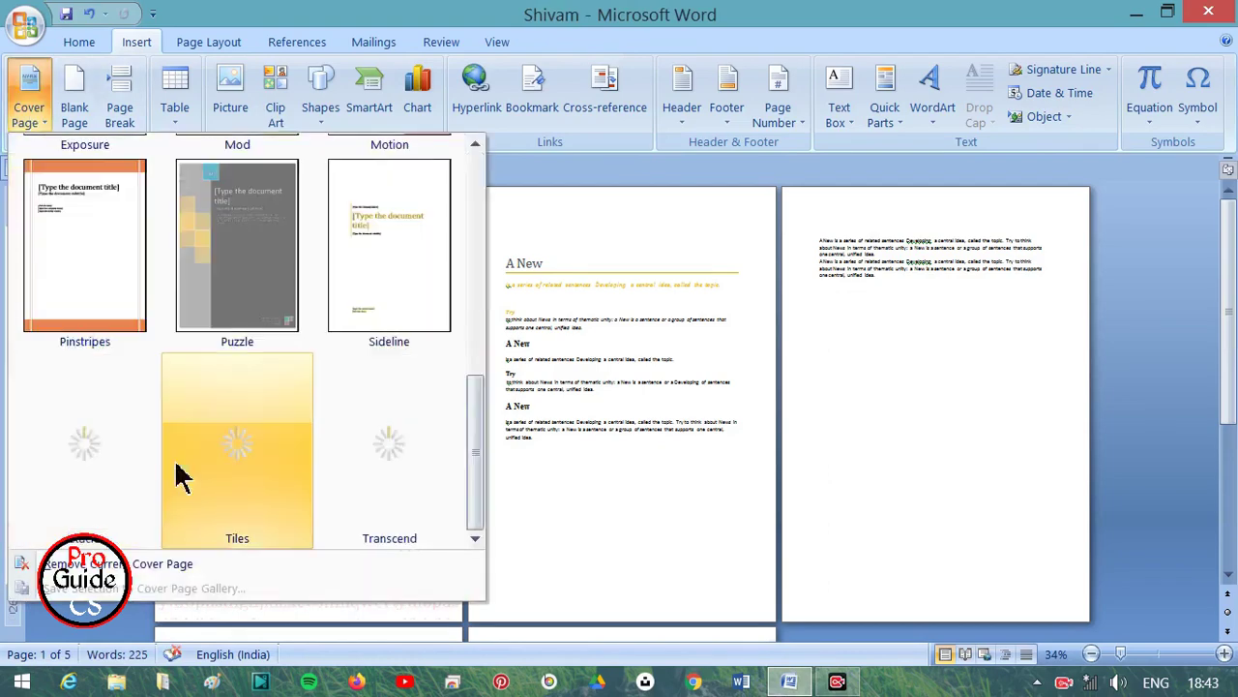
{"action": "left_click", "coordinate": [244, 432]}
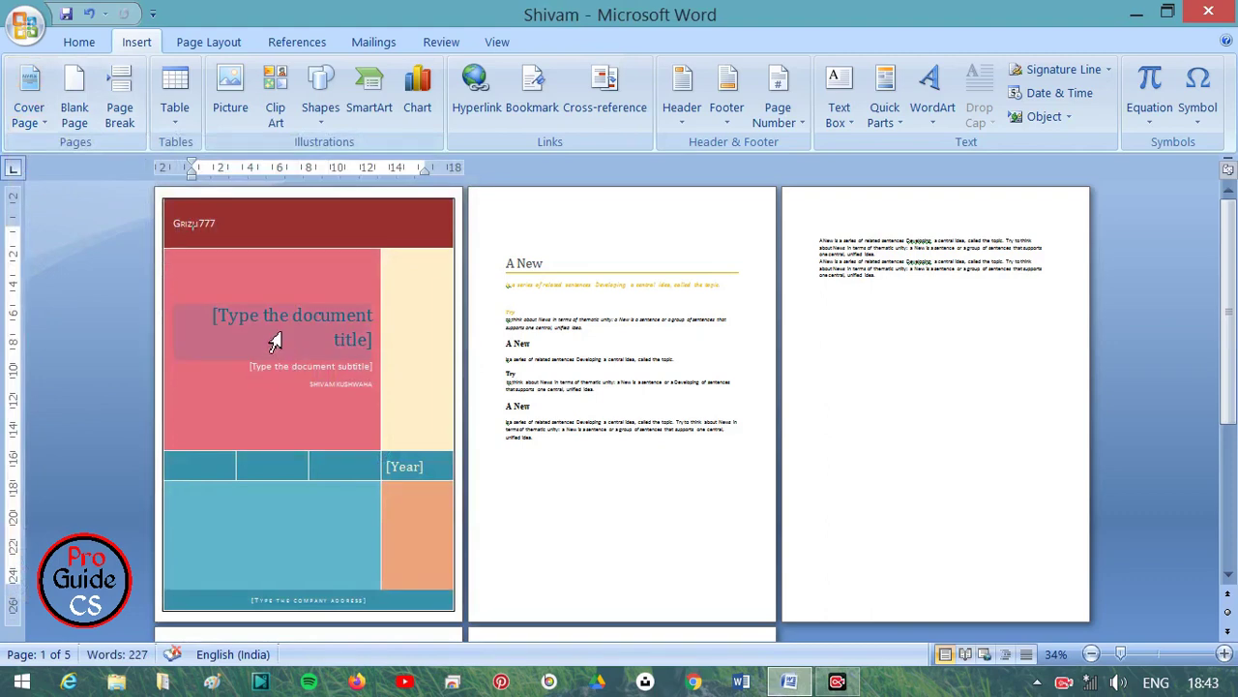
{"action": "left_click", "coordinate": [35, 128]}
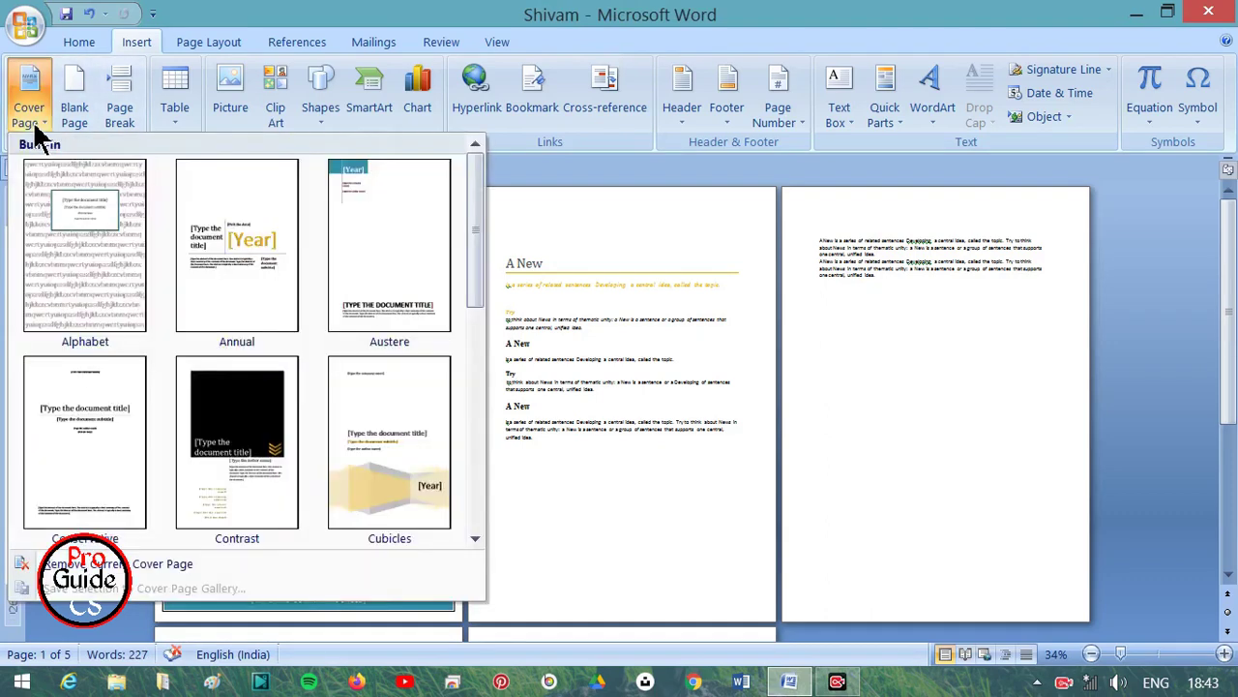
Step: Remove the cover page, try the Transcend cover, then remove it as well
{"action": "left_click", "coordinate": [125, 565]}
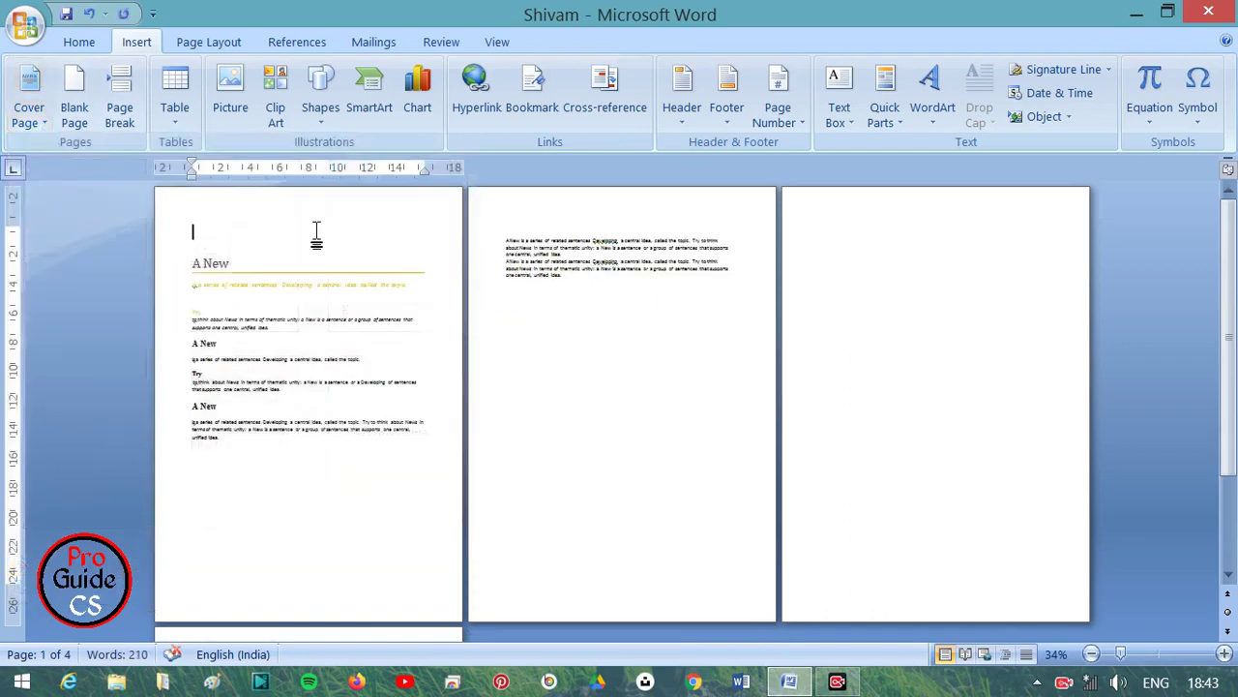
{"action": "left_click", "coordinate": [28, 125]}
{"action": "scroll", "coordinate": [266, 455], "scroll_direction": "down", "scroll_amount": 5}
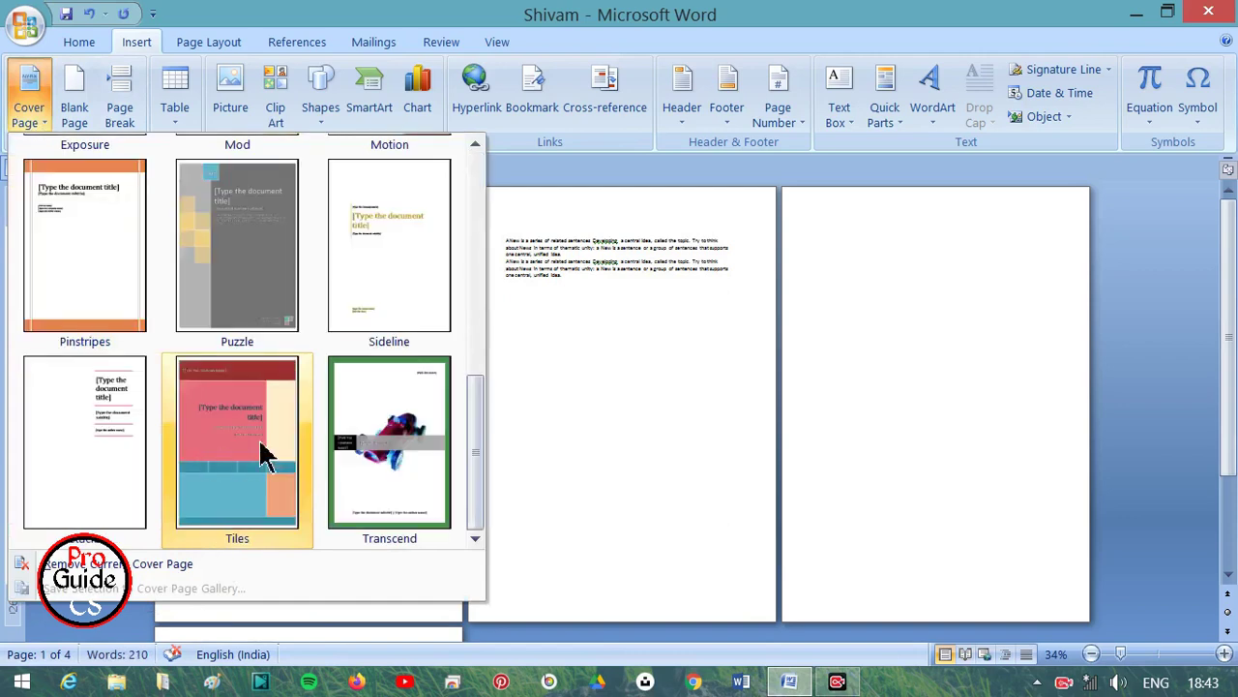
{"action": "left_click", "coordinate": [338, 440]}
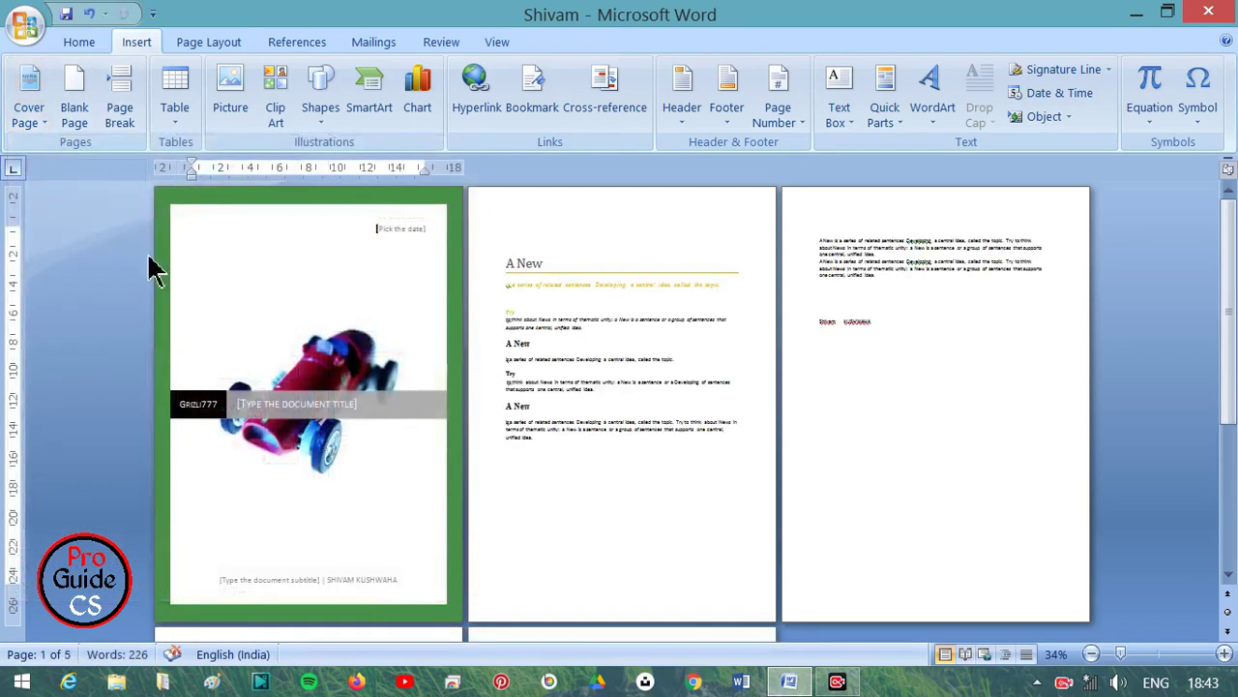
{"action": "left_click", "coordinate": [25, 121]}
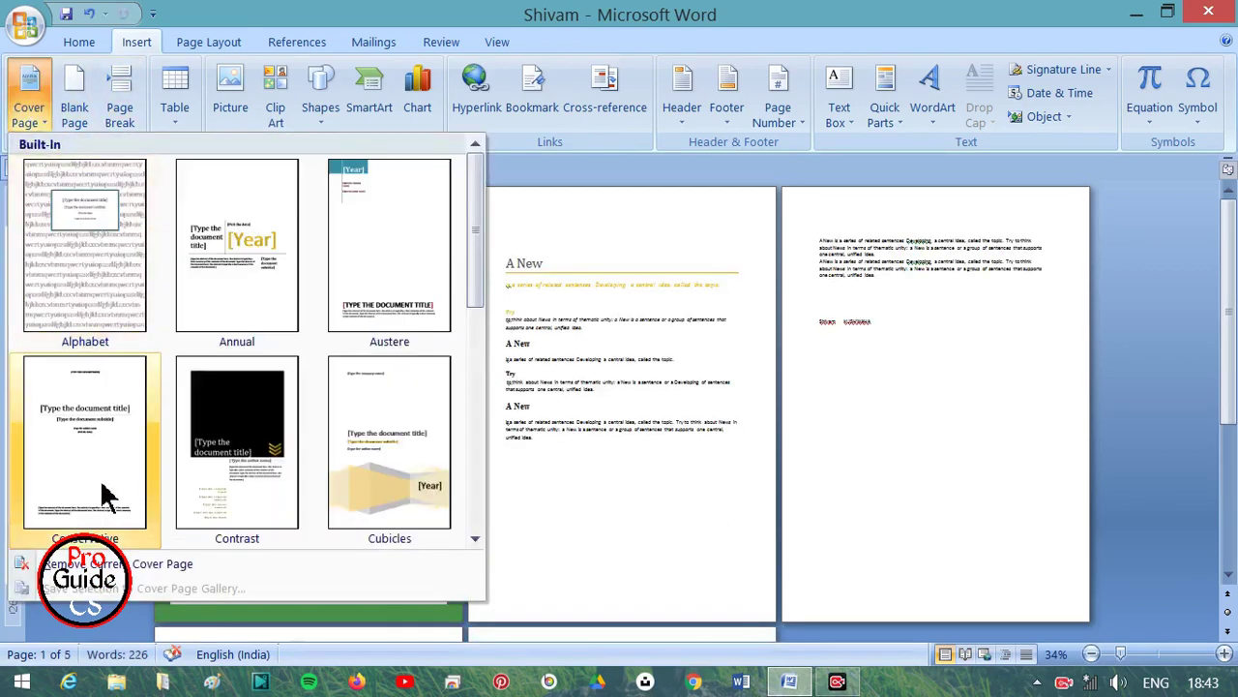
{"action": "left_click", "coordinate": [103, 563]}
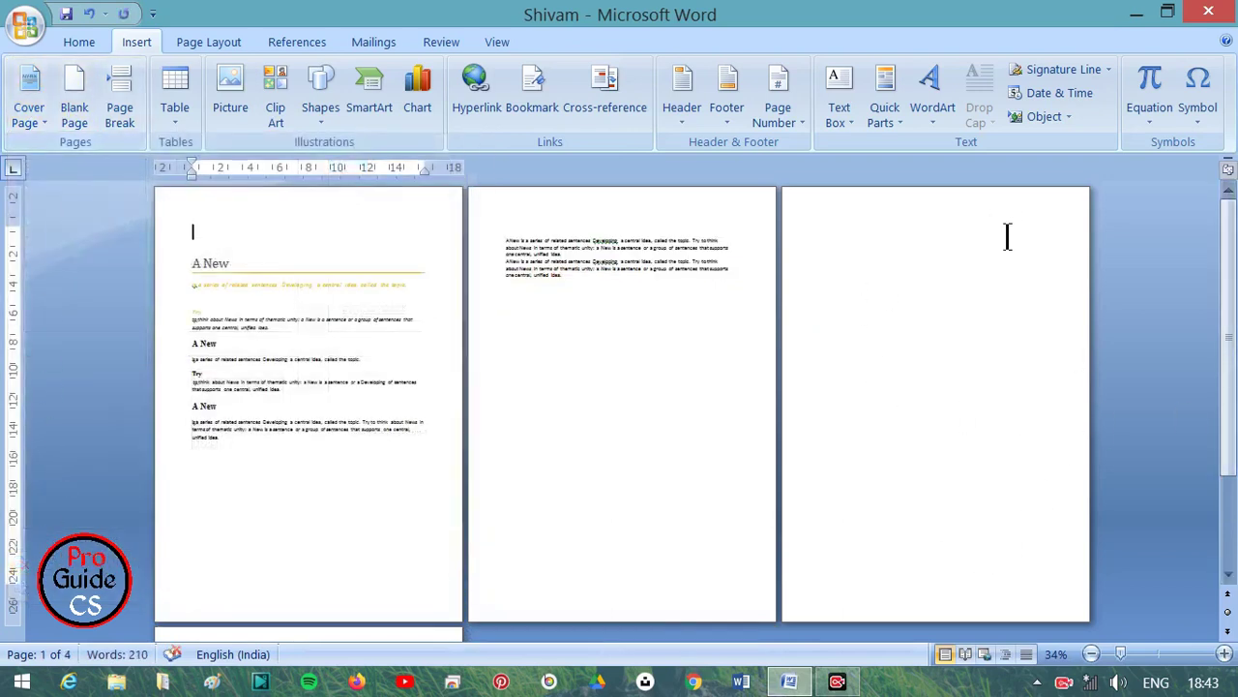
Step: Insert a blank page before the document text
{"action": "left_click", "coordinate": [89, 102]}
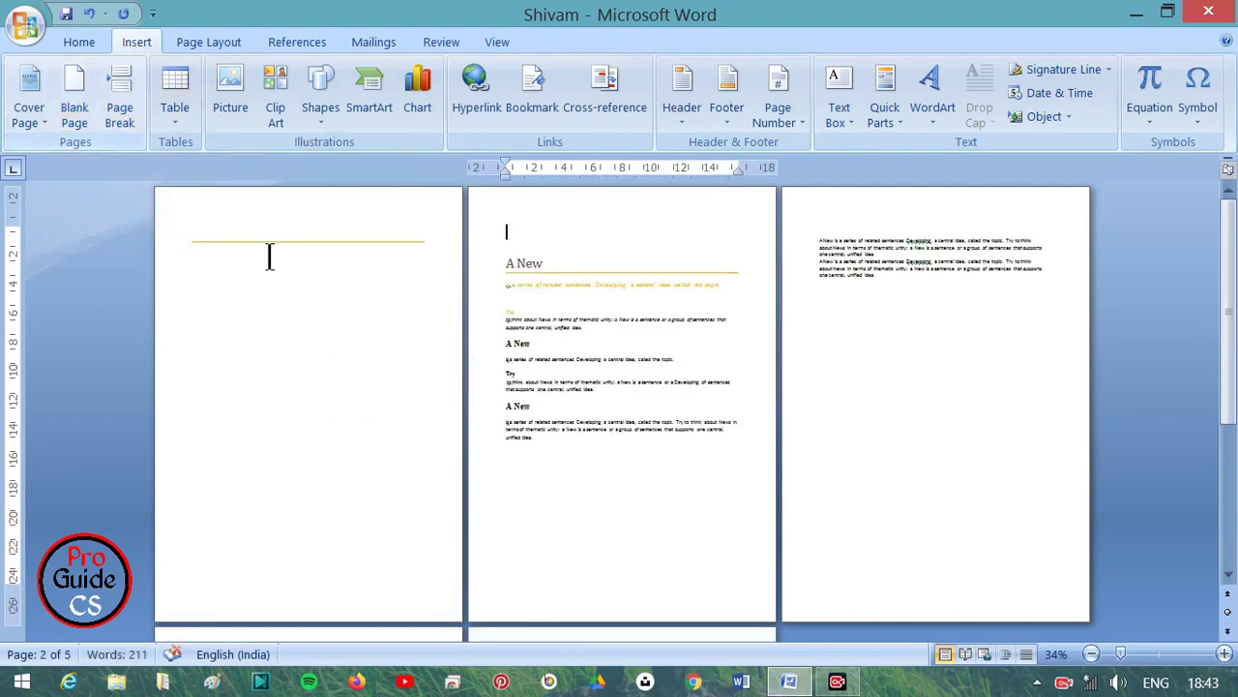
{"action": "left_click", "coordinate": [314, 244]}
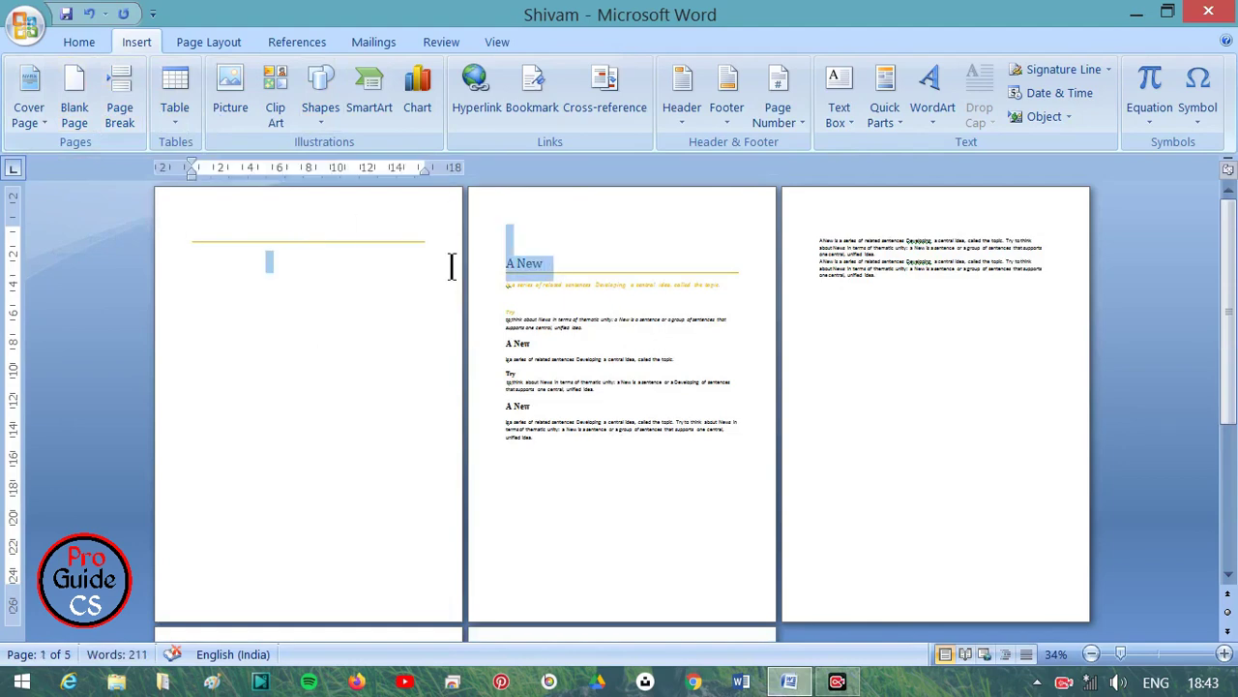
{"action": "scroll", "coordinate": [972, 537], "scroll_direction": "down", "scroll_amount": 2}
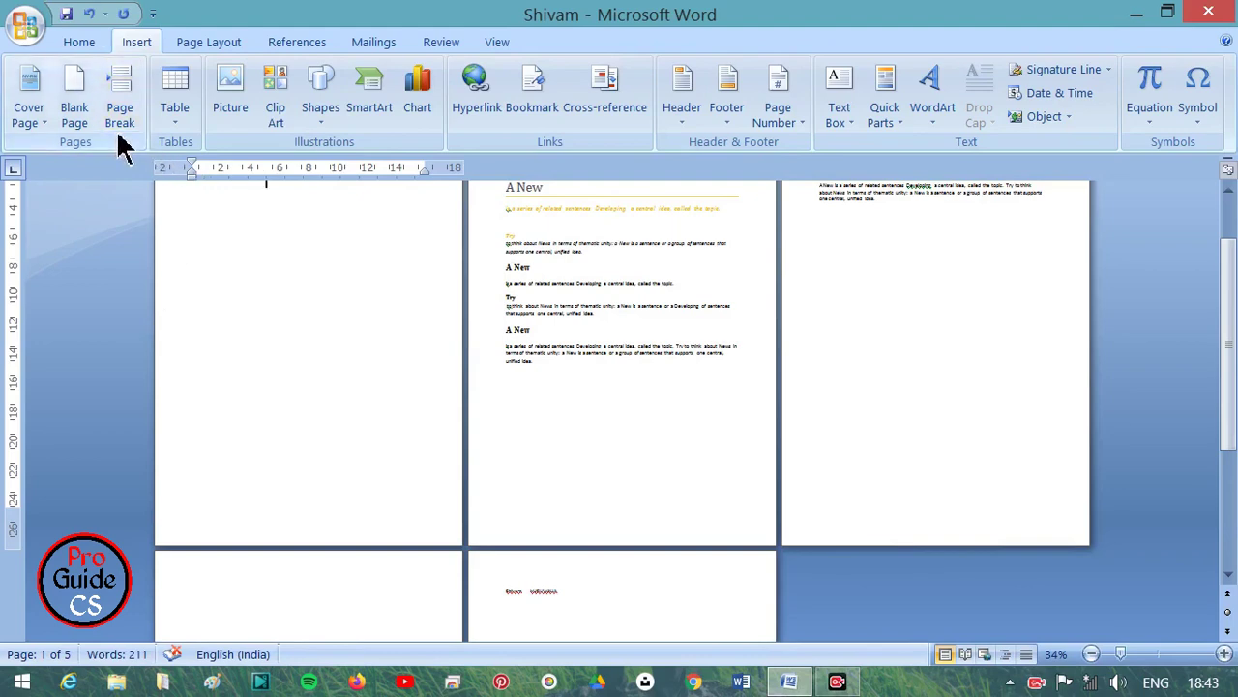
{"action": "scroll", "coordinate": [584, 363], "scroll_direction": "up", "scroll_amount": 2}
{"action": "left_click", "coordinate": [569, 244]}
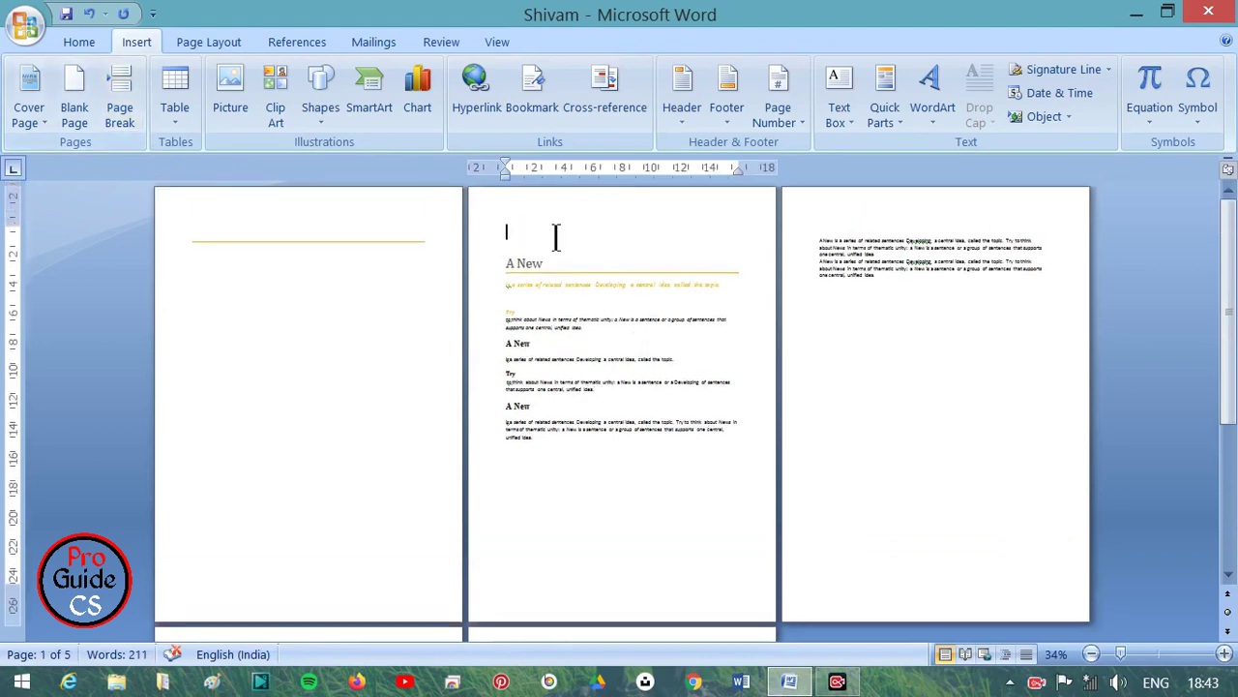
Step: Add a page break and another blank page, then delete the blank page with Backspace
{"action": "left_click", "coordinate": [125, 108]}
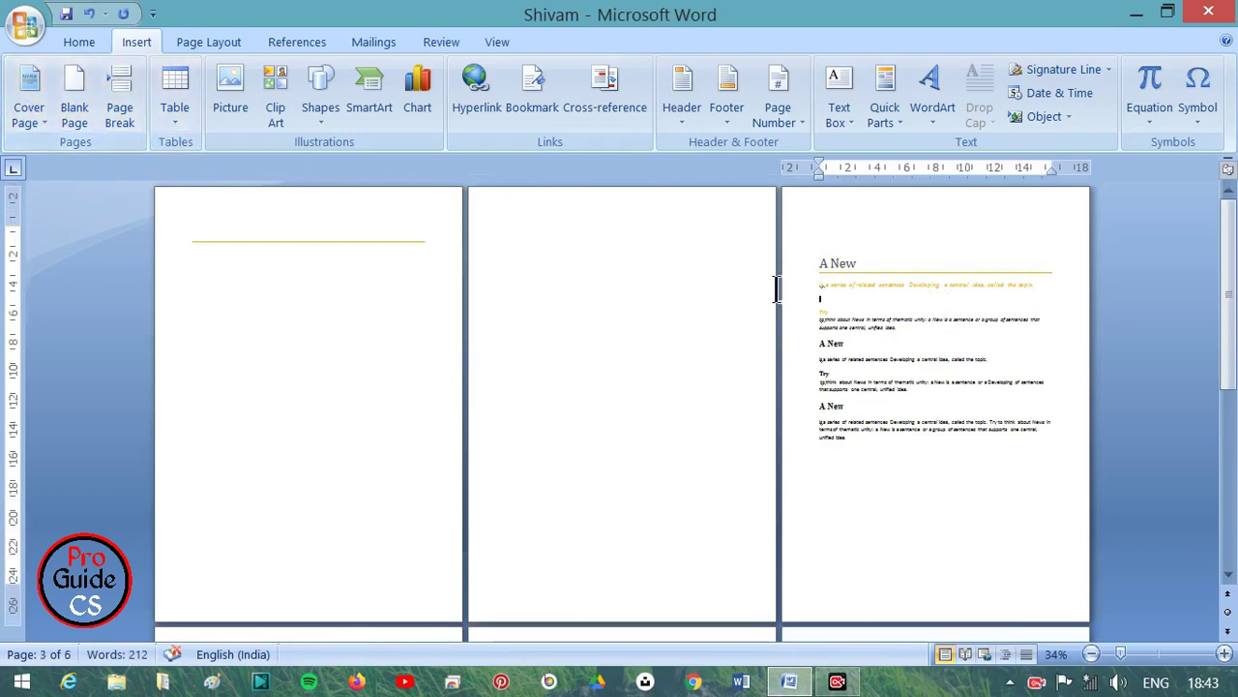
{"action": "left_click", "coordinate": [74, 108]}
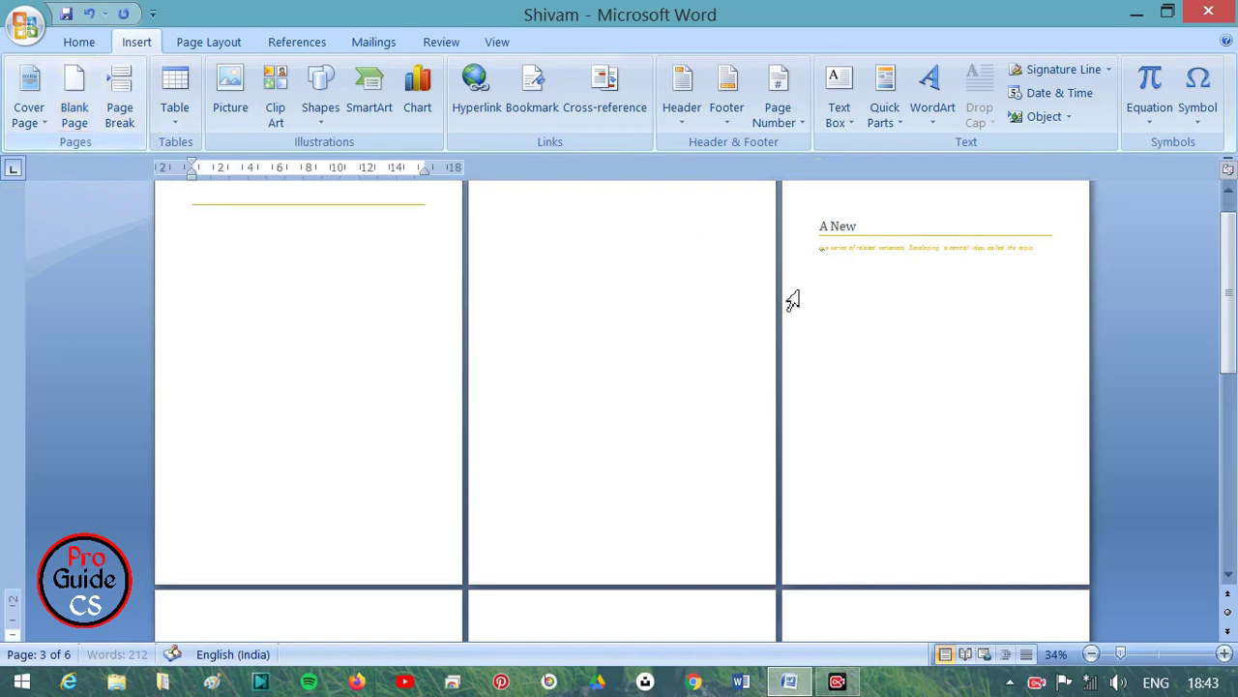
{"action": "scroll", "coordinate": [648, 408], "scroll_direction": "up", "scroll_amount": 1}
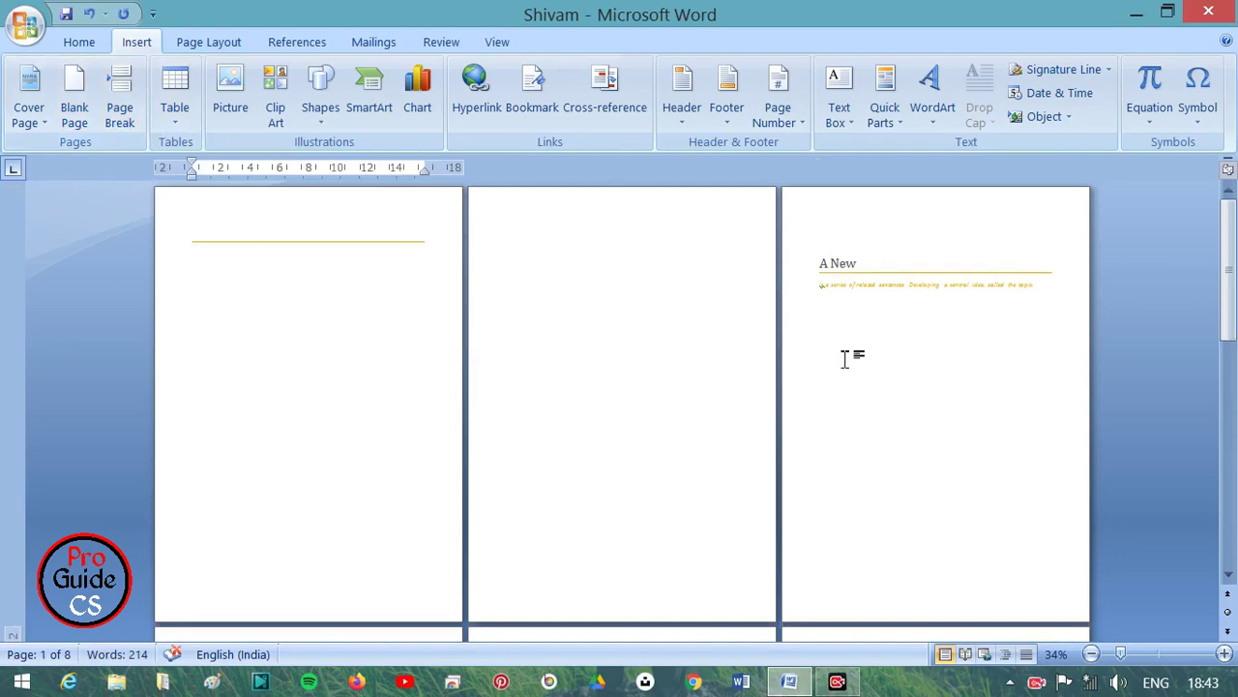
{"action": "key", "text": "BackSpace"}
{"action": "key", "text": "BackSpace"}
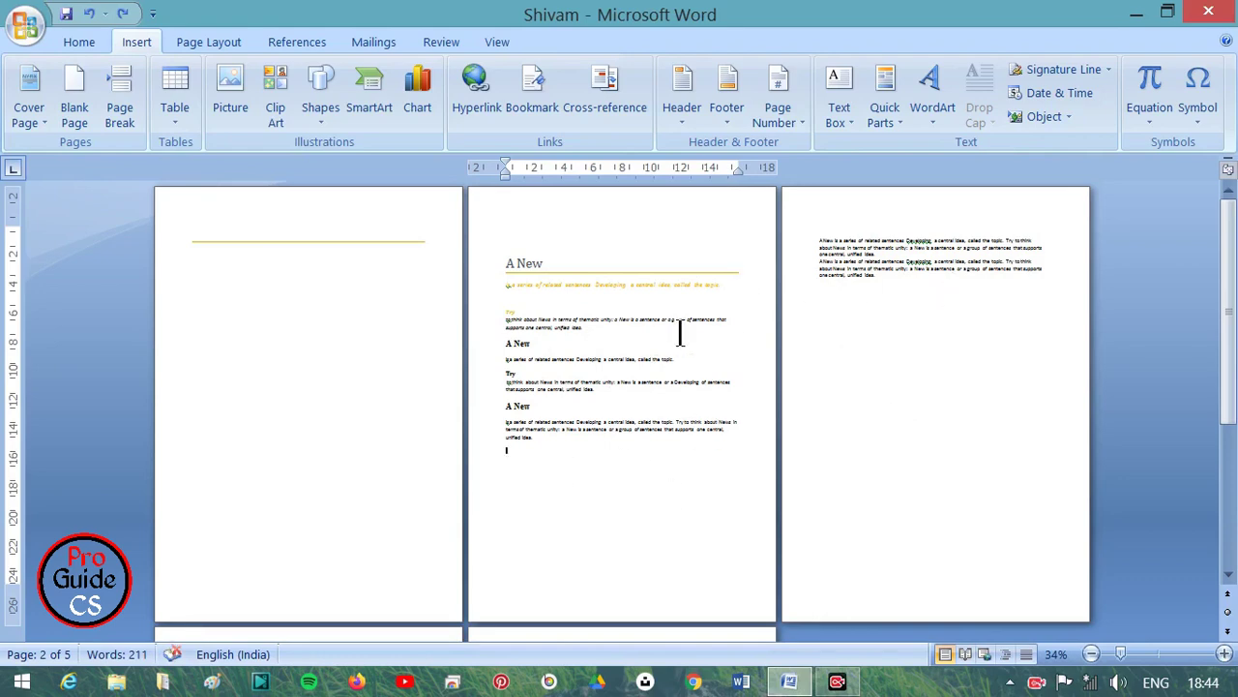
Step: Insert a page break with Ctrl+Enter to create an empty page 3
{"action": "key", "text": "ctrl+Return"}
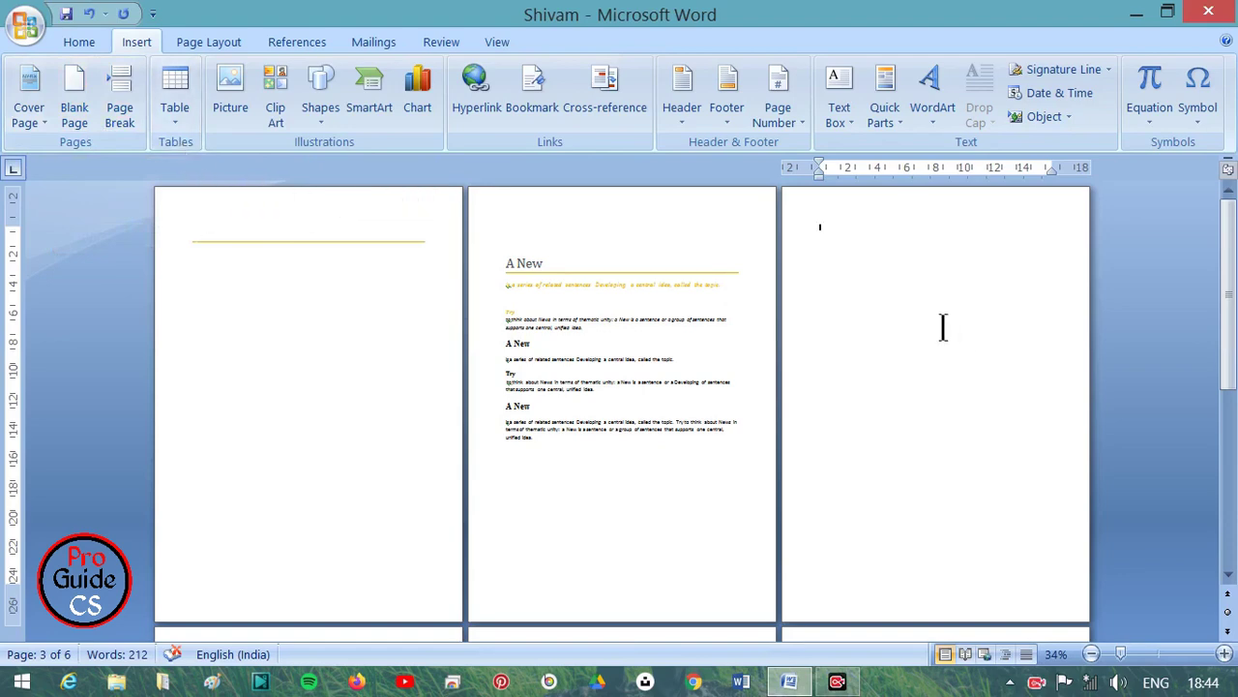
{"action": "scroll", "coordinate": [939, 337], "scroll_direction": "up", "scroll_amount": 3}
{"action": "scroll", "coordinate": [580, 357], "scroll_direction": "up", "scroll_amount": 2}
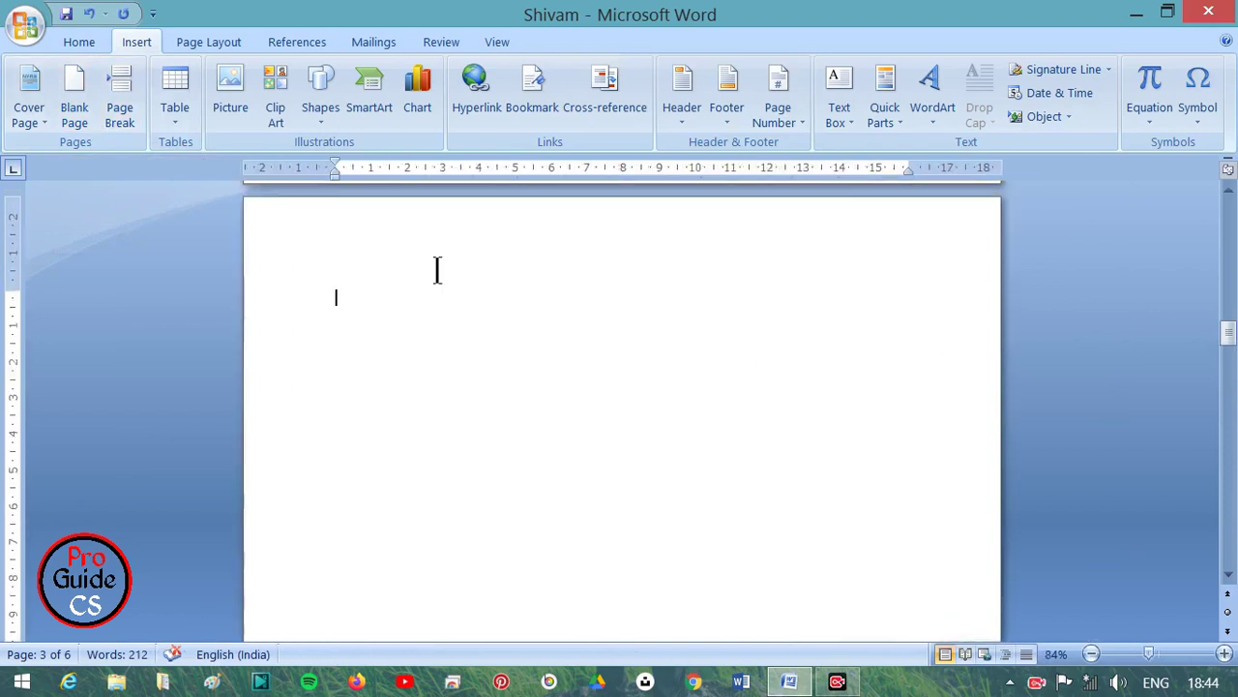
Step: Insert a 2-column by 8-row table on page 3 and widen it slightly
{"action": "left_click", "coordinate": [178, 129]}
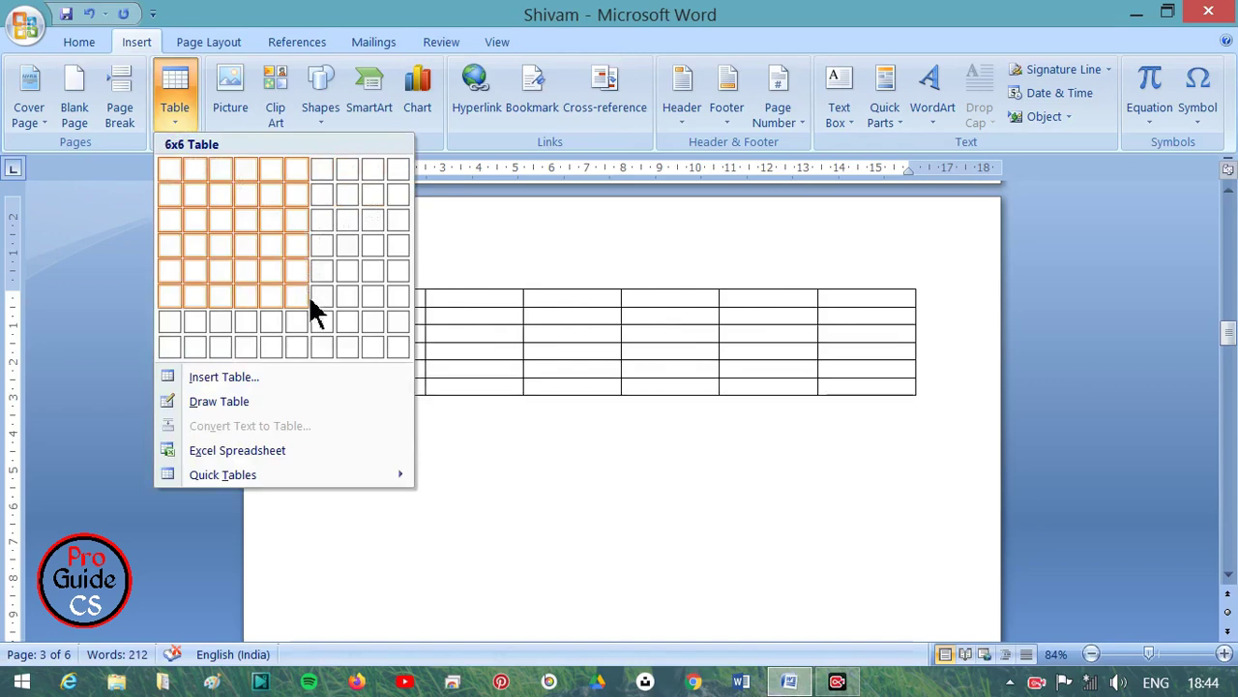
{"action": "left_click", "coordinate": [192, 352]}
{"action": "left_click_drag", "start_coordinate": [918, 434], "coordinate": [937, 538]}
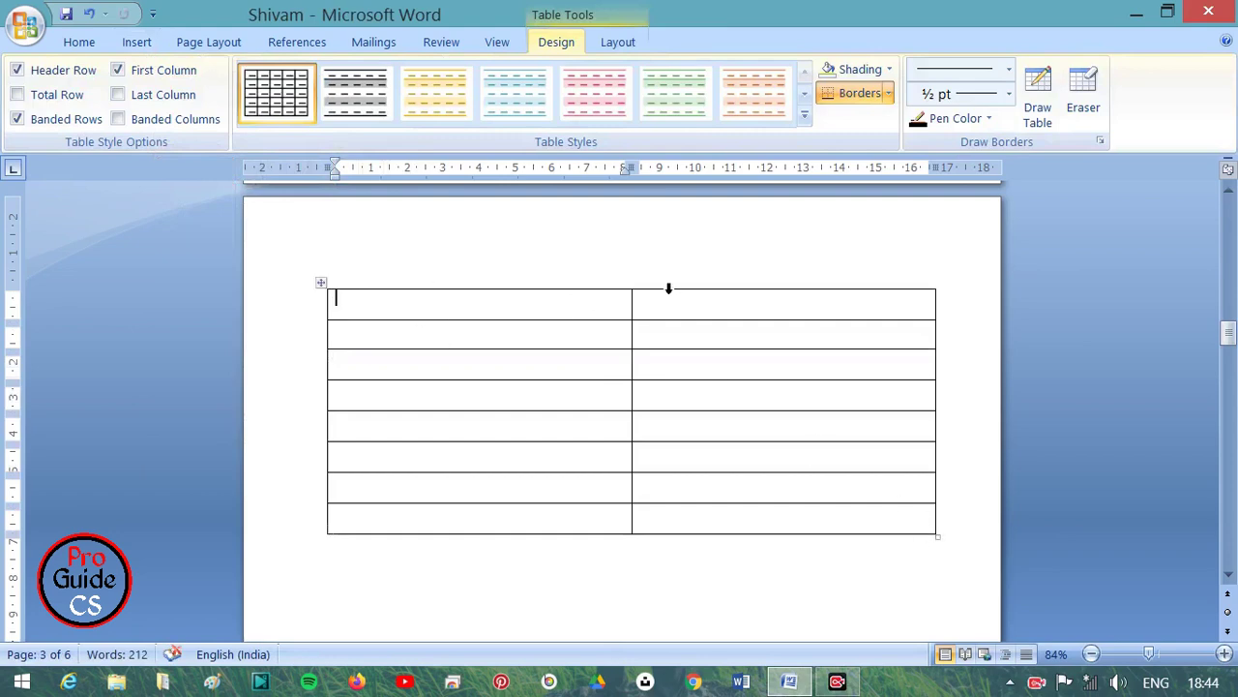
{"action": "left_click", "coordinate": [421, 592]}
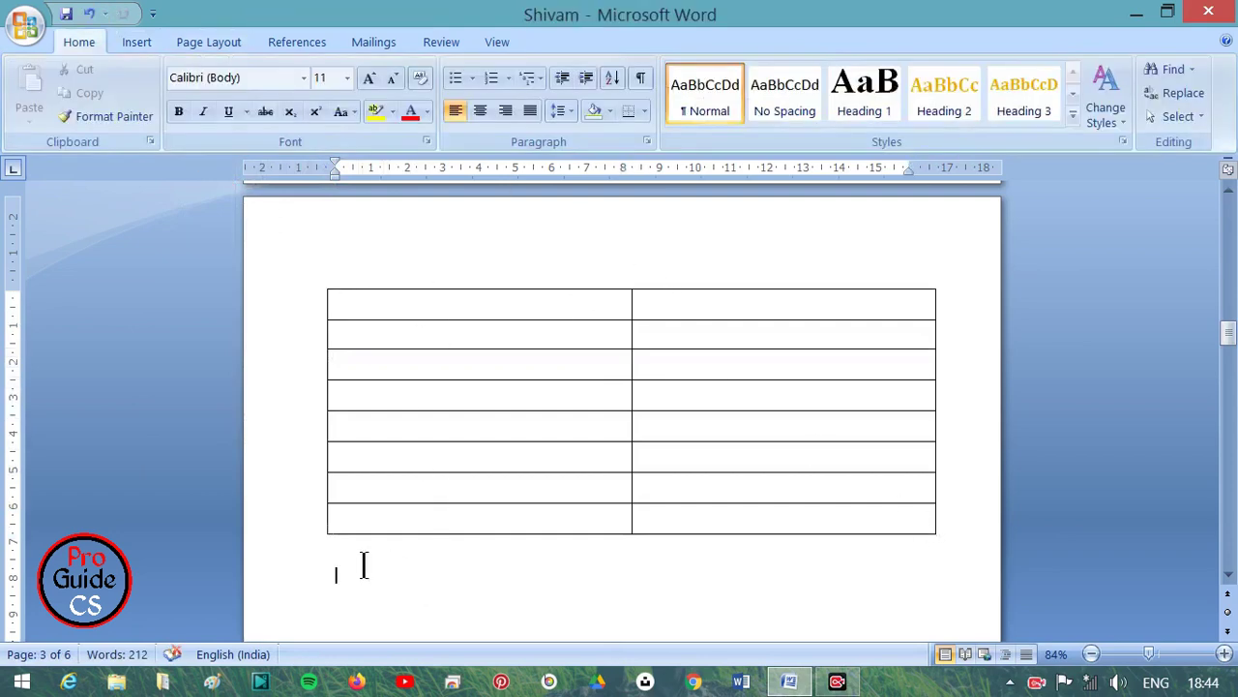
{"action": "key", "text": "ctrl+z"}
{"action": "left_click", "coordinate": [140, 44]}
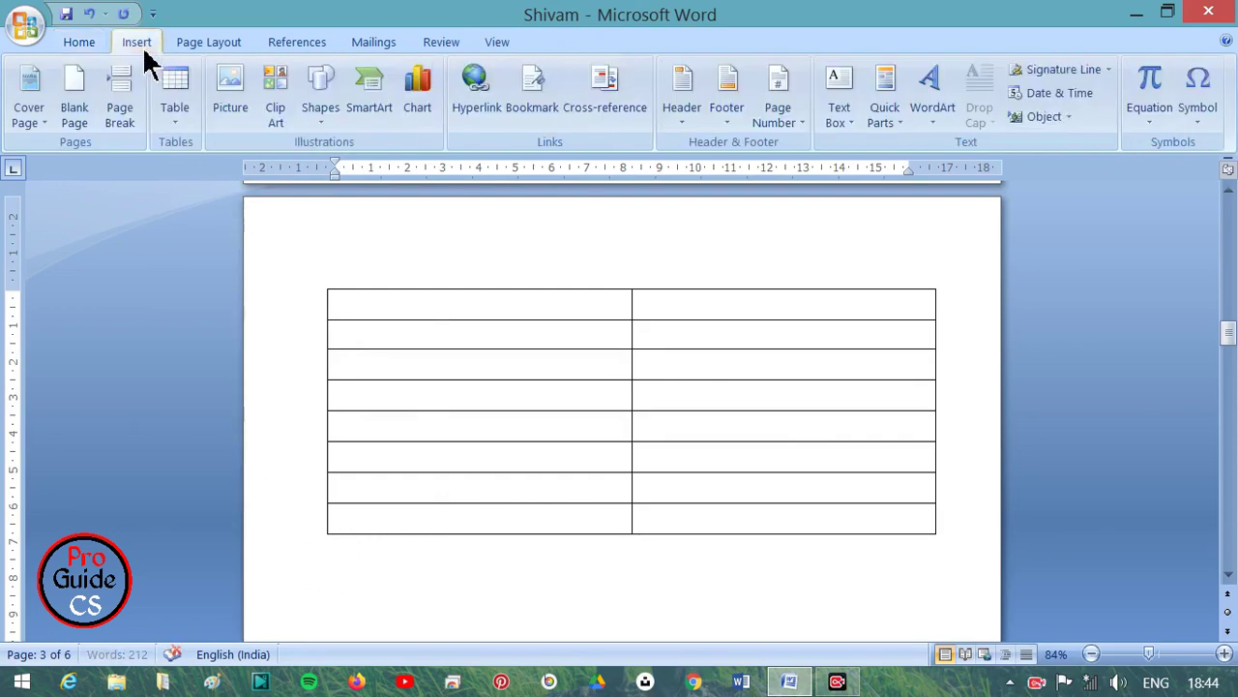
{"action": "left_click", "coordinate": [166, 124]}
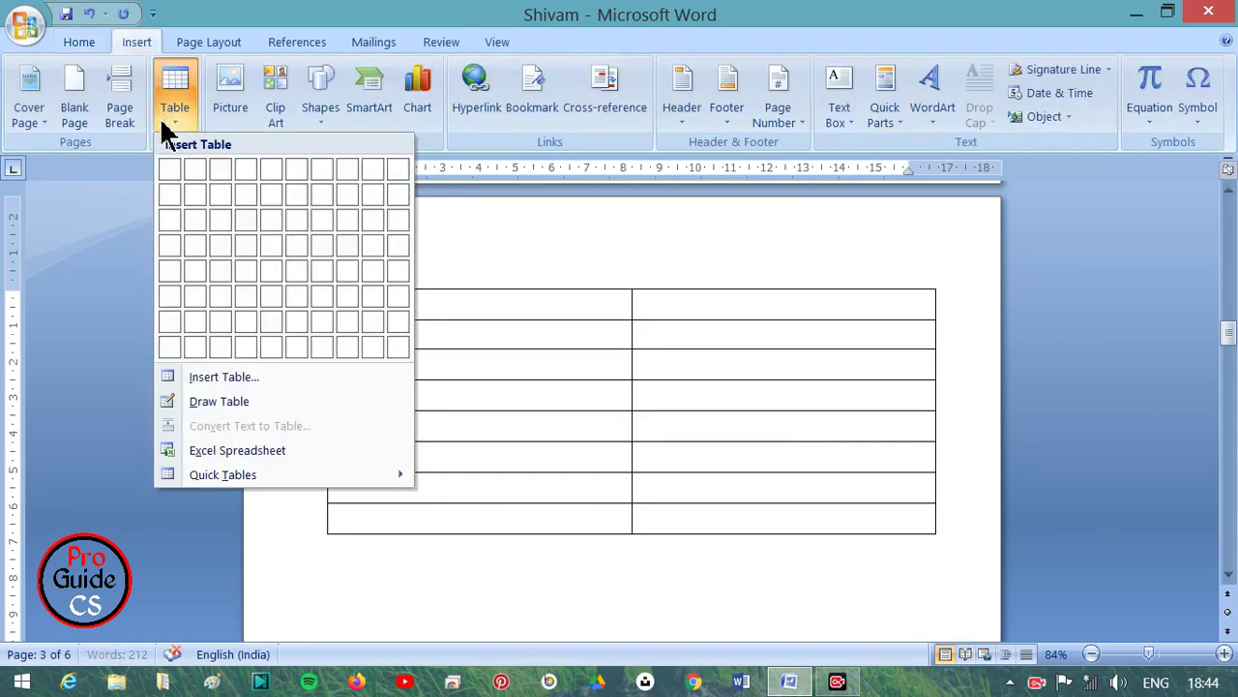
Step: Insert a 3-column by 9-row table through Insert Table and enlarge it slightly
{"action": "left_click", "coordinate": [190, 379]}
{"action": "type", "text": "3"}
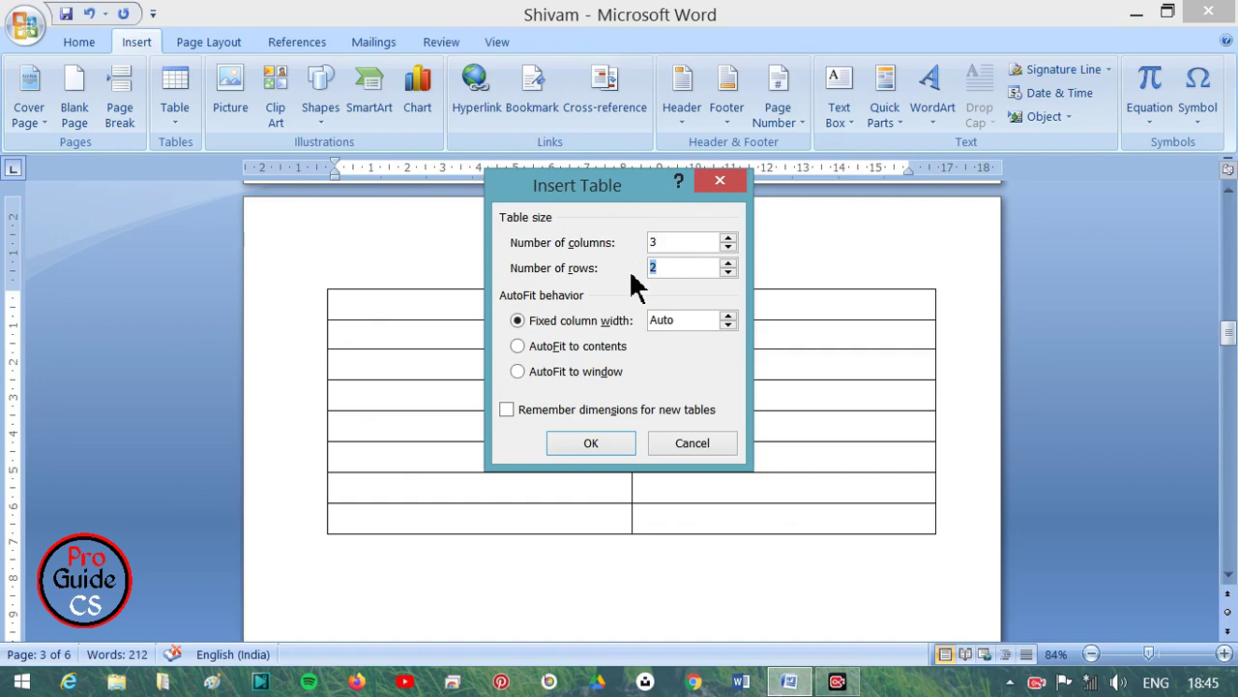
{"action": "type", "text": "9"}
{"action": "left_click", "coordinate": [589, 450]}
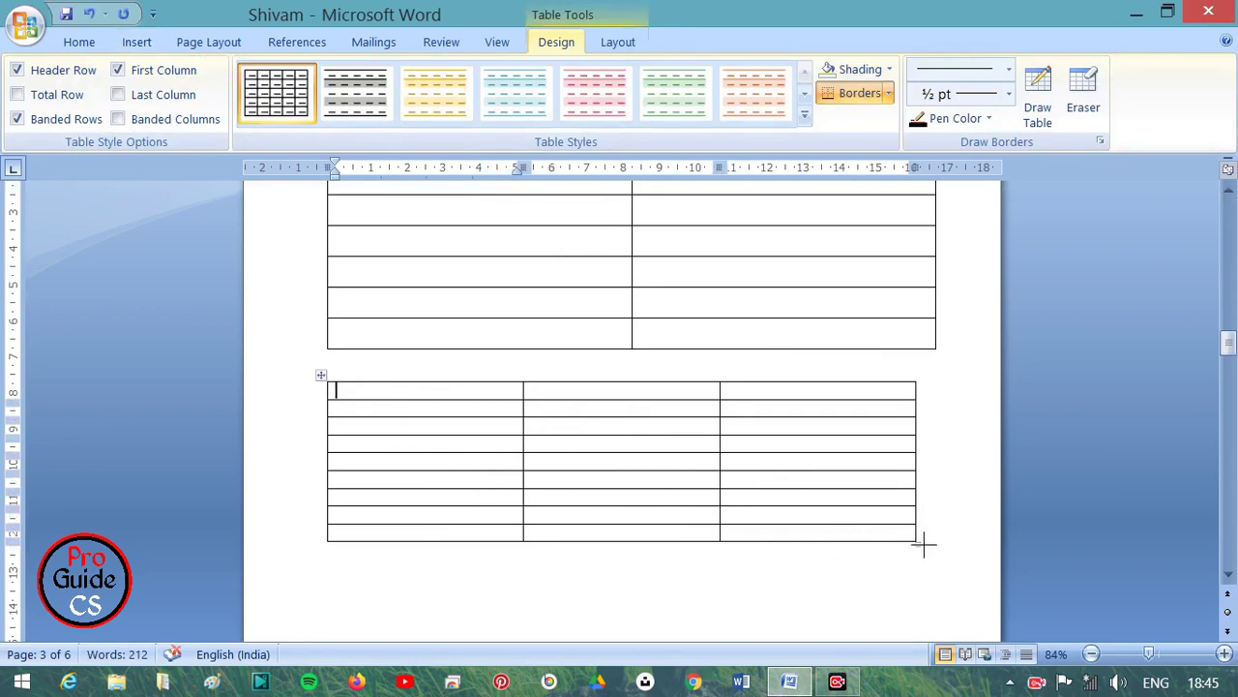
{"action": "left_click_drag", "start_coordinate": [924, 545], "coordinate": [926, 607]}
{"action": "scroll", "coordinate": [588, 433], "scroll_direction": "down", "scroll_amount": 4}
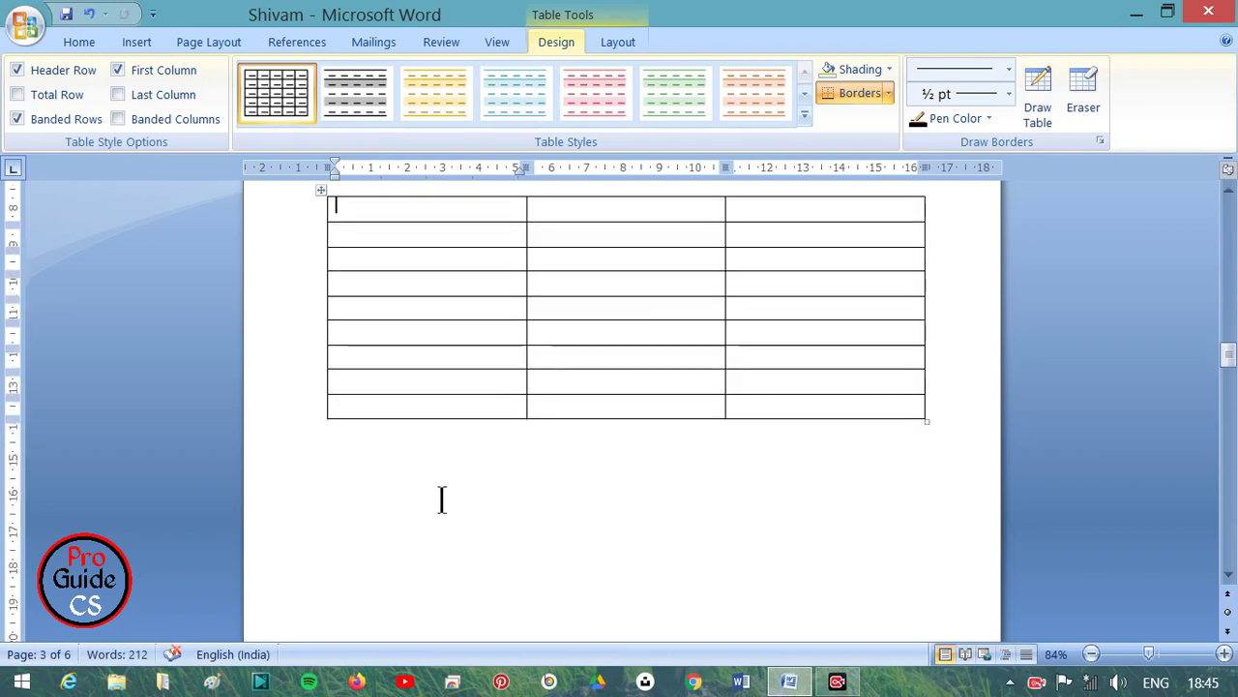
{"action": "left_click", "coordinate": [418, 476]}
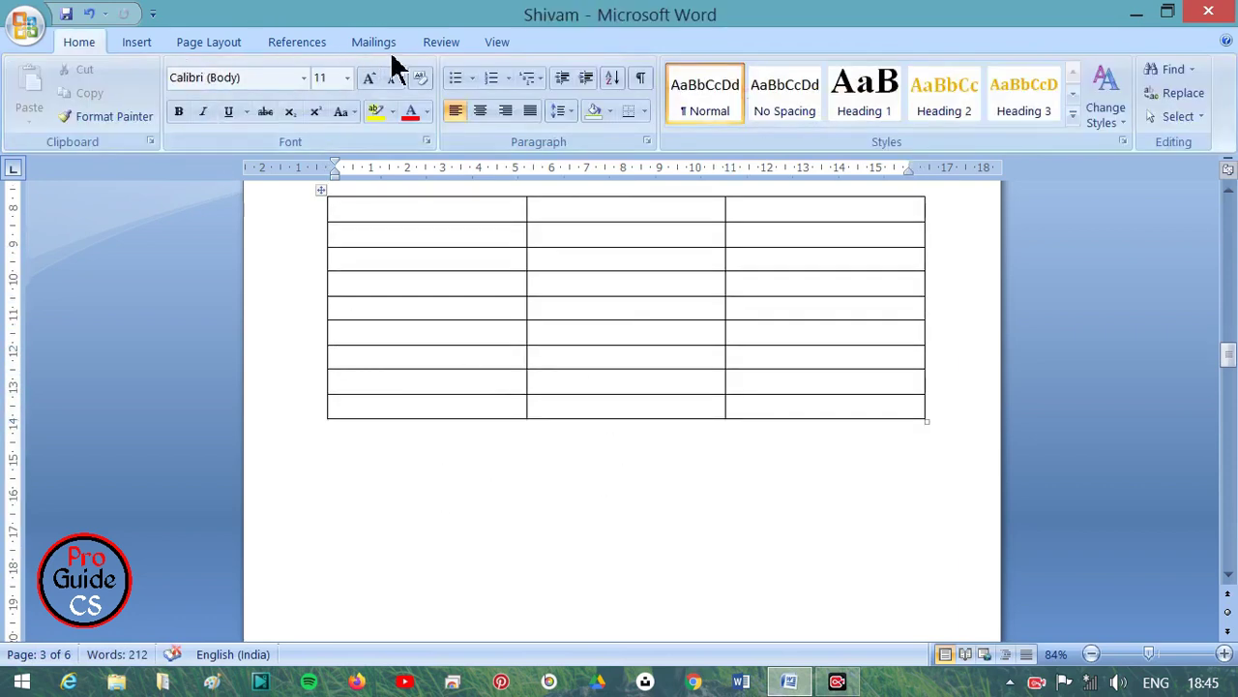
{"action": "left_click", "coordinate": [129, 45]}
Step: Draw a table outline with one column divider and four row lines, making 2x5 cells
{"action": "left_click", "coordinate": [176, 119]}
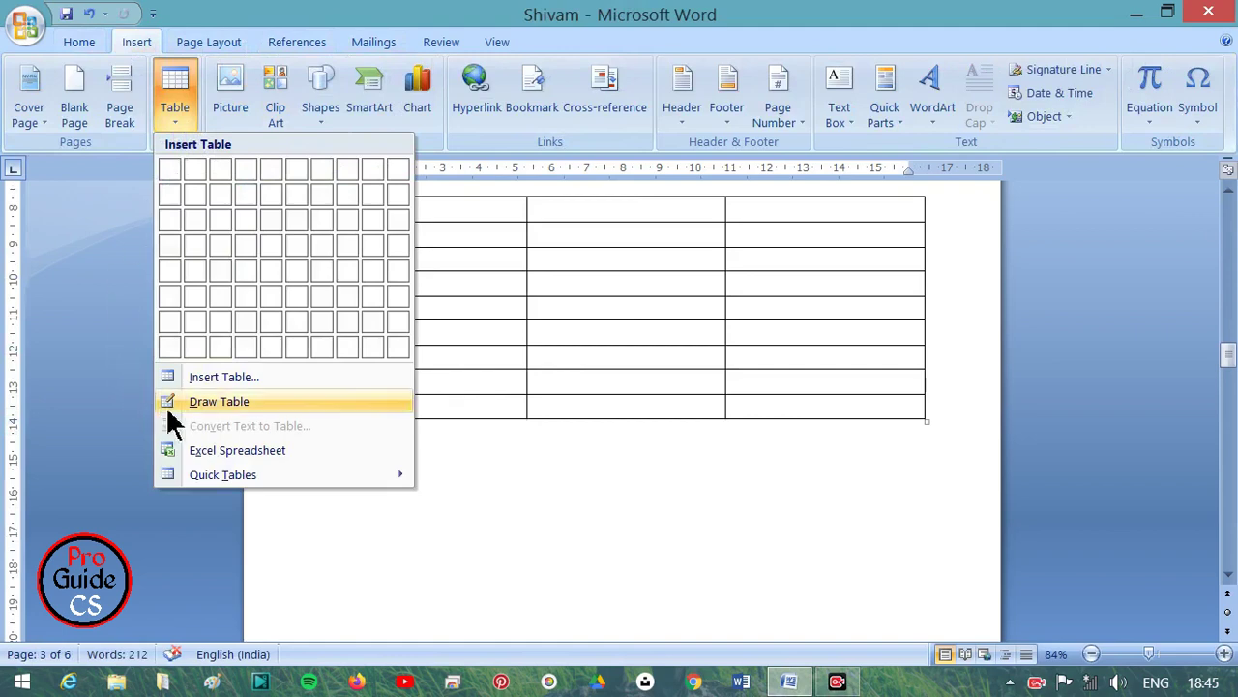
{"action": "left_click", "coordinate": [218, 401]}
{"action": "scroll", "coordinate": [367, 425], "scroll_direction": "down", "scroll_amount": 2}
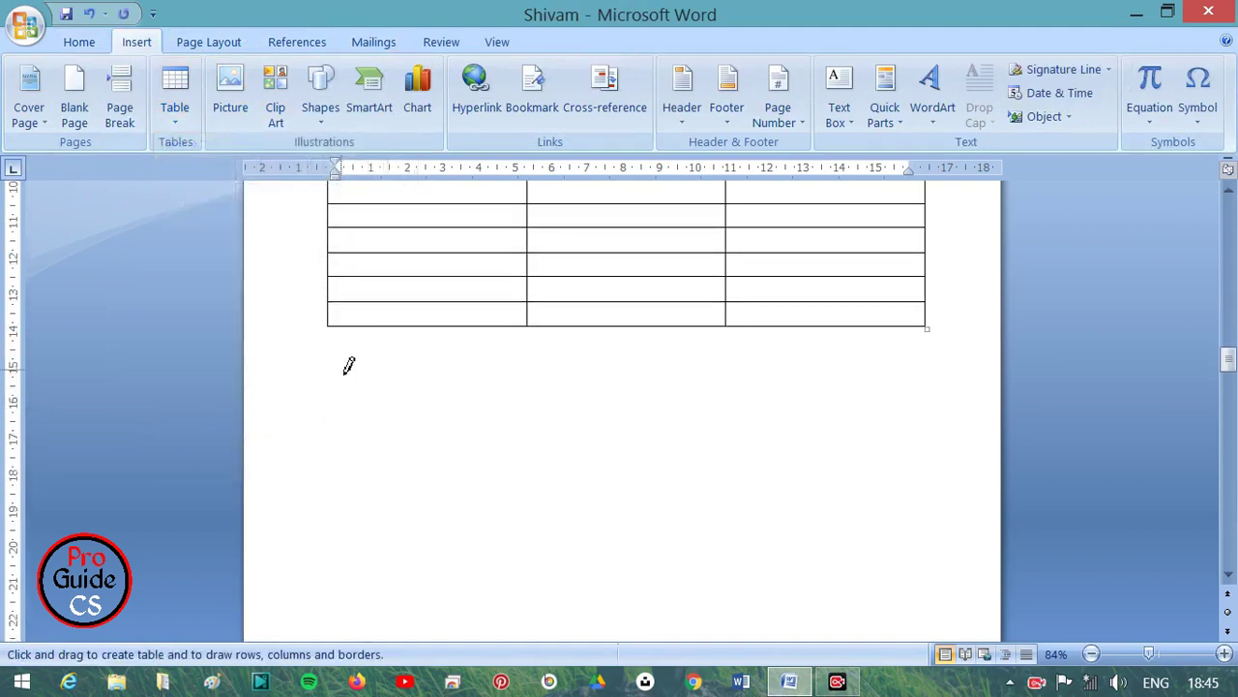
{"action": "left_click_drag", "start_coordinate": [341, 369], "coordinate": [920, 544]}
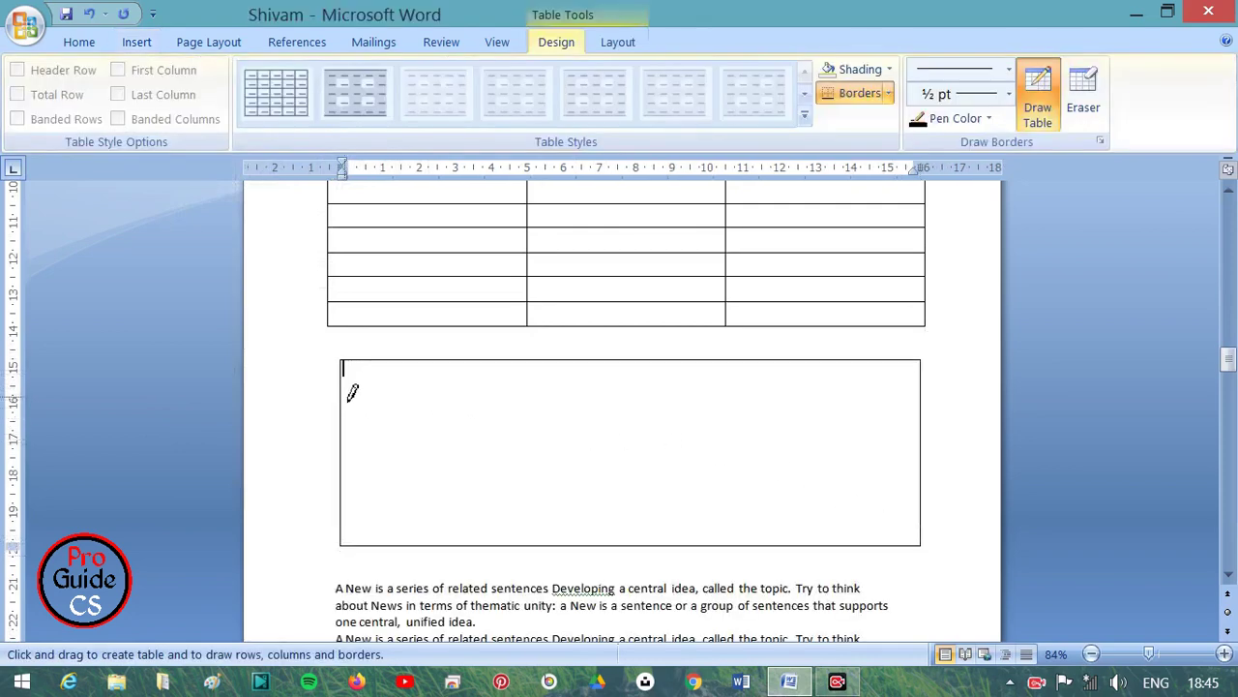
{"action": "left_click_drag", "start_coordinate": [345, 396], "coordinate": [746, 396]}
{"action": "left_click_drag", "start_coordinate": [620, 360], "coordinate": [621, 476]}
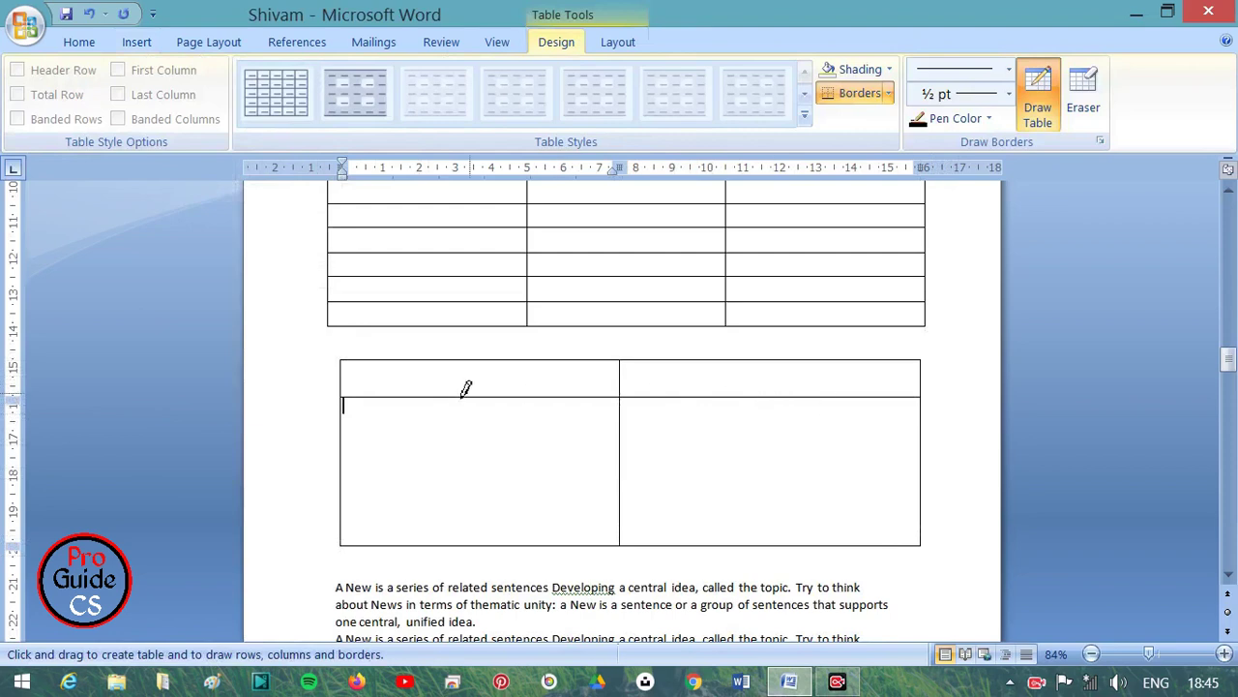
{"action": "left_click_drag", "start_coordinate": [350, 416], "coordinate": [915, 425]}
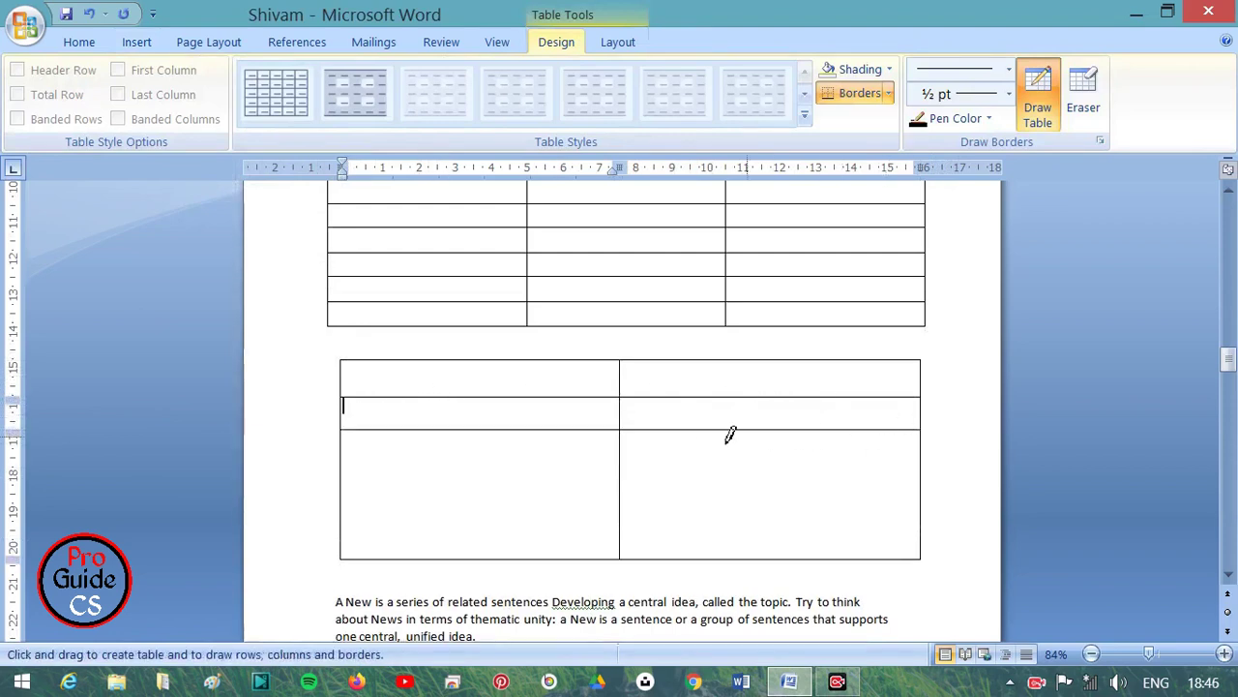
{"action": "left_click_drag", "start_coordinate": [350, 473], "coordinate": [823, 479]}
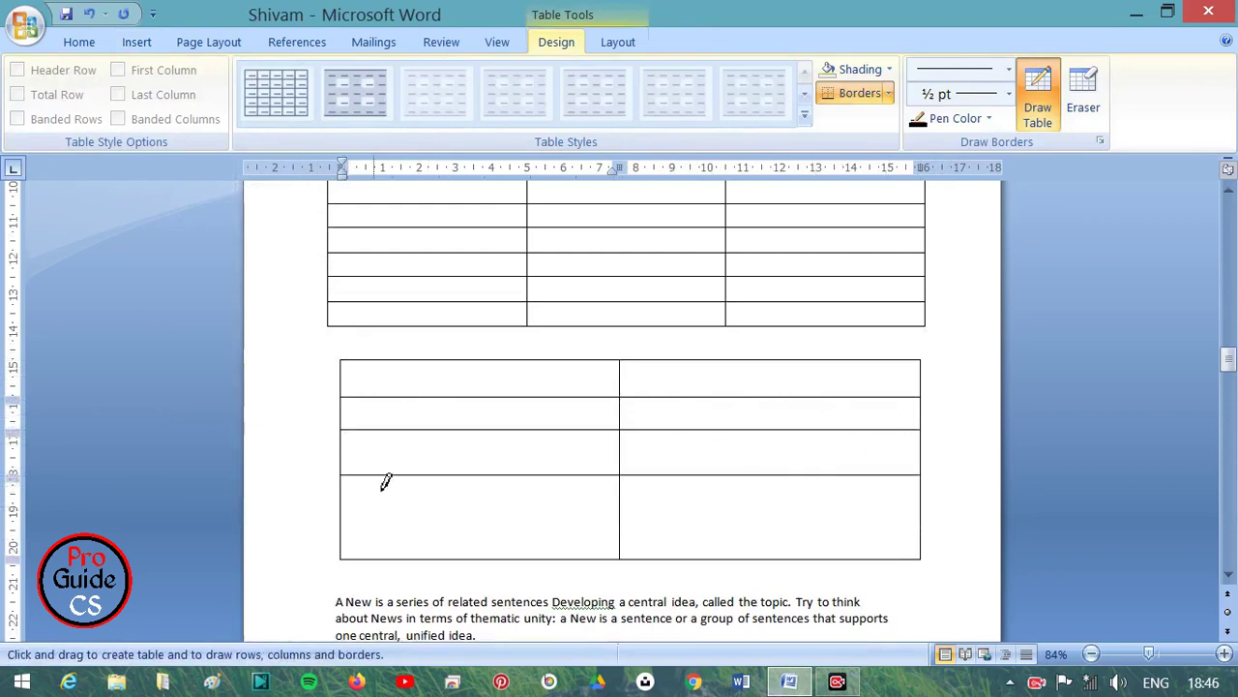
{"action": "left_click_drag", "start_coordinate": [346, 443], "coordinate": [847, 442]}
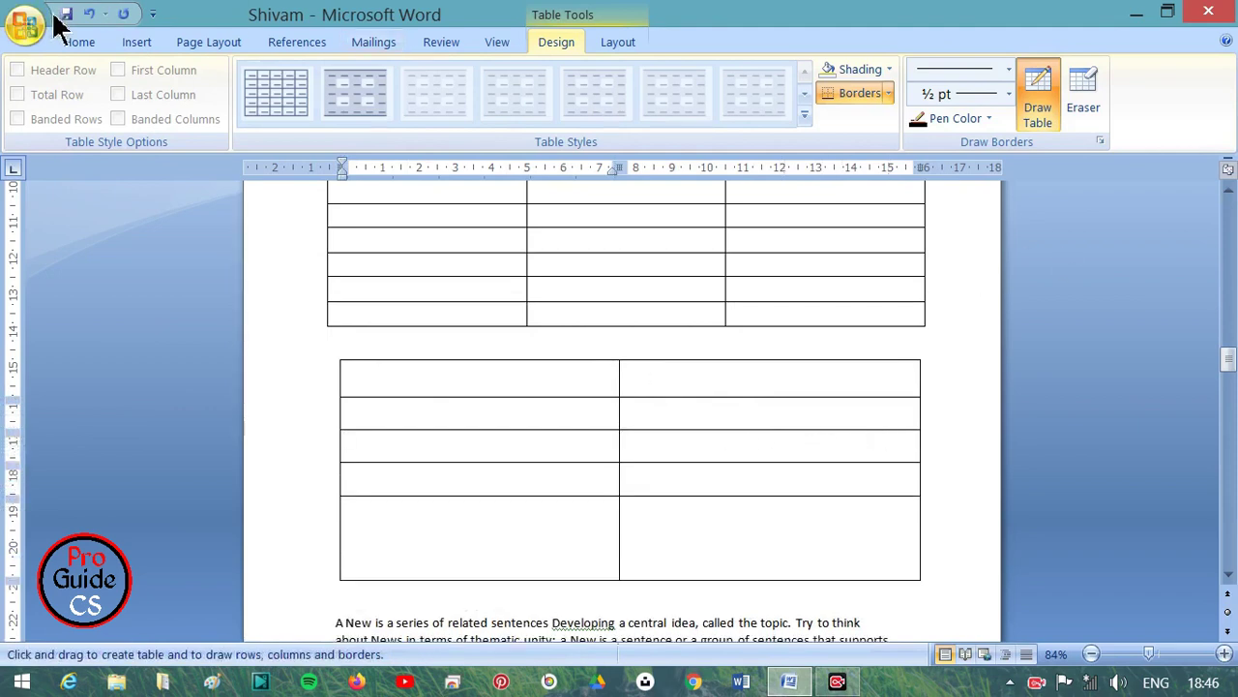
Step: Leave drawing mode and add an empty line between the table and paragraph
{"action": "left_click", "coordinate": [150, 43]}
{"action": "scroll", "coordinate": [523, 552], "scroll_direction": "down", "scroll_amount": 3}
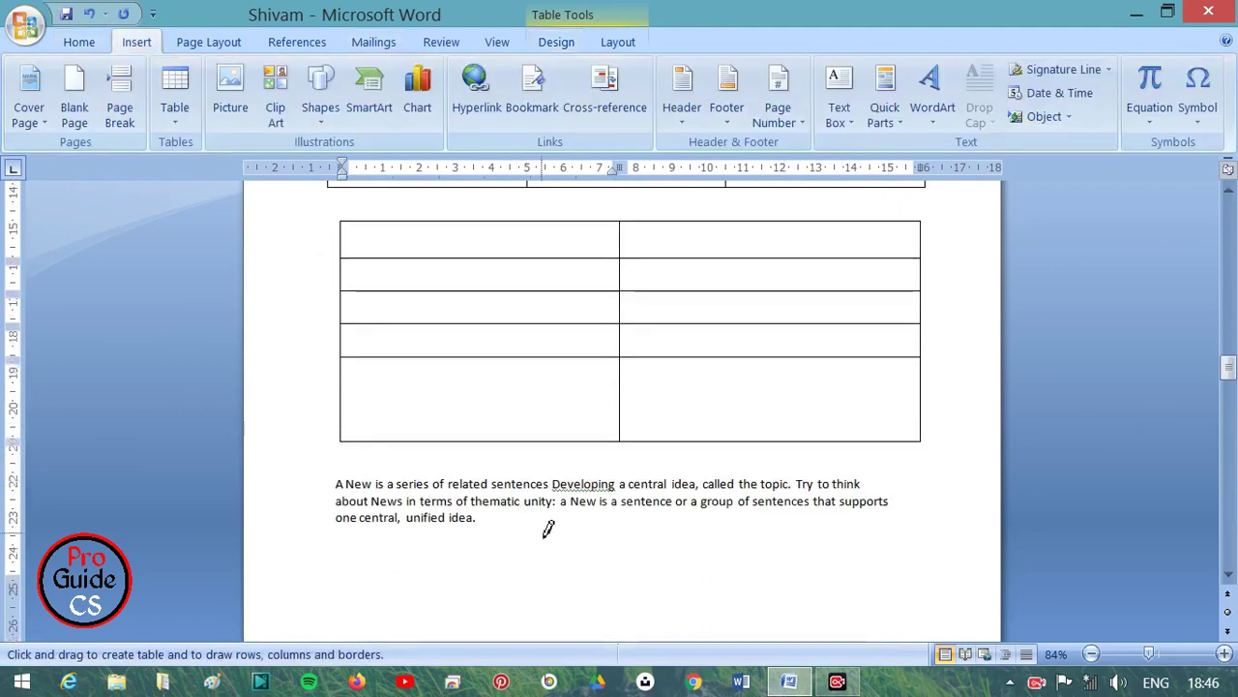
{"action": "left_click", "coordinate": [466, 470]}
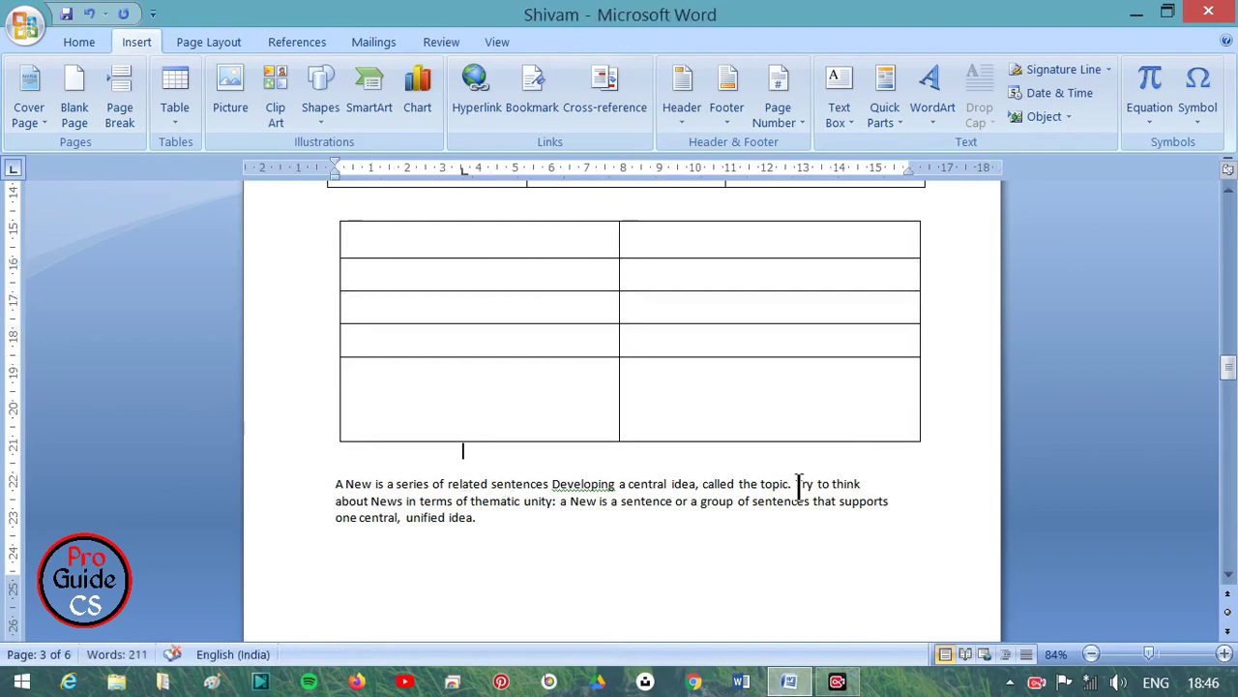
{"action": "key", "text": "Return"}
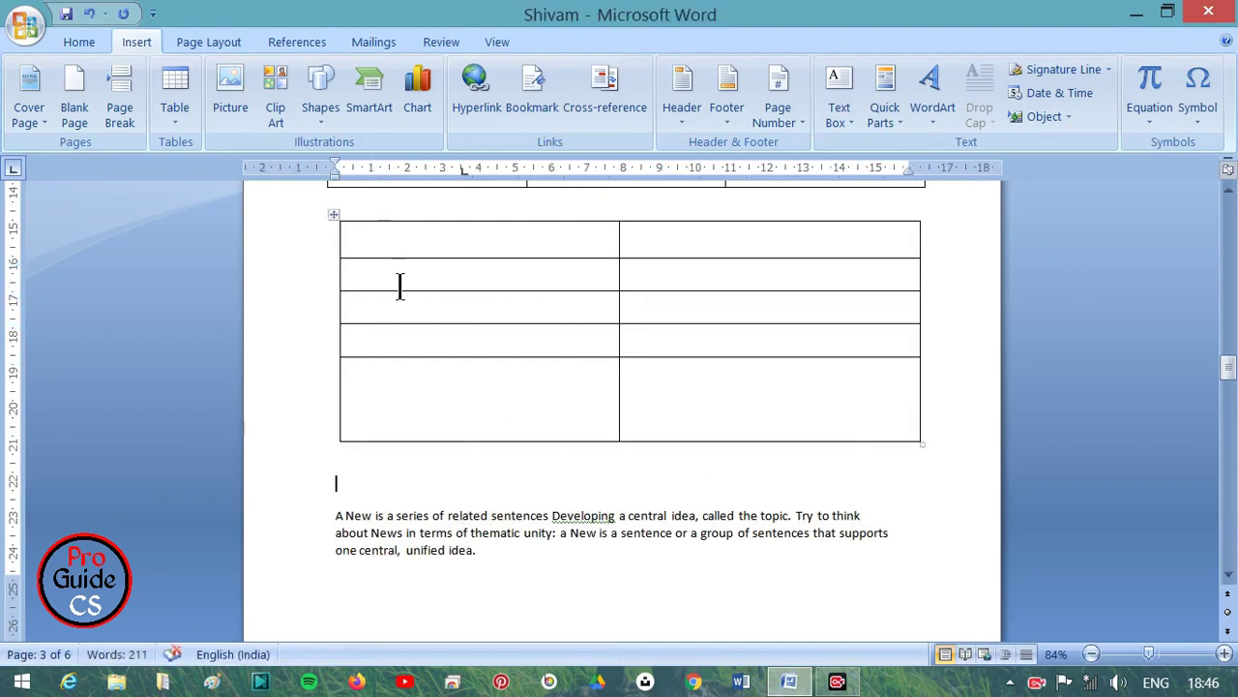
{"action": "left_click", "coordinate": [175, 106]}
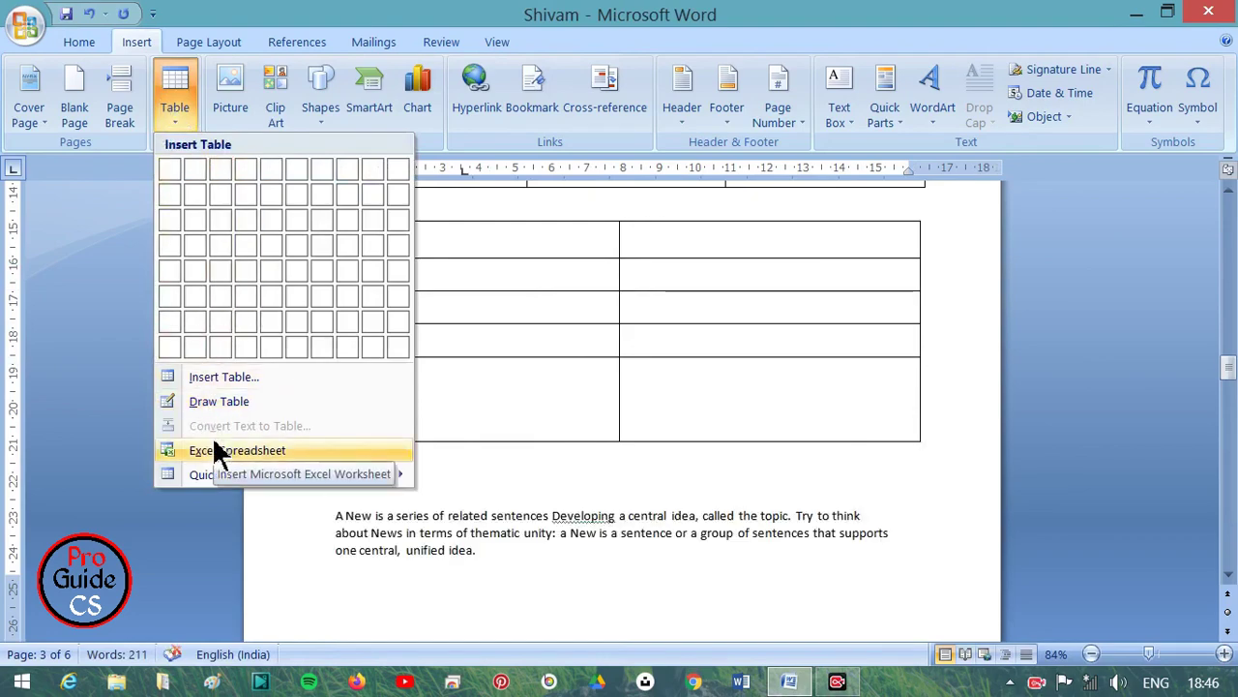
Step: Launch Excel 2007 from the Office 2007 folder, minimize it, and return to Word
{"action": "left_click", "coordinate": [1137, 14]}
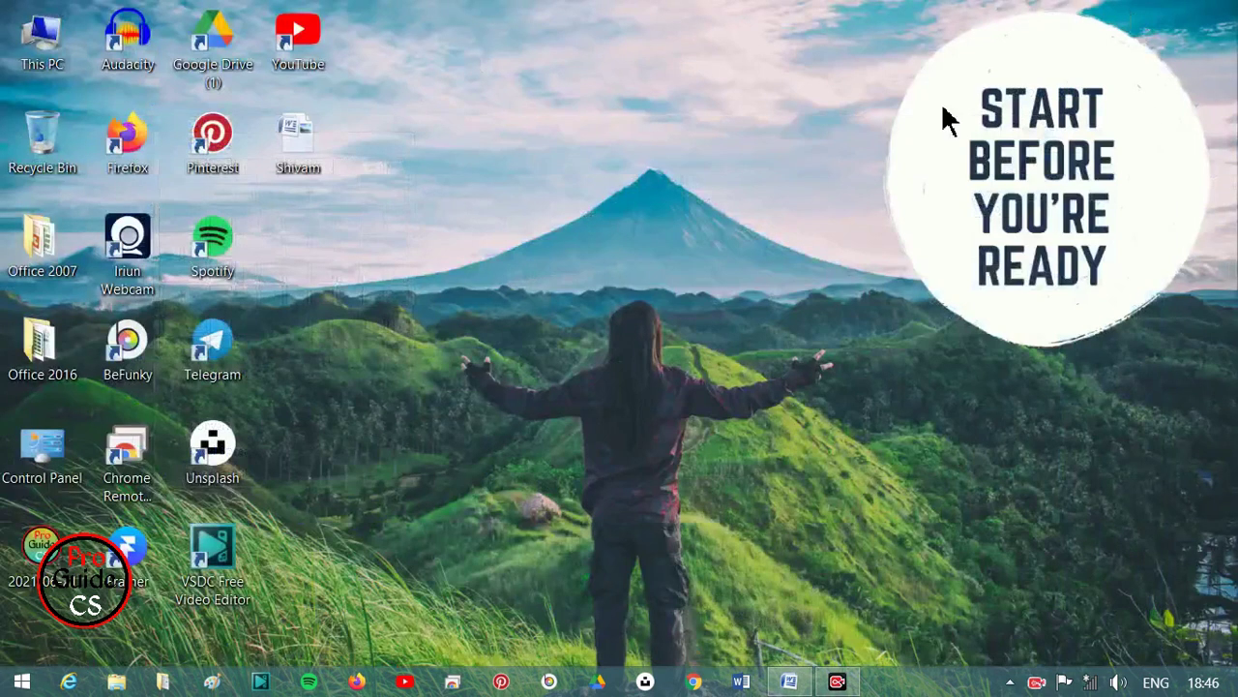
{"action": "left_click", "coordinate": [55, 257]}
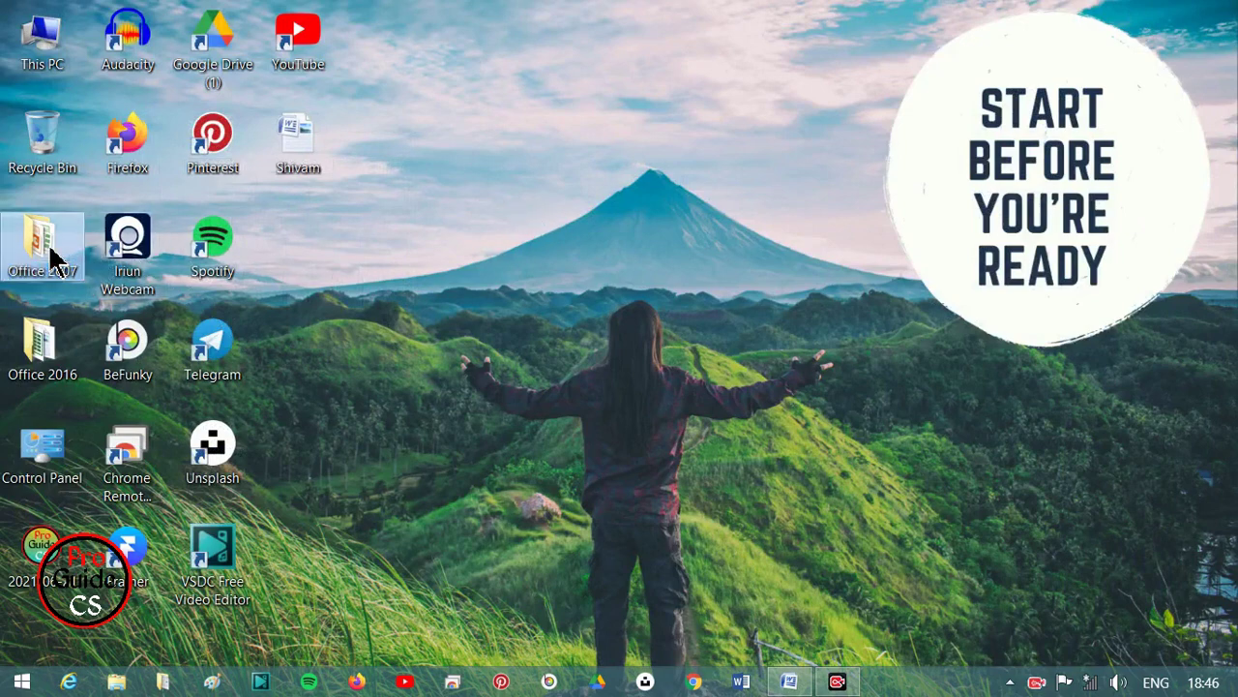
{"action": "double_click", "coordinate": [34, 237]}
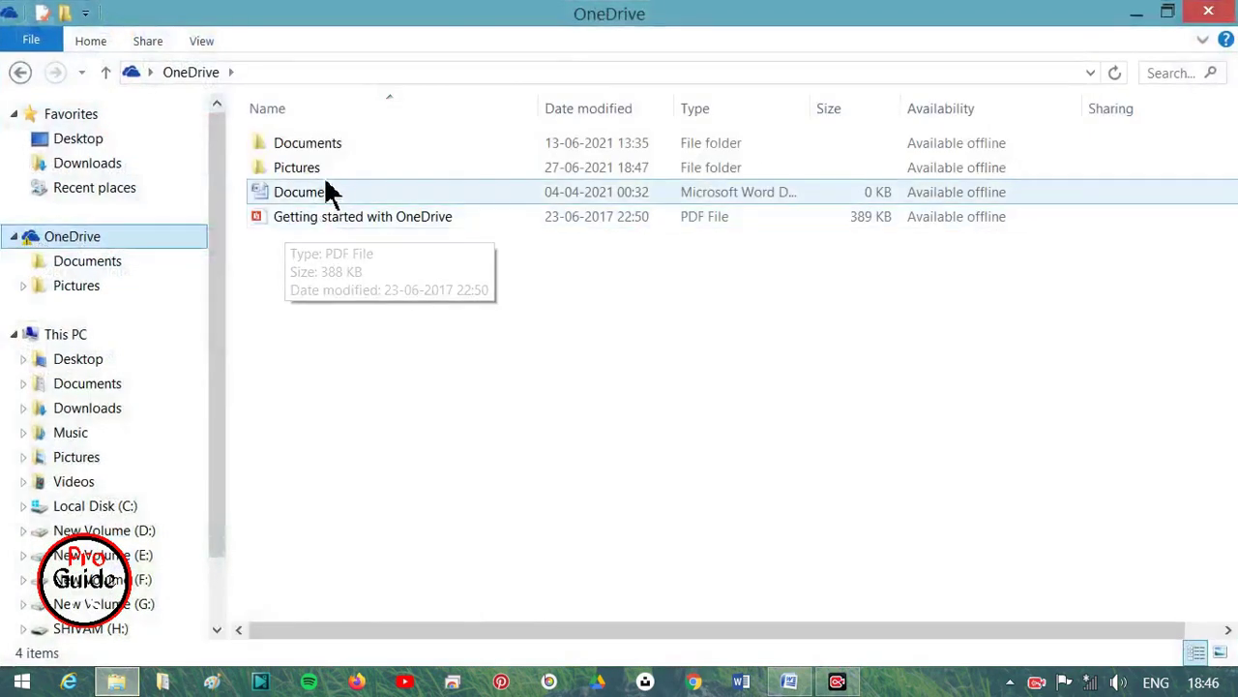
{"action": "left_click", "coordinate": [20, 73]}
{"action": "double_click", "coordinate": [323, 206]}
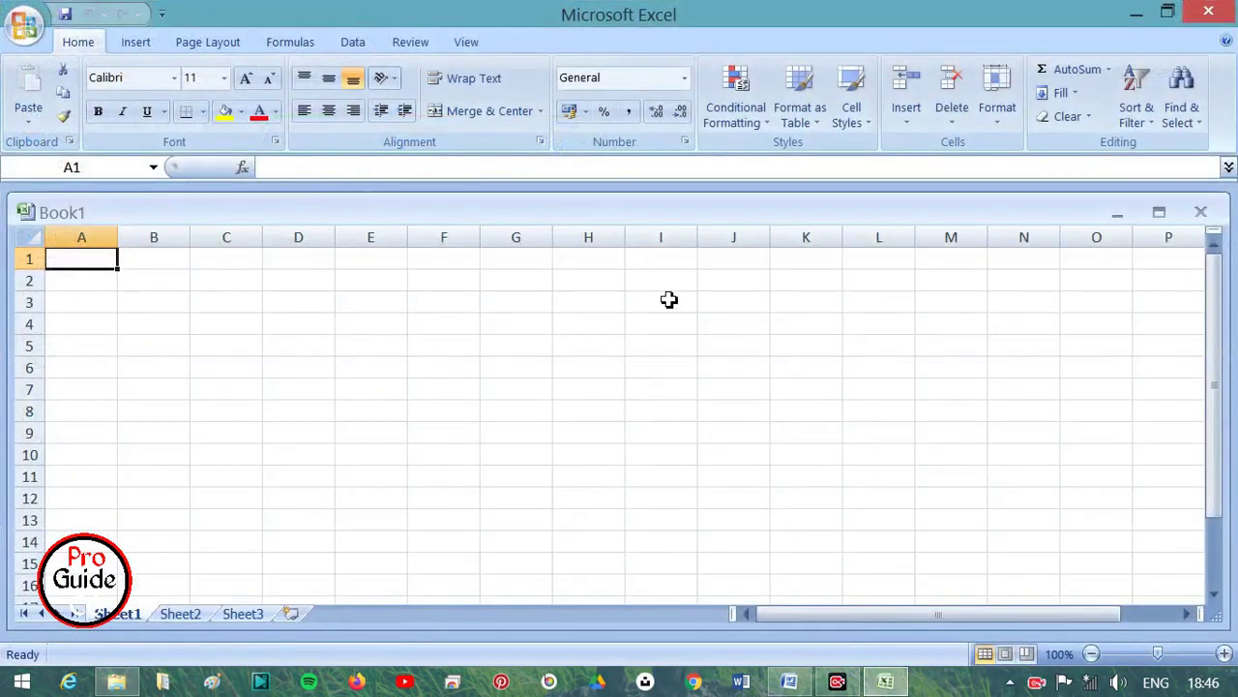
{"action": "left_click", "coordinate": [1140, 13]}
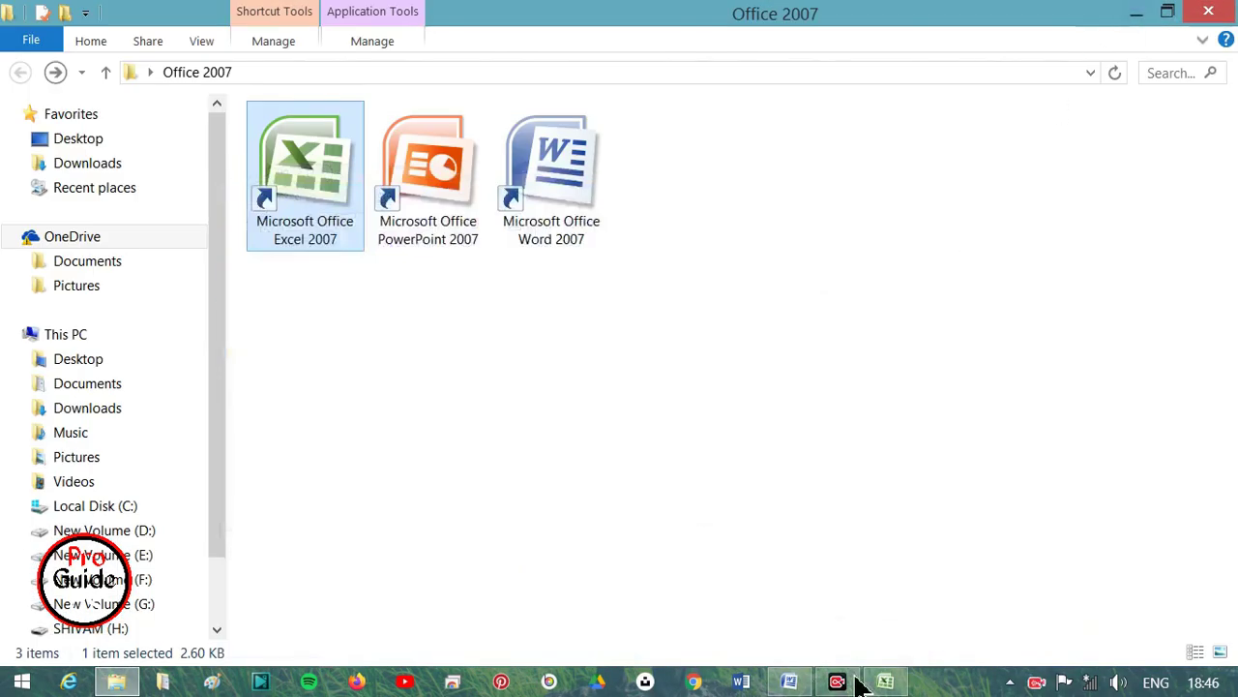
{"action": "left_click", "coordinate": [792, 680]}
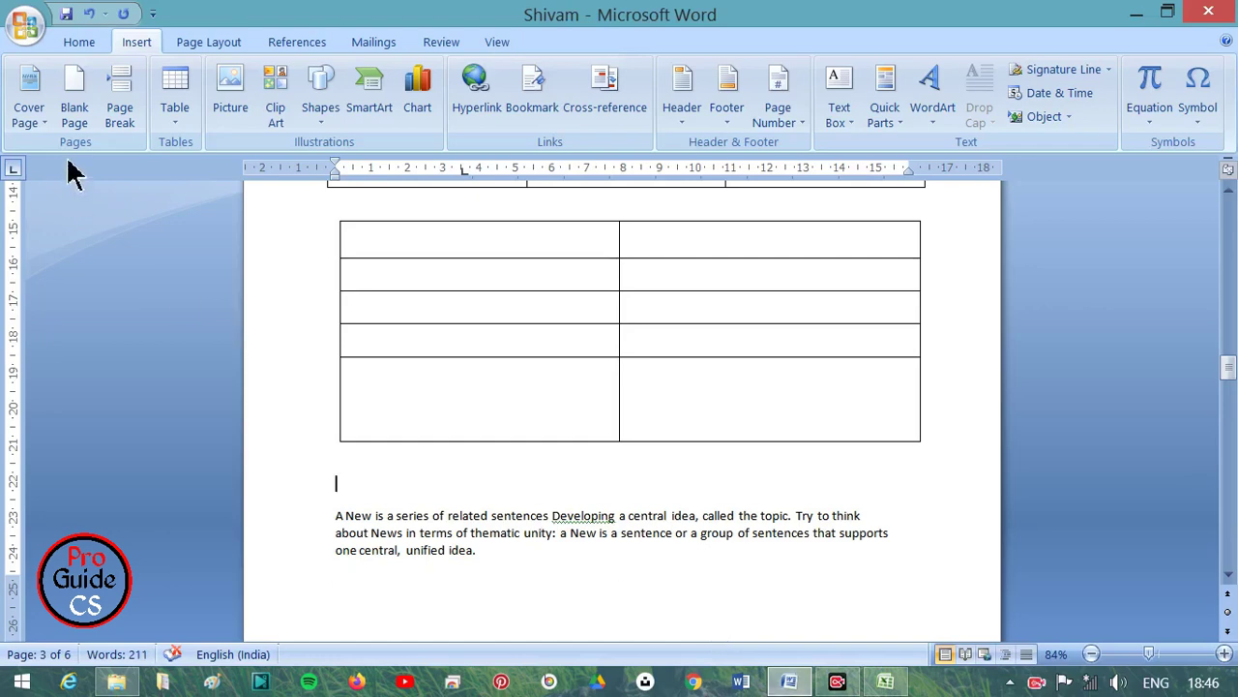
Step: Insert an Excel Spreadsheet from the Table menu, then close its embedded worksheet editor
{"action": "left_click", "coordinate": [176, 114]}
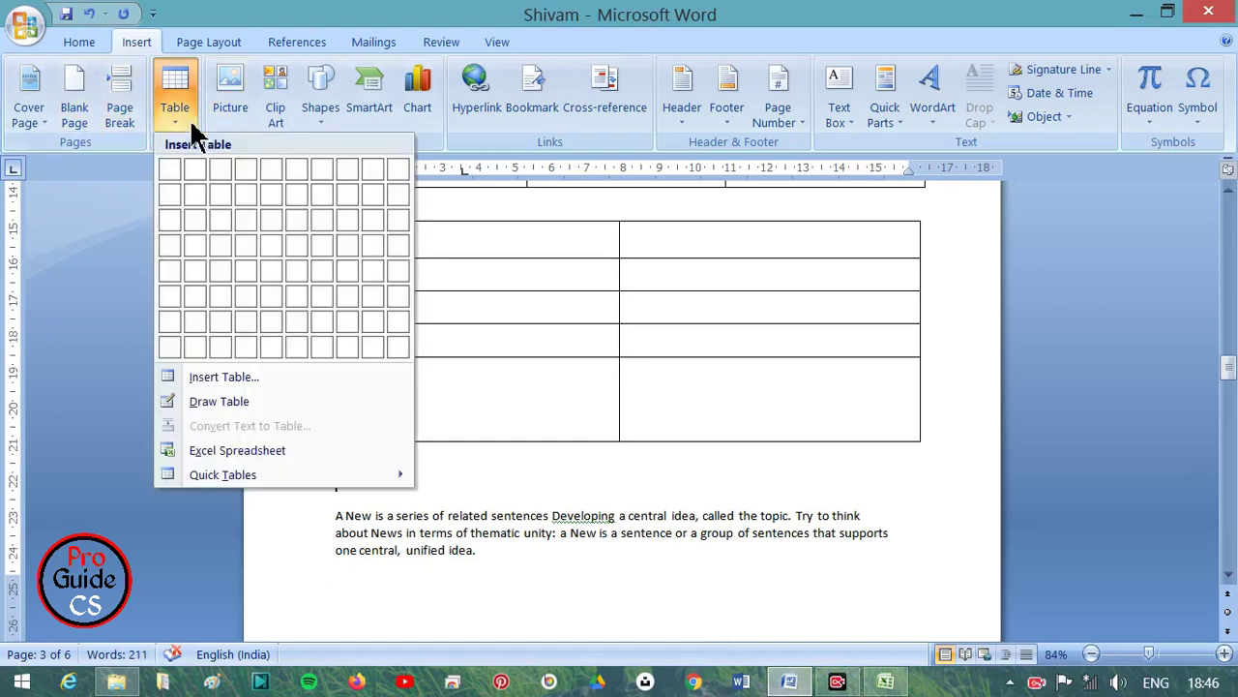
{"action": "left_click", "coordinate": [338, 454]}
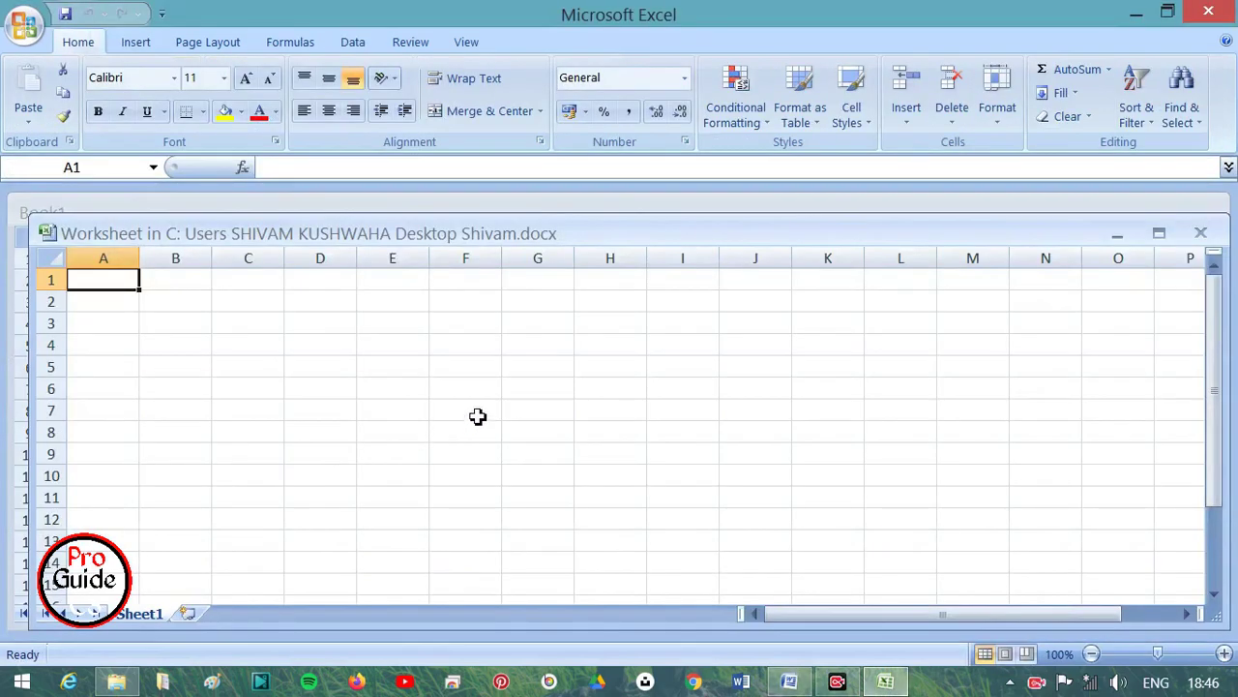
{"action": "scroll", "coordinate": [529, 396], "scroll_direction": "down", "scroll_amount": 3}
{"action": "scroll", "coordinate": [529, 395], "scroll_direction": "up", "scroll_amount": 2}
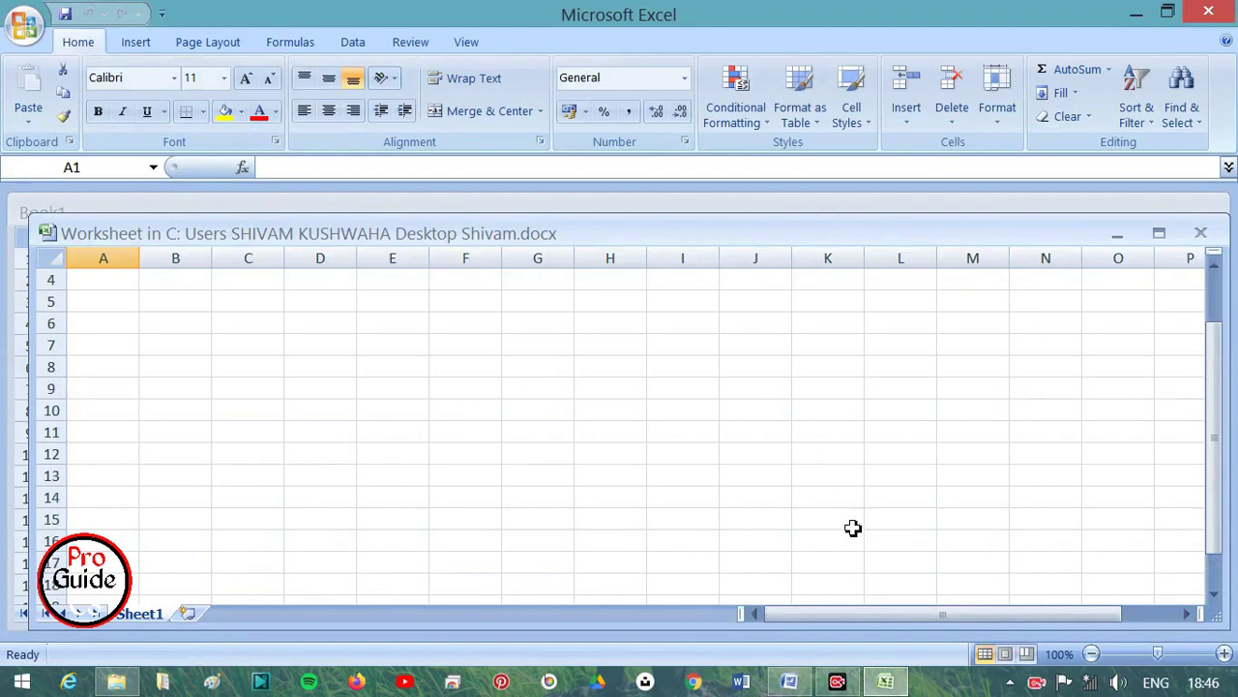
{"action": "scroll", "coordinate": [844, 532], "scroll_direction": "up", "scroll_amount": 1}
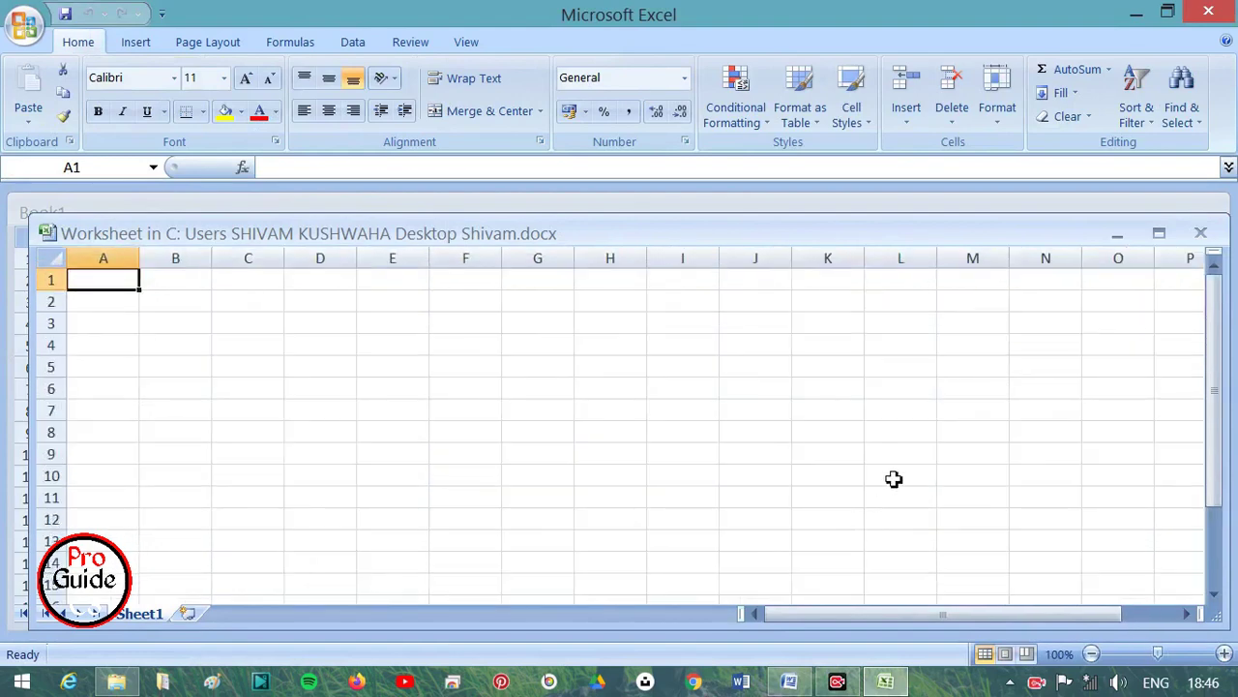
{"action": "left_click", "coordinate": [1189, 235]}
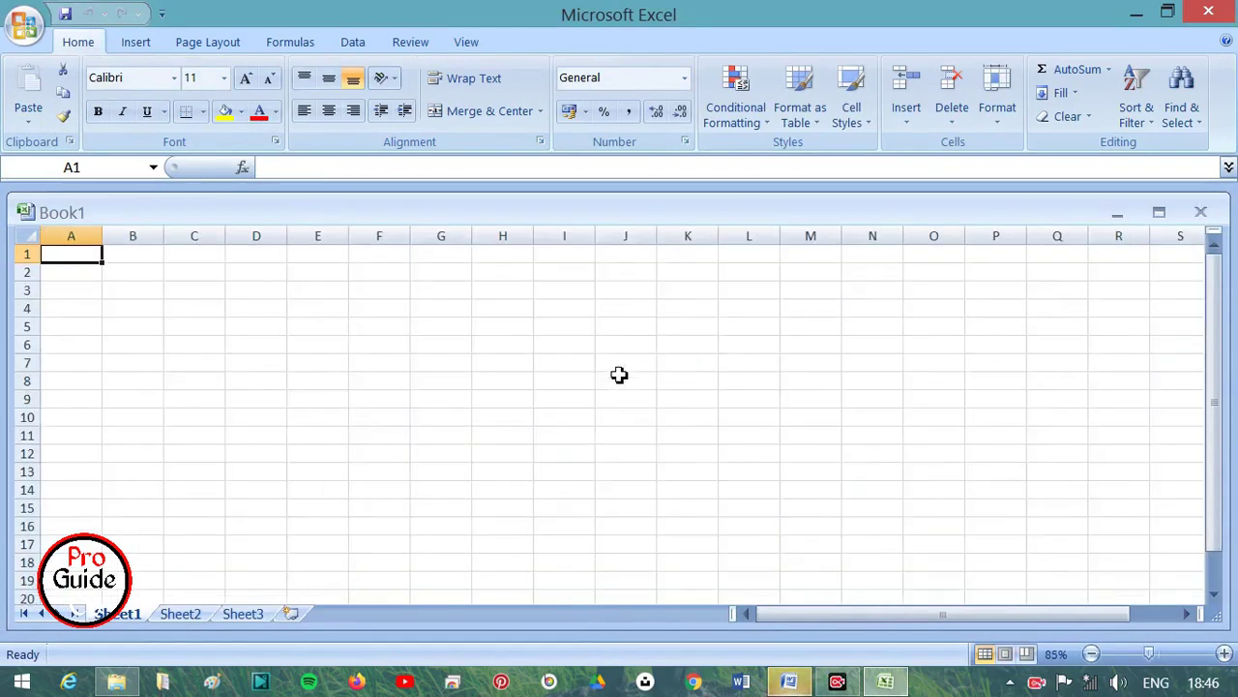
Step: Close the leftover Excel workbook and delete the empty embedded worksheet
{"action": "left_click", "coordinate": [789, 682]}
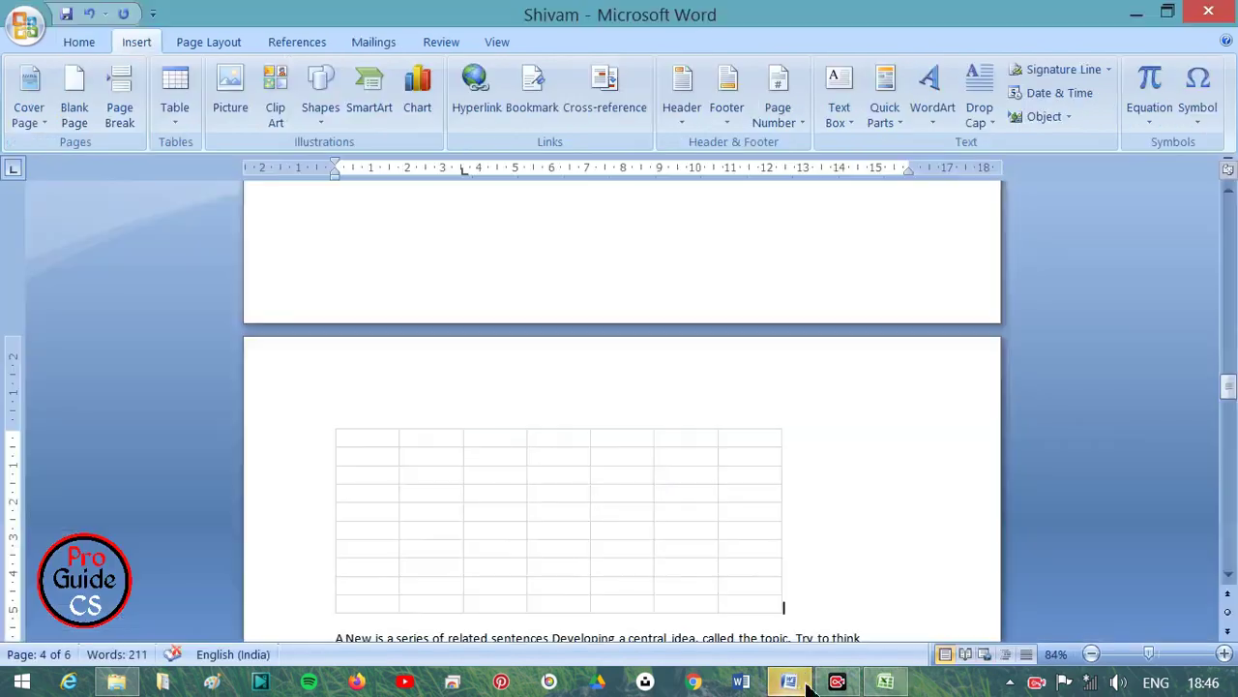
{"action": "scroll", "coordinate": [707, 418], "scroll_direction": "up", "scroll_amount": 1}
{"action": "right_click", "coordinate": [886, 682]}
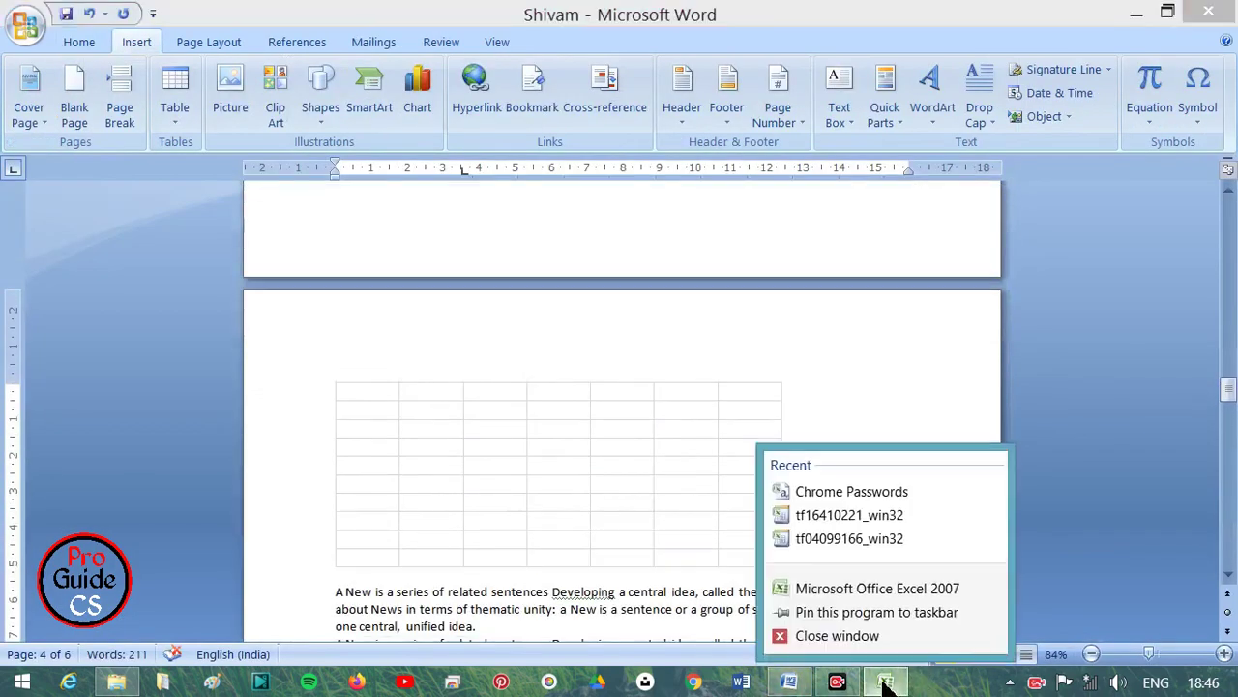
{"action": "left_click", "coordinate": [878, 631]}
{"action": "left_click", "coordinate": [522, 425]}
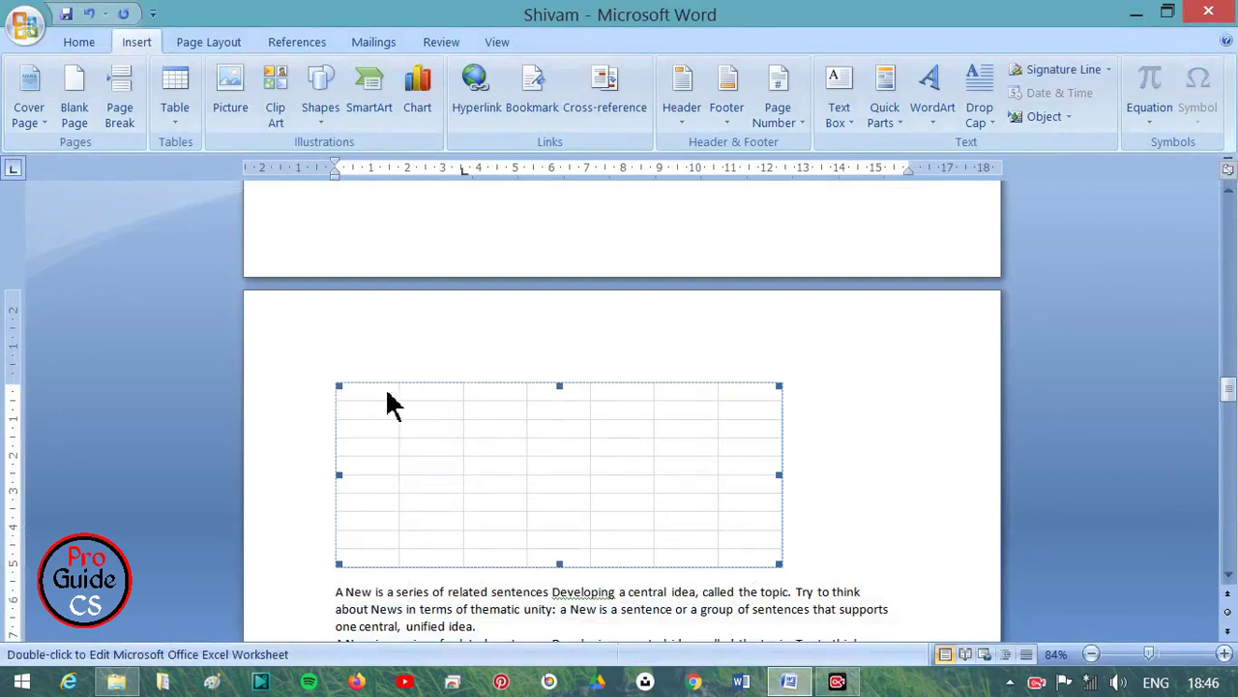
{"action": "key", "text": "Delete"}
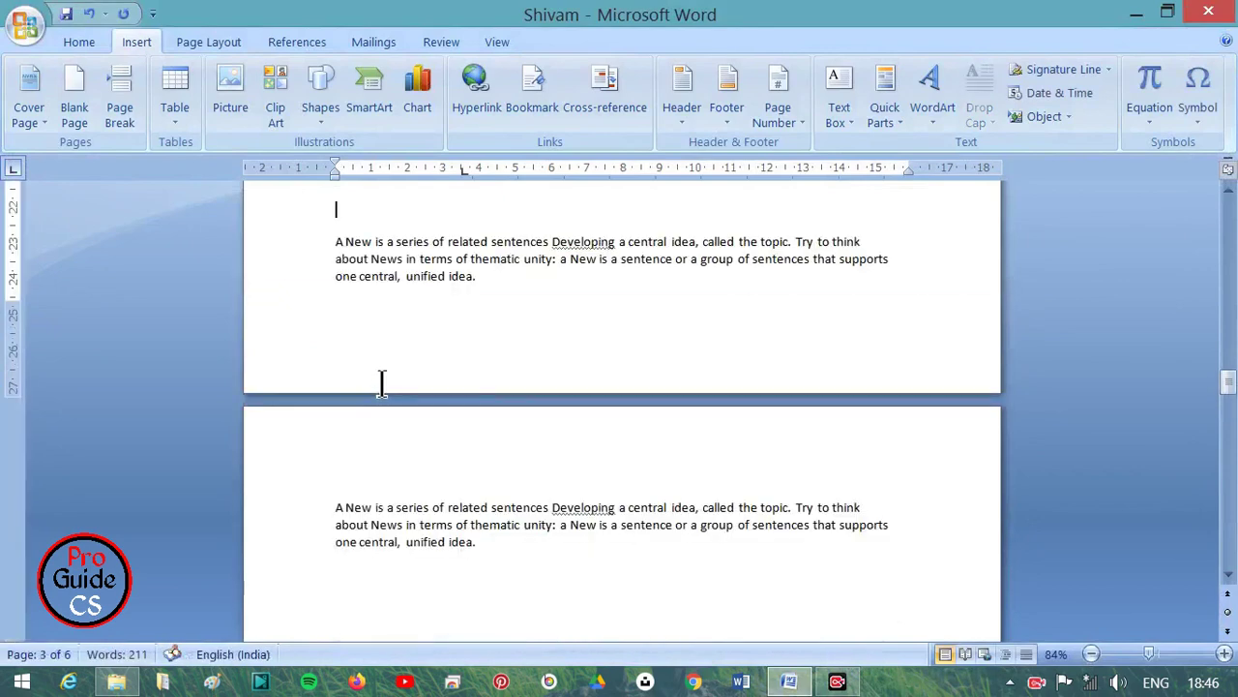
Step: Insert a fresh embedded Excel Spreadsheet below the two-column table
{"action": "scroll", "coordinate": [410, 333], "scroll_direction": "up", "scroll_amount": 3}
{"action": "left_click", "coordinate": [165, 123]}
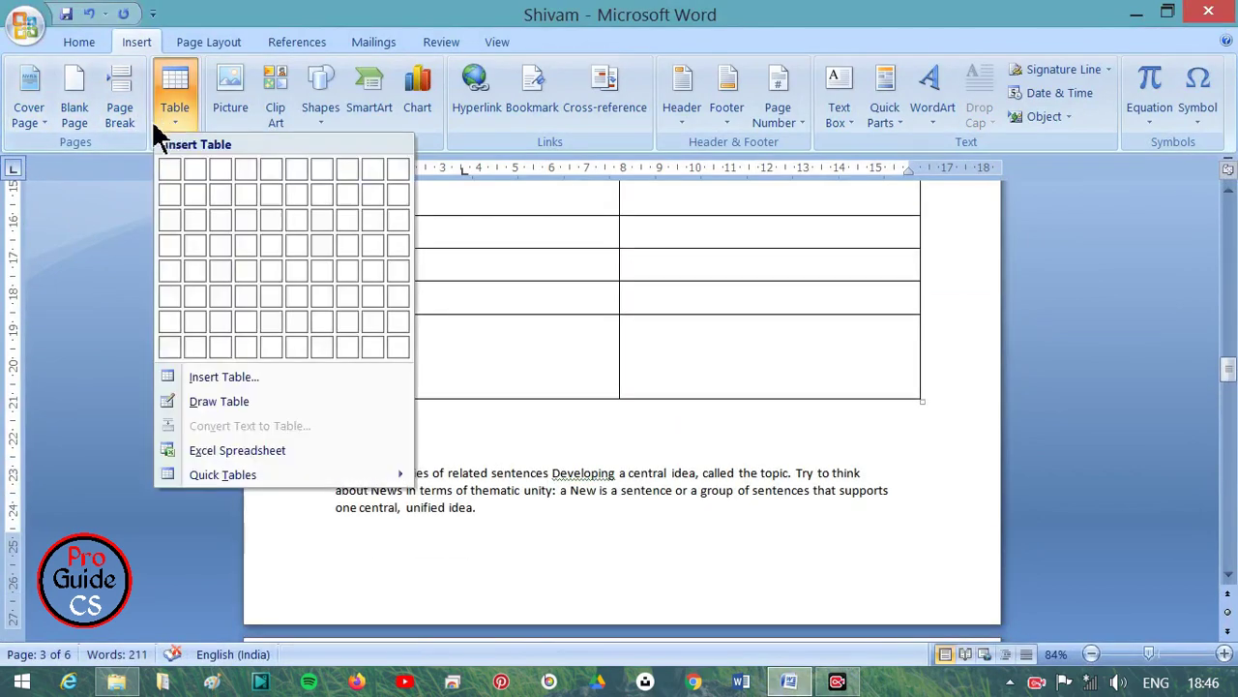
{"action": "left_click", "coordinate": [214, 450]}
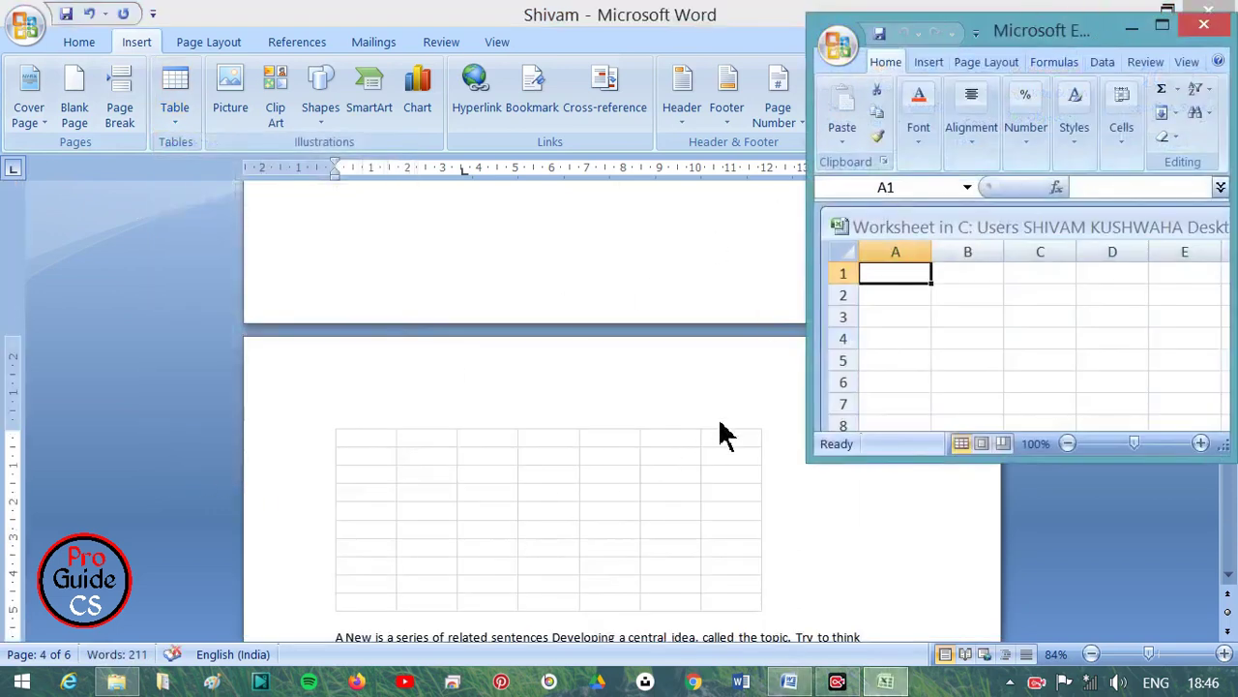
Step: Enter 'S. No' in A1 and 'Name' in B1, then close the worksheet editor
{"action": "left_click_drag", "start_coordinate": [1009, 32], "coordinate": [727, 56]}
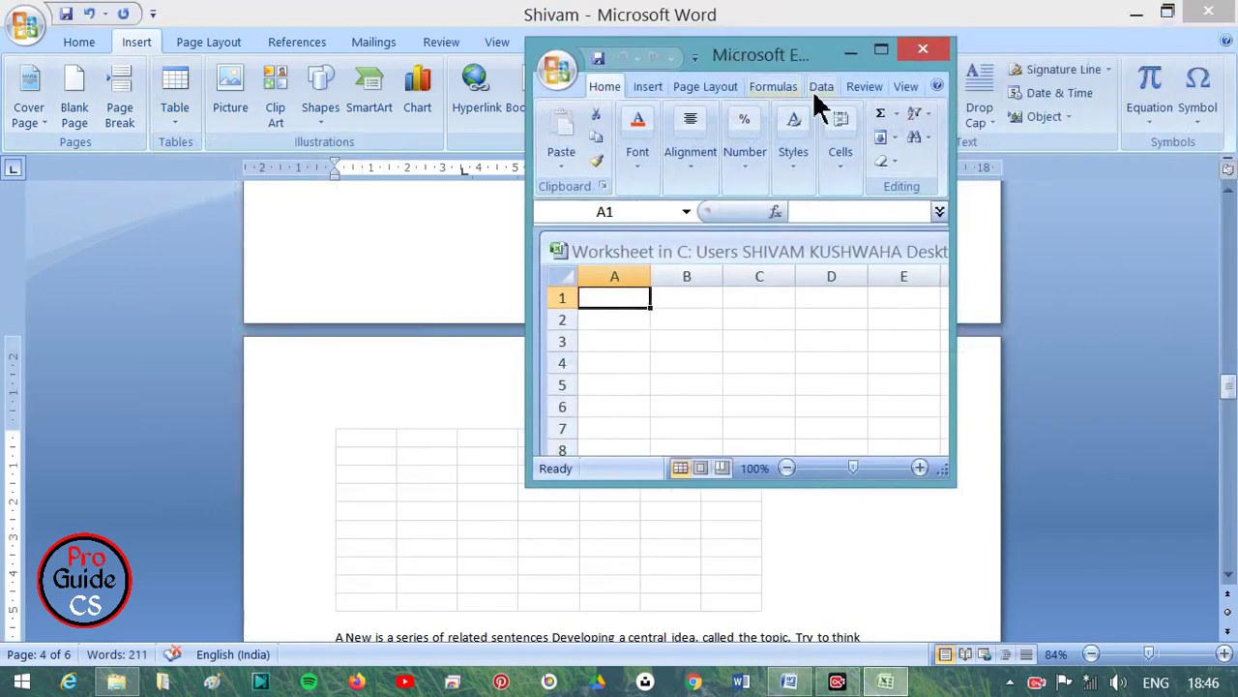
{"action": "left_click", "coordinate": [641, 313]}
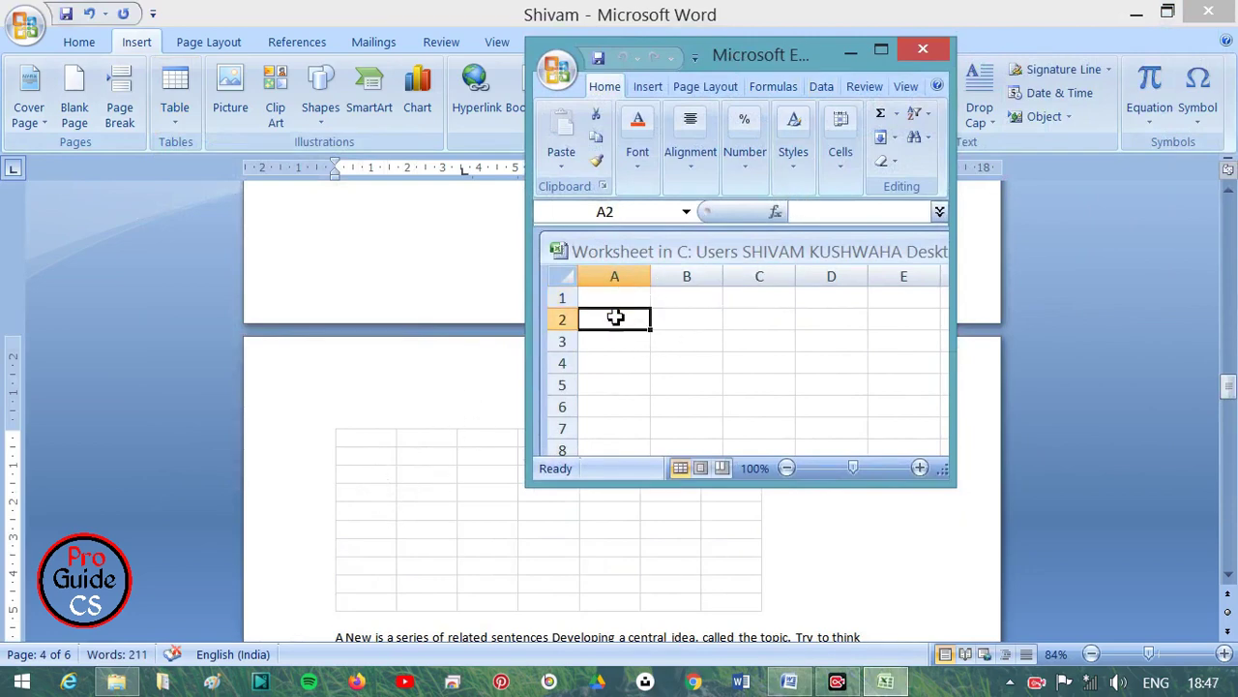
{"action": "key", "text": "Up"}
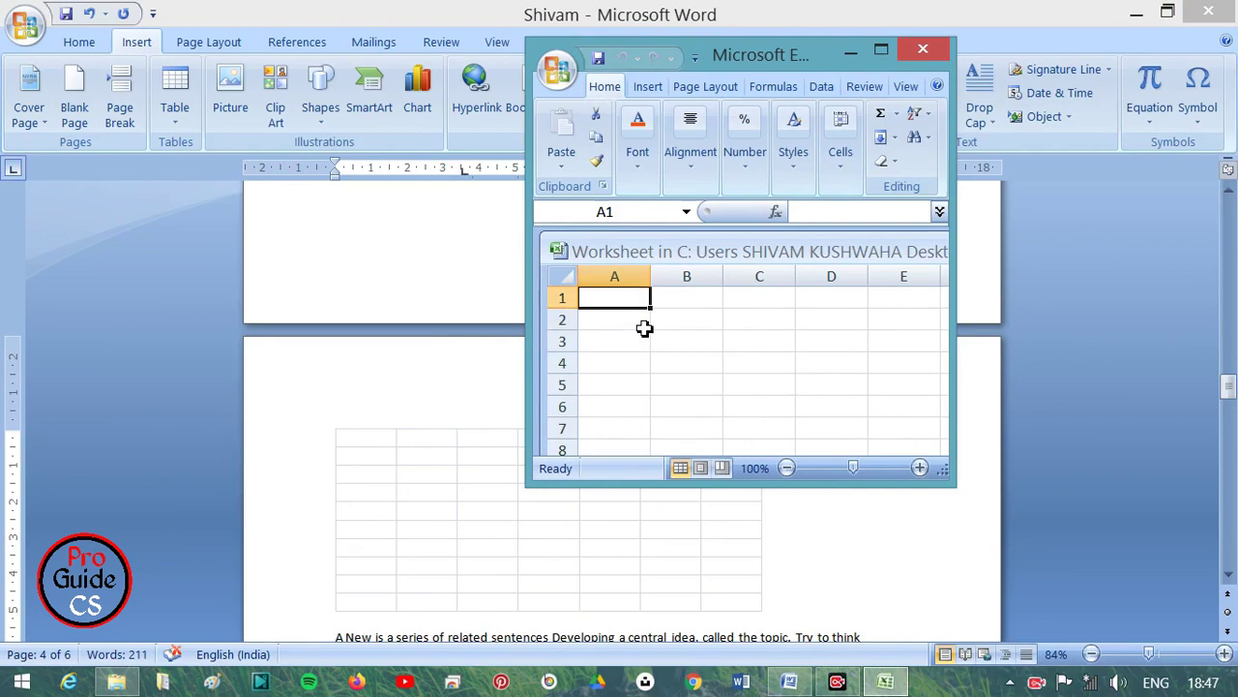
{"action": "type", "text": "S. No"}
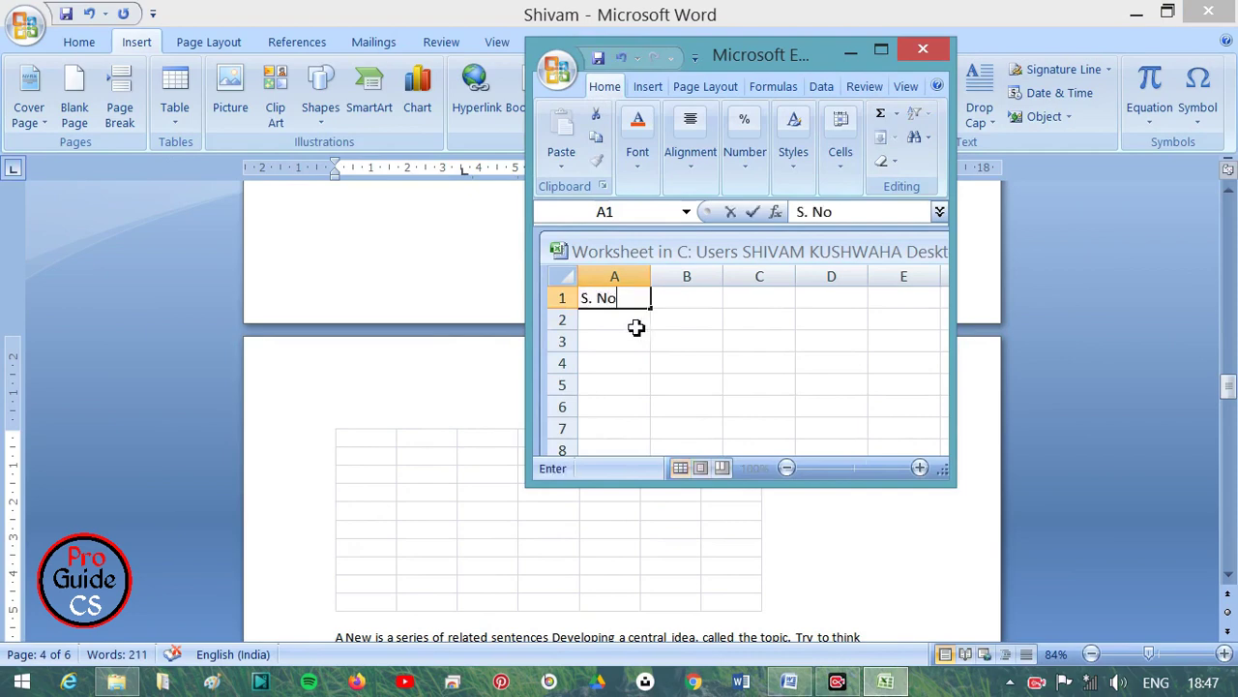
{"action": "left_click", "coordinate": [683, 306]}
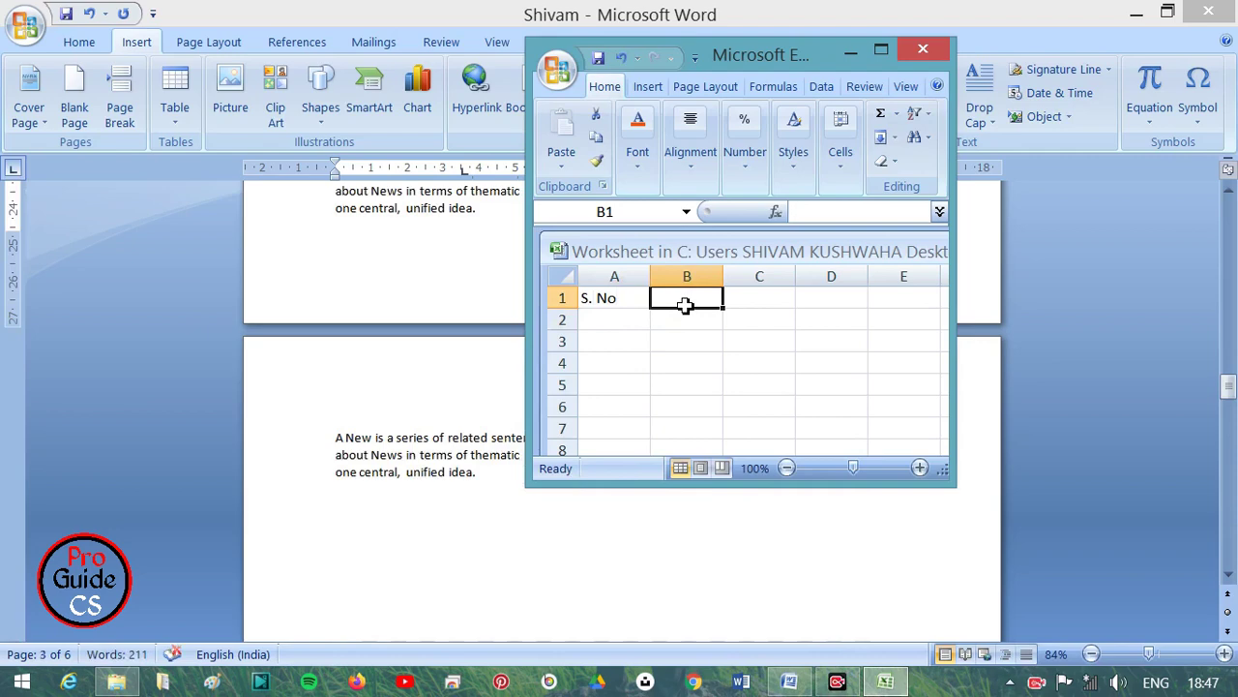
{"action": "type", "text": "Name"}
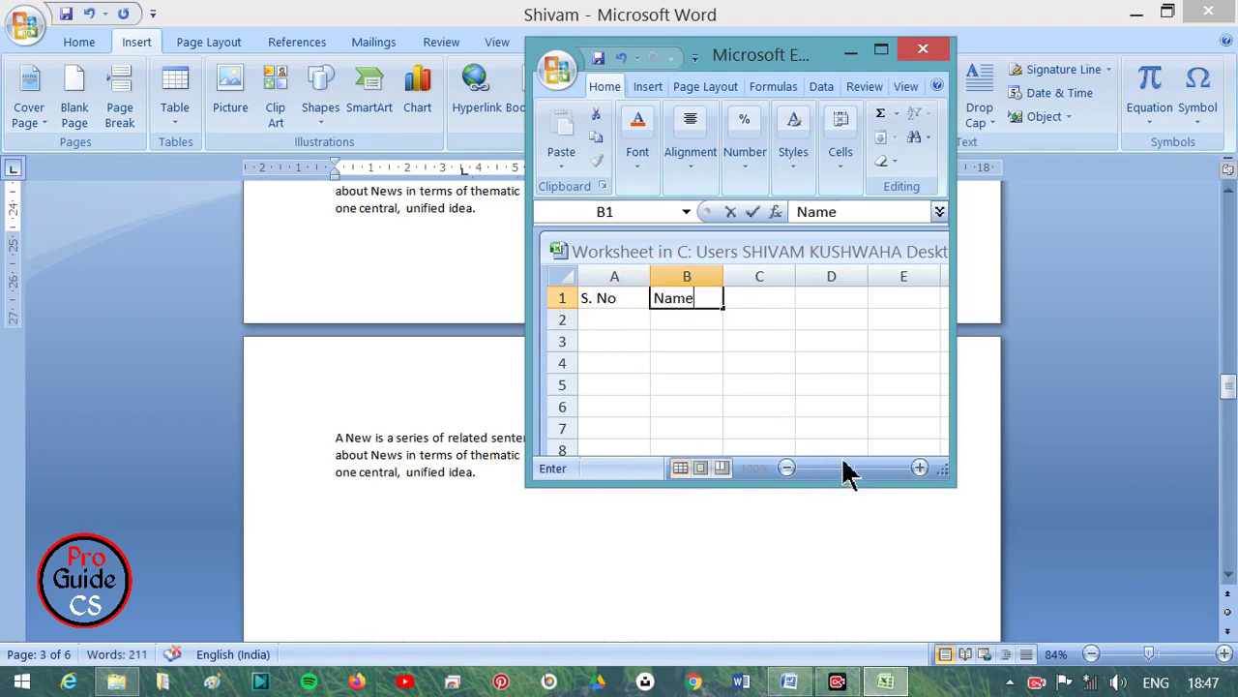
{"action": "left_click", "coordinate": [909, 311]}
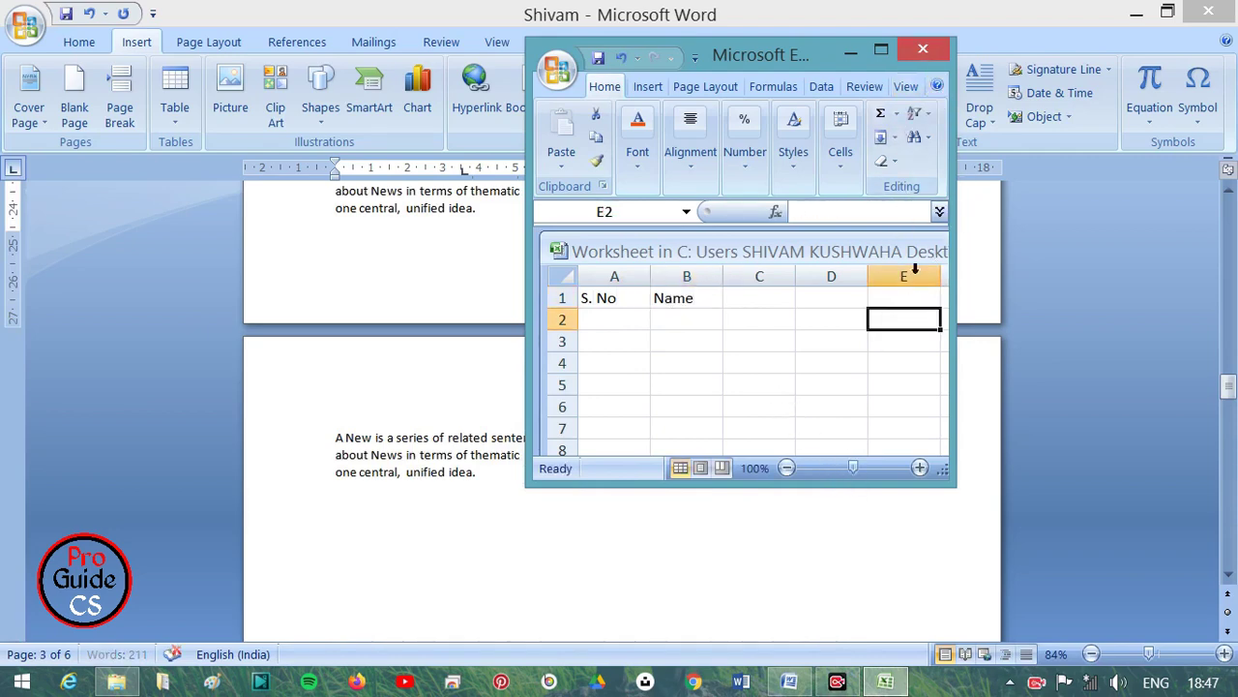
{"action": "left_click", "coordinate": [923, 48]}
{"action": "scroll", "coordinate": [824, 483], "scroll_direction": "up", "scroll_amount": 3}
Step: Drag the embedded worksheet's corner handle so it shows columns A–G
{"action": "scroll", "coordinate": [824, 484], "scroll_direction": "up", "scroll_amount": 6}
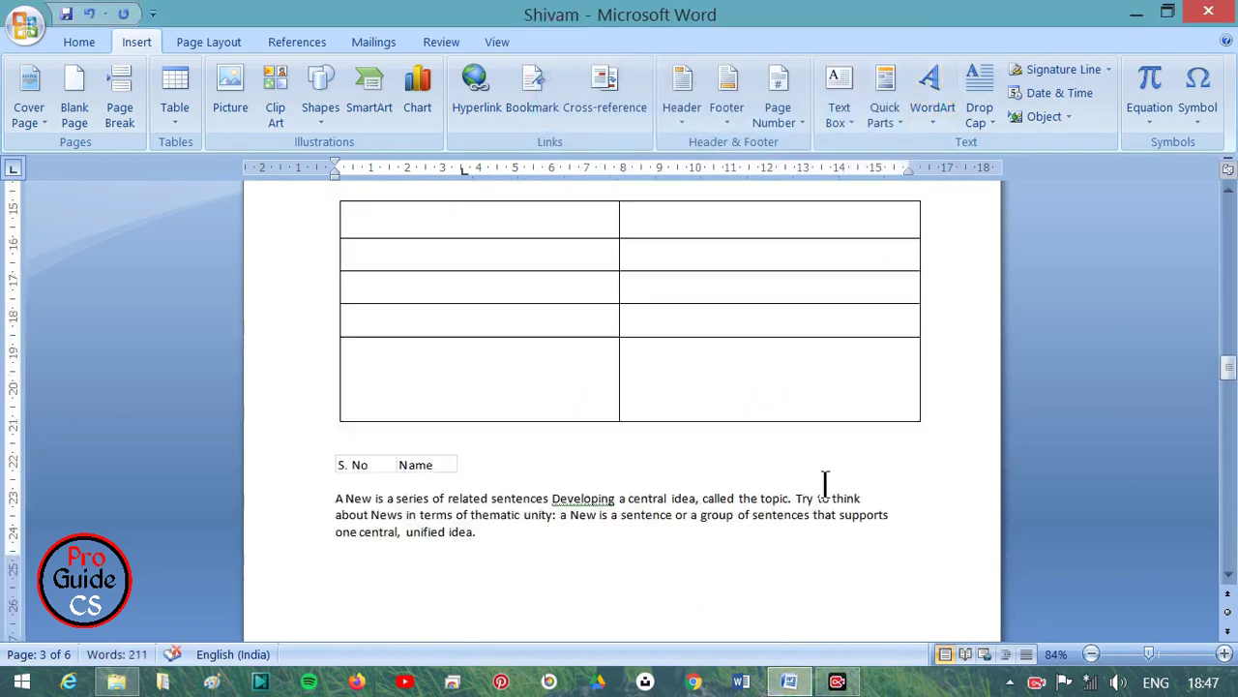
{"action": "left_click", "coordinate": [382, 566]}
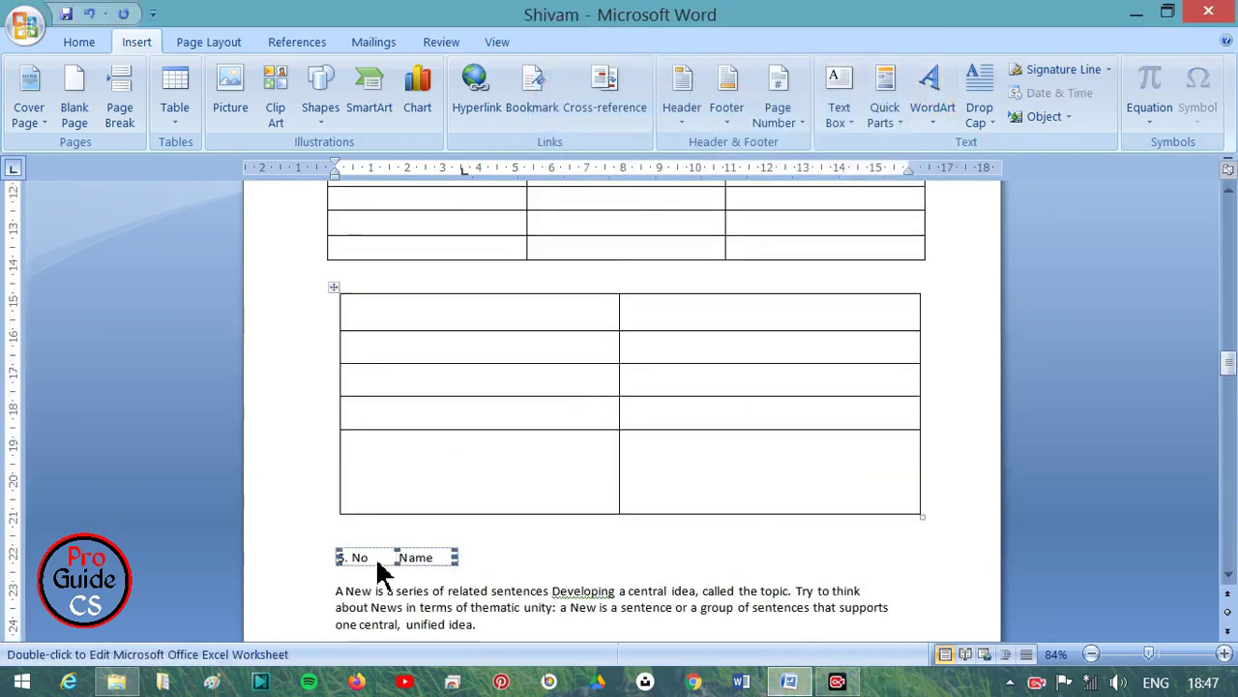
{"action": "double_click", "coordinate": [449, 559]}
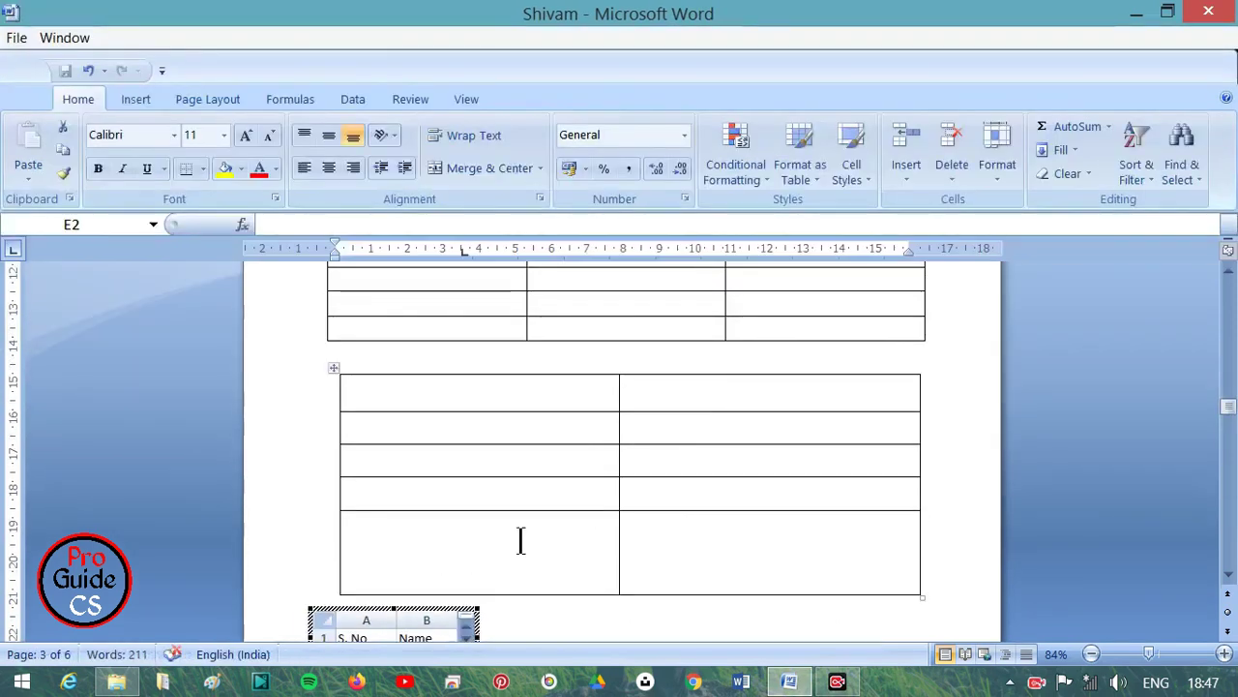
{"action": "mouse_move", "coordinate": [1230, 411]}
{"action": "left_mouse_down"}
{"action": "mouse_move", "coordinate": [1230, 434]}
{"action": "mouse_move", "coordinate": [1227, 411]}
{"action": "left_mouse_up"}
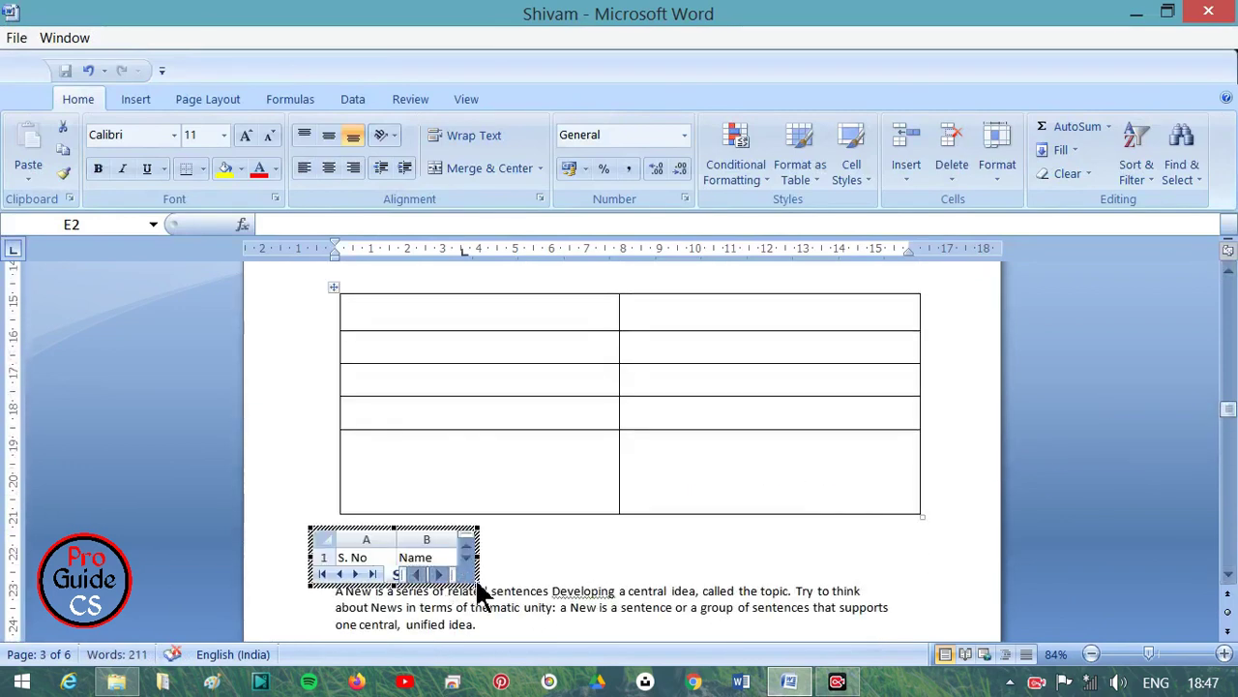
{"action": "left_click_drag", "start_coordinate": [478, 584], "coordinate": [760, 663]}
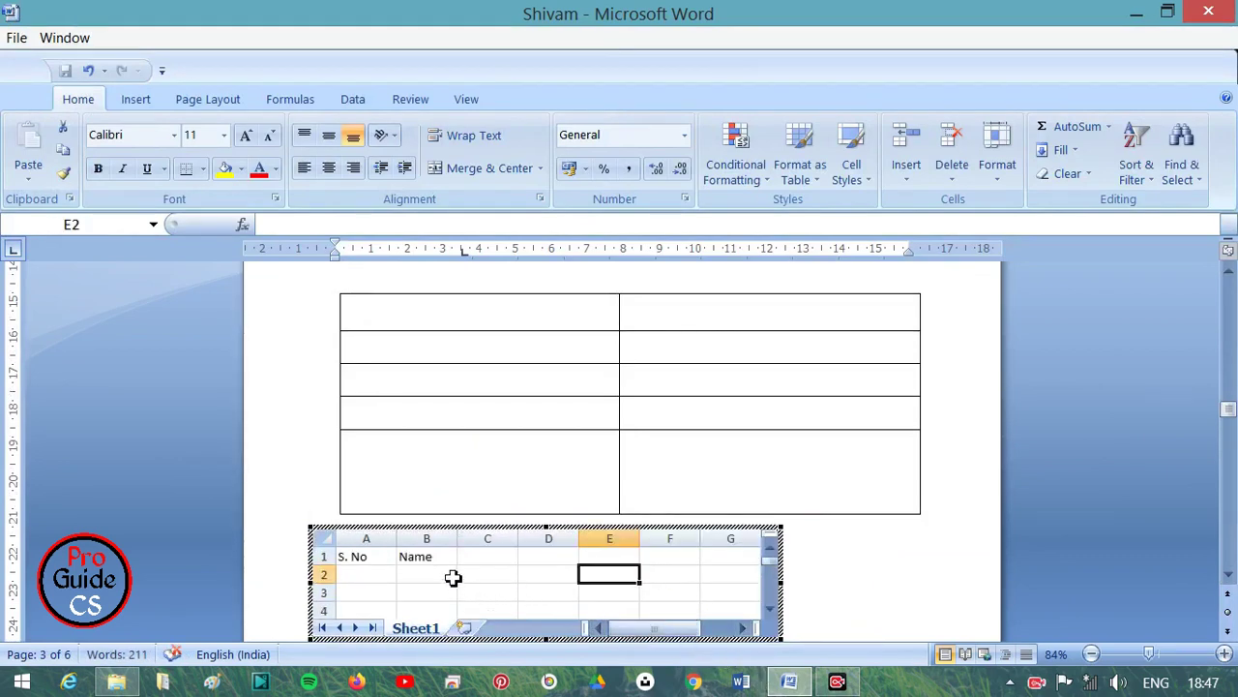
{"action": "left_click", "coordinate": [469, 573]}
{"action": "left_click", "coordinate": [837, 556]}
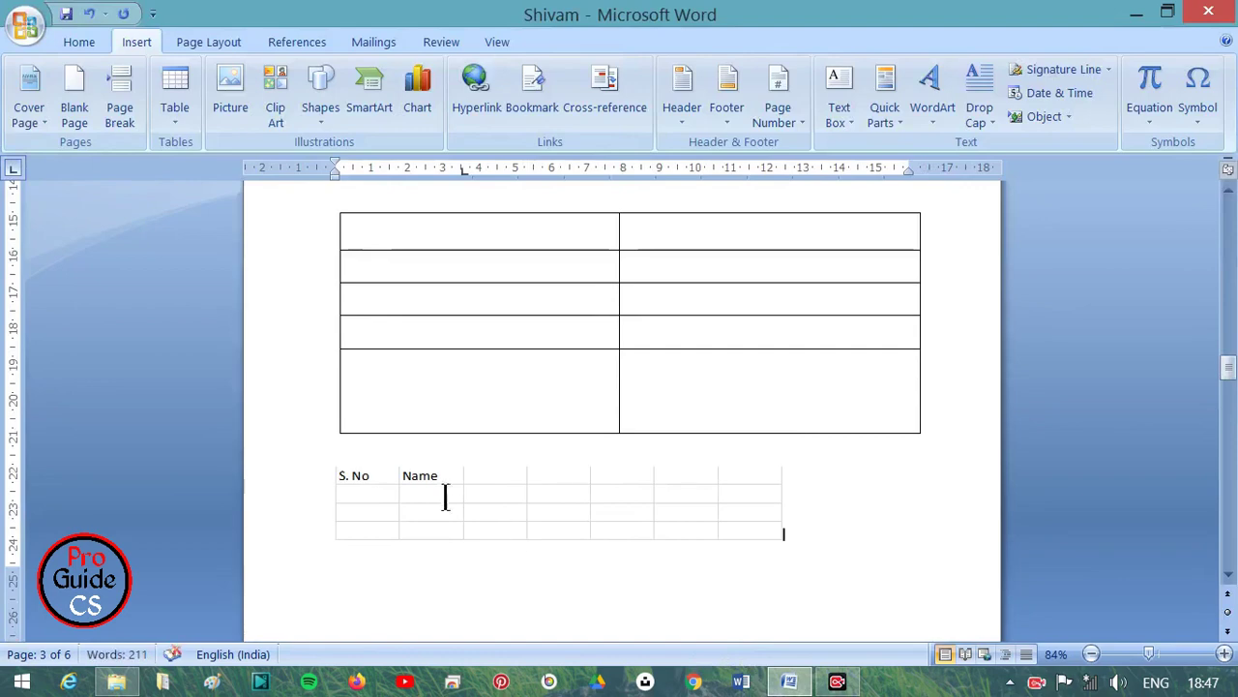
Step: Widen the embedded worksheet toward the right margin to match the table above
{"action": "left_click", "coordinate": [445, 498]}
{"action": "double_click", "coordinate": [489, 493]}
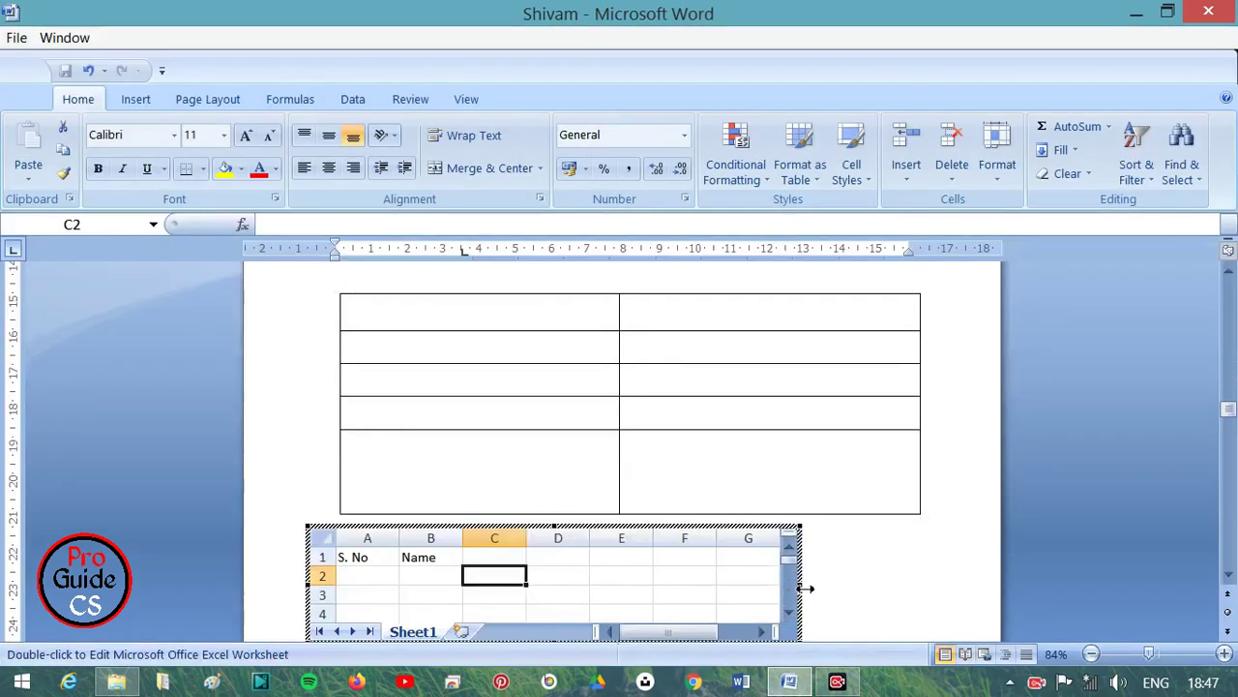
{"action": "left_click", "coordinate": [851, 587]}
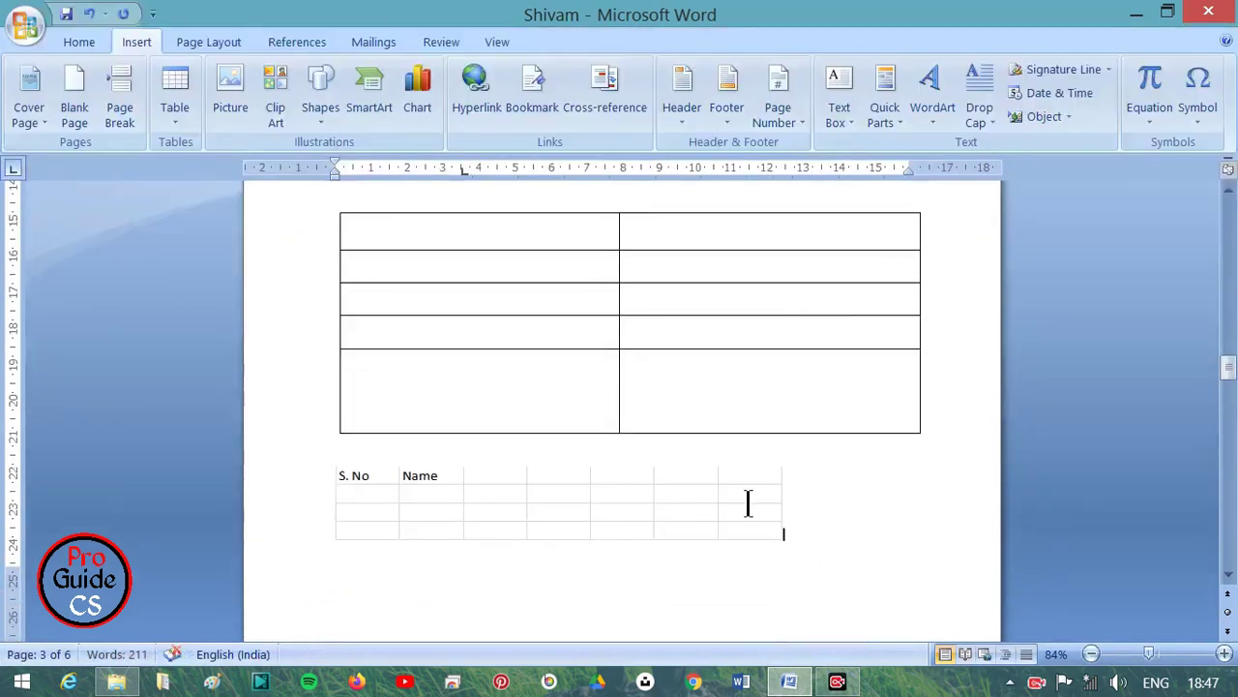
{"action": "left_click", "coordinate": [777, 520]}
{"action": "left_click_drag", "start_coordinate": [860, 503], "coordinate": [922, 503]}
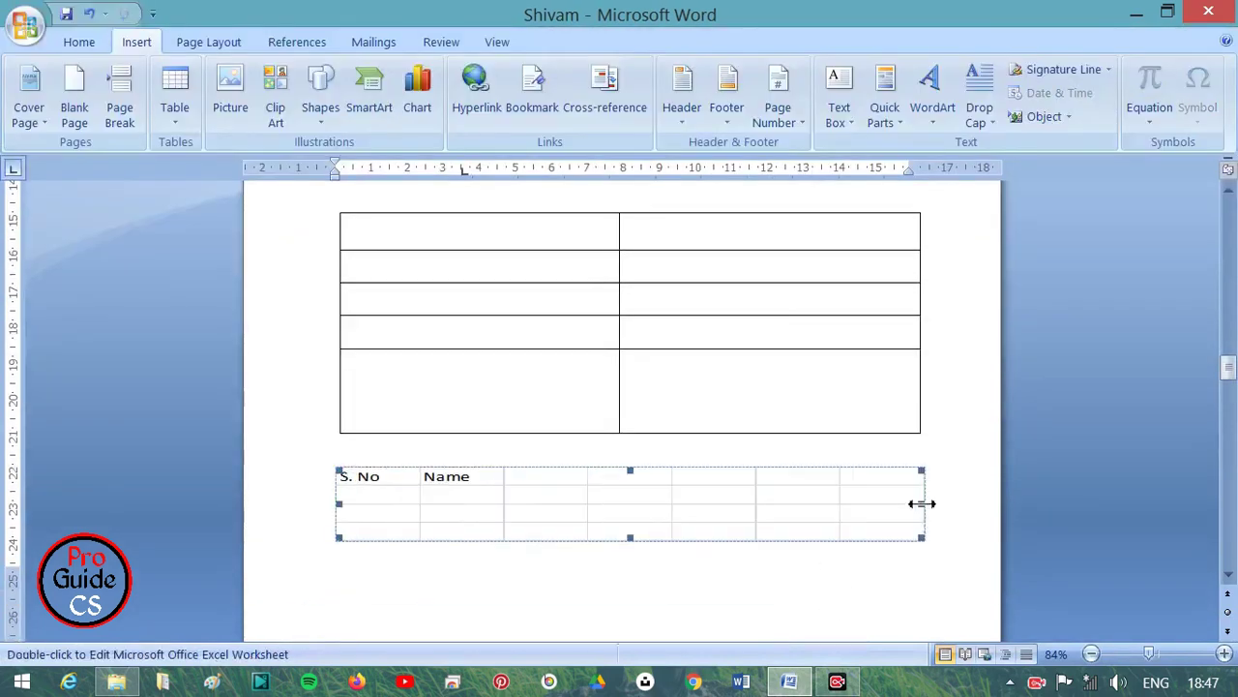
Step: Type 'Last Name' into cell C1 of the embedded worksheet
{"action": "double_click", "coordinate": [523, 491]}
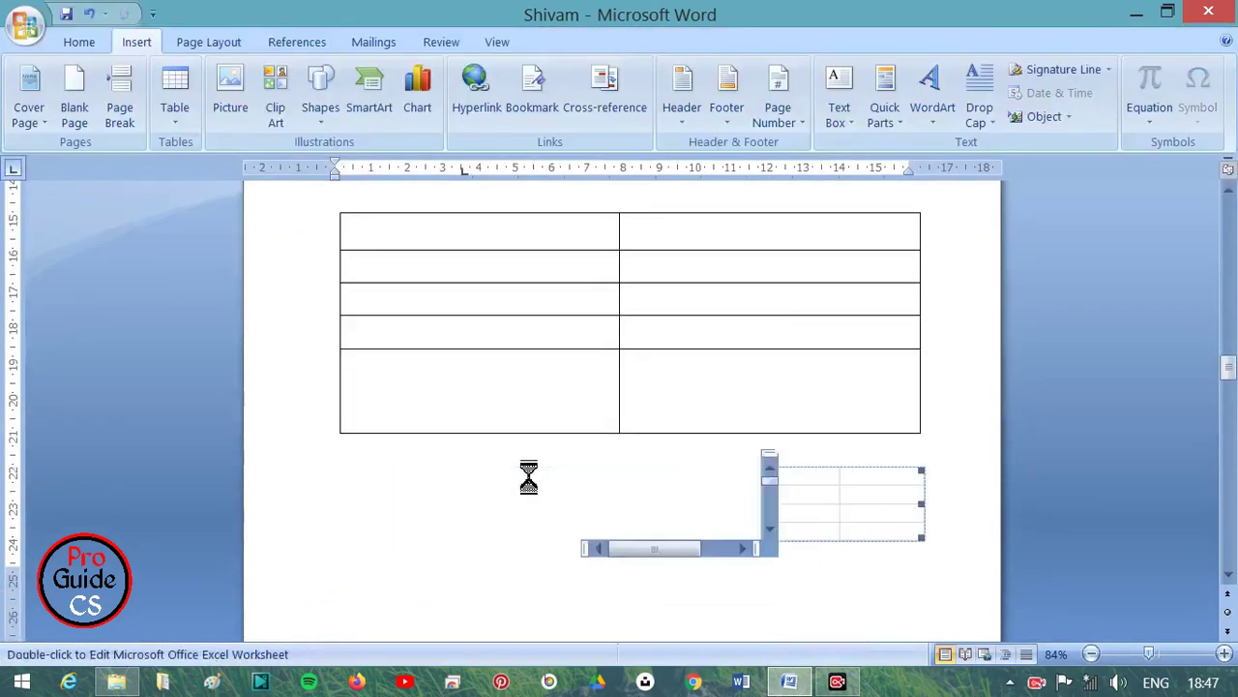
{"action": "left_click", "coordinate": [544, 566]}
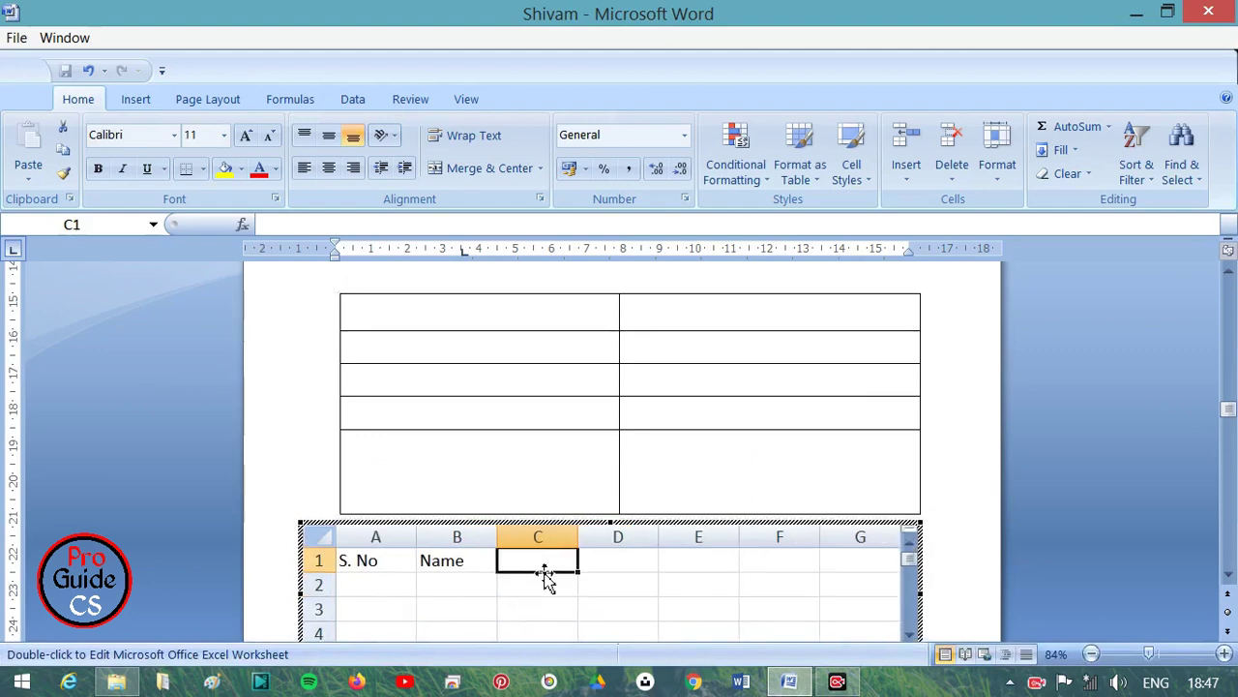
{"action": "type", "text": "S"}
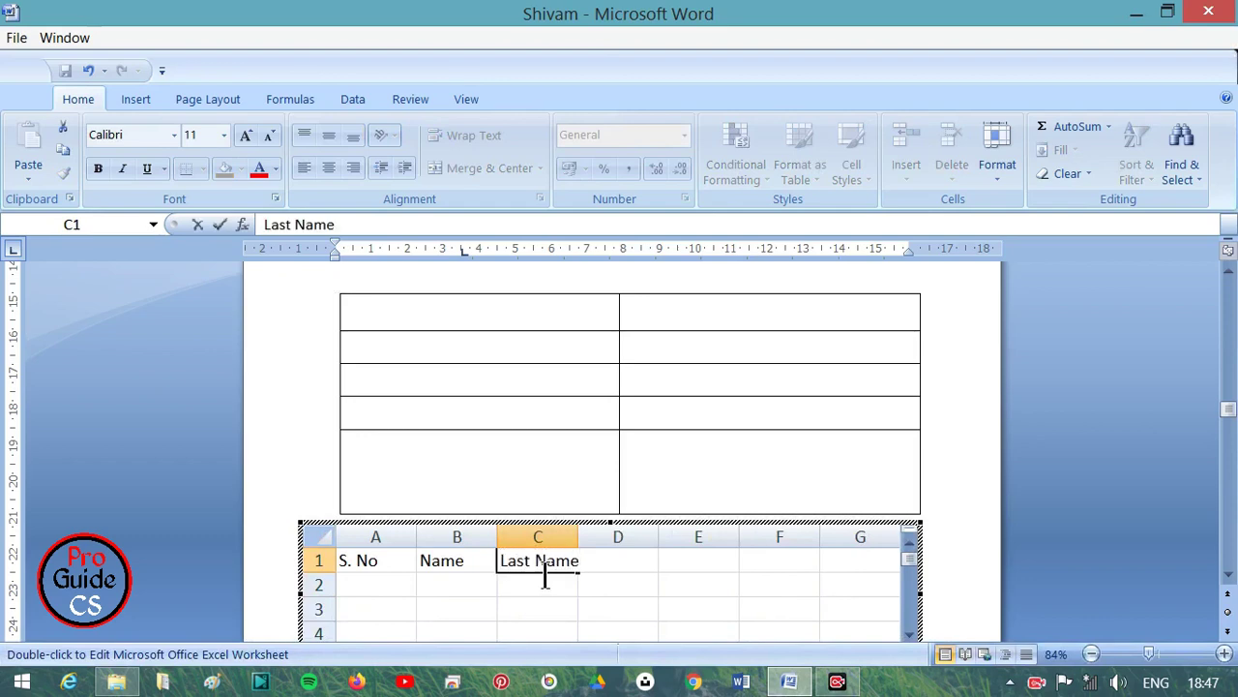
{"action": "left_click", "coordinate": [980, 439]}
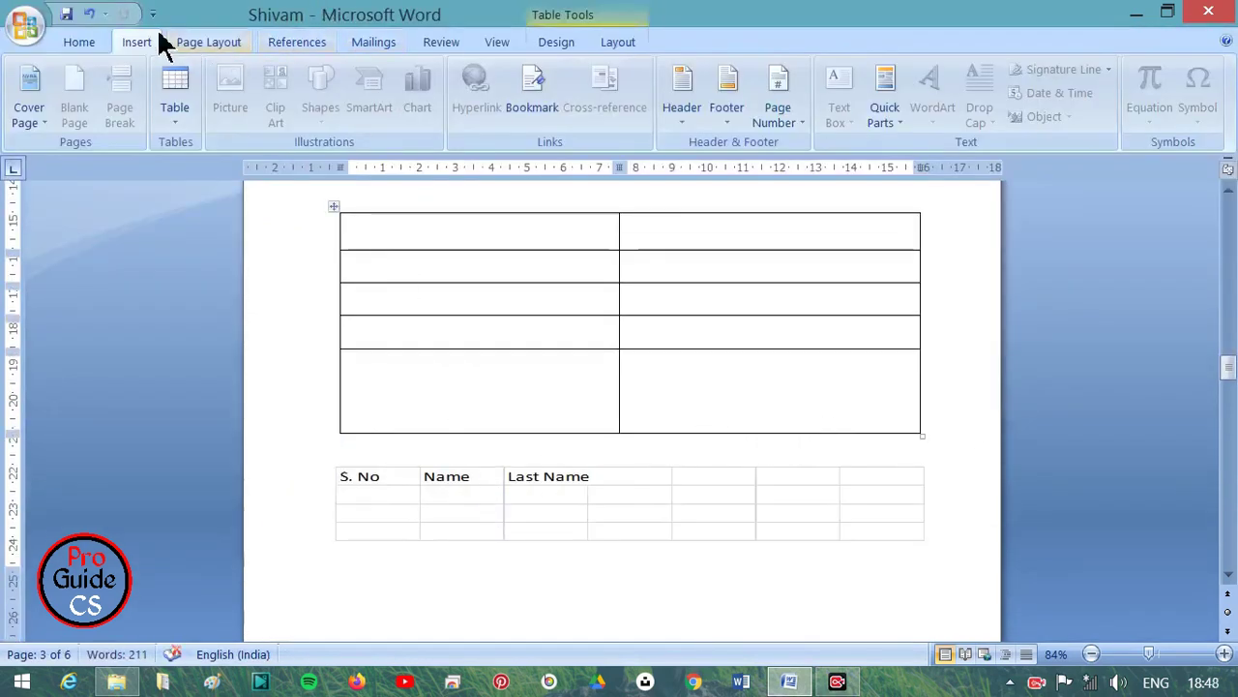
Step: Switch to the Insert tab and look over the Table menu without inserting anything
{"action": "left_click", "coordinate": [85, 44]}
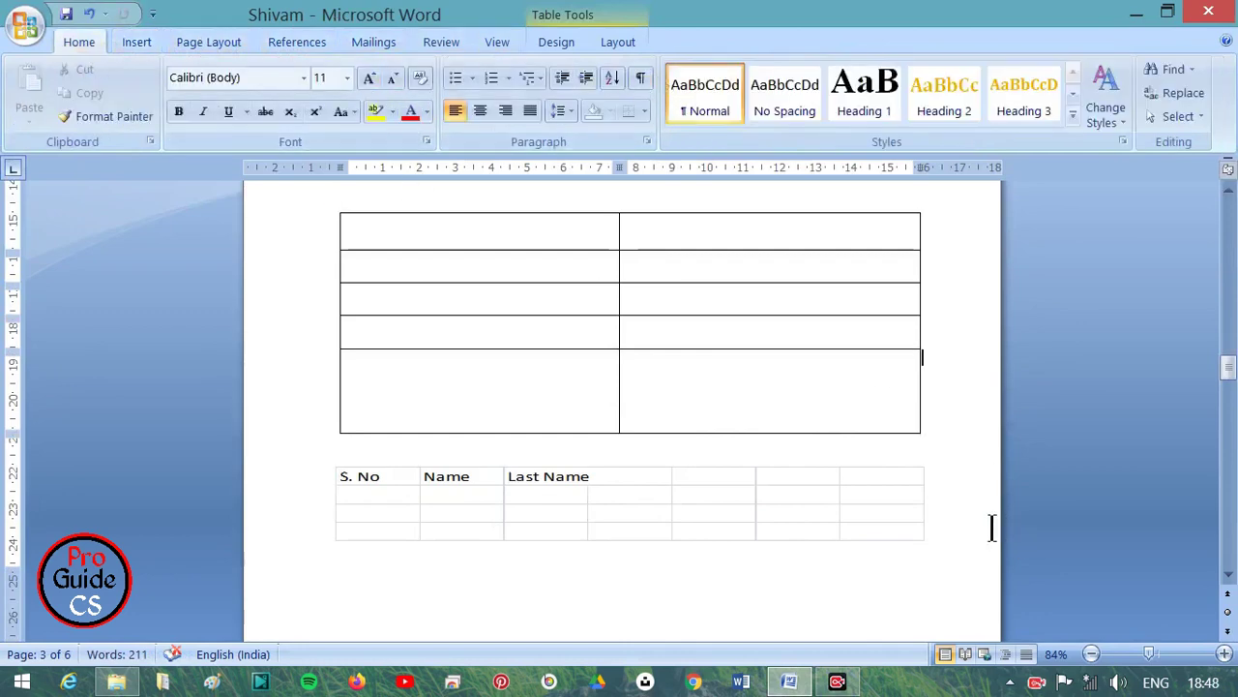
{"action": "left_click", "coordinate": [959, 509]}
{"action": "left_click", "coordinate": [134, 44]}
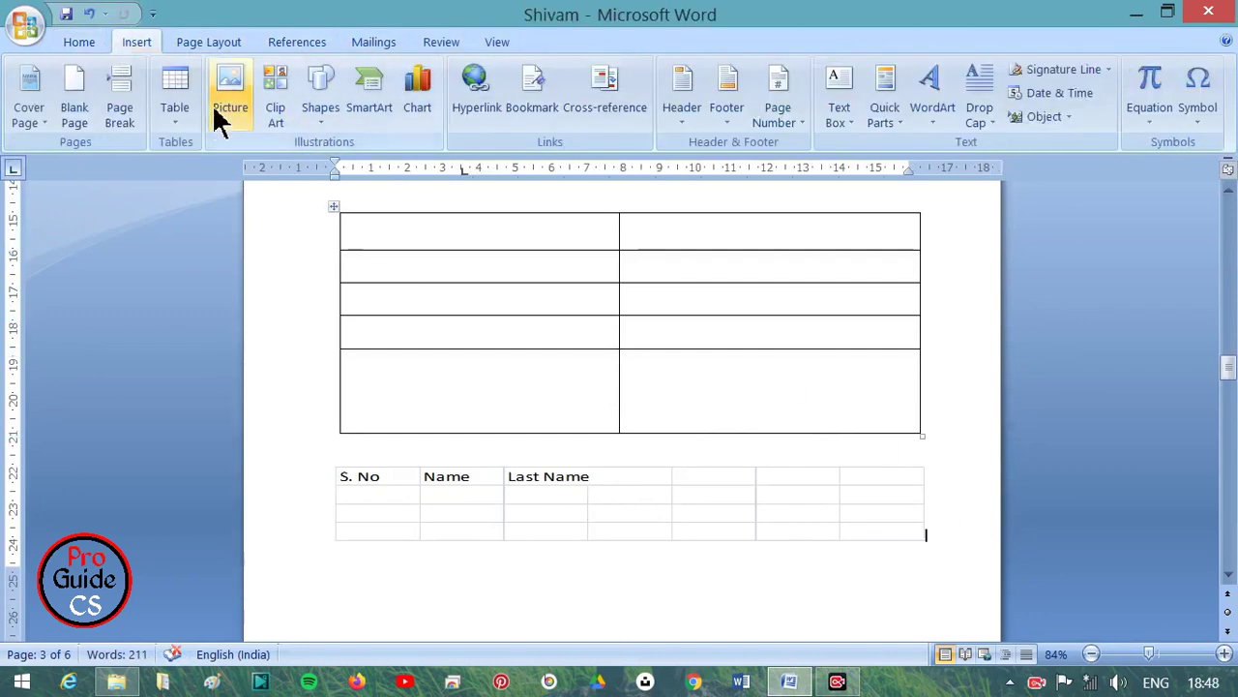
{"action": "left_click", "coordinate": [179, 106]}
{"action": "mouse_move", "coordinate": [359, 475]}
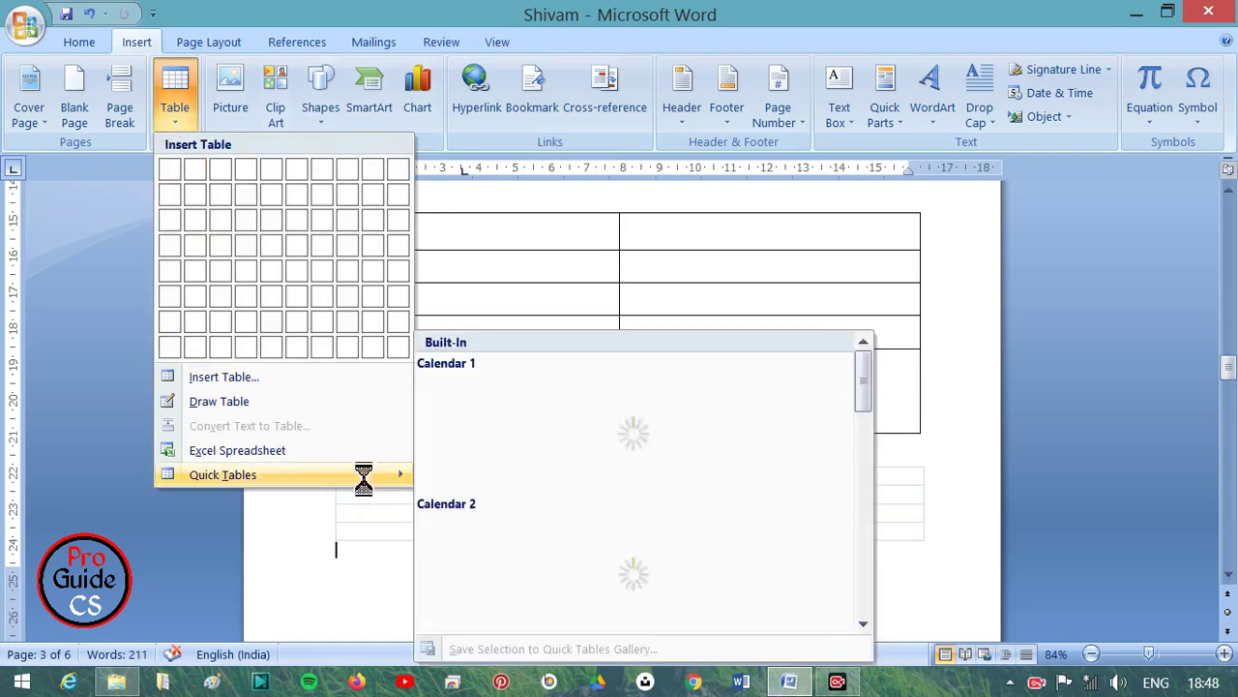
{"action": "left_click", "coordinate": [1074, 442]}
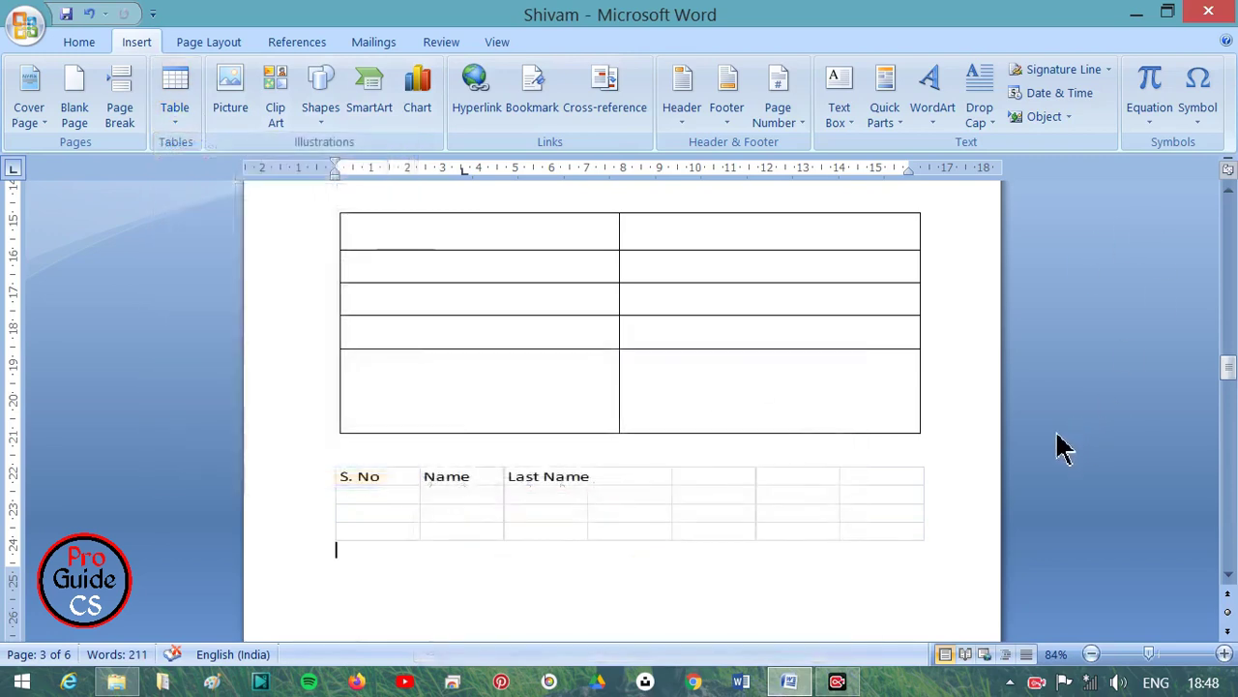
{"action": "scroll", "coordinate": [1030, 457], "scroll_direction": "down", "scroll_amount": 3}
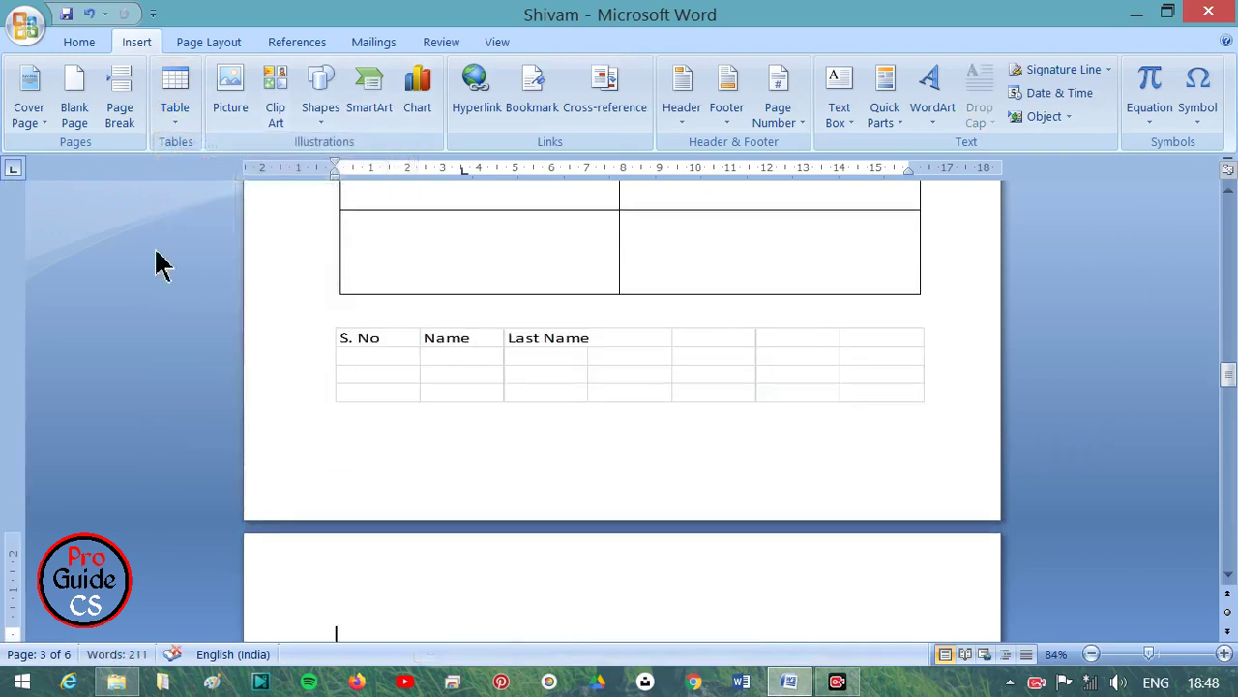
Step: Browse the Quick Tables gallery down to With Subheads 1 and 2
{"action": "left_click", "coordinate": [179, 116]}
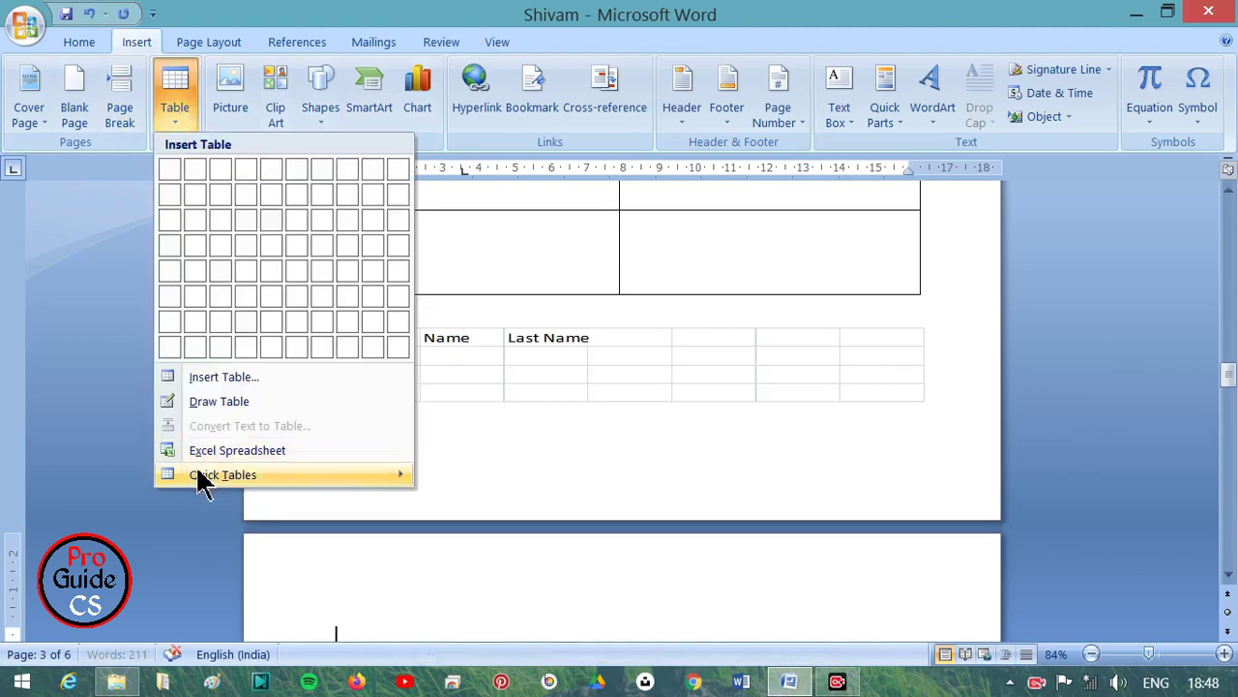
{"action": "mouse_move", "coordinate": [199, 476]}
{"action": "scroll", "coordinate": [650, 495], "scroll_direction": "down", "scroll_amount": 5}
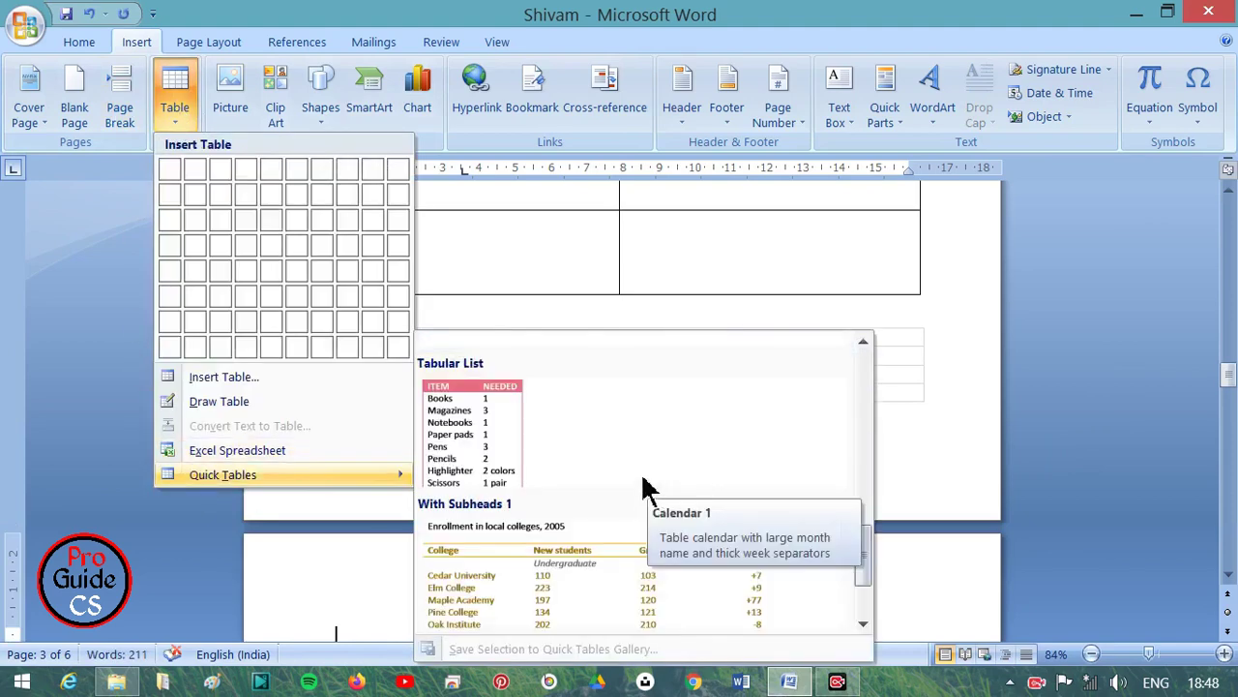
{"action": "scroll", "coordinate": [550, 541], "scroll_direction": "down", "scroll_amount": 2}
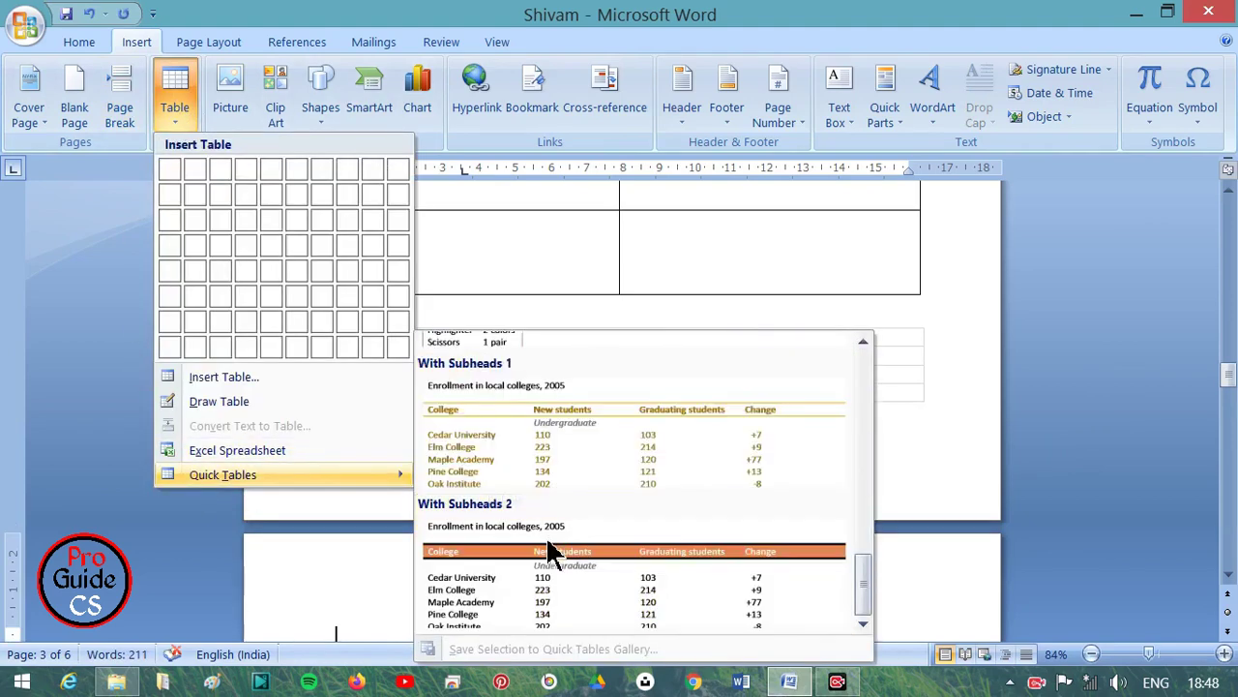
{"action": "scroll", "coordinate": [552, 567], "scroll_direction": "up", "scroll_amount": 7}
{"action": "scroll", "coordinate": [552, 567], "scroll_direction": "down", "scroll_amount": 7}
Step: Insert the With Subheads 2 quick table and add an empty row below its Total row
{"action": "left_click", "coordinate": [586, 571]}
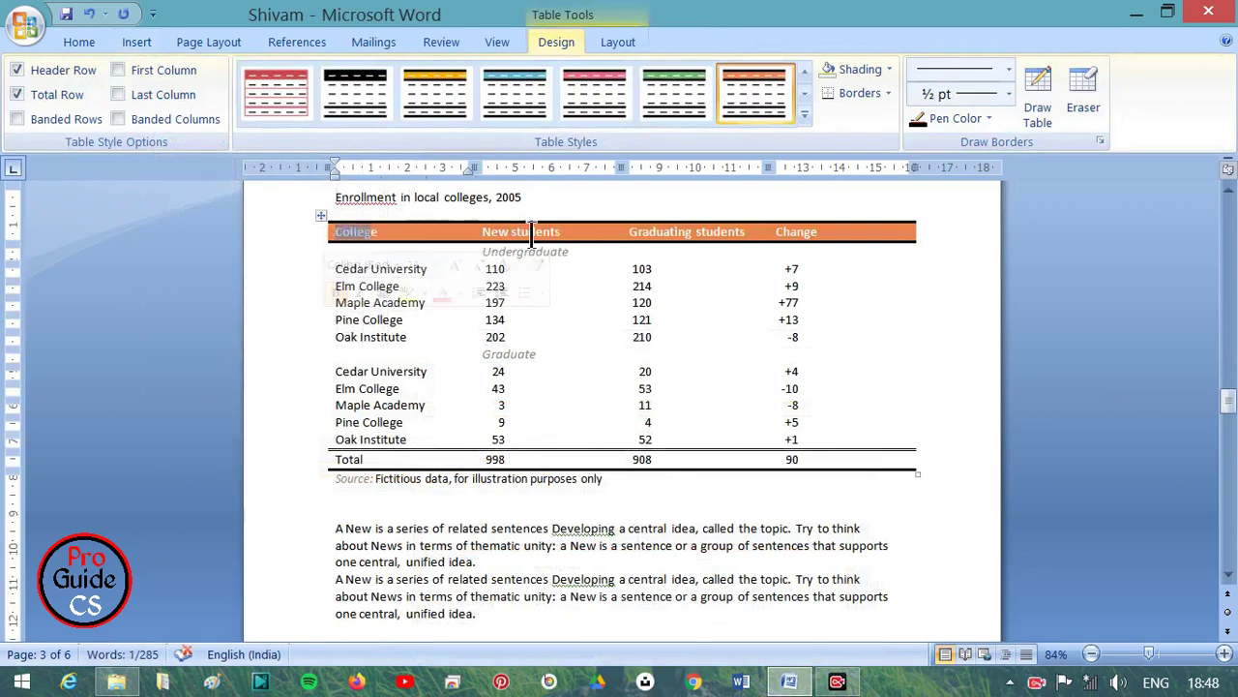
{"action": "left_click_drag", "start_coordinate": [561, 233], "coordinate": [482, 232]}
{"action": "left_click", "coordinate": [661, 225]}
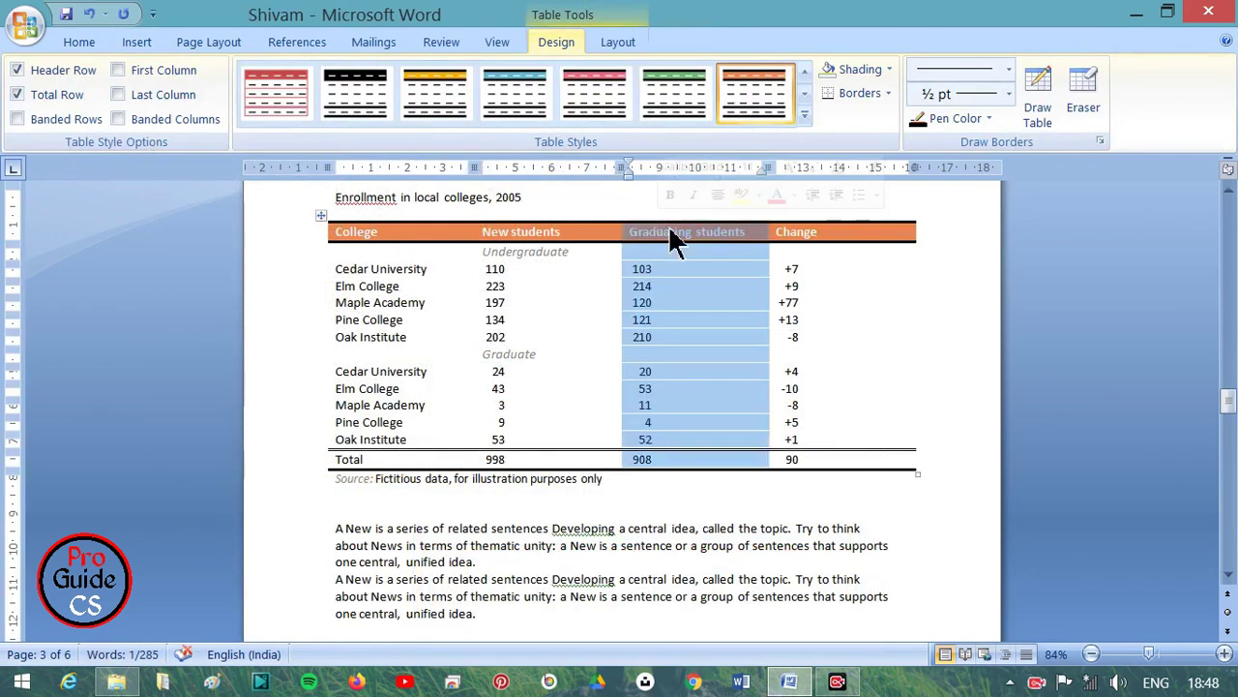
{"action": "left_click", "coordinate": [805, 237]}
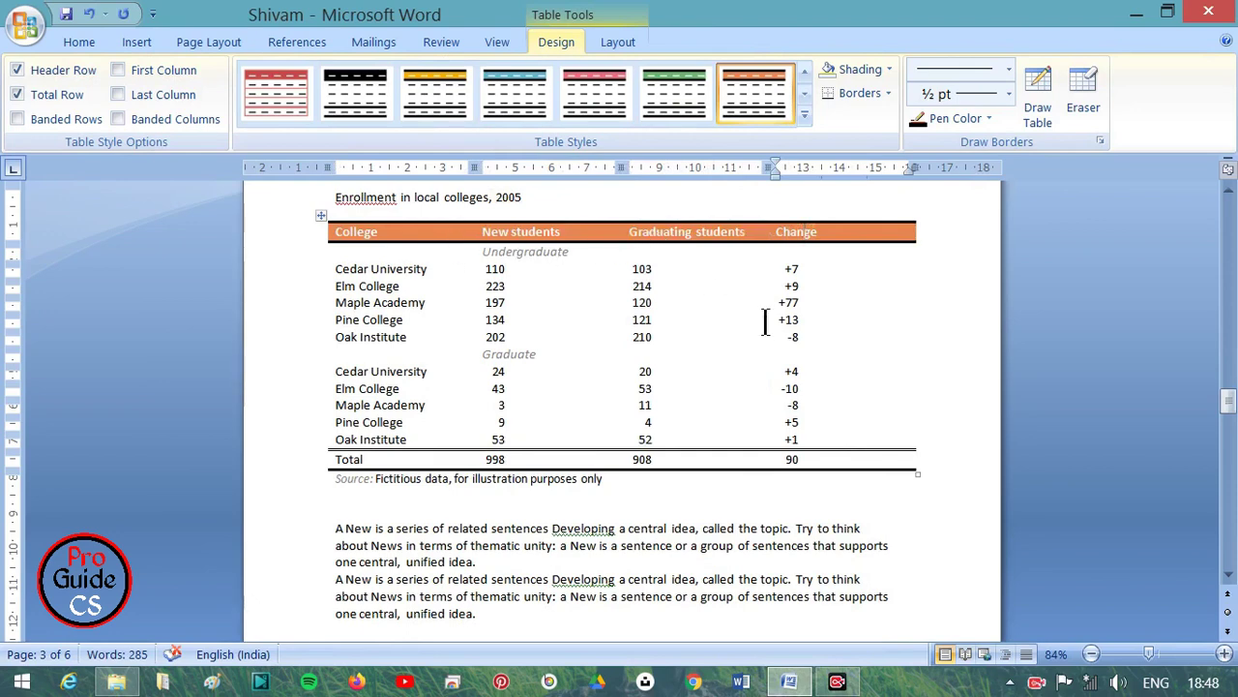
{"action": "left_click", "coordinate": [137, 42]}
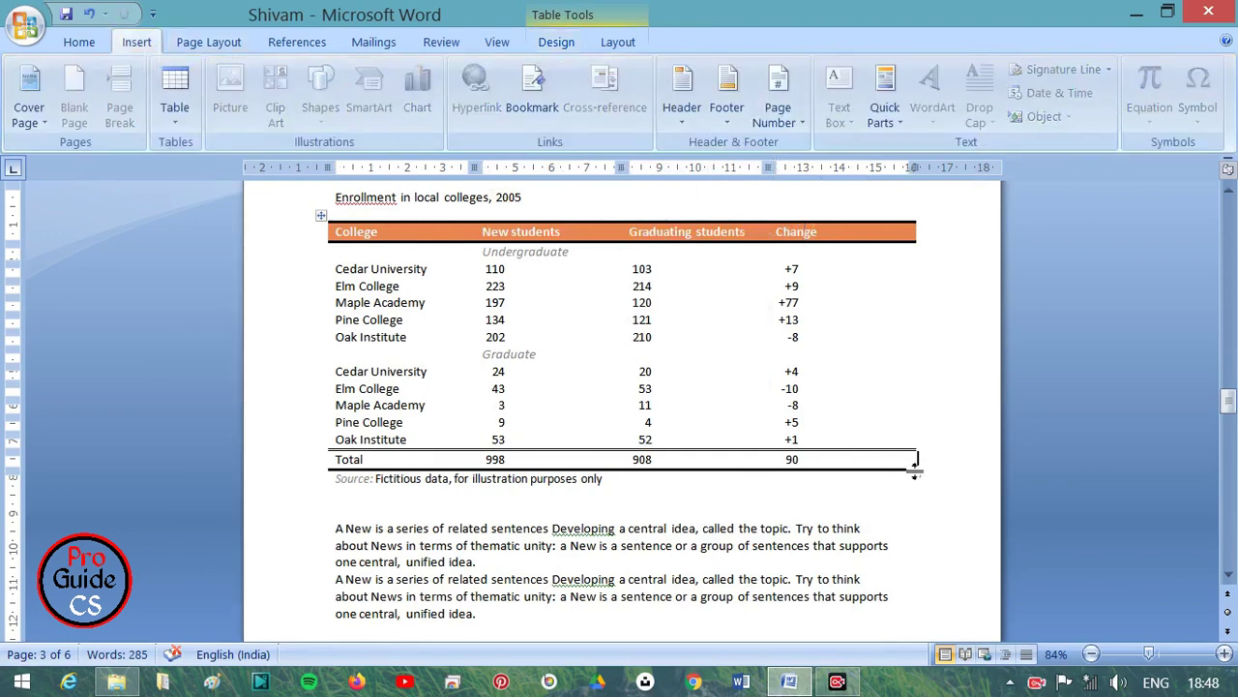
{"action": "key", "text": "Return"}
Step: Add an empty paragraph after the last line of text and return to page 3
{"action": "scroll", "coordinate": [893, 465], "scroll_direction": "down", "scroll_amount": 4}
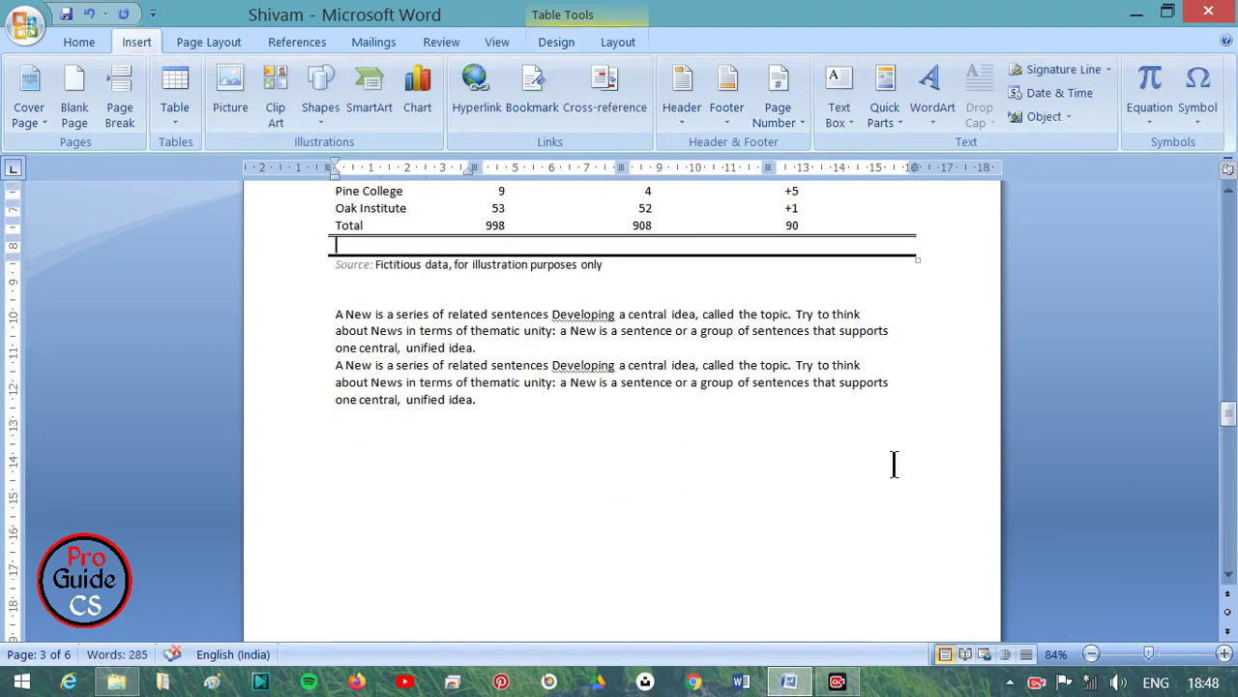
{"action": "left_click", "coordinate": [464, 412]}
{"action": "key", "text": "Return"}
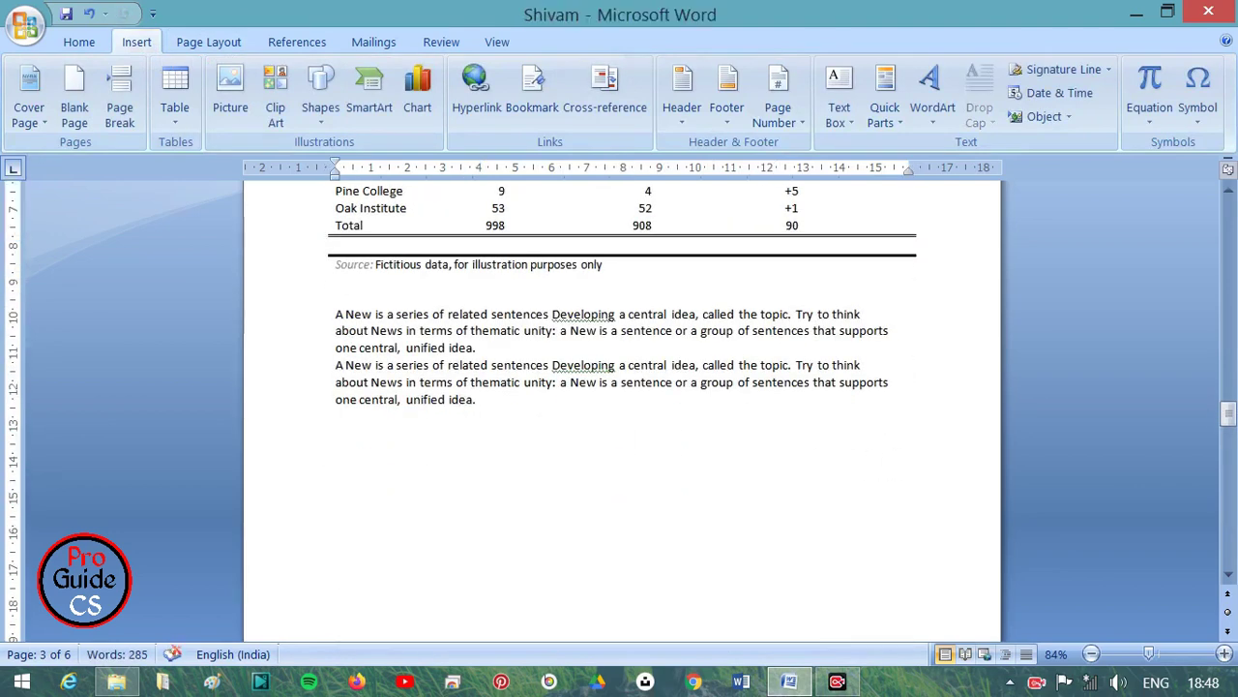
{"action": "scroll", "coordinate": [652, 312], "scroll_direction": "up", "scroll_amount": 5}
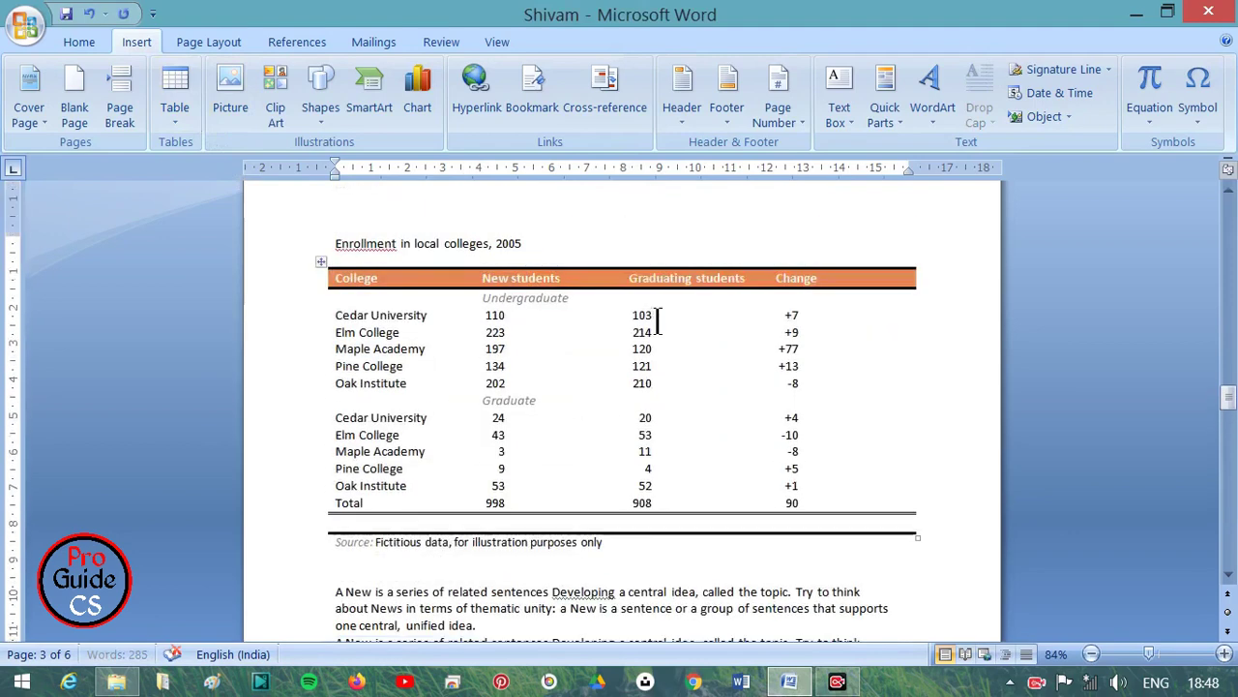
{"action": "scroll", "coordinate": [667, 311], "scroll_direction": "up", "scroll_amount": 5}
{"action": "scroll", "coordinate": [667, 312], "scroll_direction": "up", "scroll_amount": 5}
{"action": "scroll", "coordinate": [667, 310], "scroll_direction": "up", "scroll_amount": 5}
{"action": "scroll", "coordinate": [611, 293], "scroll_direction": "up", "scroll_amount": 5}
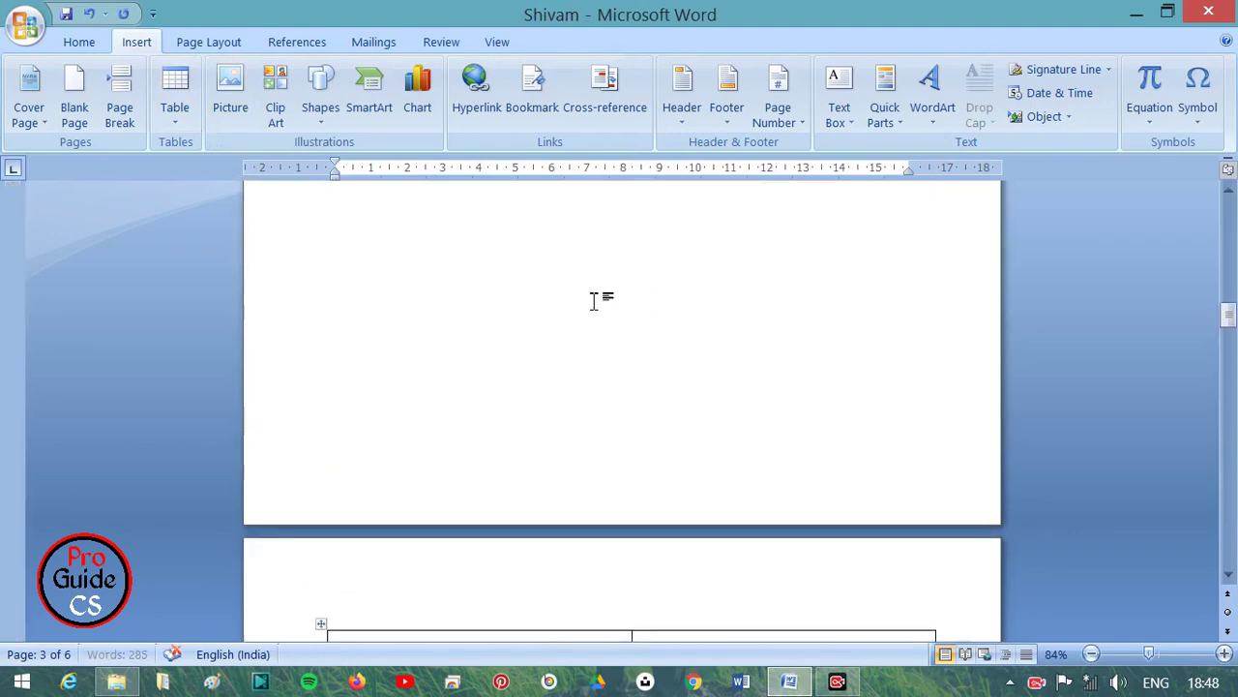
{"action": "scroll", "coordinate": [596, 303], "scroll_direction": "up", "scroll_amount": 3}
{"action": "scroll", "coordinate": [596, 303], "scroll_direction": "down", "scroll_amount": 5}
{"action": "scroll", "coordinate": [591, 296], "scroll_direction": "down", "scroll_amount": 5}
{"action": "left_click", "coordinate": [379, 409]}
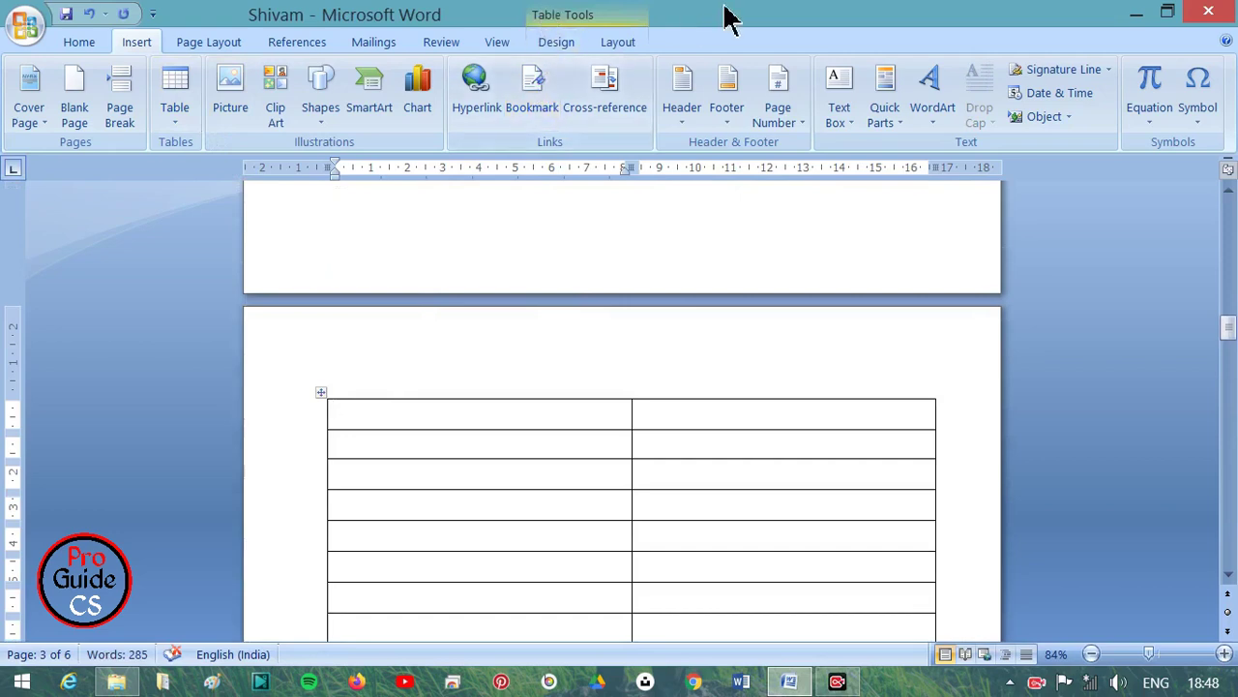
{"action": "key", "text": "alt+shift+Page_Down"}
{"action": "key", "text": "BackSpace"}
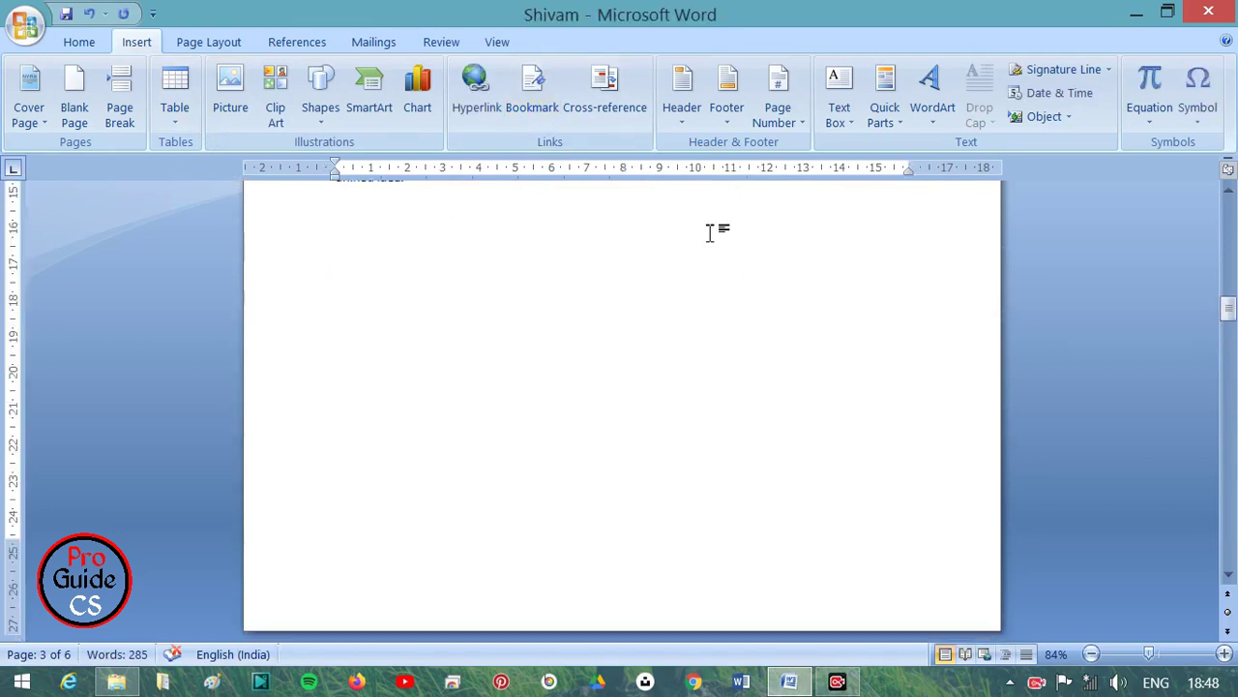
{"action": "key", "text": "ctrl+z"}
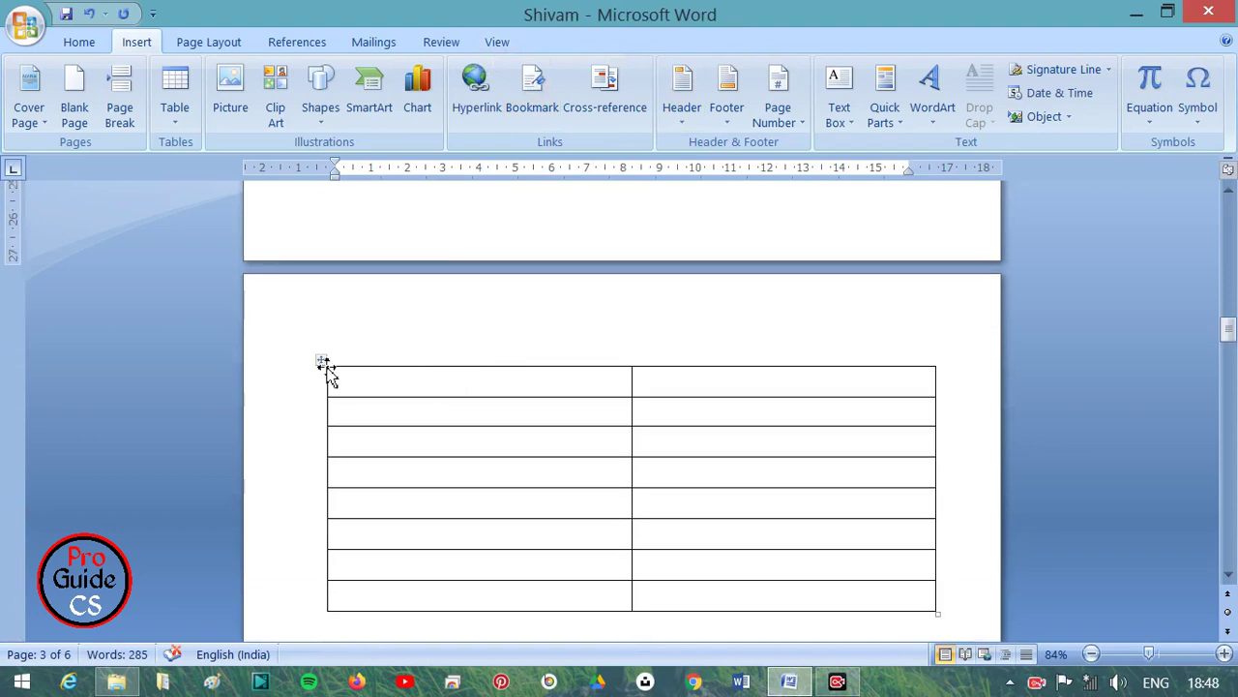
{"action": "left_click", "coordinate": [323, 363]}
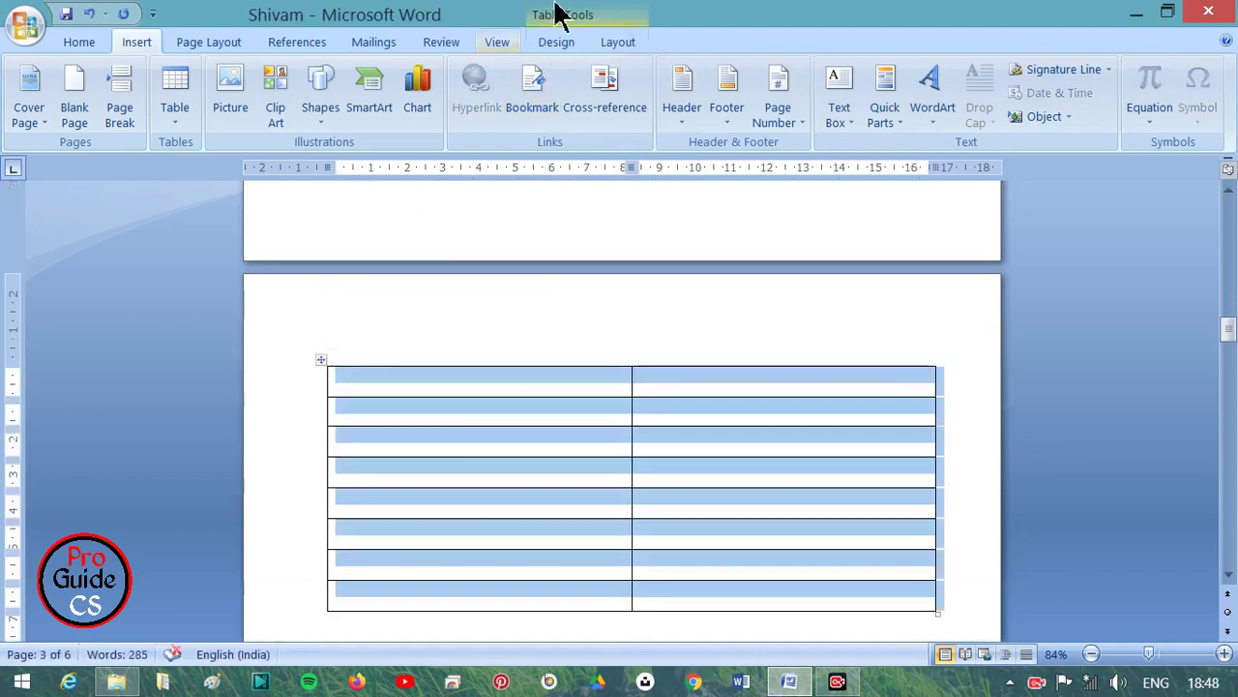
{"action": "left_click", "coordinate": [556, 15]}
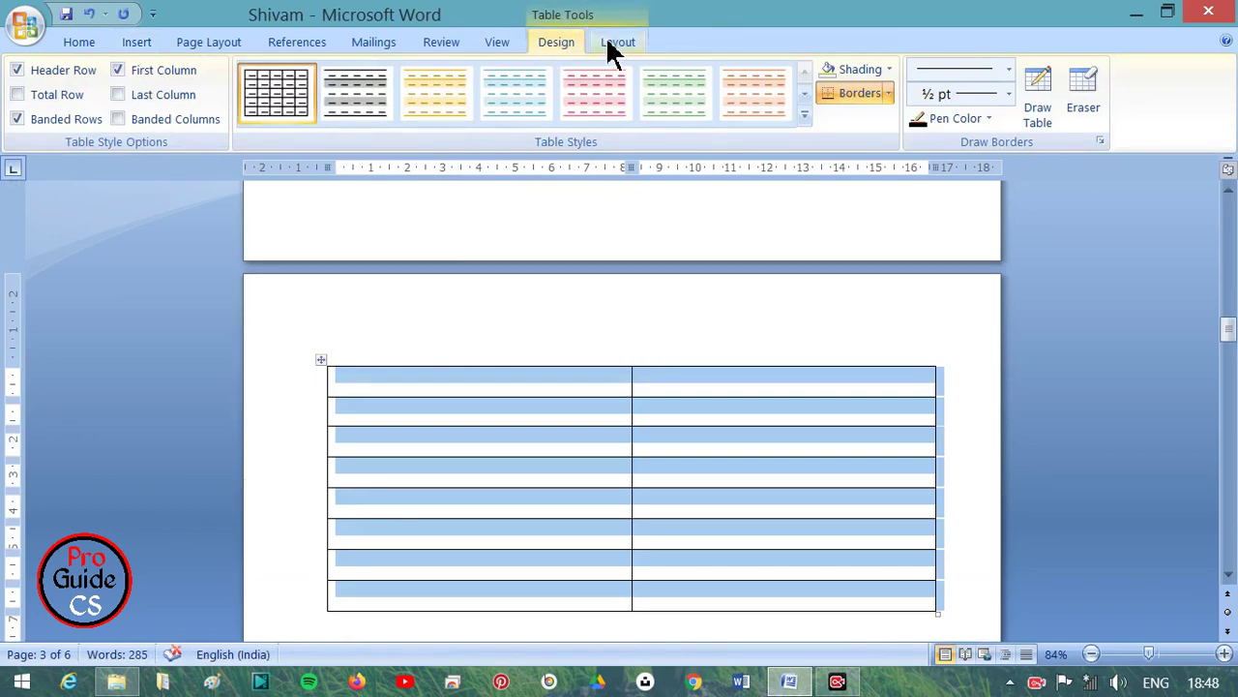
{"action": "left_click", "coordinate": [425, 379]}
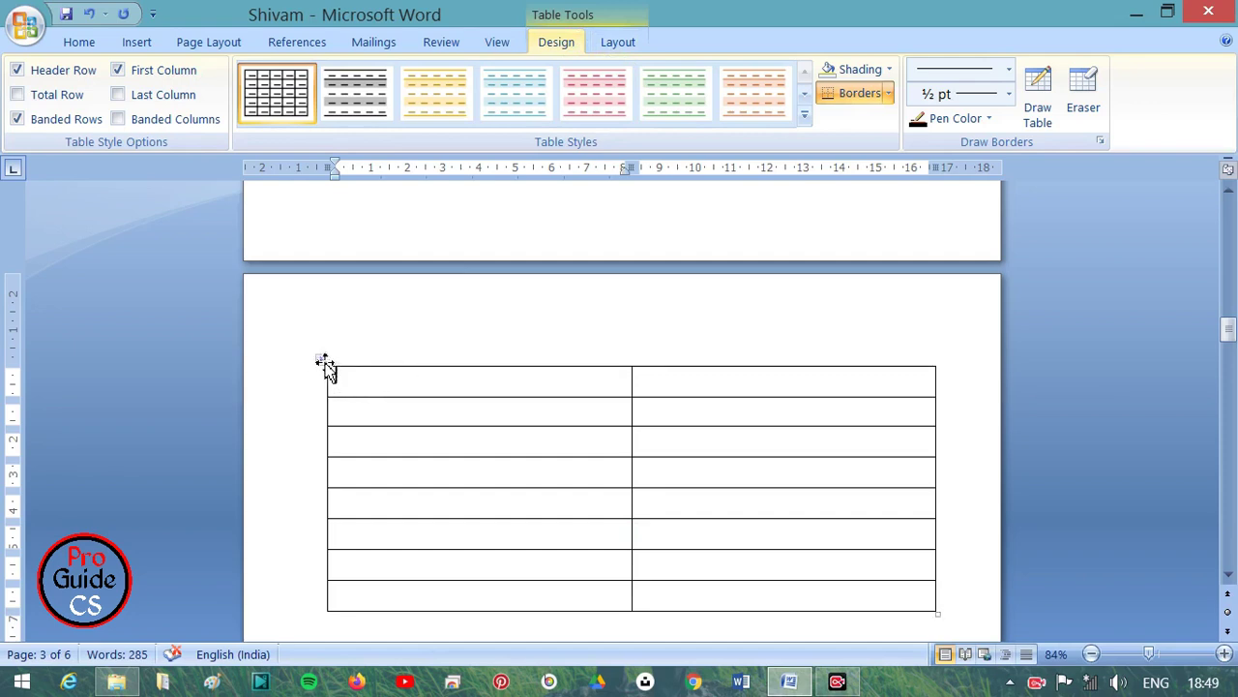
{"action": "left_click", "coordinate": [323, 362]}
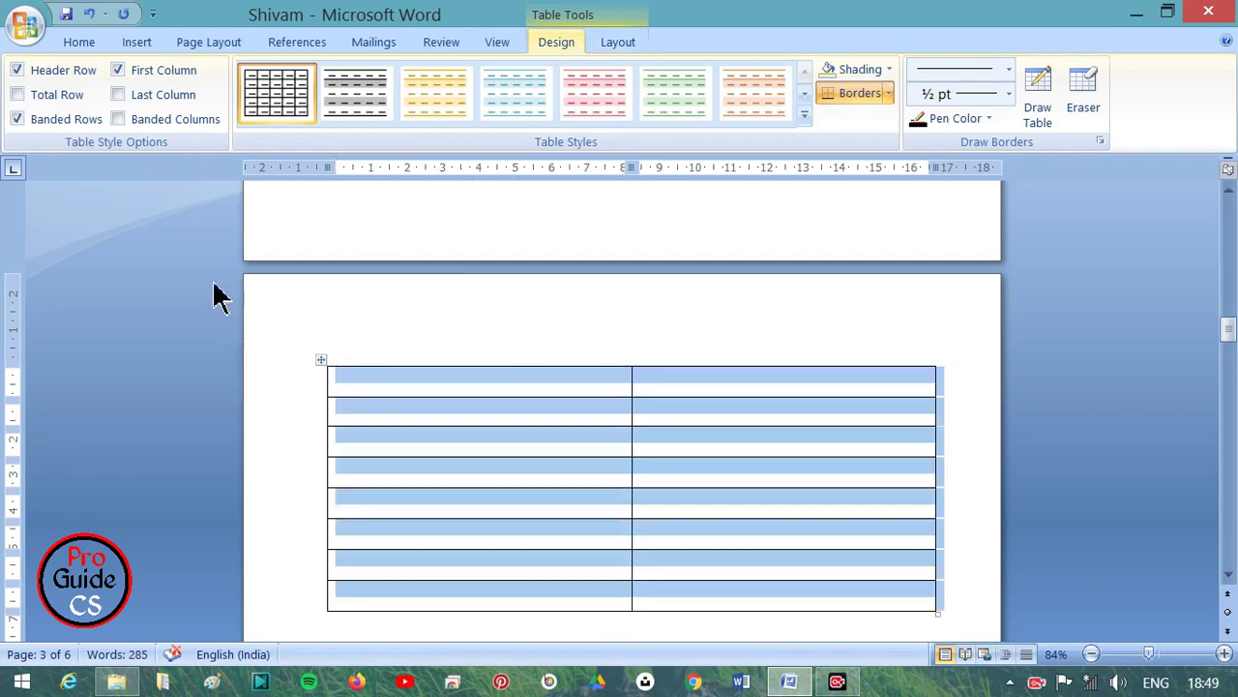
{"action": "left_click", "coordinate": [17, 95]}
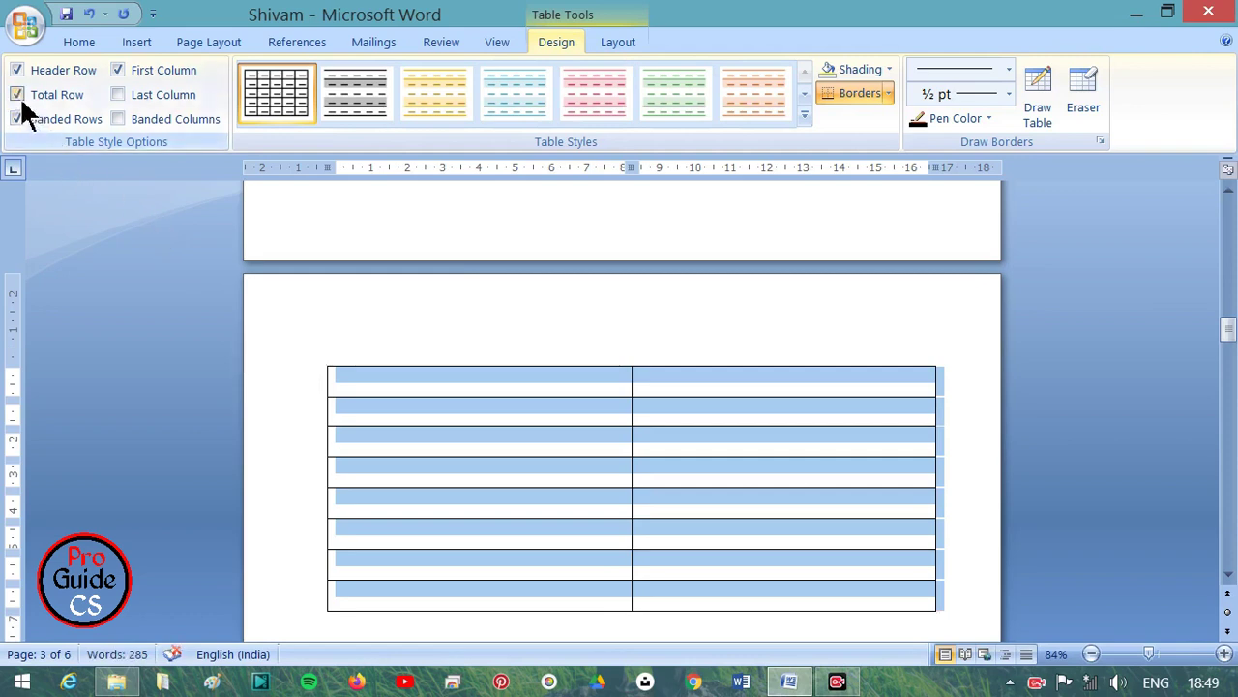
{"action": "left_click", "coordinate": [21, 100]}
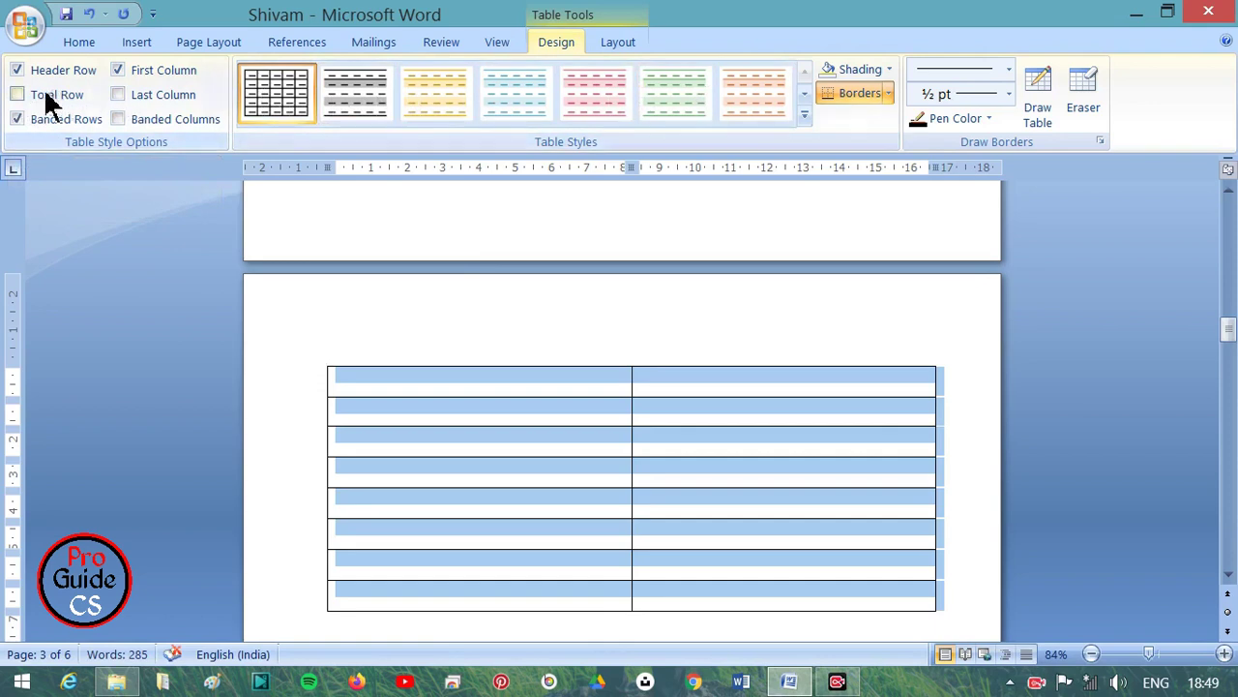
{"action": "left_click", "coordinate": [120, 97]}
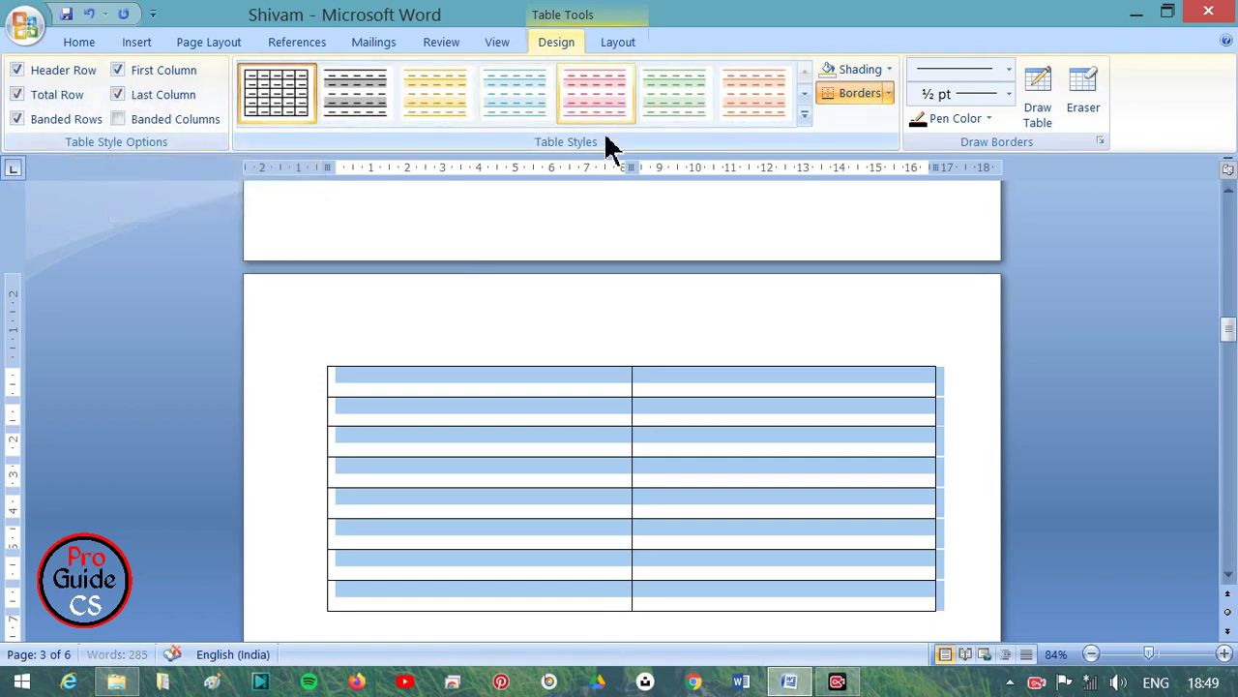
{"action": "left_click", "coordinate": [132, 116]}
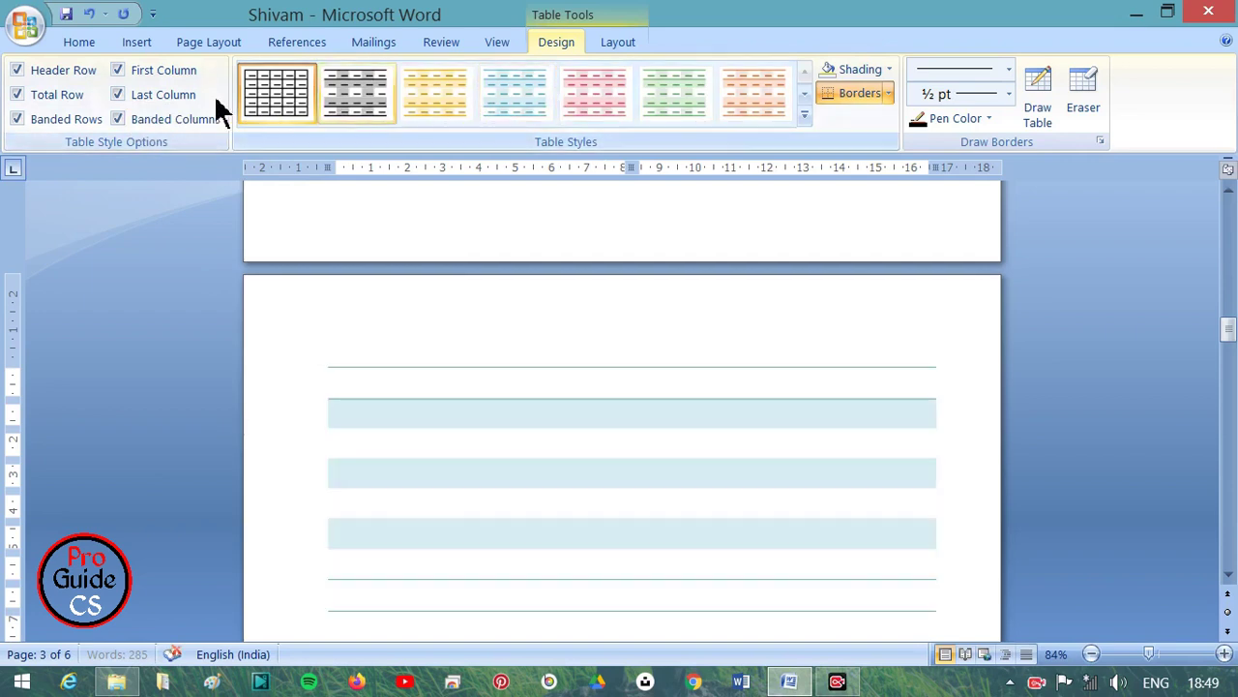
{"action": "left_click", "coordinate": [117, 118]}
{"action": "left_click", "coordinate": [117, 93]}
{"action": "left_click", "coordinate": [16, 94]}
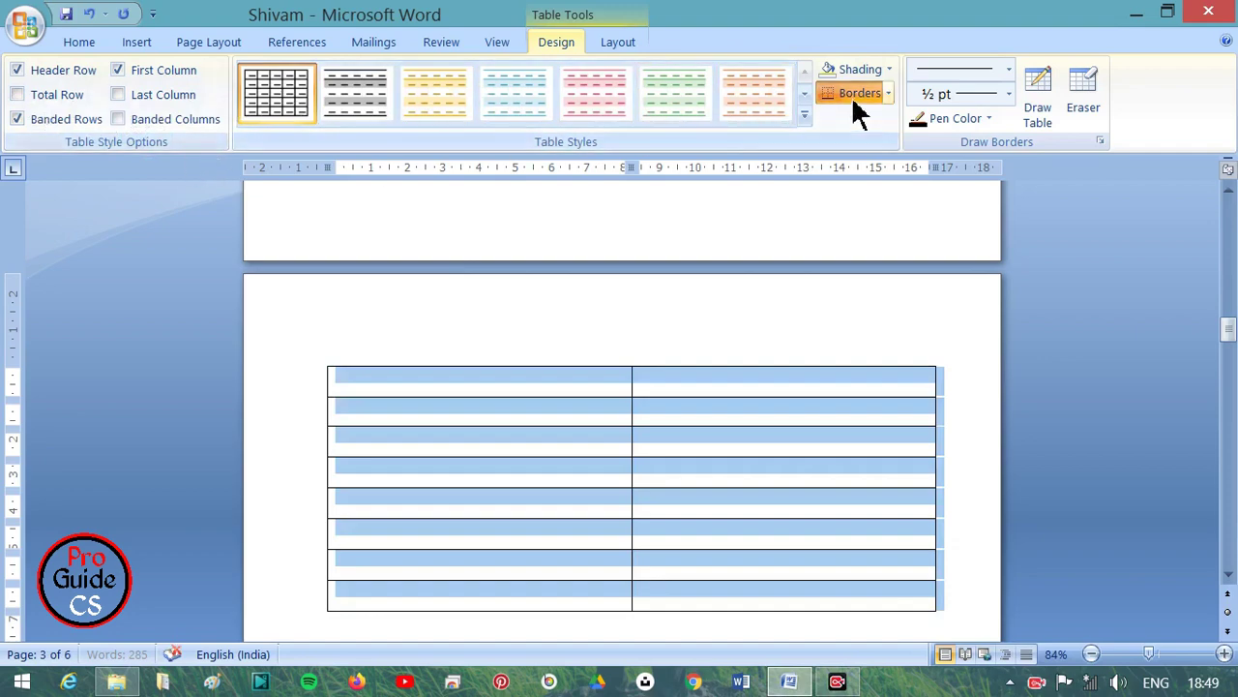
{"action": "left_click", "coordinate": [805, 117]}
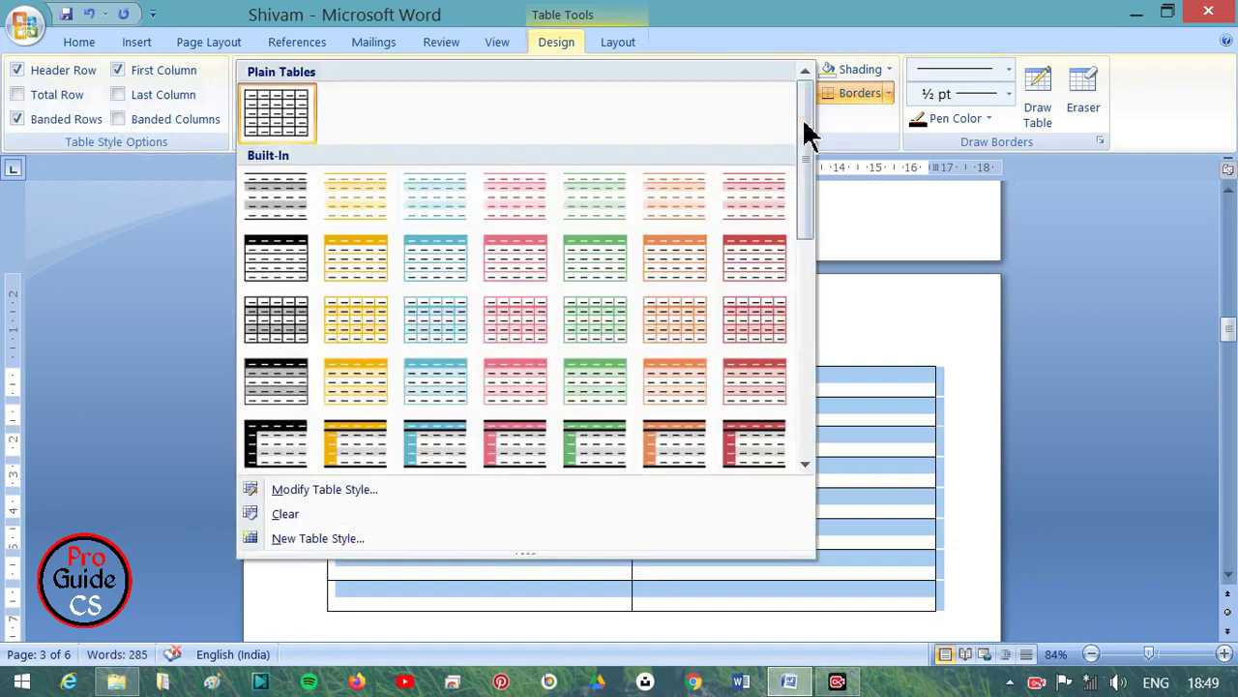
{"action": "left_click", "coordinate": [821, 139]}
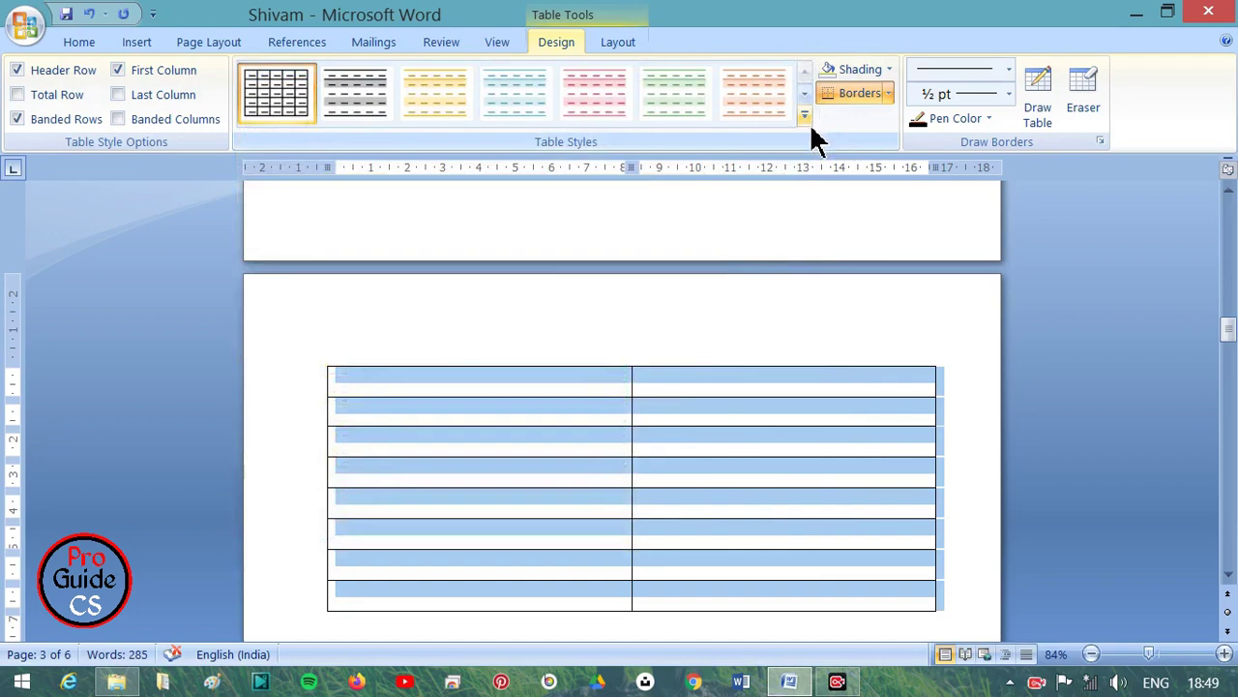
{"action": "left_click", "coordinate": [857, 310]}
{"action": "left_click", "coordinate": [968, 337]}
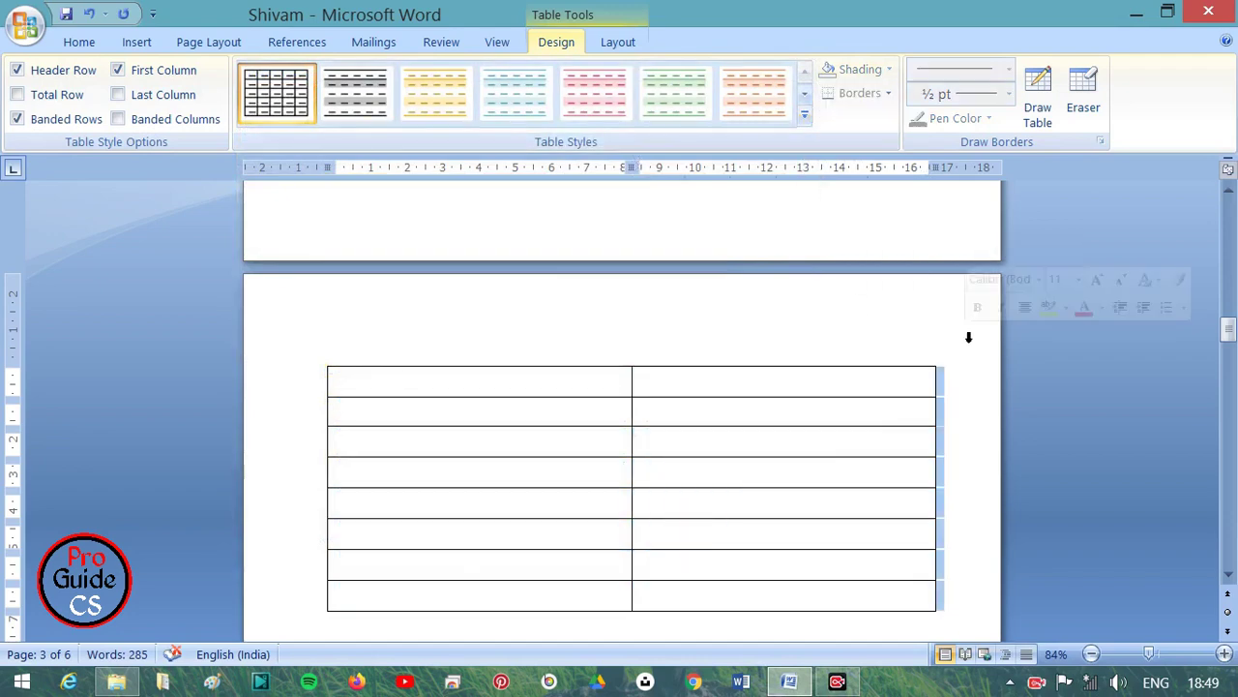
{"action": "key", "text": "BackSpace"}
Step: Select the two-column table and browse the Table Styles gallery in Table Tools Design
{"action": "scroll", "coordinate": [830, 321], "scroll_direction": "up", "scroll_amount": 15}
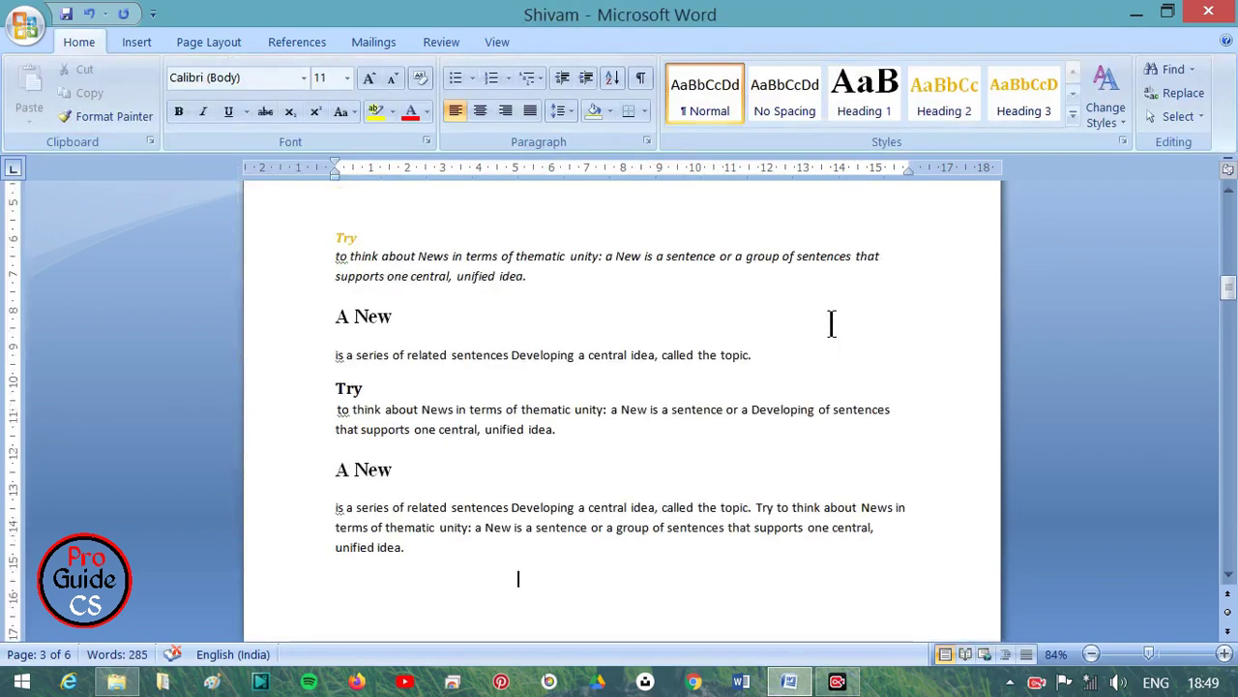
{"action": "scroll", "coordinate": [830, 324], "scroll_direction": "down", "scroll_amount": 10}
{"action": "scroll", "coordinate": [831, 336], "scroll_direction": "down", "scroll_amount": 6}
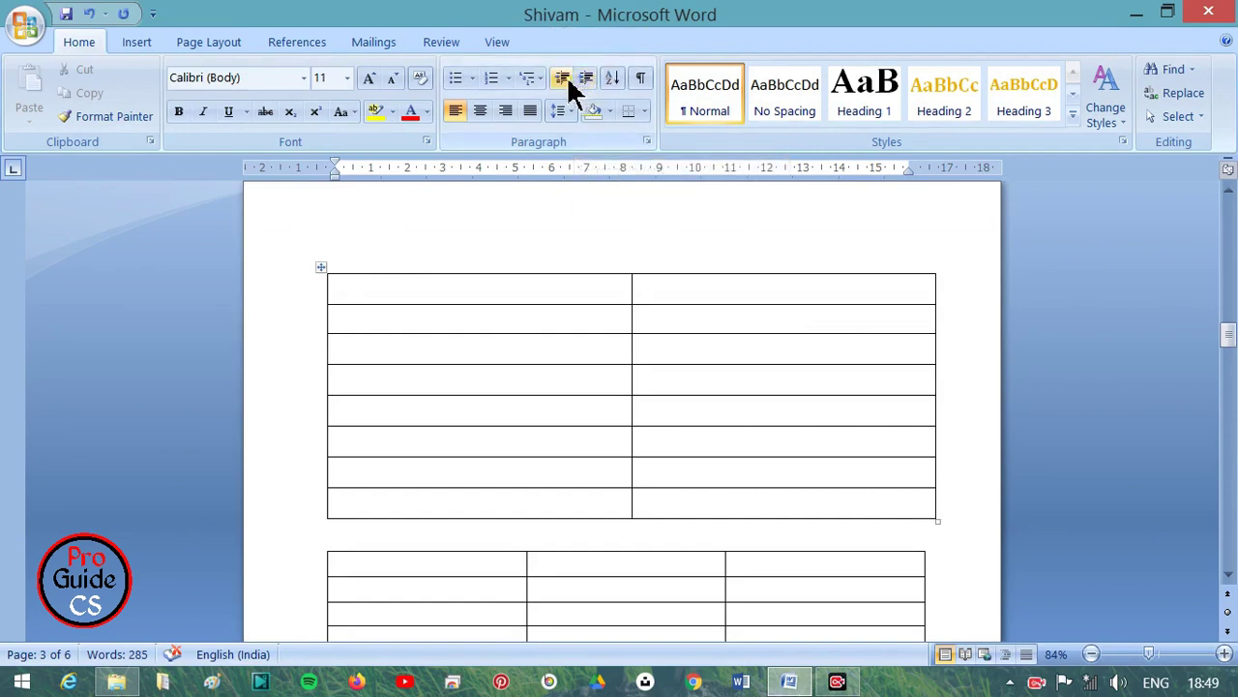
{"action": "left_click", "coordinate": [324, 270]}
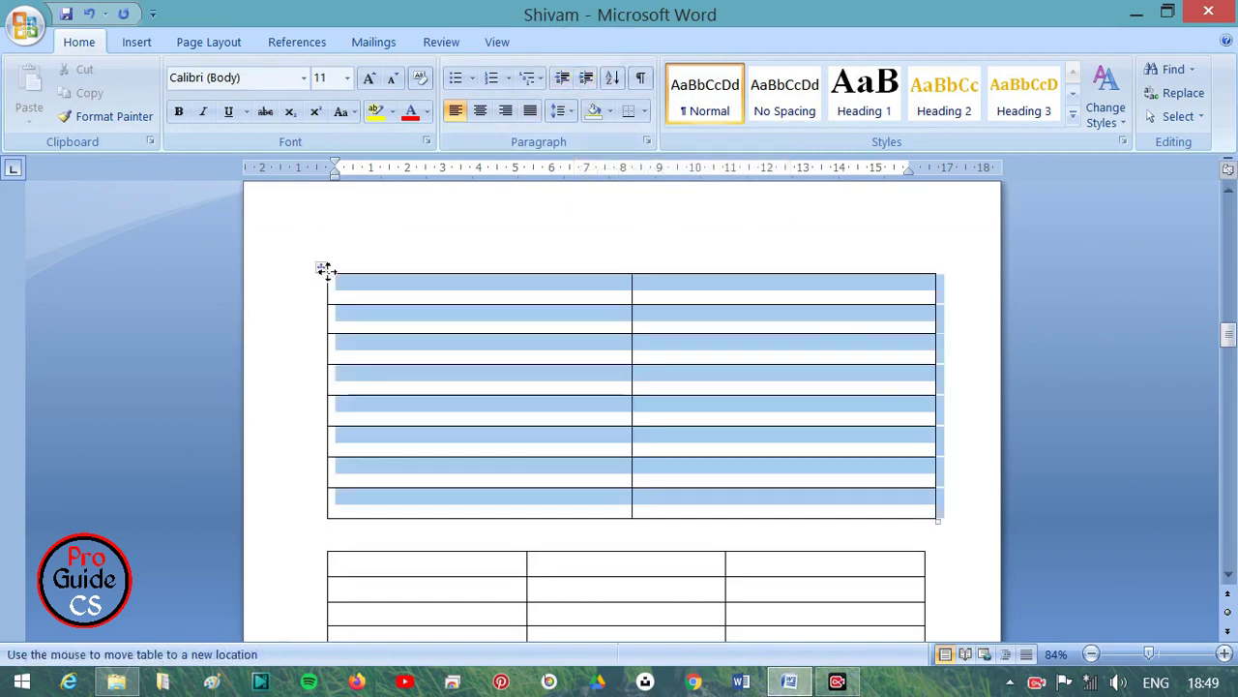
{"action": "left_click", "coordinate": [556, 17]}
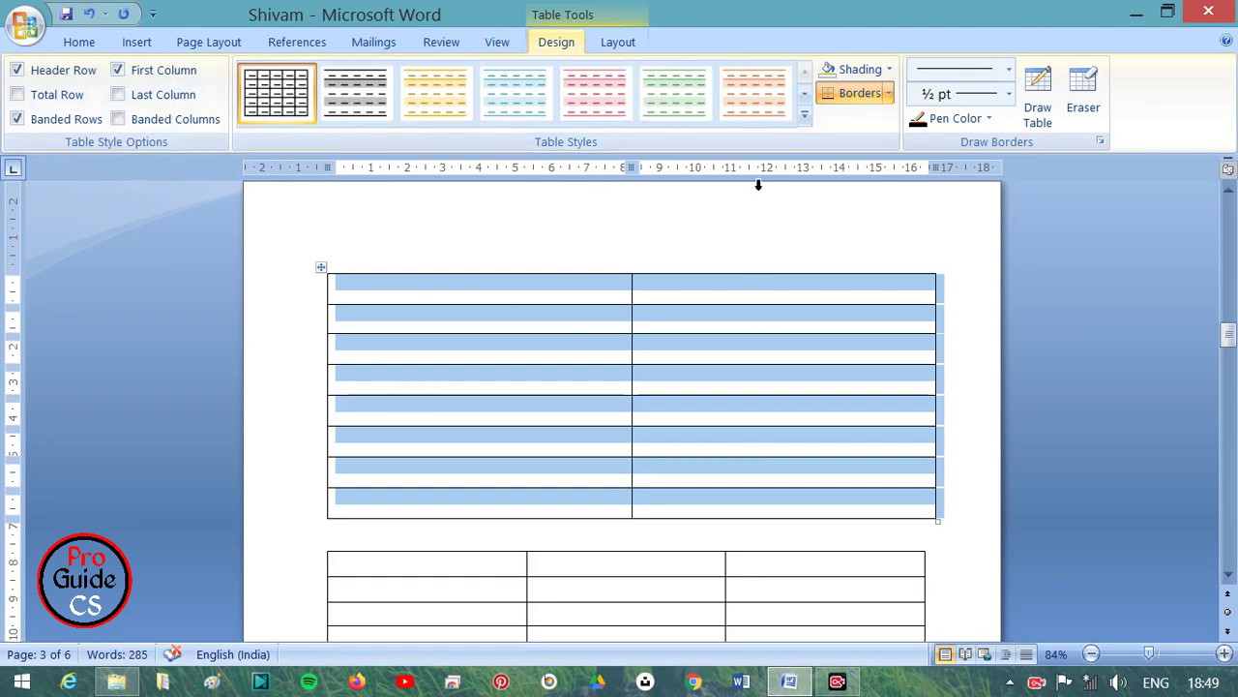
{"action": "left_click", "coordinate": [807, 114]}
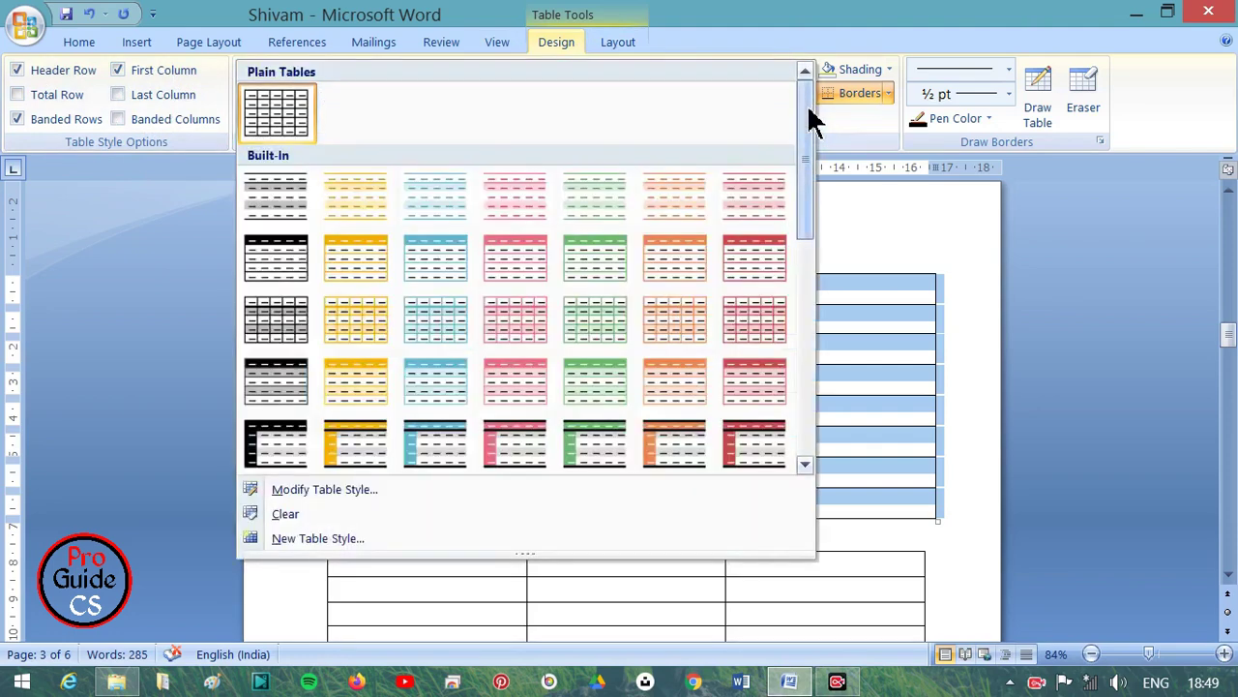
{"action": "left_click", "coordinate": [830, 123]}
{"action": "left_click", "coordinate": [801, 96]}
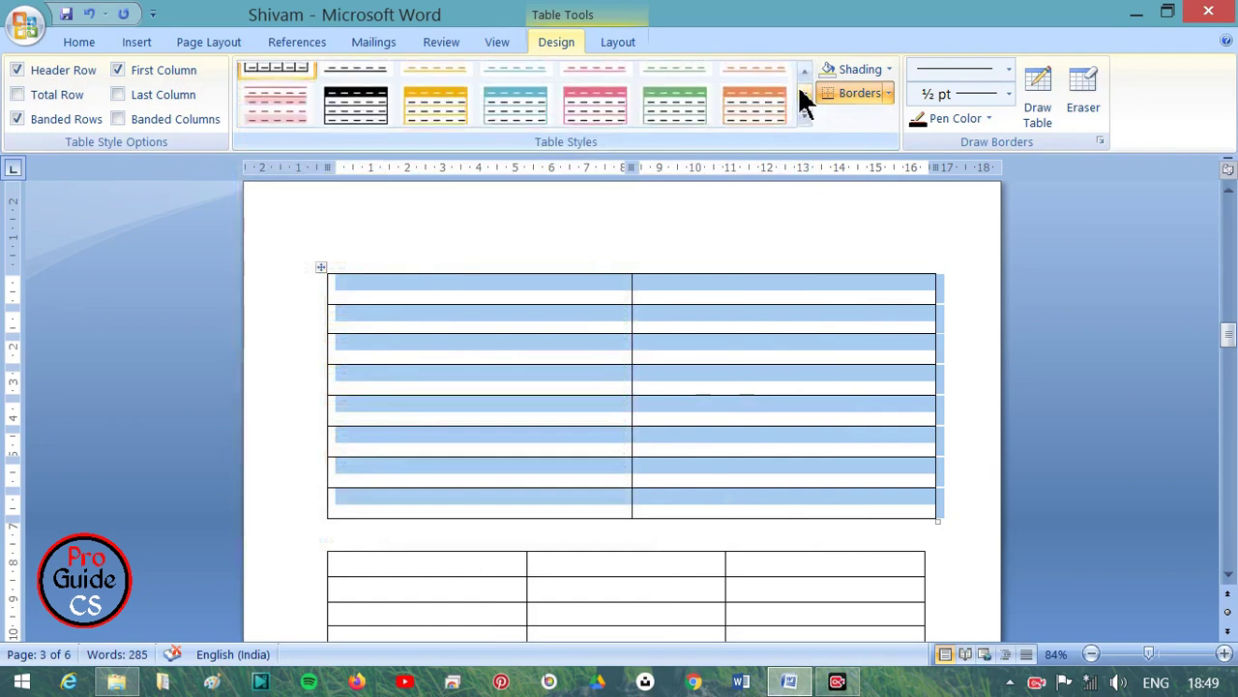
{"action": "left_click", "coordinate": [802, 97]}
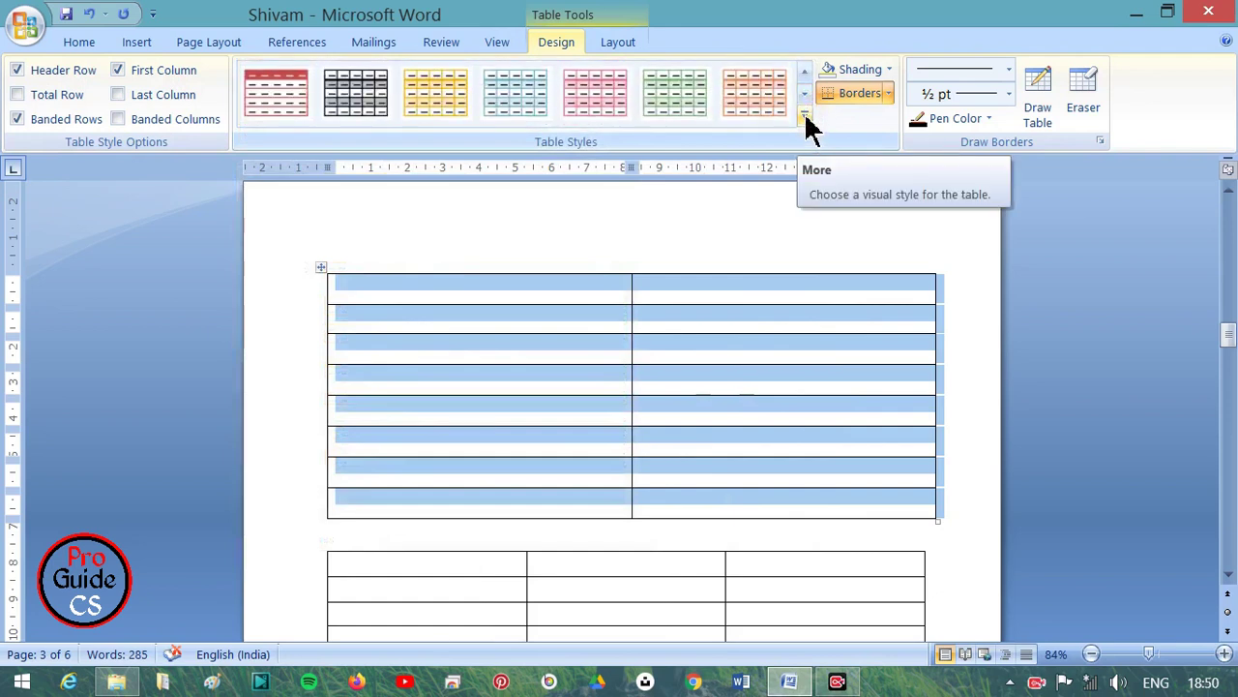
Step: Apply the blue accent table style with the teal header row
{"action": "left_click", "coordinate": [804, 115]}
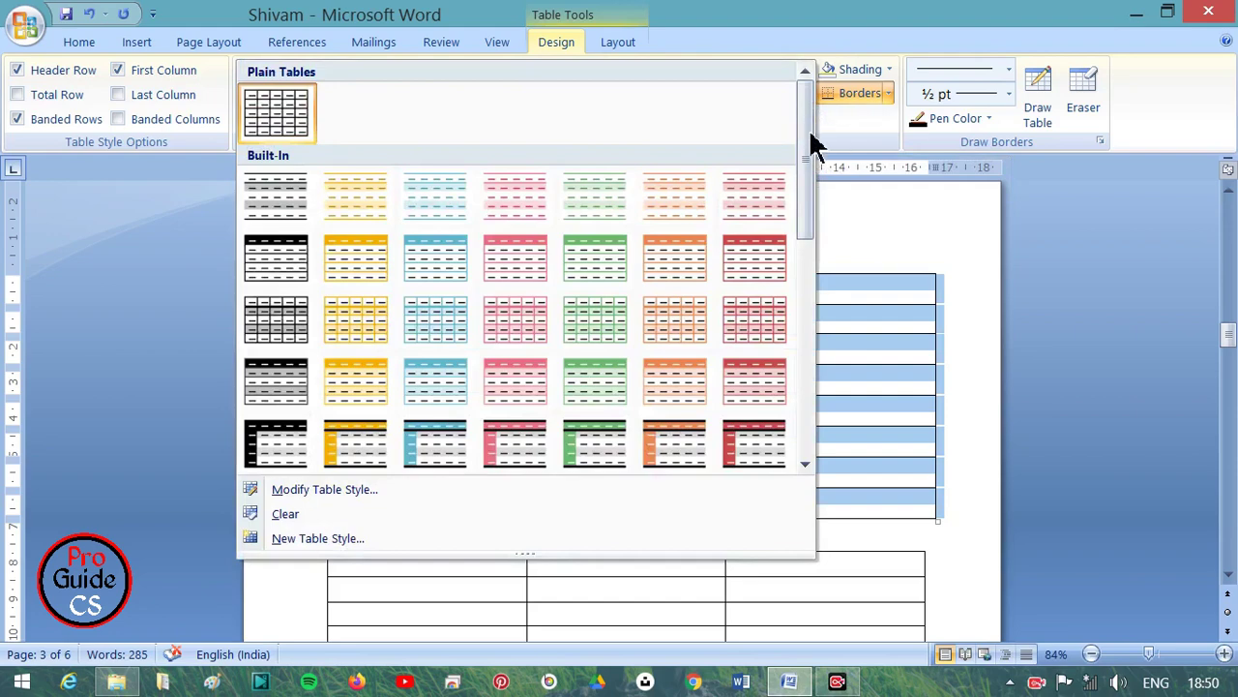
{"action": "scroll", "coordinate": [534, 330], "scroll_direction": "down", "scroll_amount": 5}
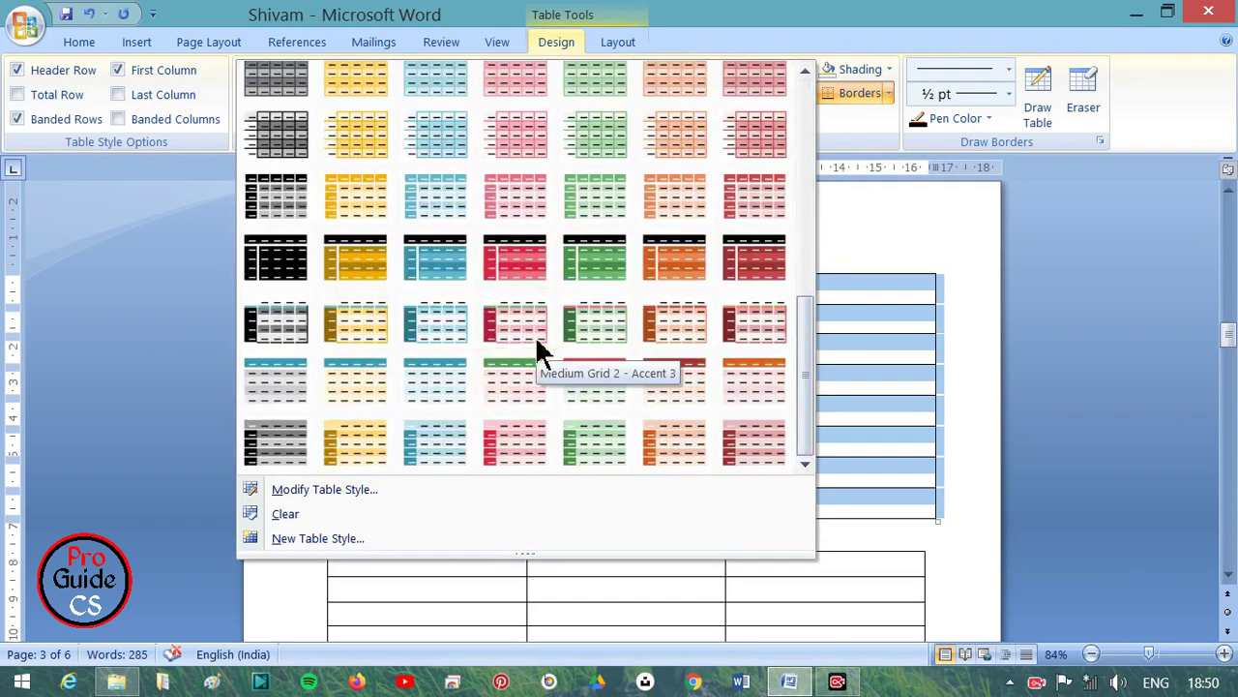
{"action": "scroll", "coordinate": [538, 340], "scroll_direction": "up", "scroll_amount": 5}
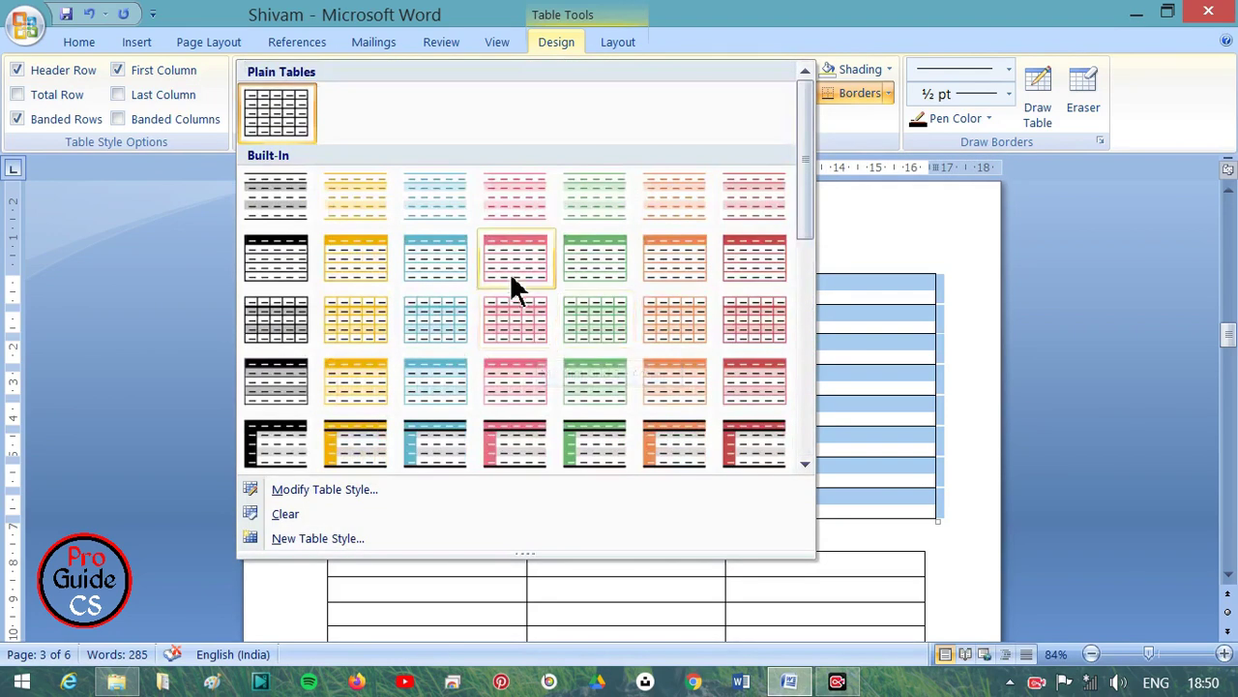
{"action": "left_click", "coordinate": [448, 258]}
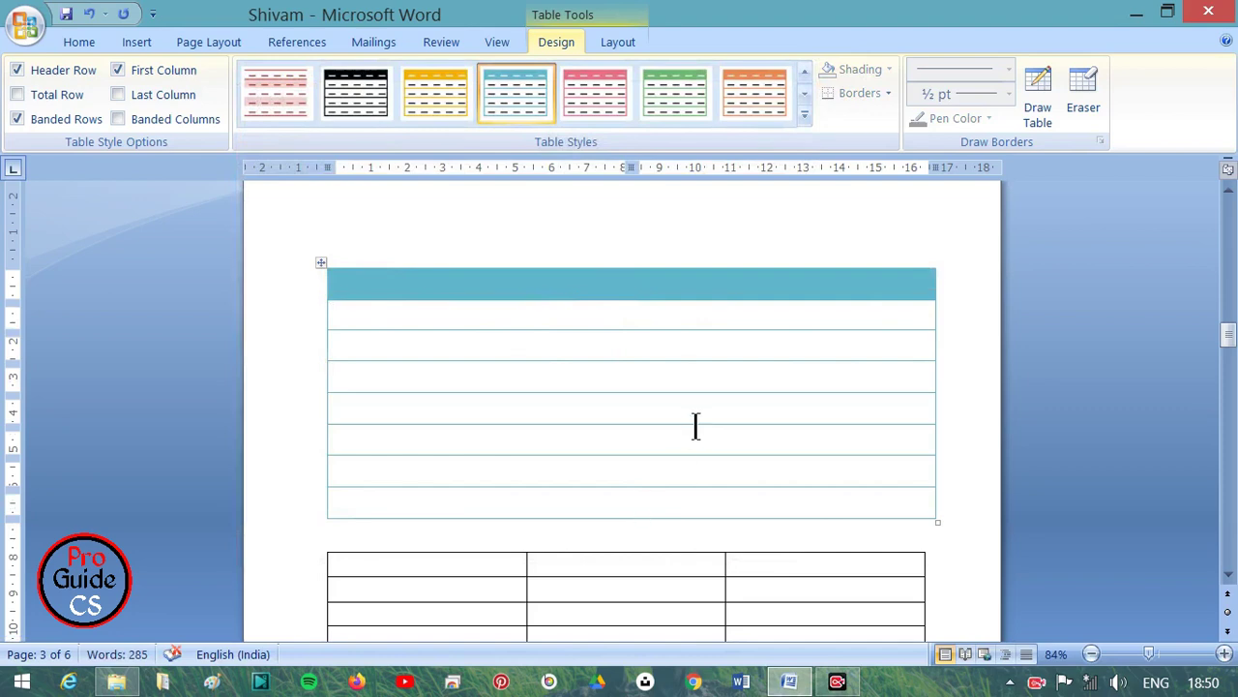
Step: Give every cell of the table black borders using All Borders
{"action": "left_click", "coordinate": [321, 267]}
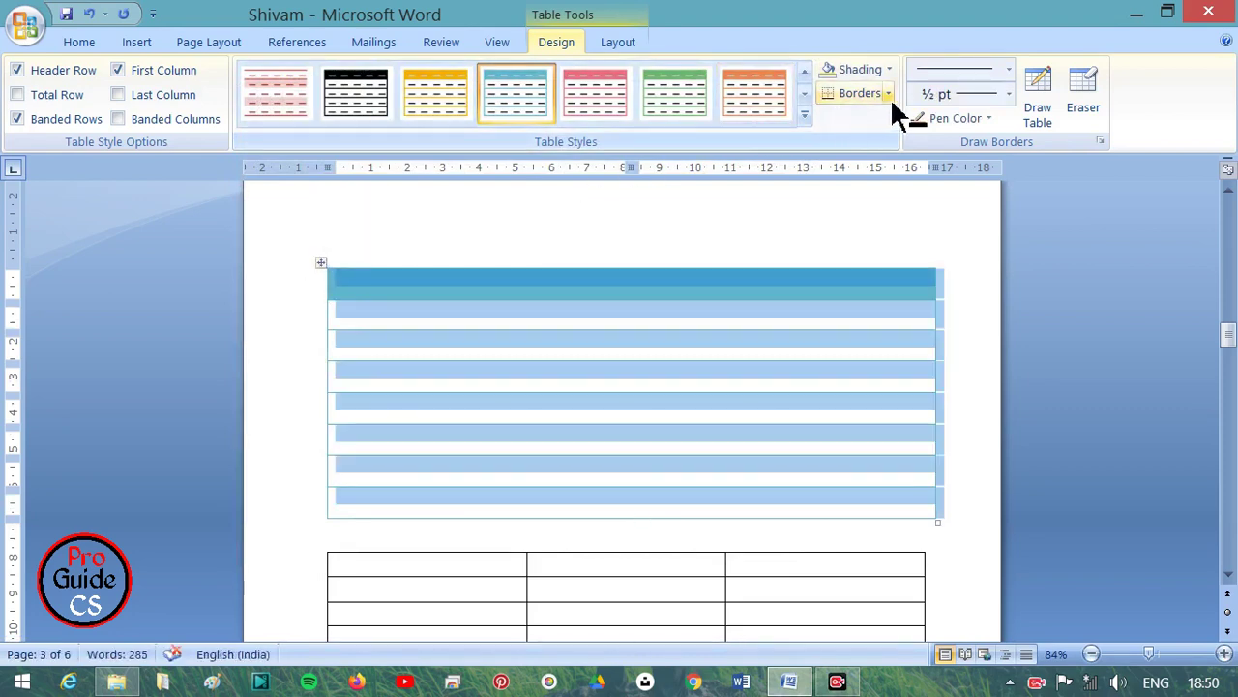
{"action": "left_click", "coordinate": [886, 91]}
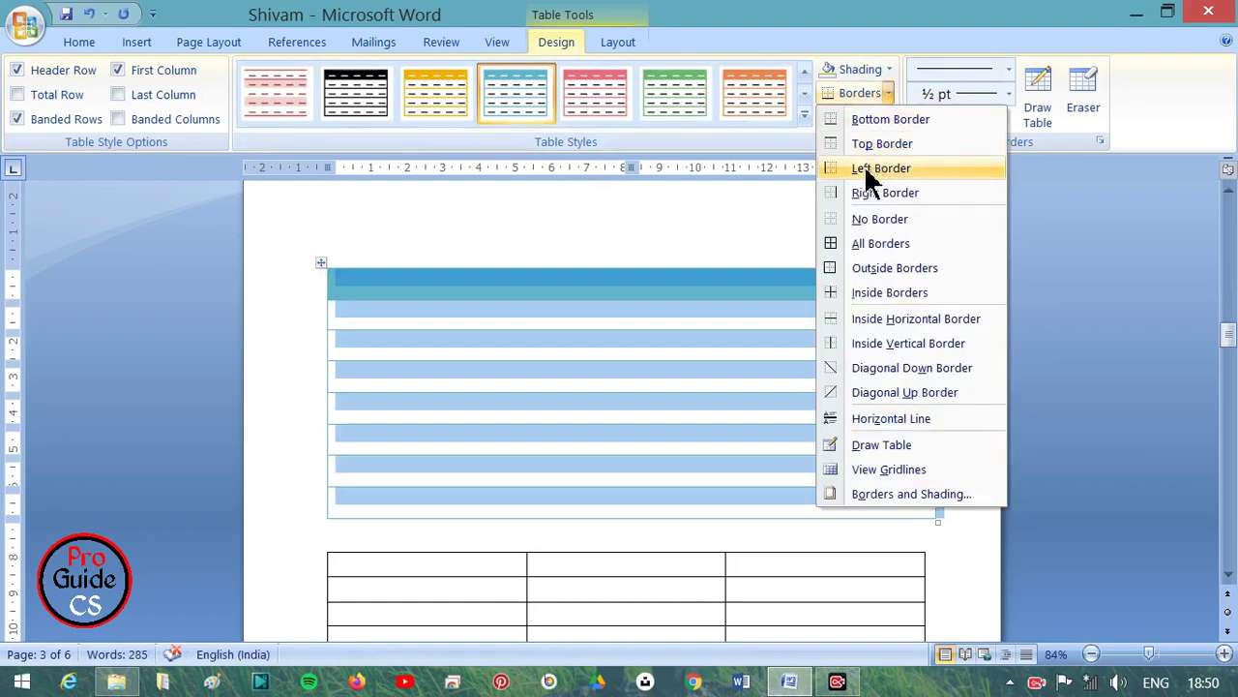
{"action": "left_click", "coordinate": [869, 243]}
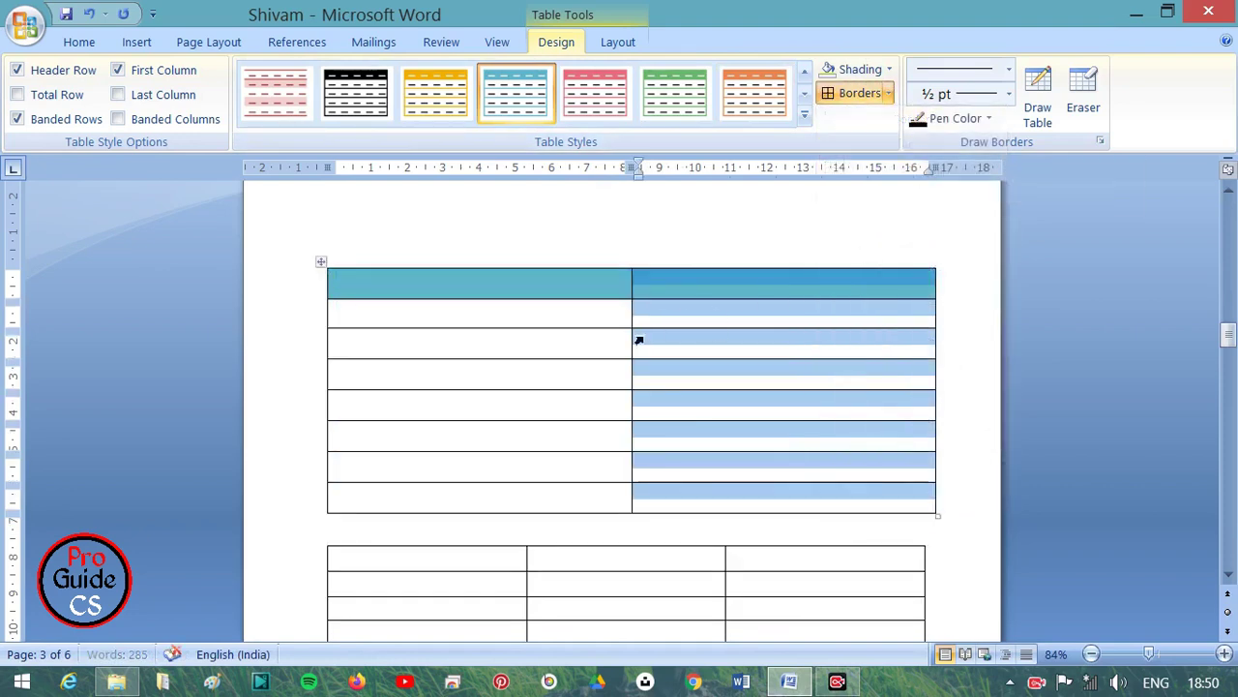
{"action": "left_click", "coordinate": [517, 232]}
{"action": "left_click", "coordinate": [302, 237]}
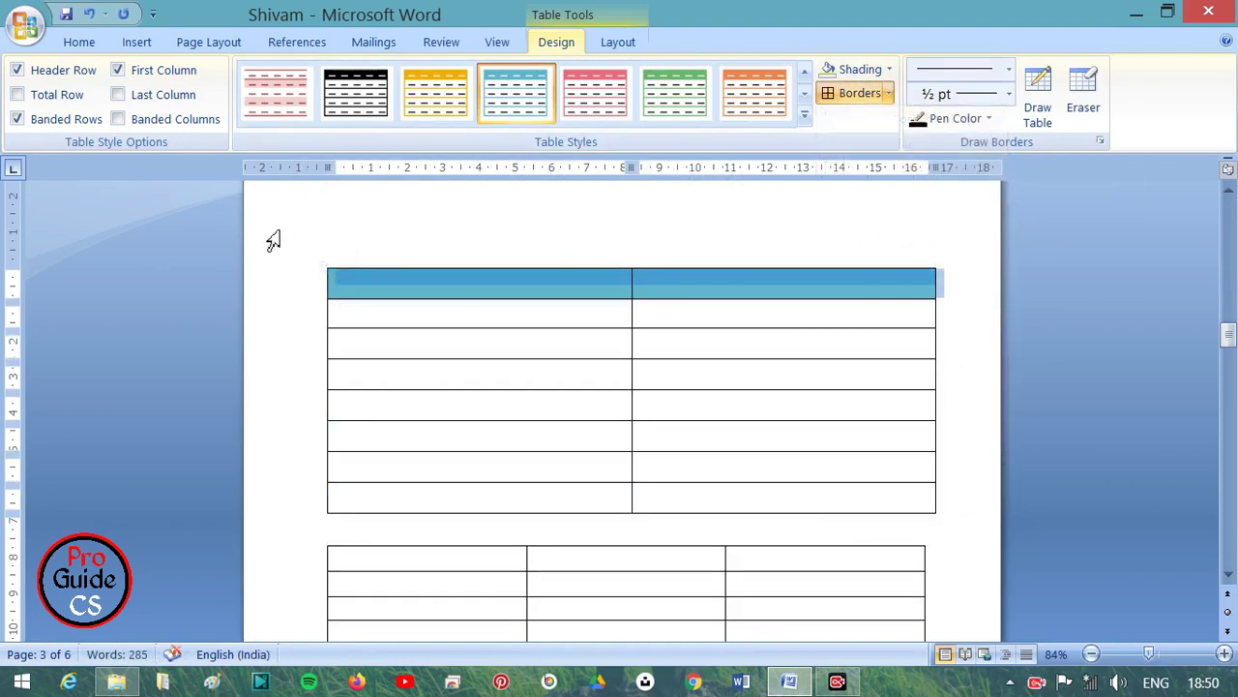
{"action": "left_click", "coordinate": [765, 553]}
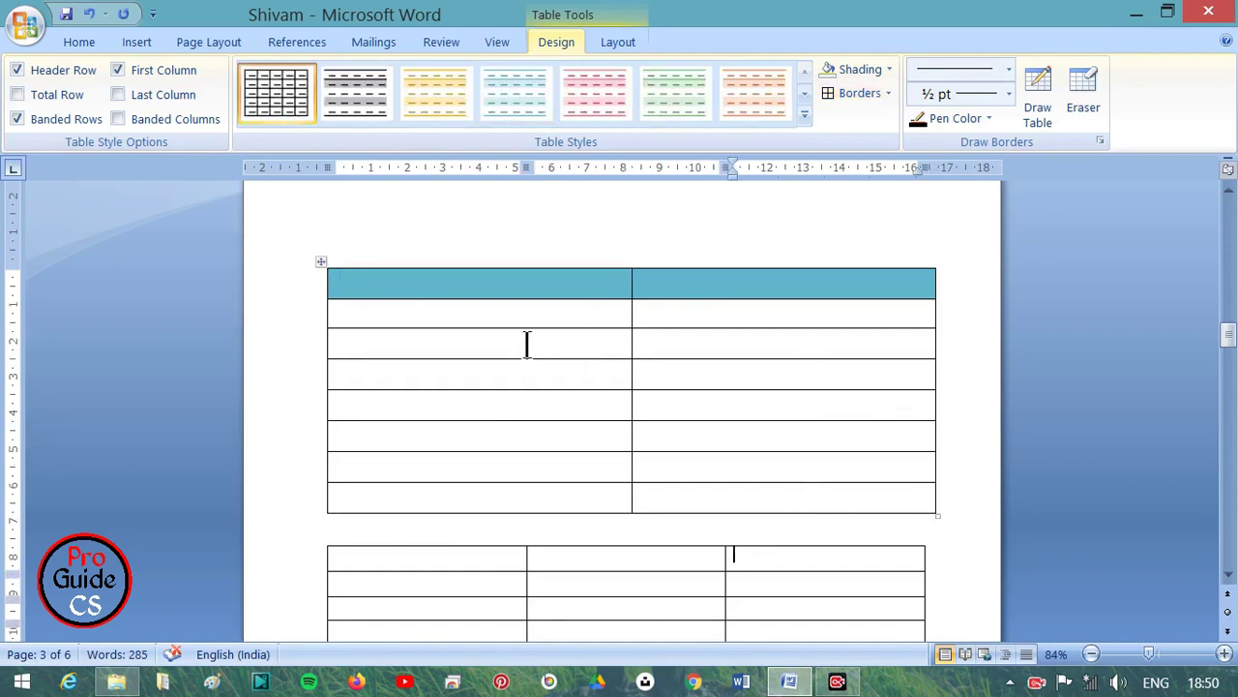
Step: Shade the table's header row red
{"action": "left_click", "coordinate": [322, 262]}
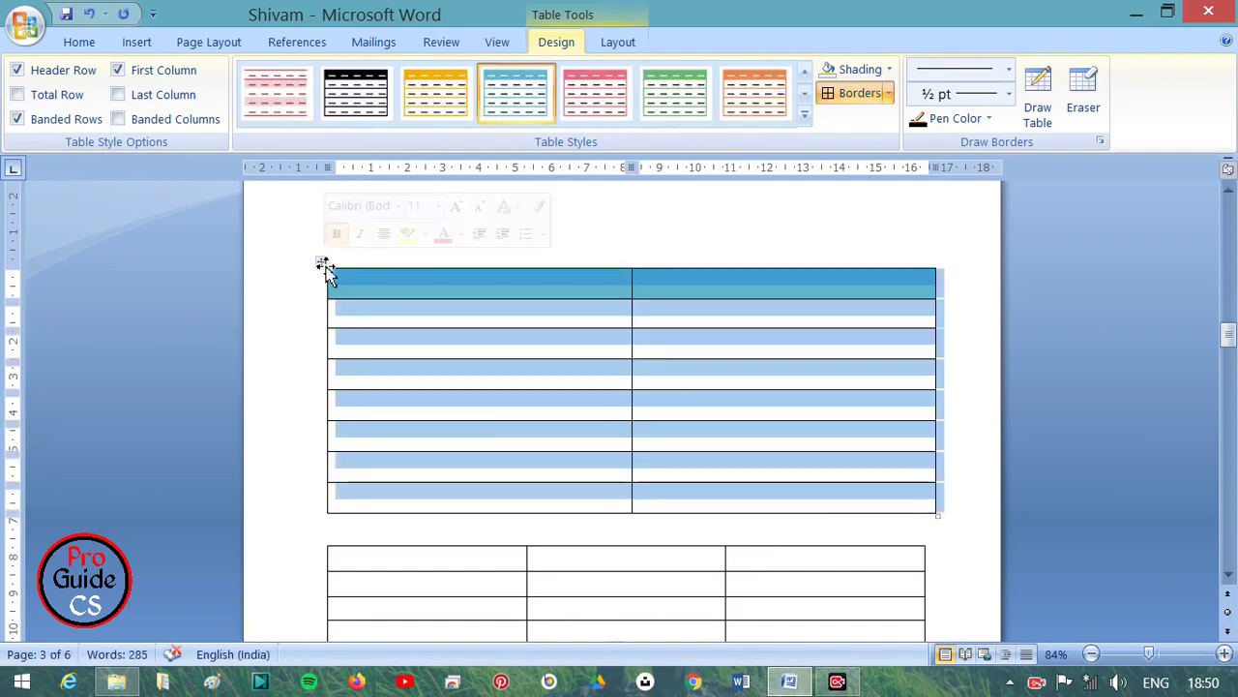
{"action": "left_click", "coordinate": [888, 70]}
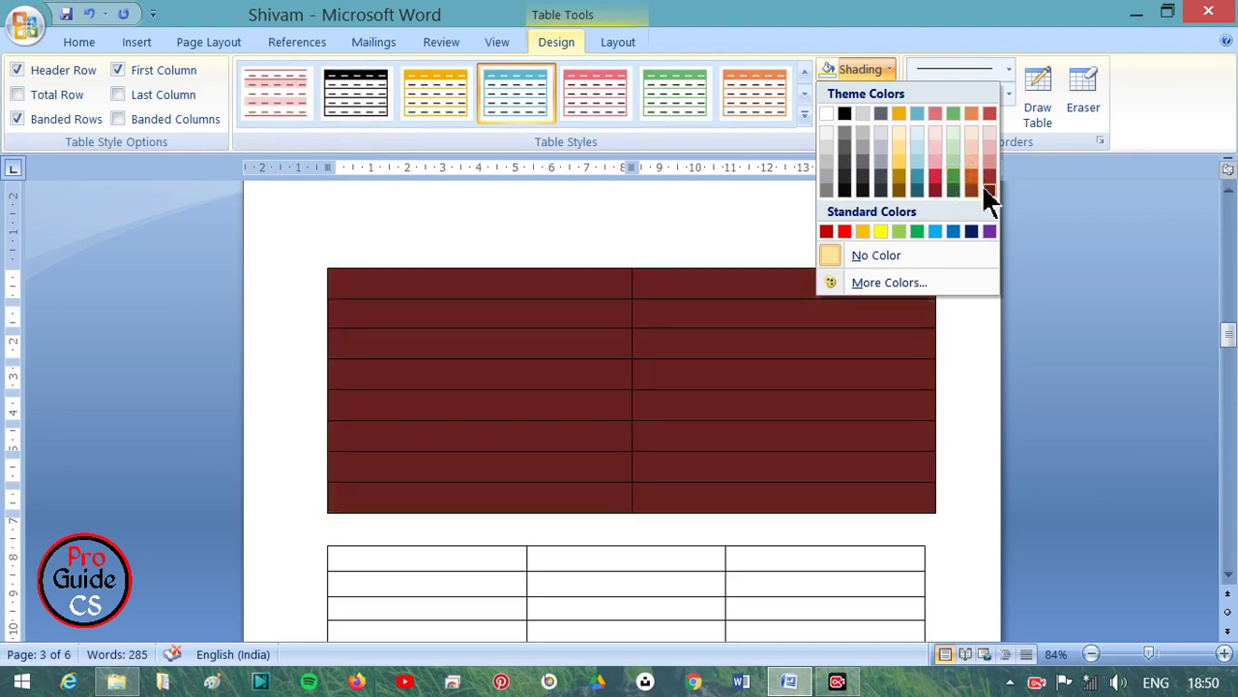
{"action": "key", "text": "Escape"}
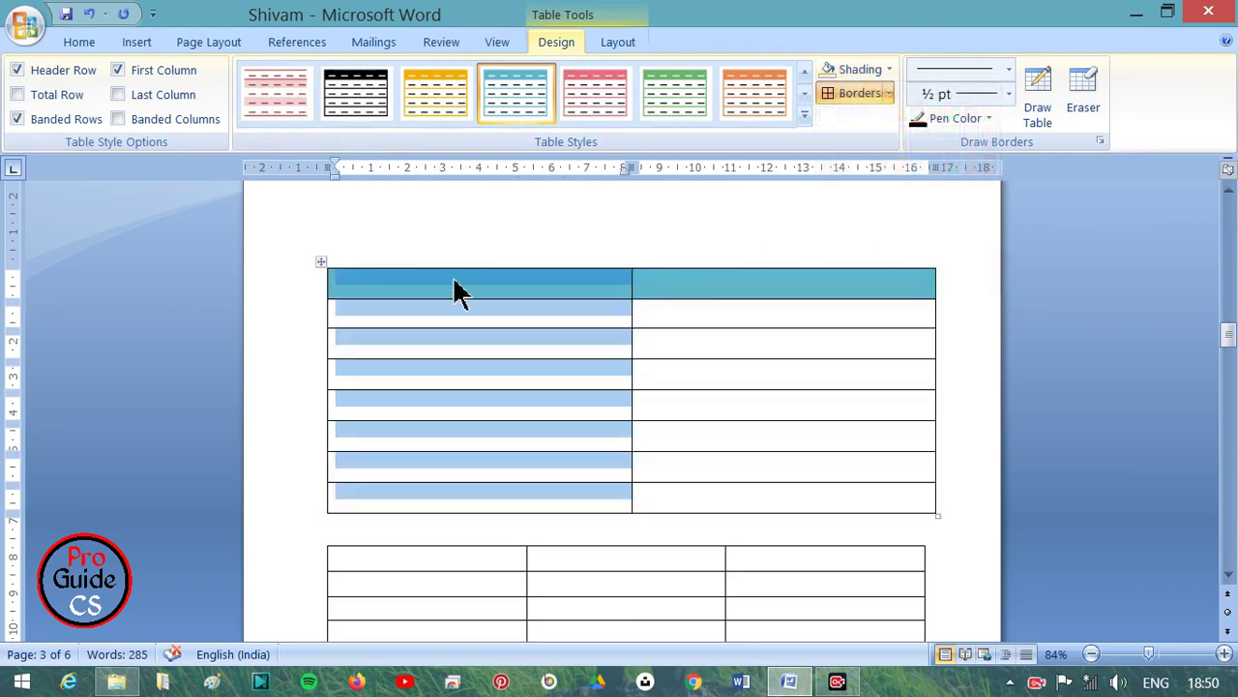
{"action": "left_click", "coordinate": [717, 282]}
{"action": "left_click_drag", "start_coordinate": [758, 288], "coordinate": [565, 293]}
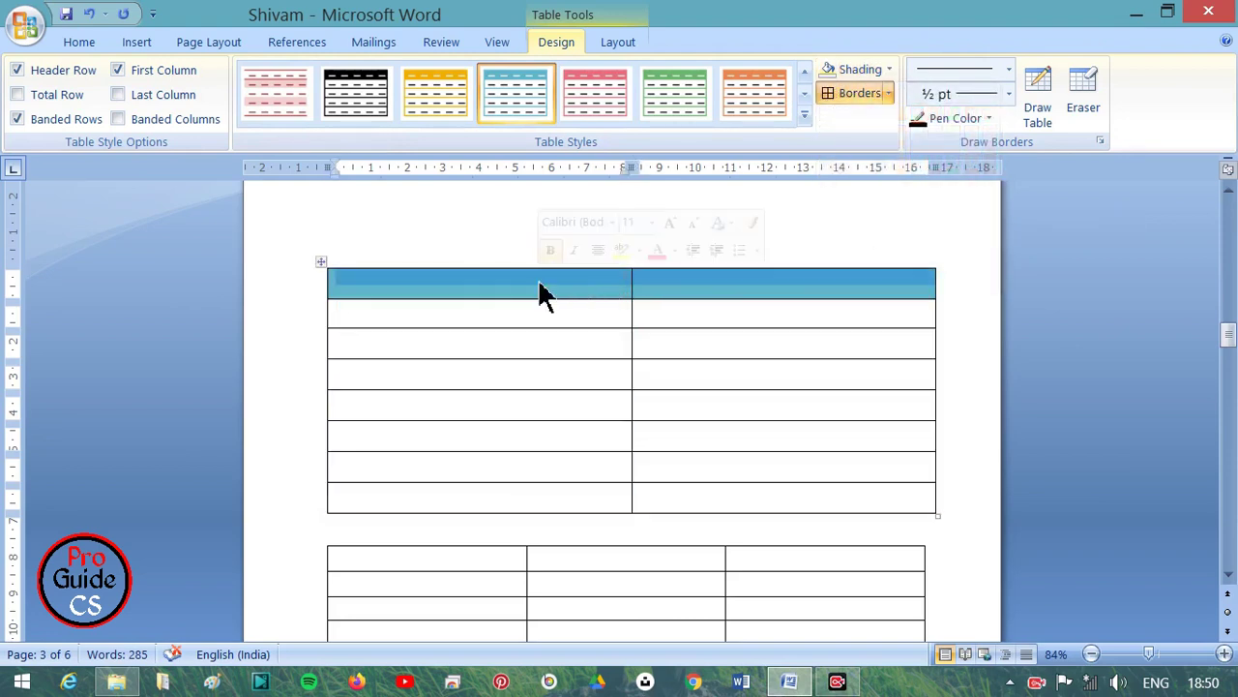
{"action": "left_click", "coordinate": [890, 68]}
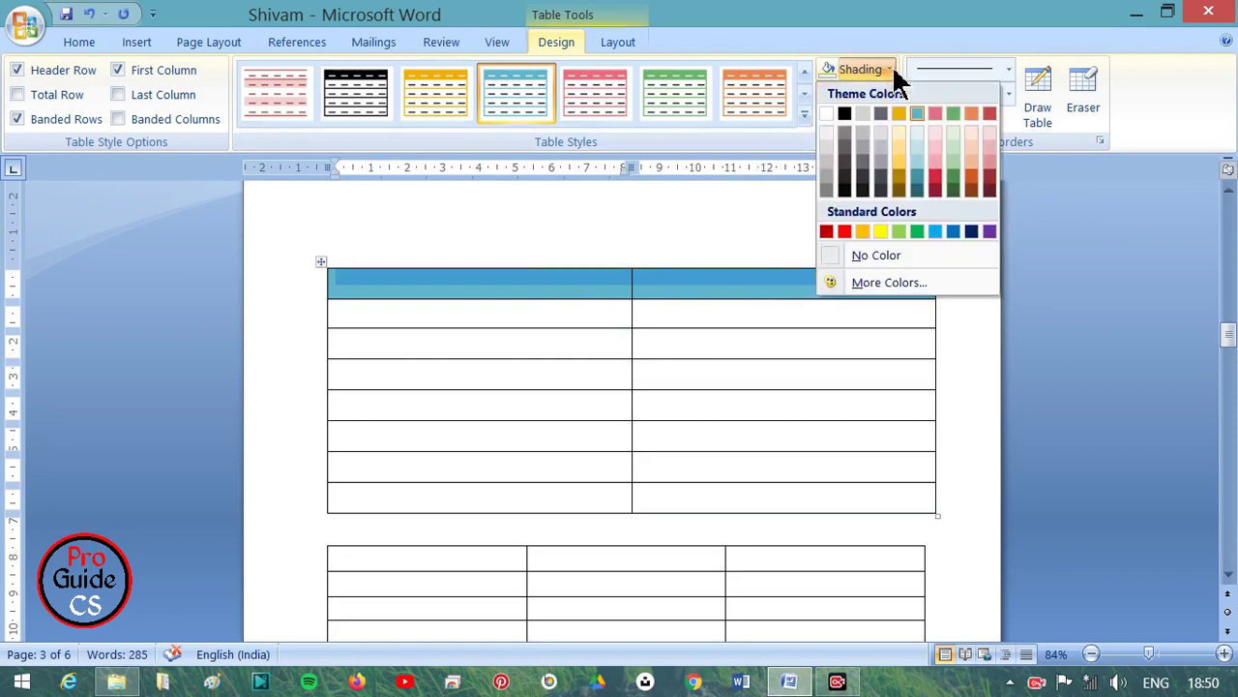
{"action": "left_click", "coordinate": [847, 231]}
Step: Shade all body rows below the header yellow
{"action": "left_click", "coordinate": [578, 321]}
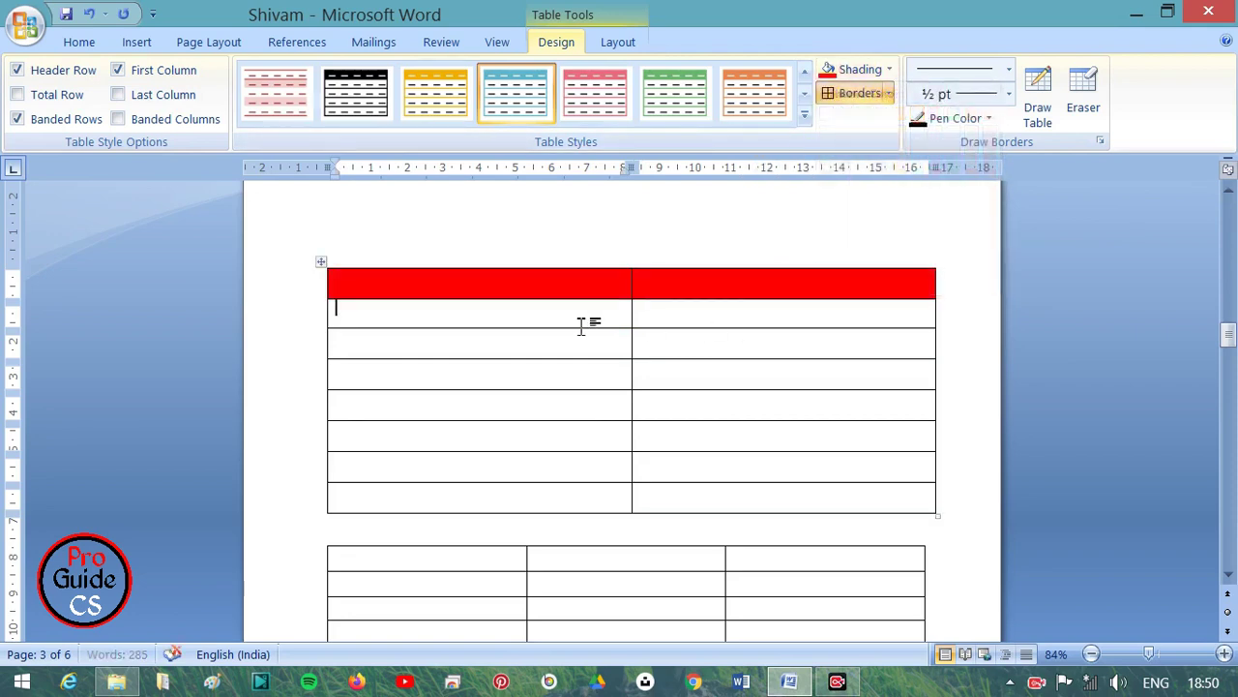
{"action": "left_click_drag", "start_coordinate": [559, 319], "coordinate": [780, 502]}
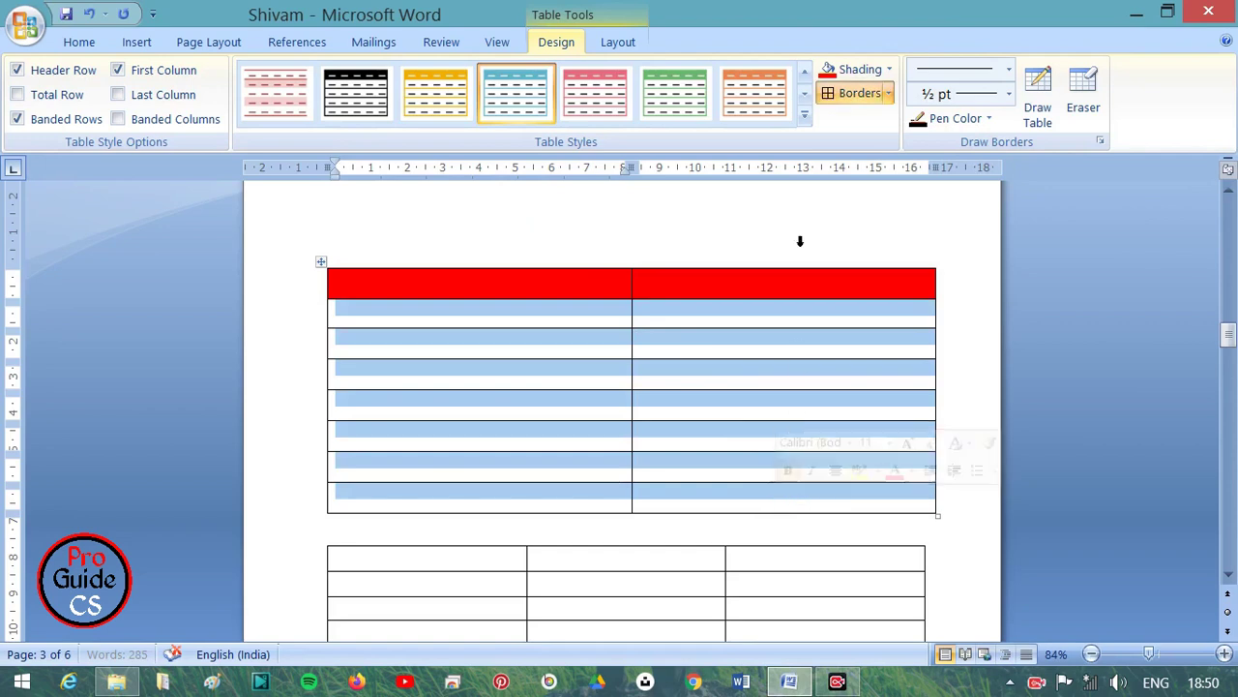
{"action": "left_click", "coordinate": [889, 68]}
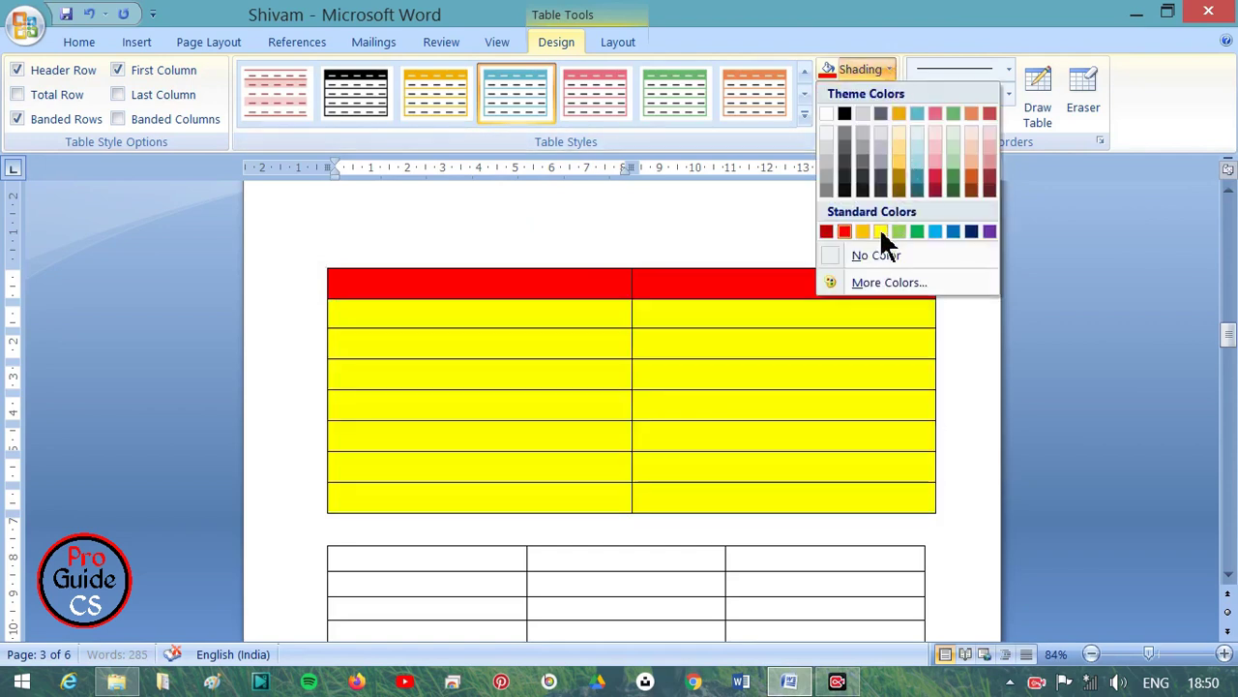
{"action": "left_click", "coordinate": [880, 230]}
{"action": "left_click", "coordinate": [971, 314]}
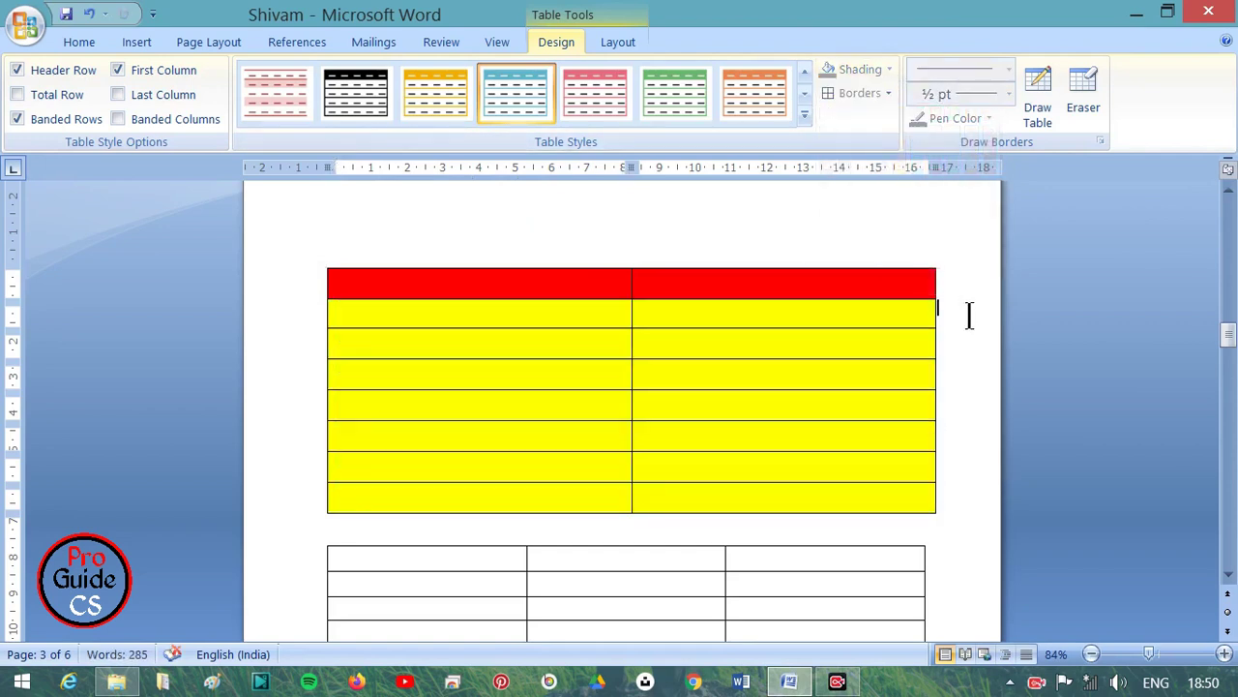
Step: Change the header row's shading from red to black
{"action": "left_click", "coordinate": [807, 120]}
{"action": "scroll", "coordinate": [556, 324], "scroll_direction": "down", "scroll_amount": 5}
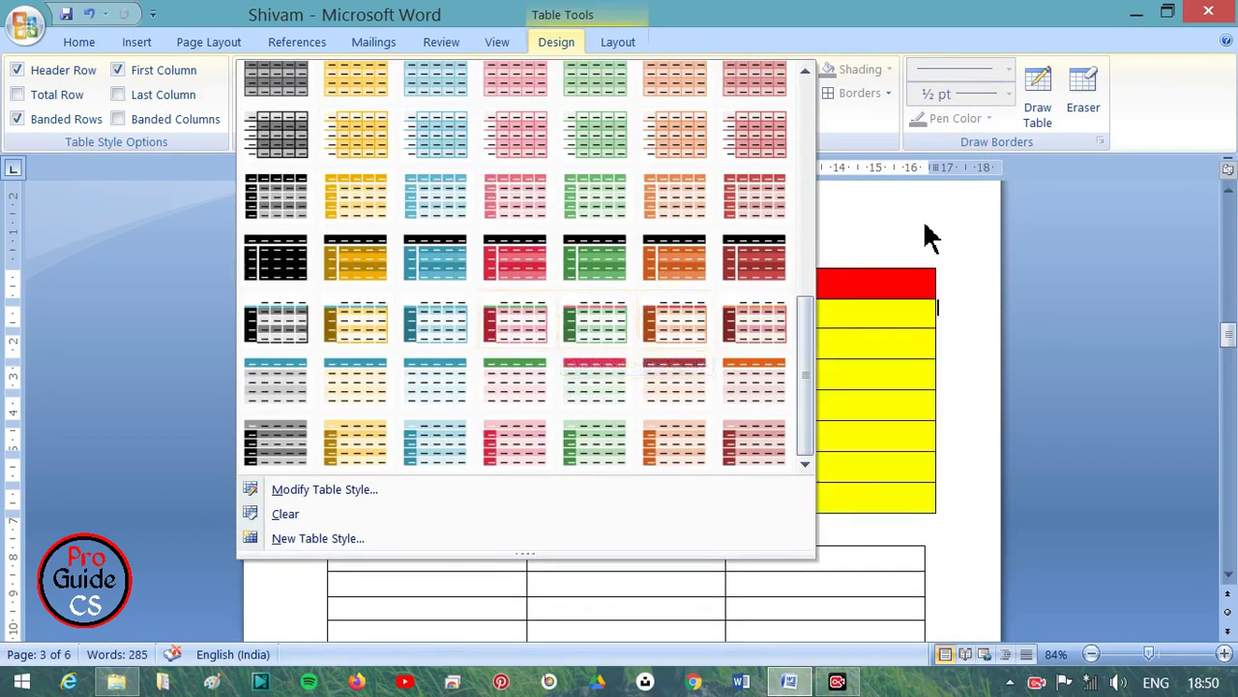
{"action": "left_click", "coordinate": [870, 181]}
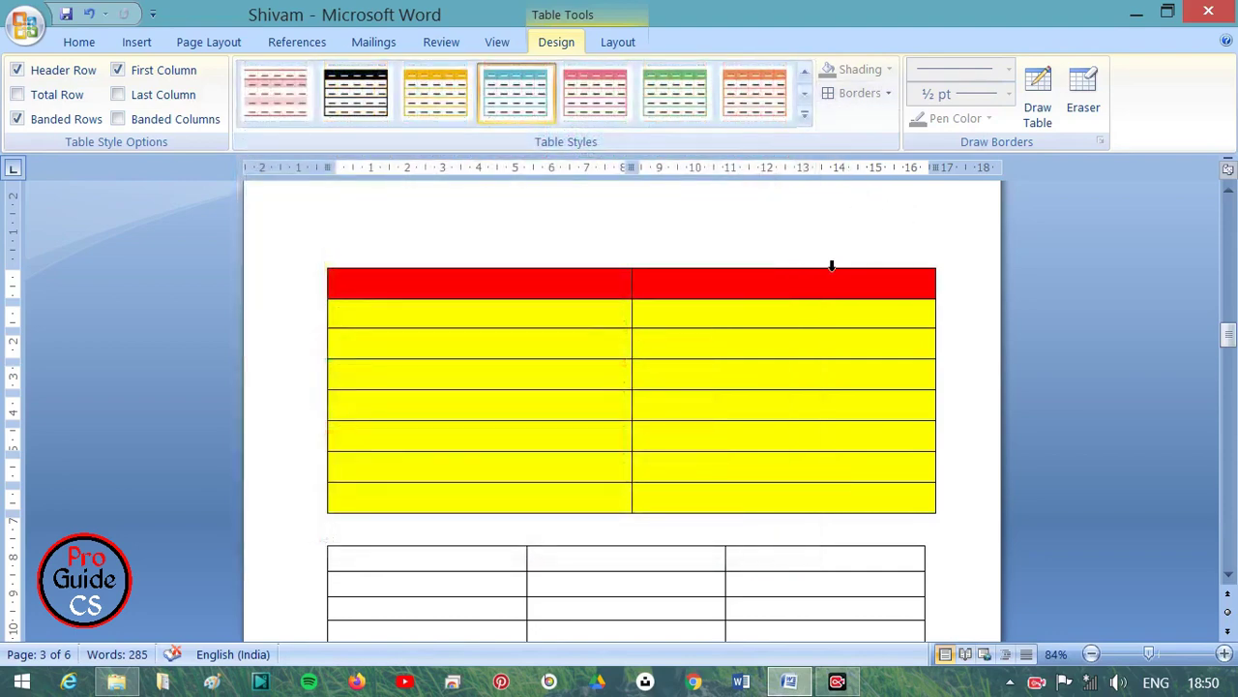
{"action": "left_click", "coordinate": [403, 287]}
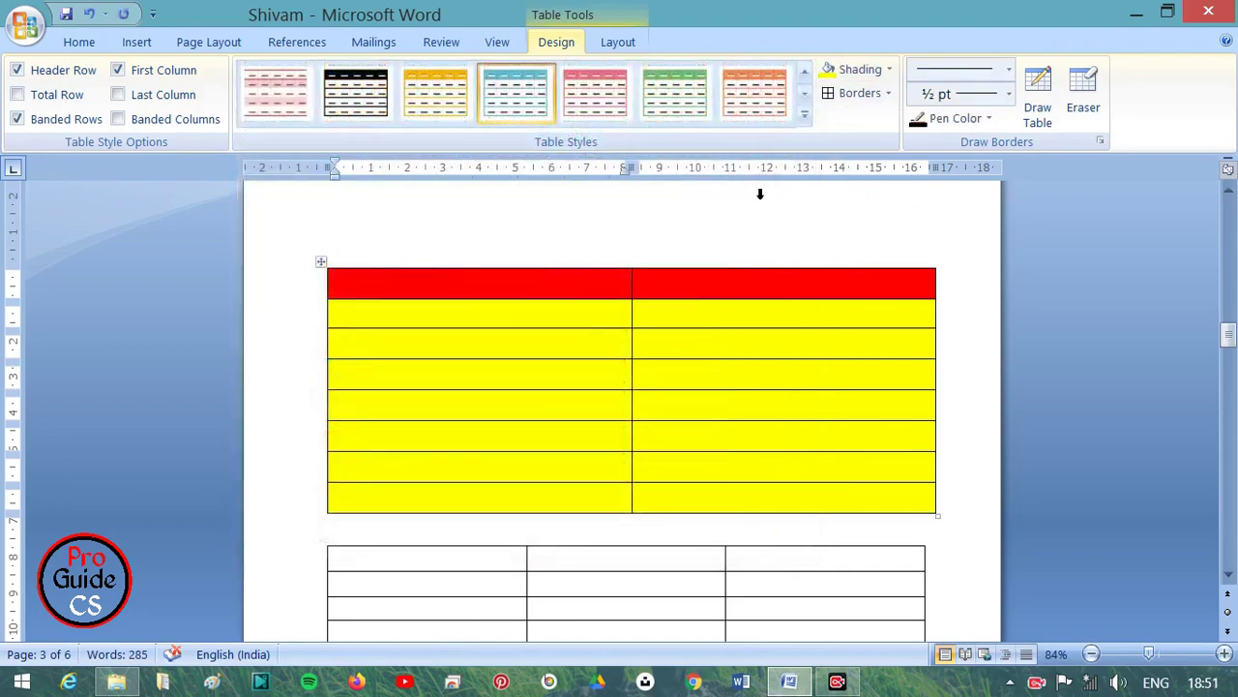
{"action": "left_click_drag", "start_coordinate": [540, 275], "coordinate": [741, 277]}
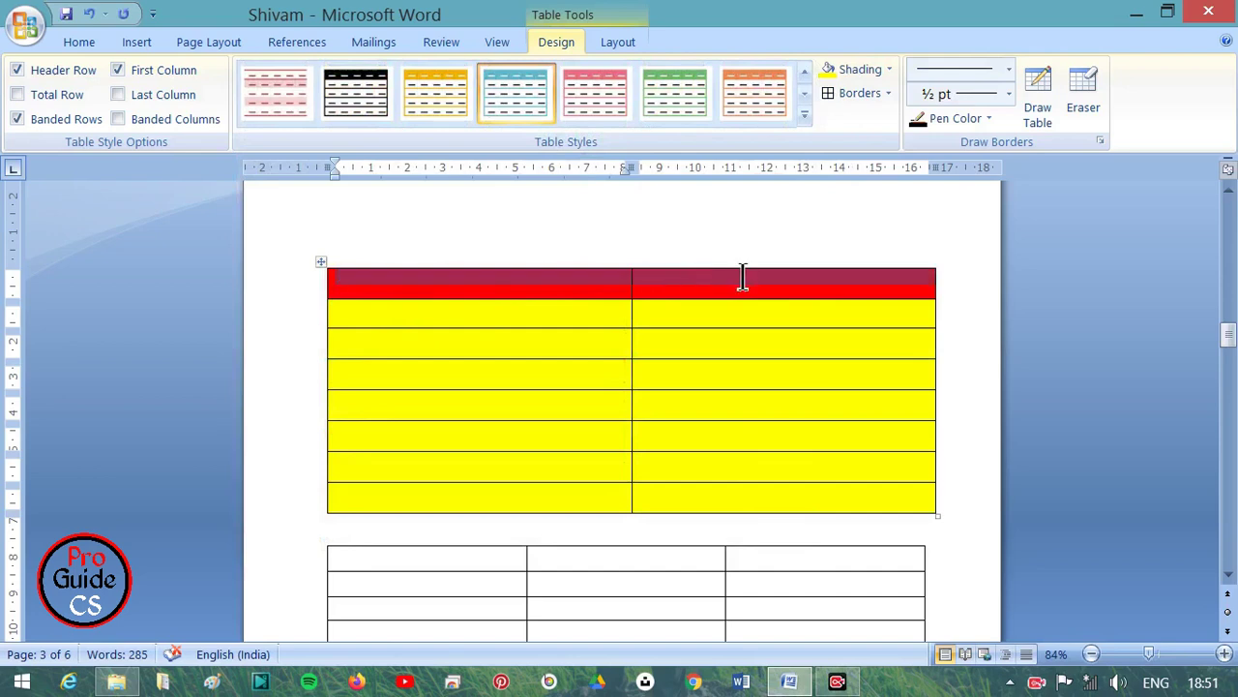
{"action": "left_click", "coordinate": [889, 69]}
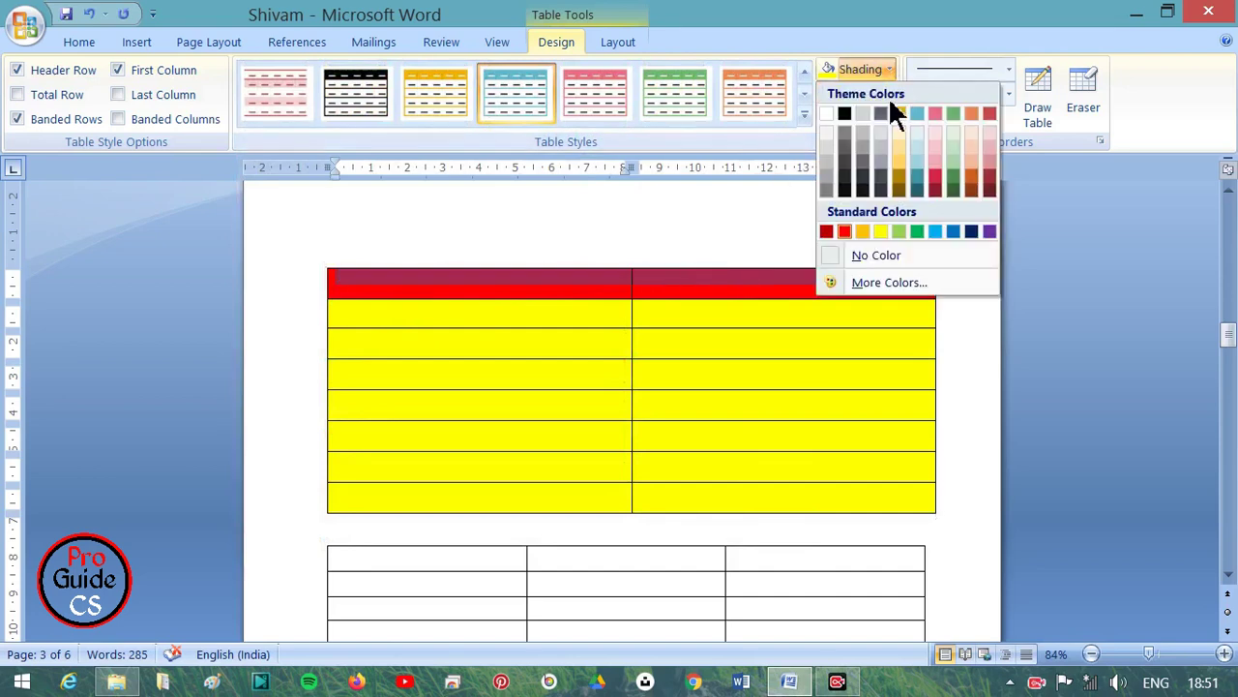
{"action": "left_click", "coordinate": [844, 115]}
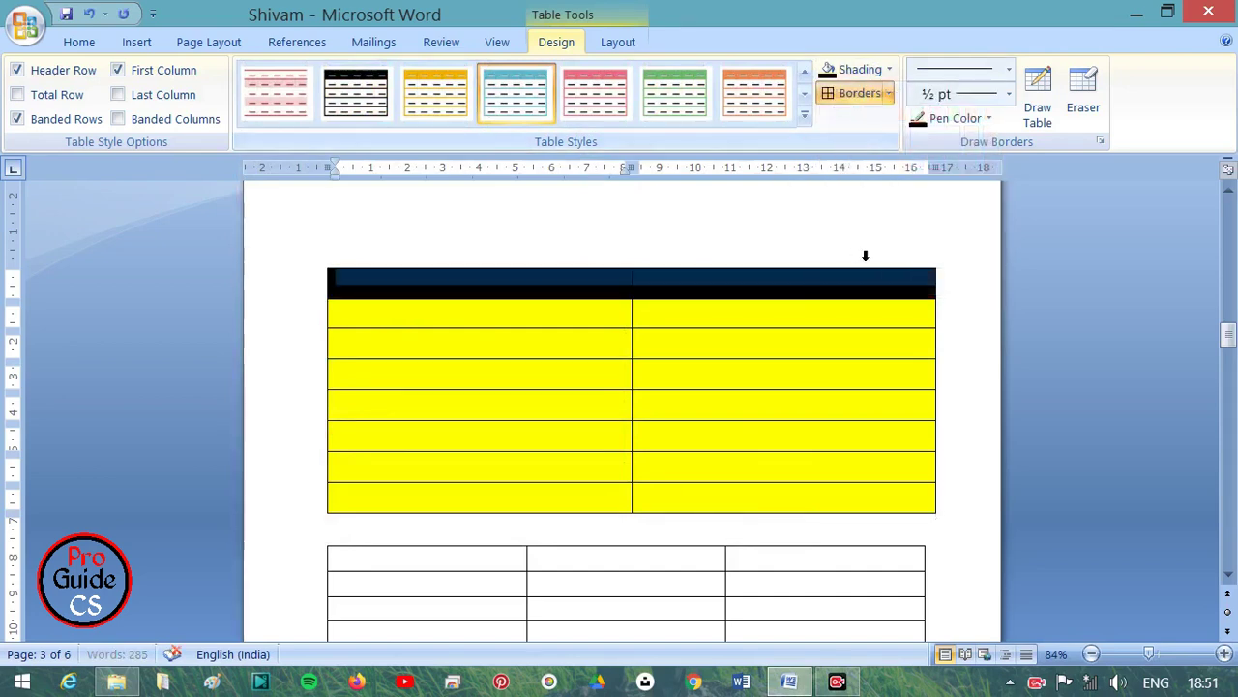
{"action": "left_click", "coordinate": [597, 348]}
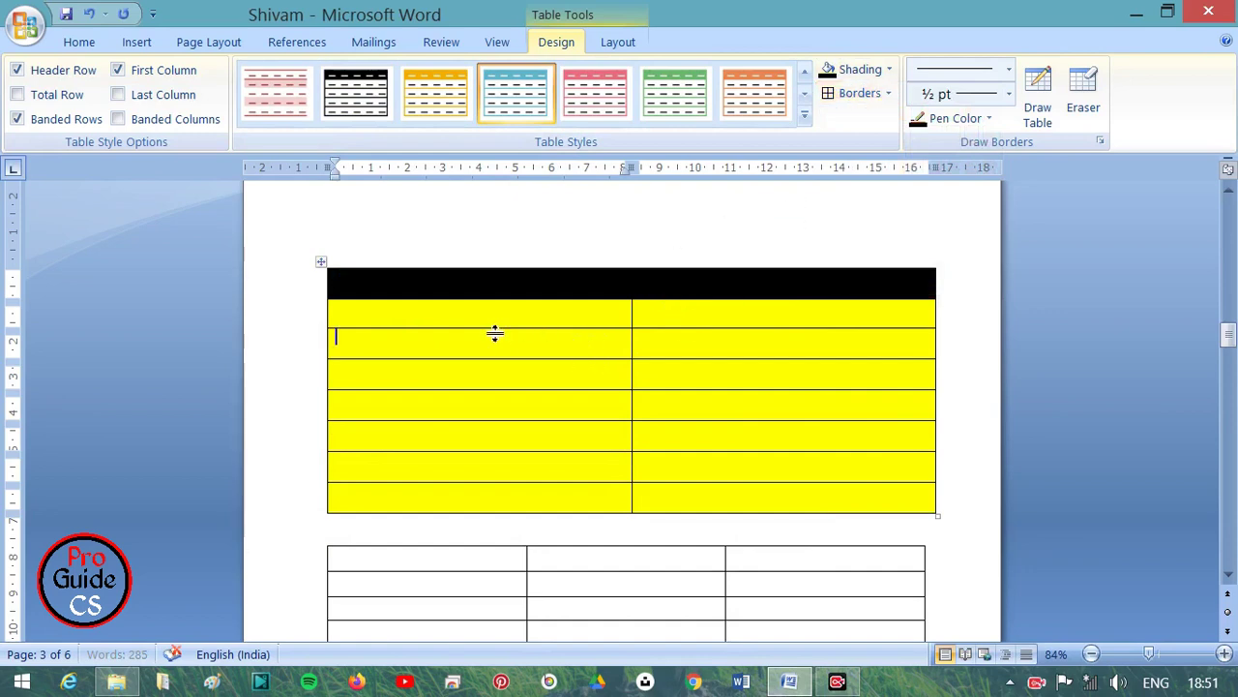
Step: Shade the body rows red instead of yellow
{"action": "left_click_drag", "start_coordinate": [494, 333], "coordinate": [820, 506]}
{"action": "left_click", "coordinate": [888, 93]}
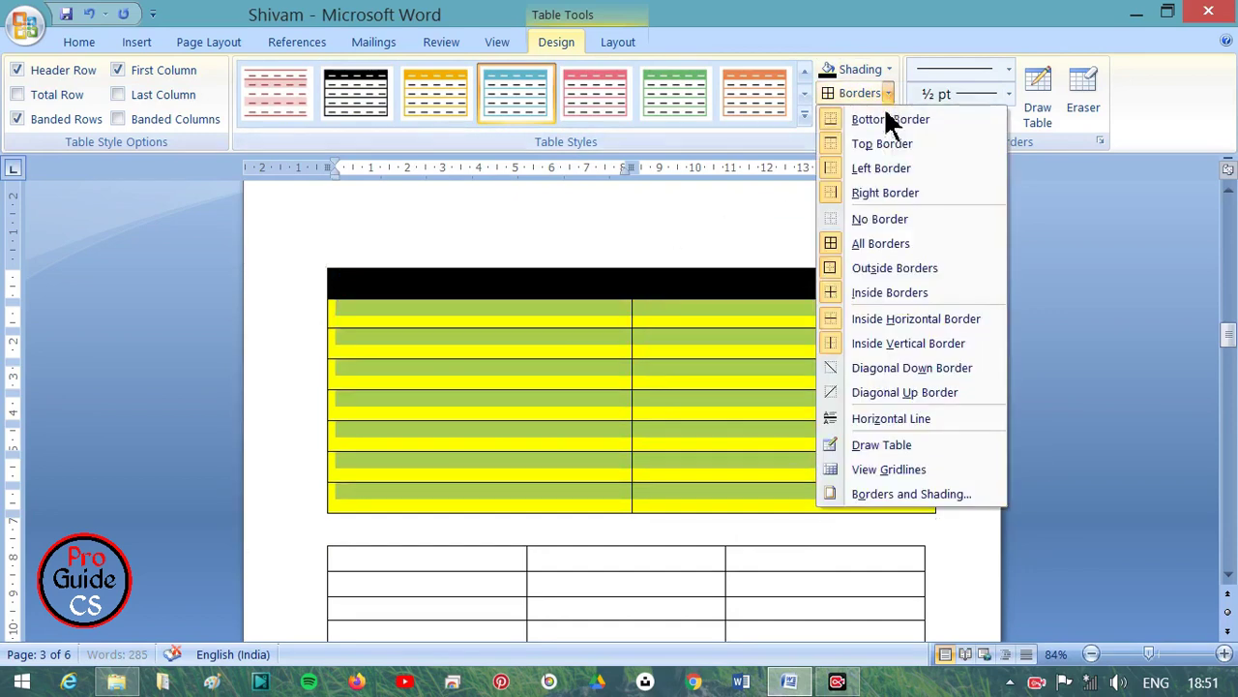
{"action": "left_click", "coordinate": [888, 70]}
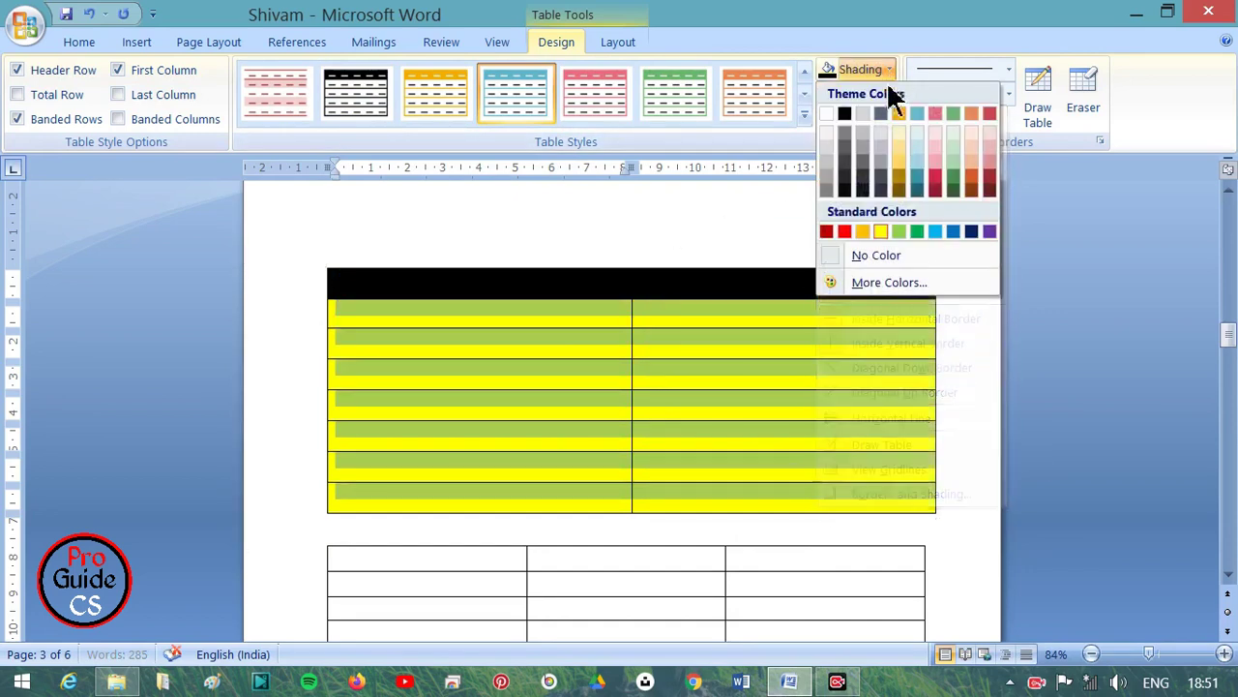
{"action": "left_click", "coordinate": [841, 231]}
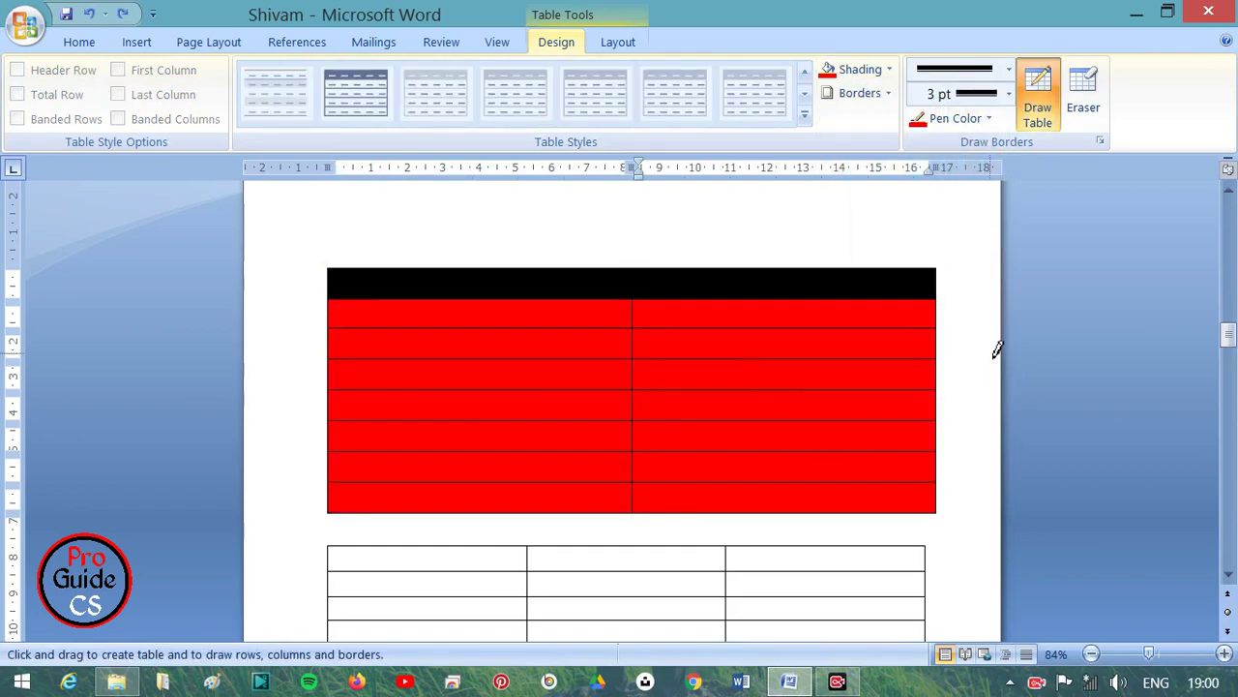
Step: Select the lower table, try All Borders, then strip all its borders with No Border
{"action": "left_click", "coordinate": [1036, 108]}
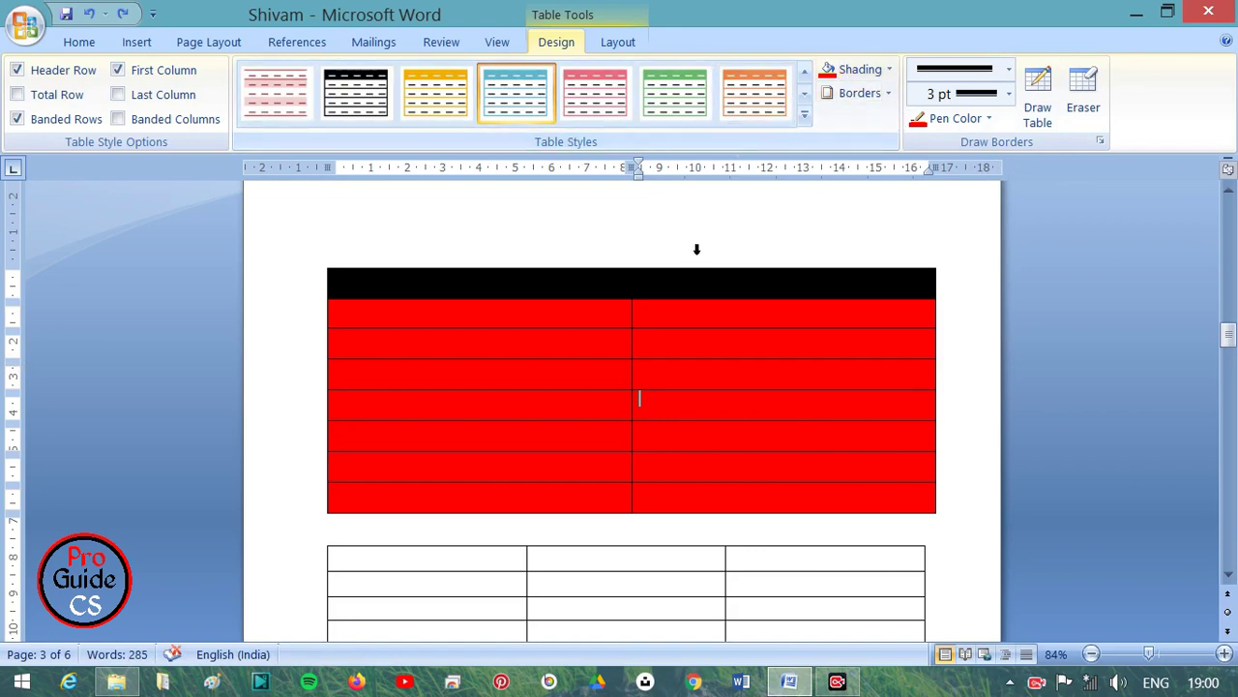
{"action": "left_click", "coordinate": [323, 541]}
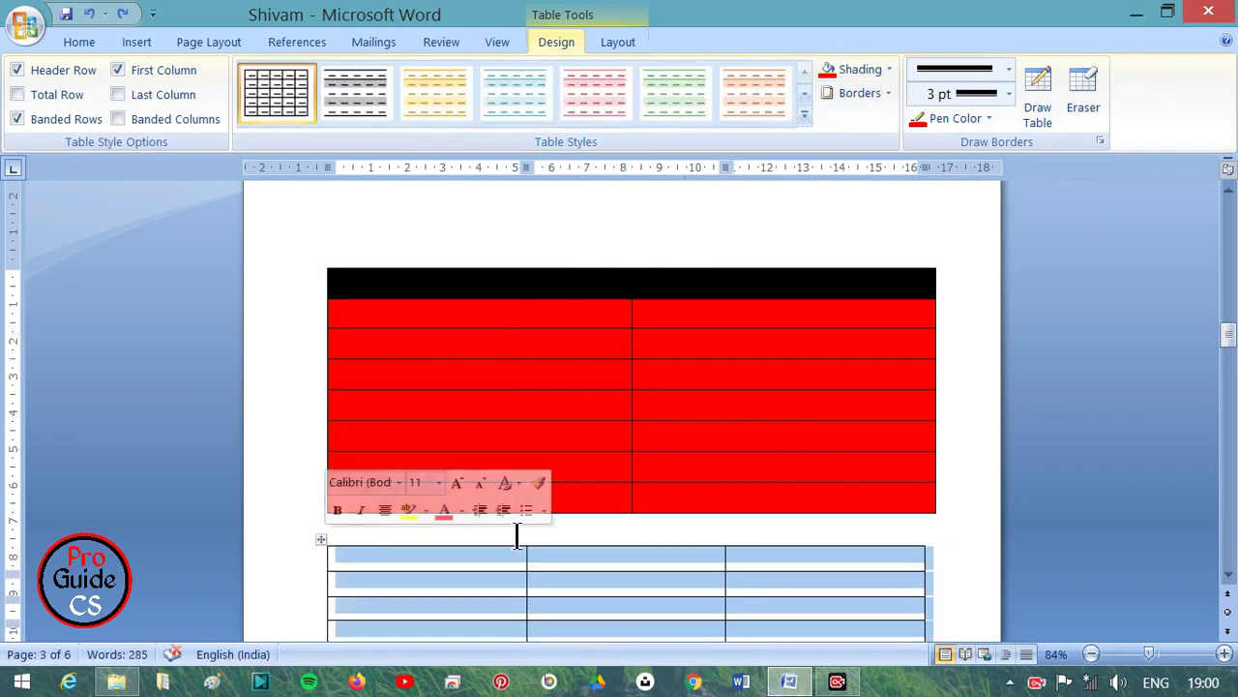
{"action": "left_click", "coordinate": [889, 93]}
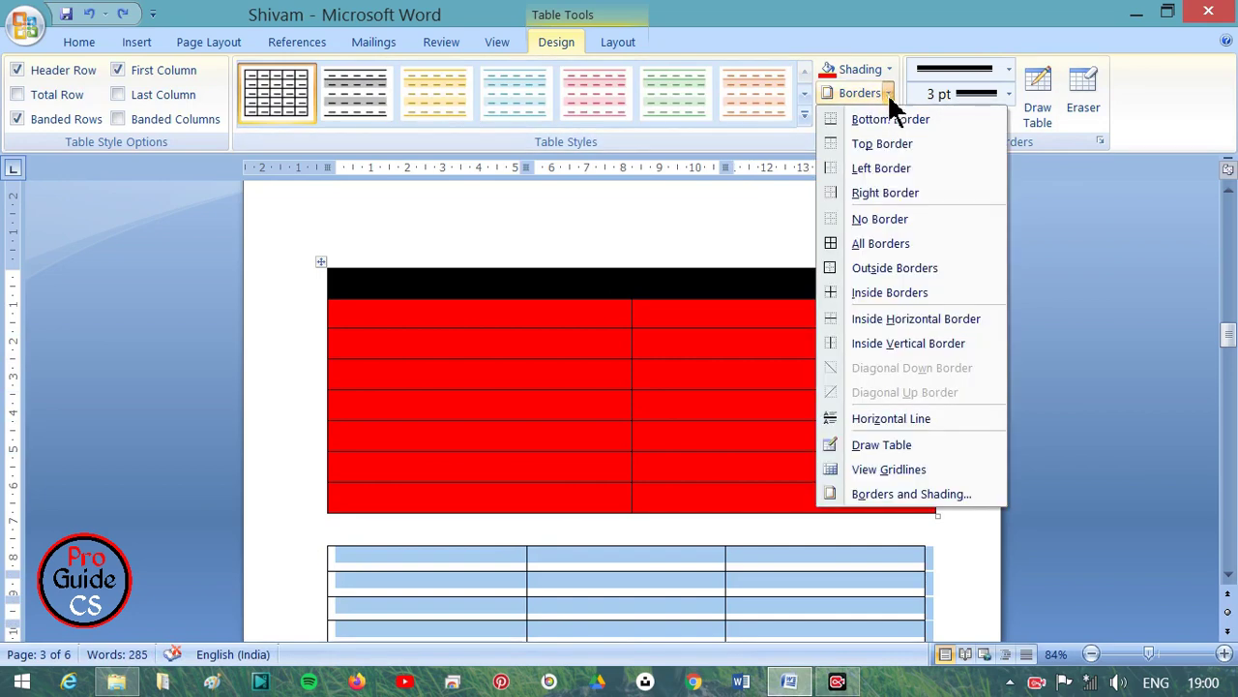
{"action": "left_click", "coordinate": [858, 244]}
{"action": "scroll", "coordinate": [695, 397], "scroll_direction": "down", "scroll_amount": 5}
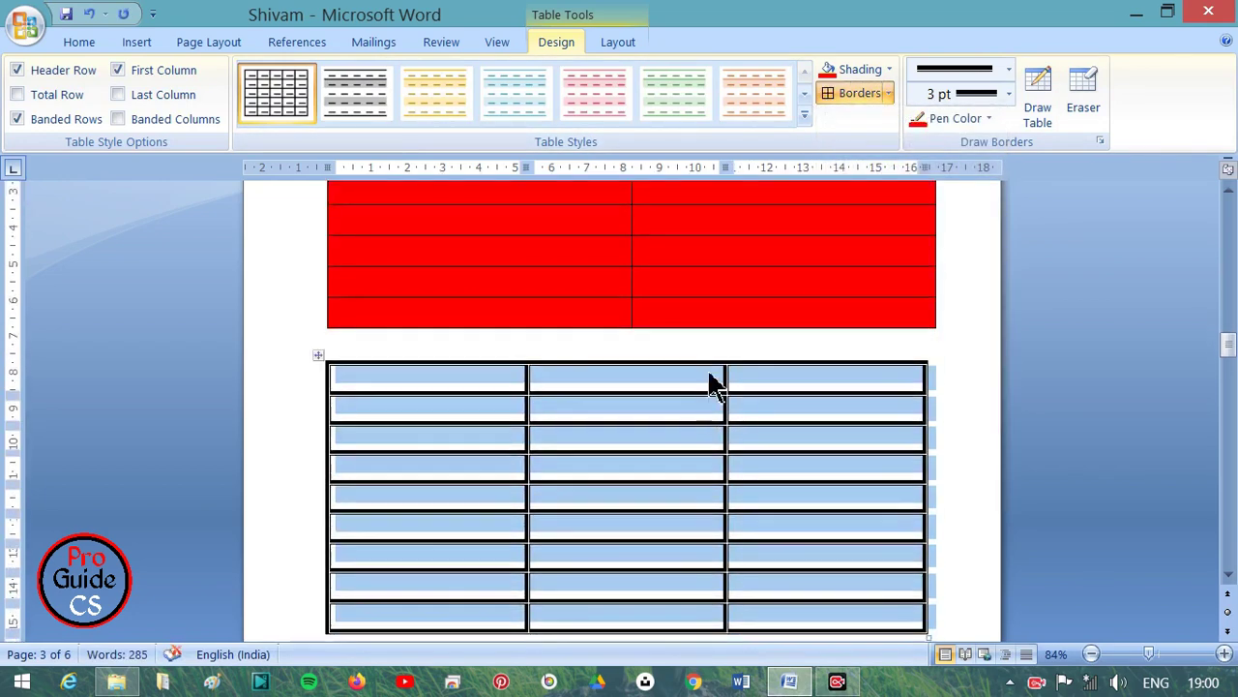
{"action": "scroll", "coordinate": [710, 384], "scroll_direction": "up", "scroll_amount": 5}
{"action": "left_click", "coordinate": [882, 95]}
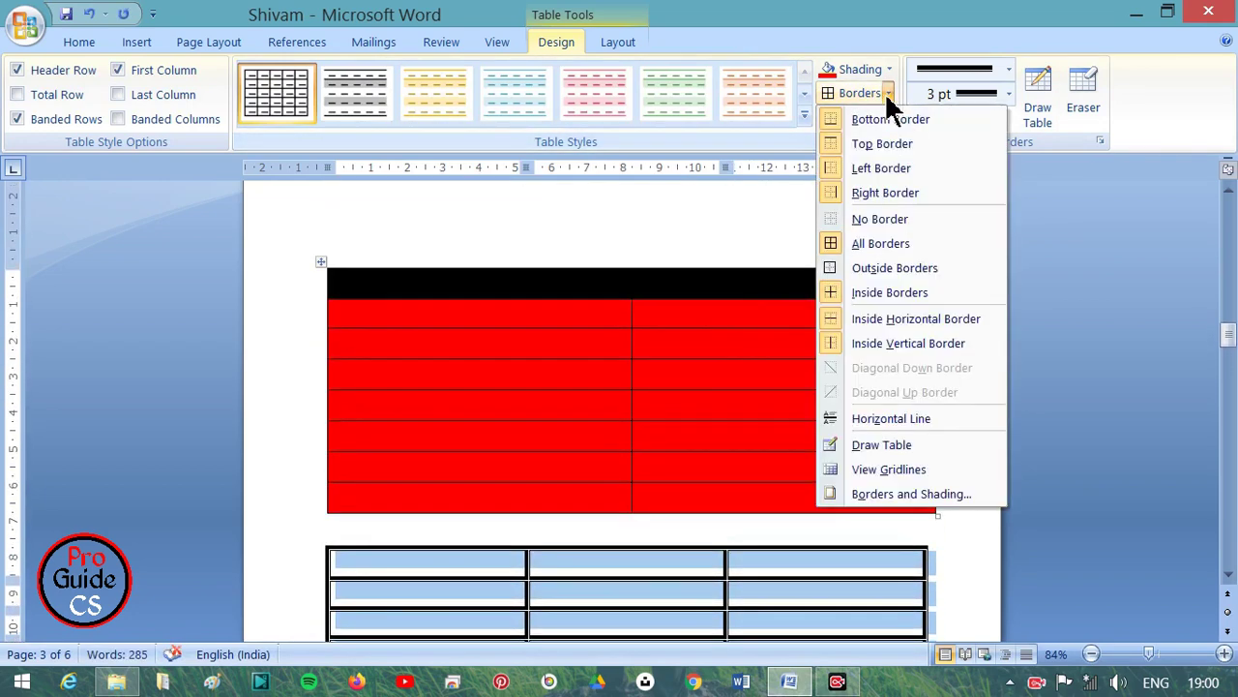
{"action": "left_click", "coordinate": [864, 219]}
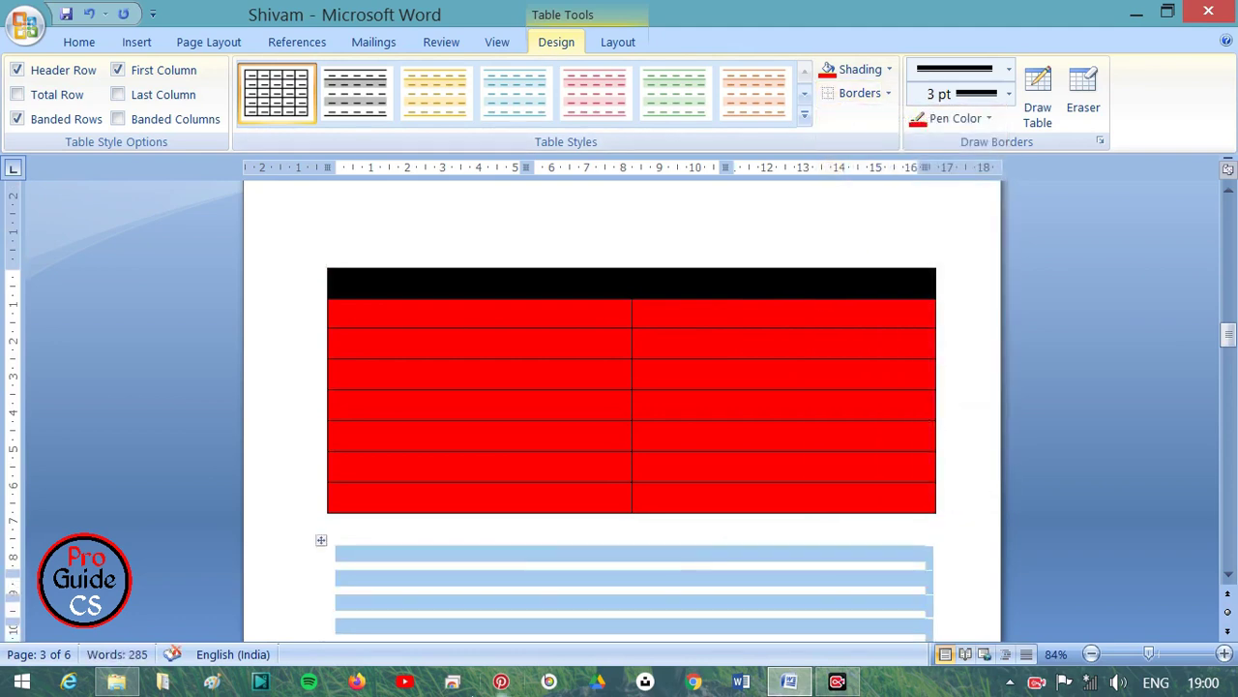
{"action": "scroll", "coordinate": [545, 545], "scroll_direction": "down", "scroll_amount": 3}
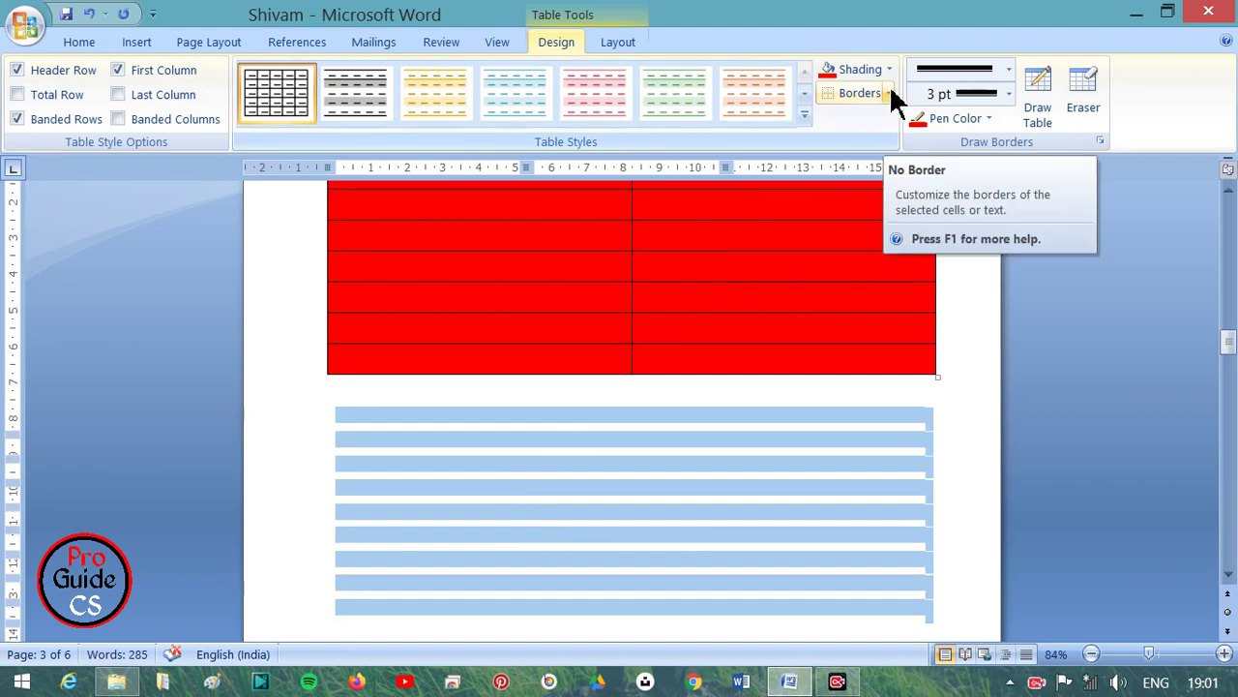
Step: Apply fine dotted borders to every cell of the lower table
{"action": "left_click", "coordinate": [1008, 70]}
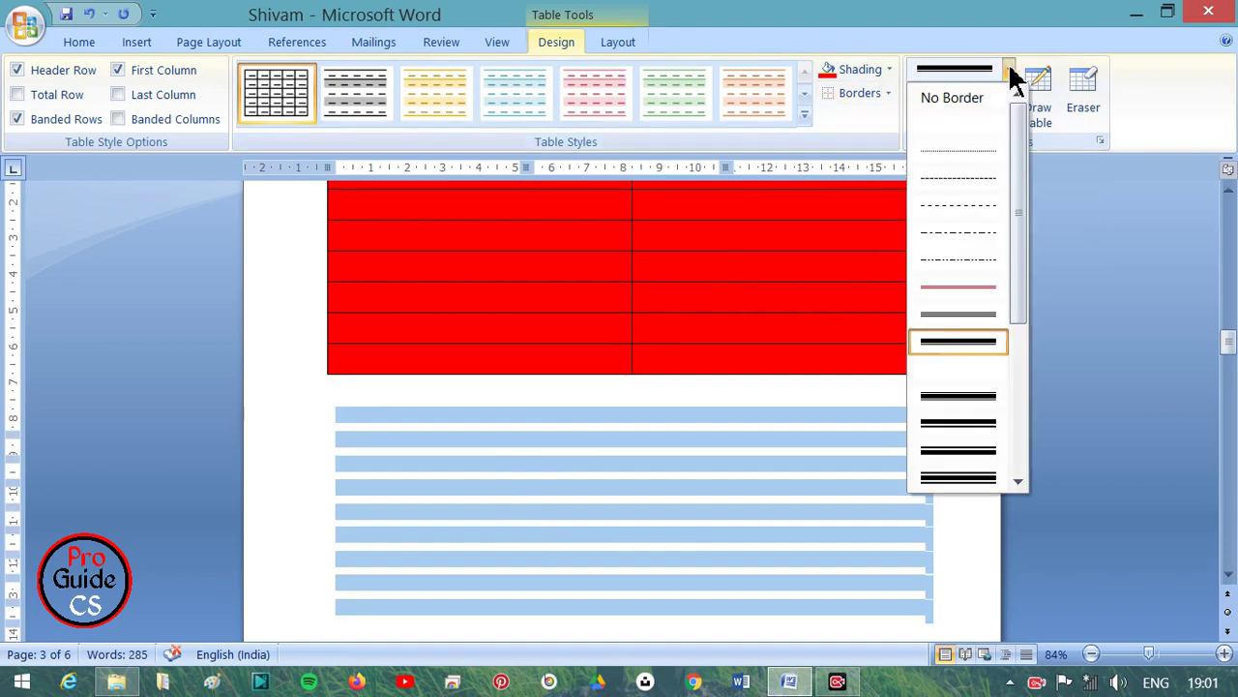
{"action": "left_click", "coordinate": [965, 150]}
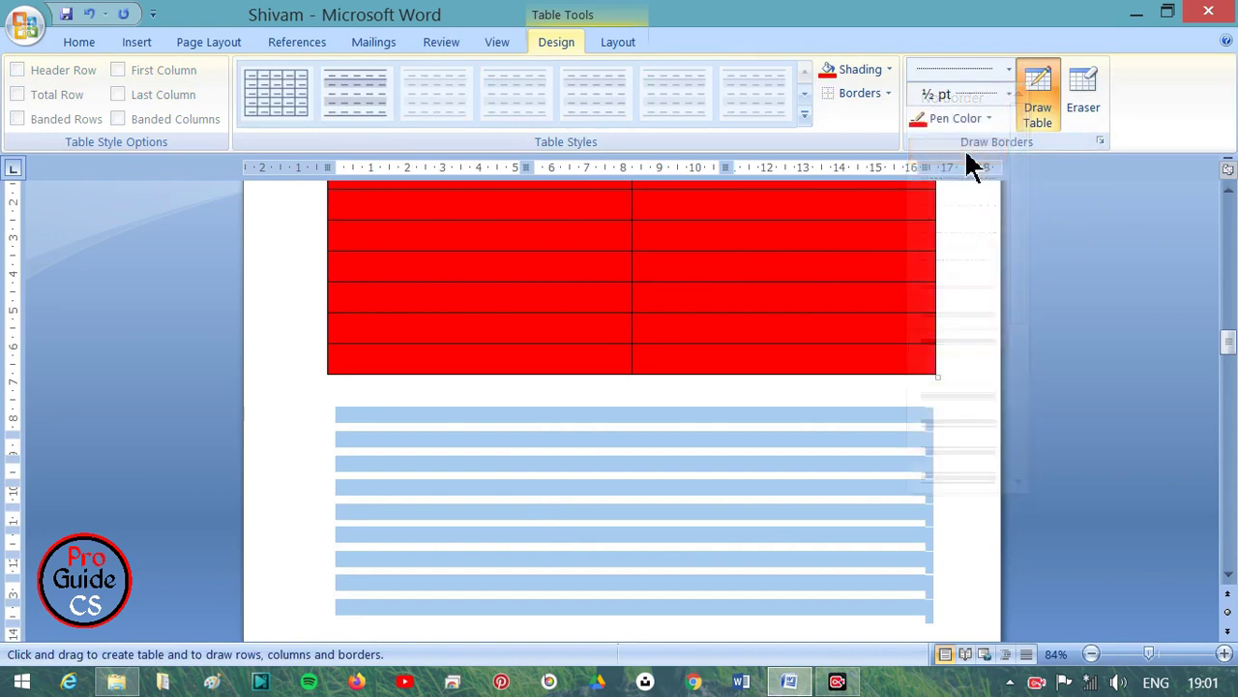
{"action": "left_click", "coordinate": [887, 92]}
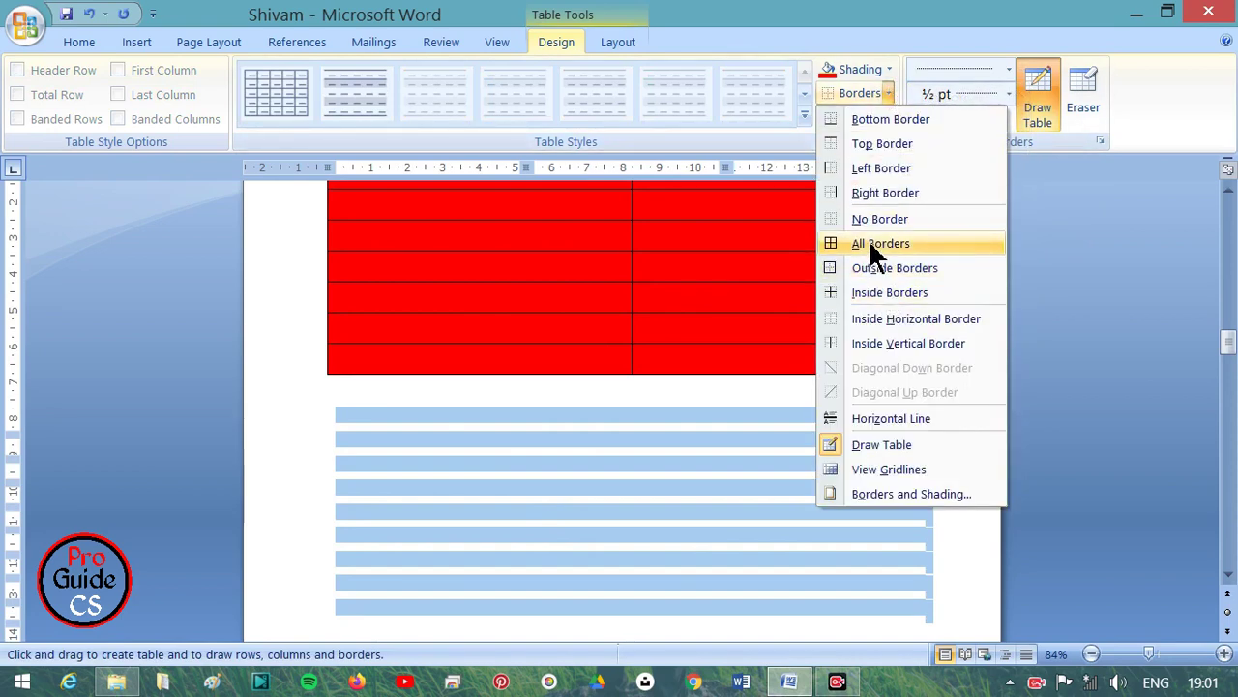
{"action": "left_click", "coordinate": [868, 243]}
{"action": "left_click", "coordinate": [813, 494]}
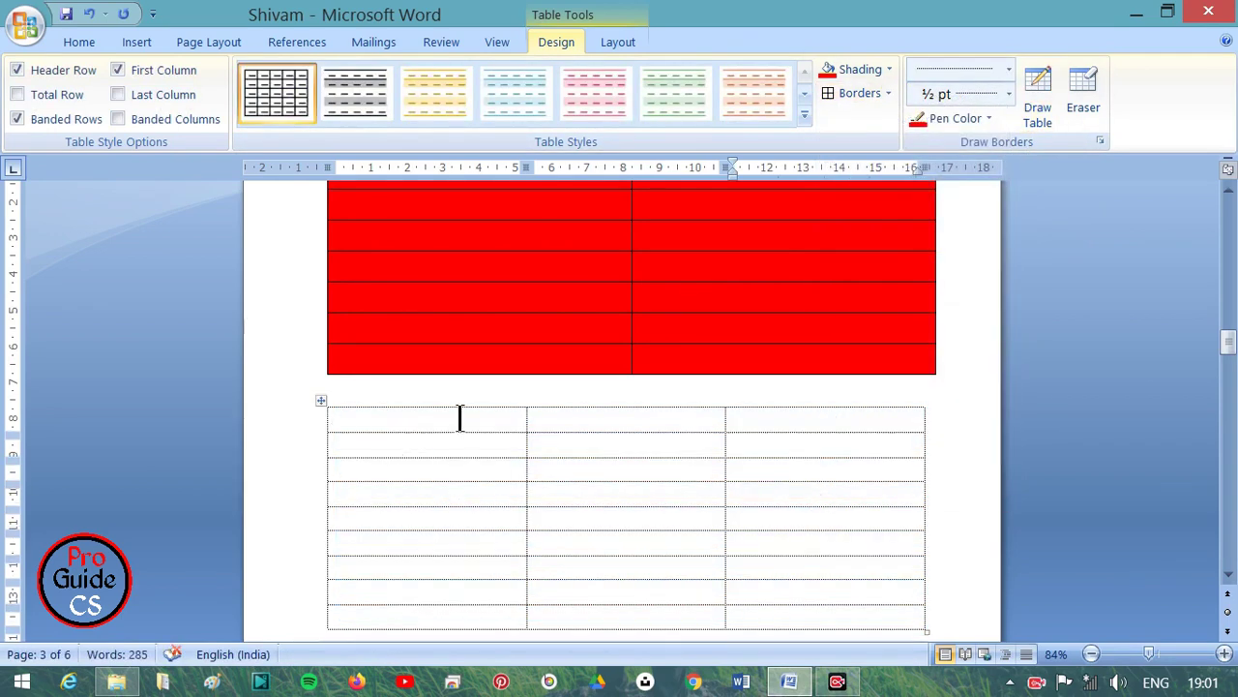
Step: Reselect the lower table and give all its cells double-line borders
{"action": "left_click", "coordinate": [323, 402]}
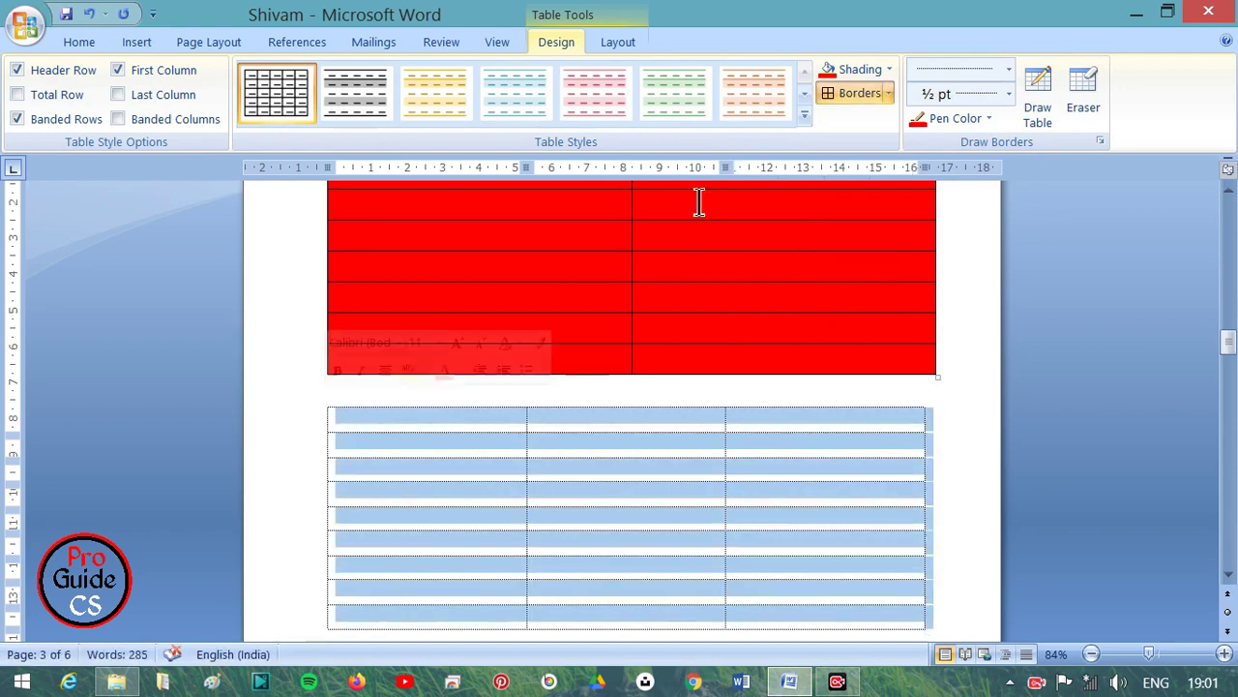
{"action": "left_click", "coordinate": [1006, 72]}
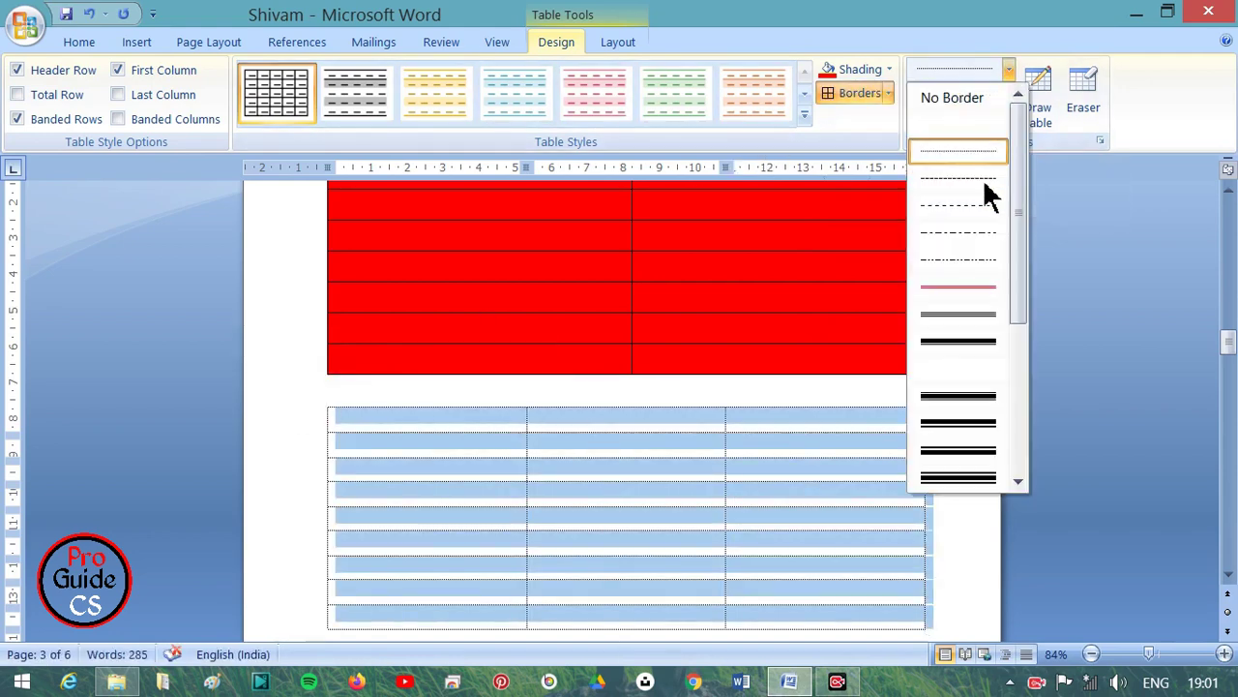
{"action": "left_click", "coordinate": [988, 315]}
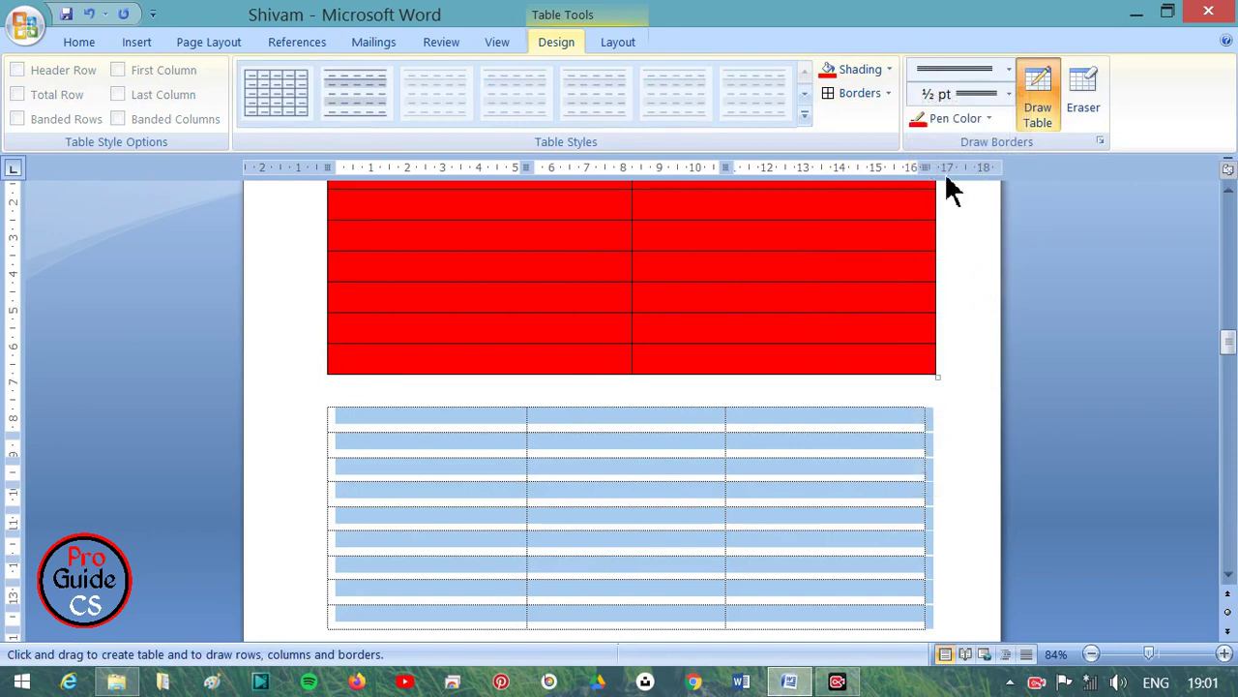
{"action": "left_click", "coordinate": [868, 94]}
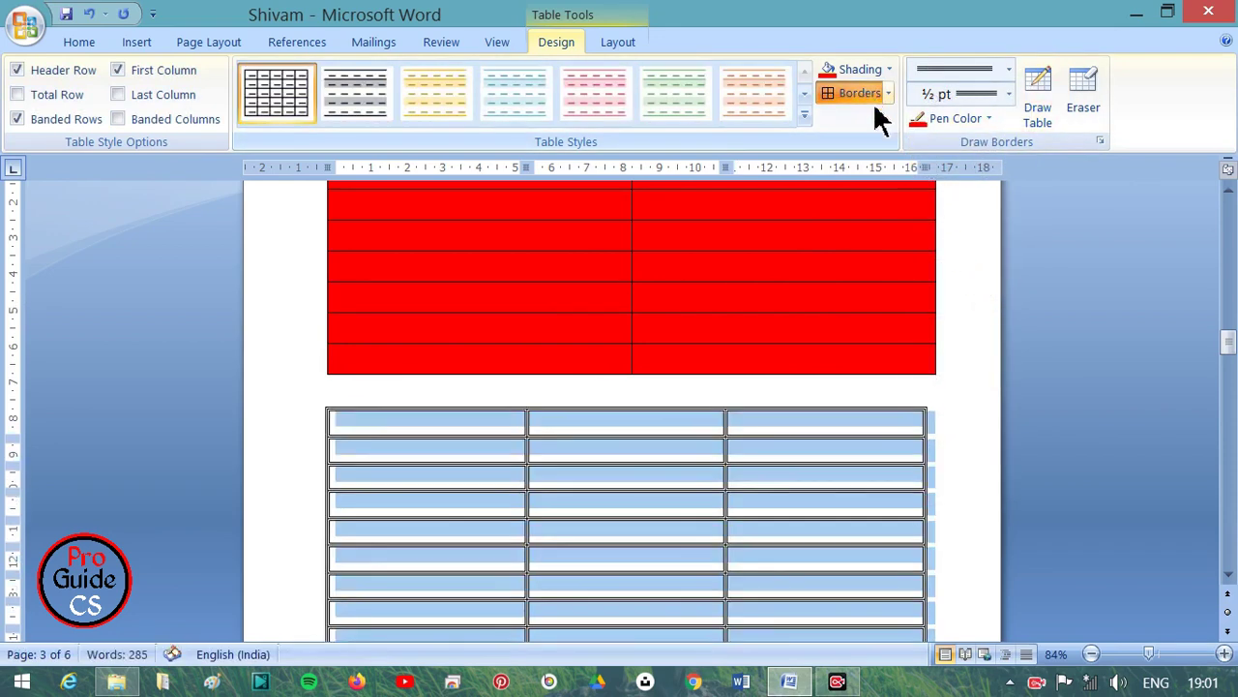
{"action": "left_click", "coordinate": [741, 478]}
{"action": "scroll", "coordinate": [602, 503], "scroll_direction": "down", "scroll_amount": 3}
{"action": "scroll", "coordinate": [594, 487], "scroll_direction": "up", "scroll_amount": 4}
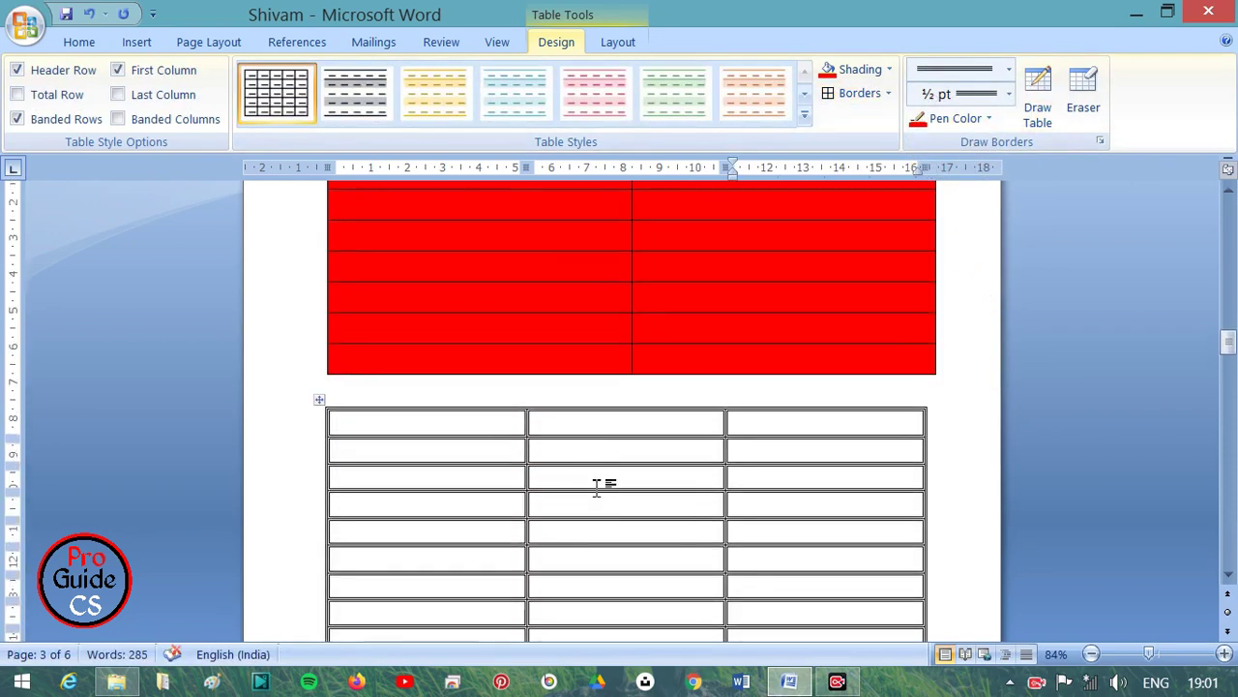
{"action": "scroll", "coordinate": [561, 423], "scroll_direction": "up", "scroll_amount": 5}
Step: Select the red and black table and apply double-line borders to it
{"action": "left_click", "coordinate": [321, 359]}
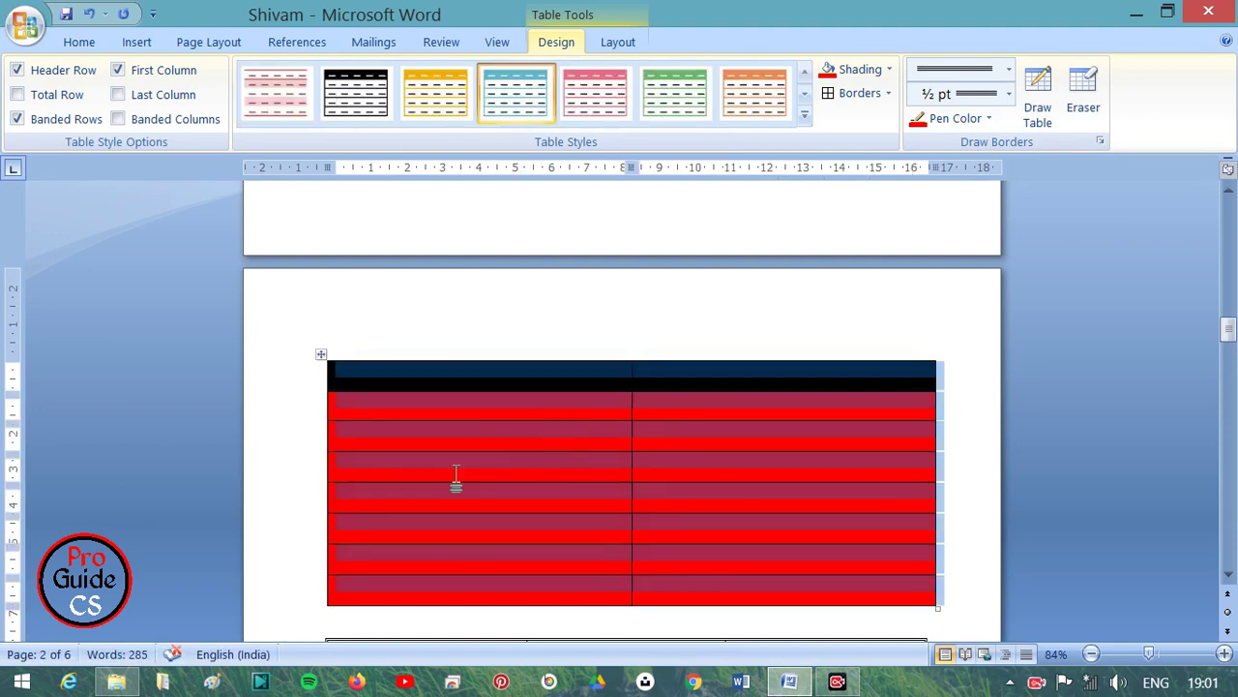
{"action": "left_click", "coordinate": [881, 97]}
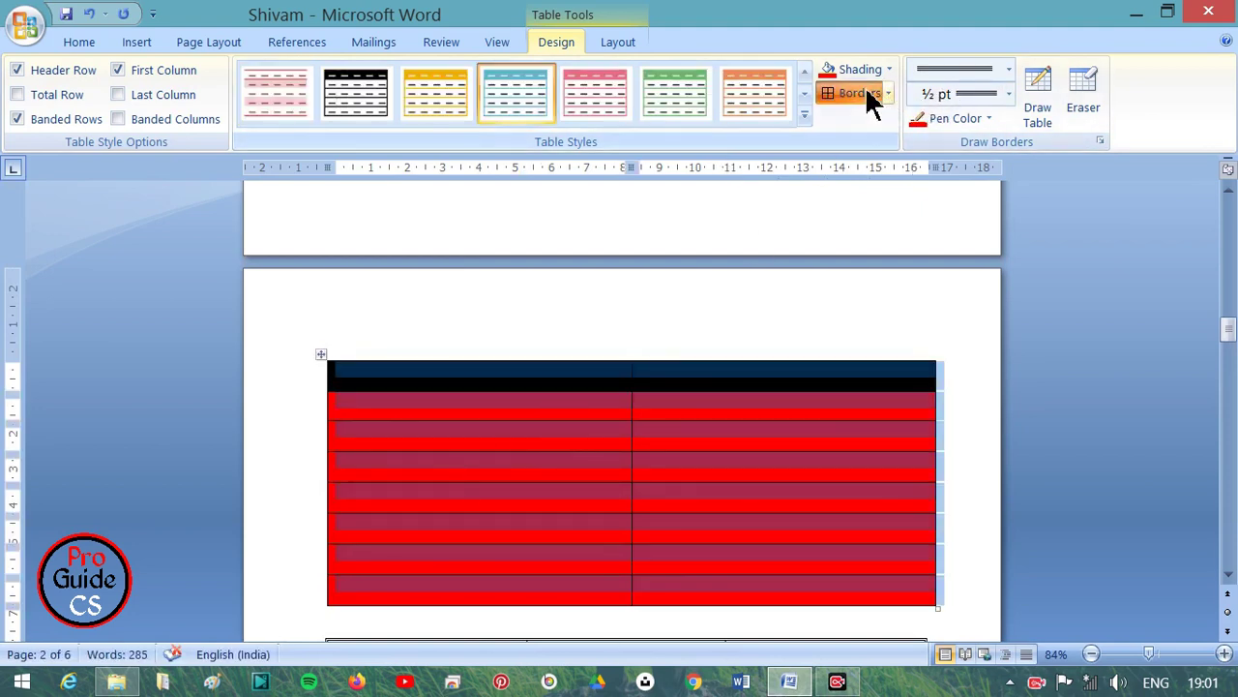
{"action": "left_click", "coordinate": [869, 452]}
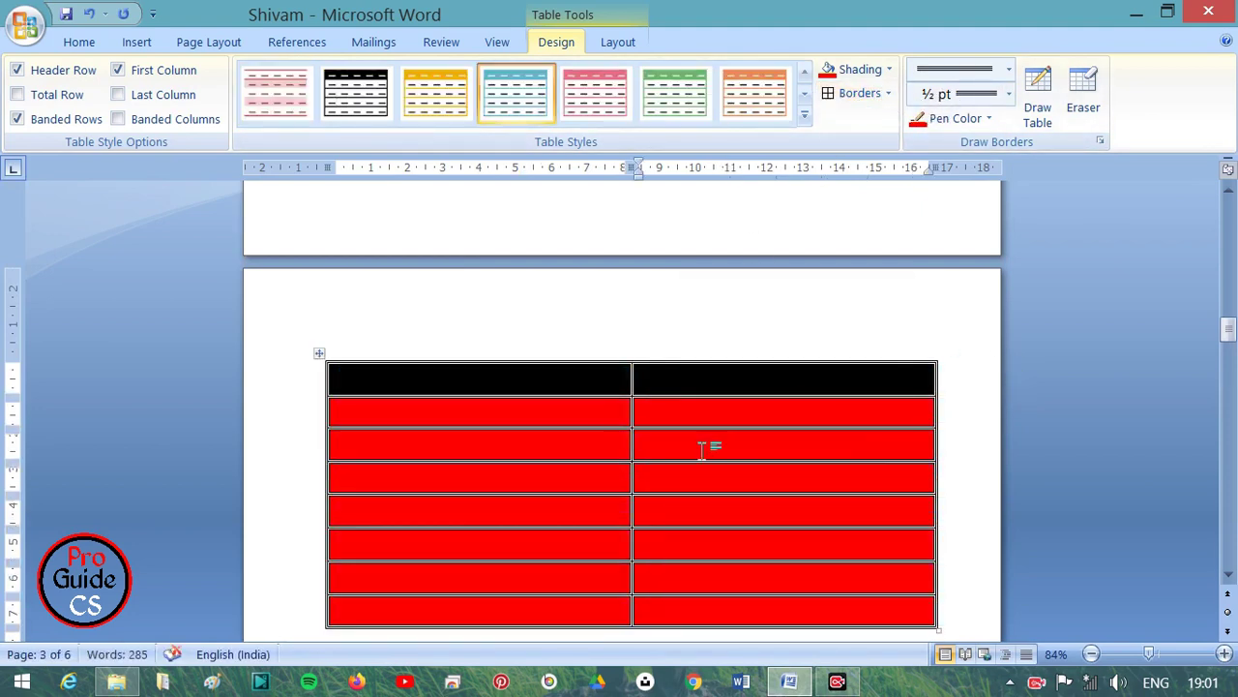
Step: Switch the red table to fine dashed borders on every cell, then deselect it
{"action": "left_click", "coordinate": [322, 358]}
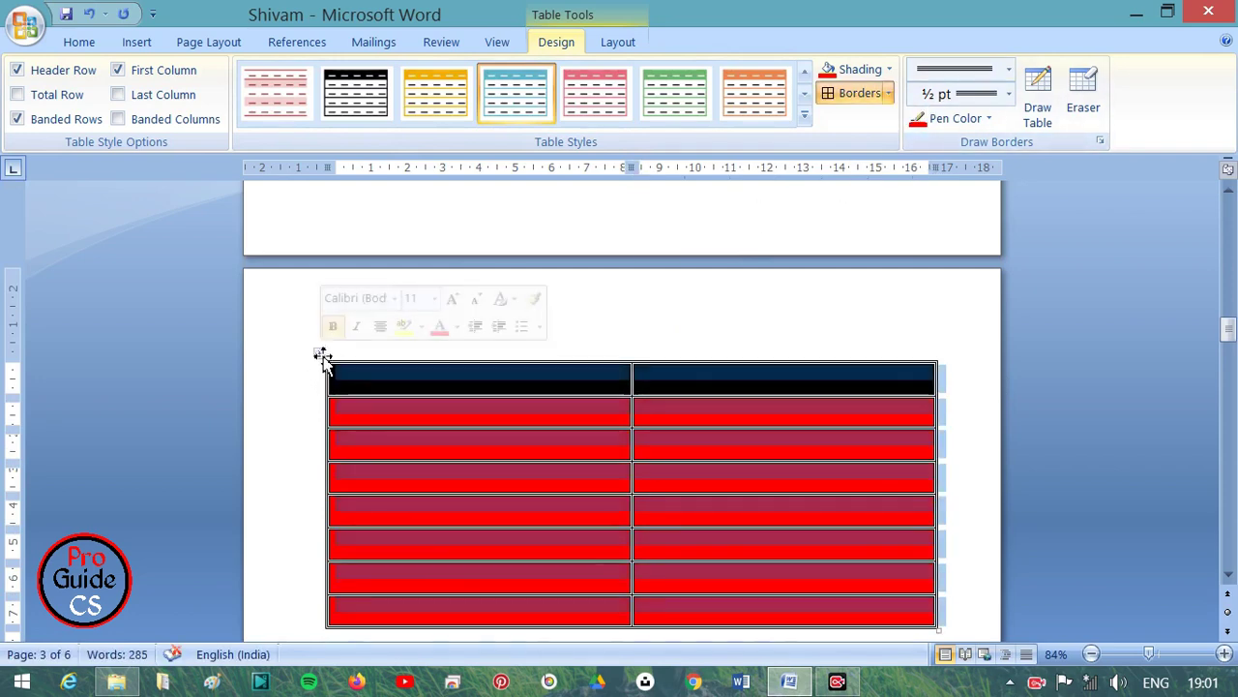
{"action": "left_click", "coordinate": [1006, 93]}
{"action": "left_click", "coordinate": [1006, 69]}
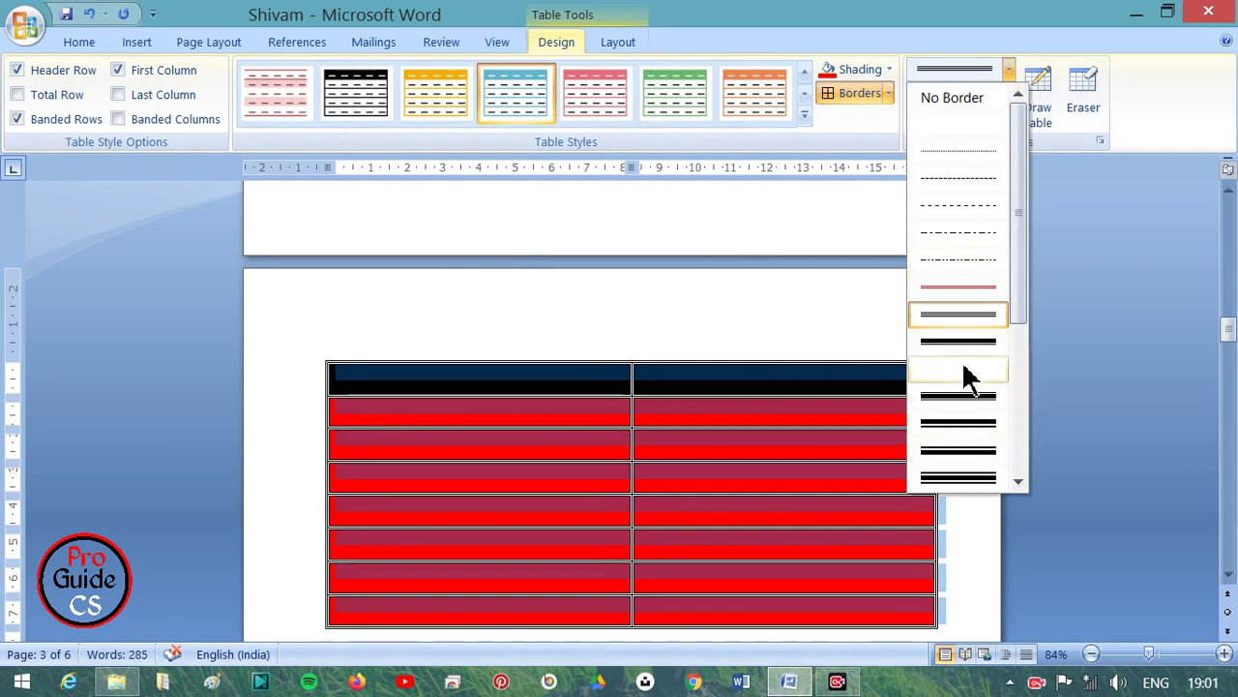
{"action": "left_click", "coordinate": [973, 180]}
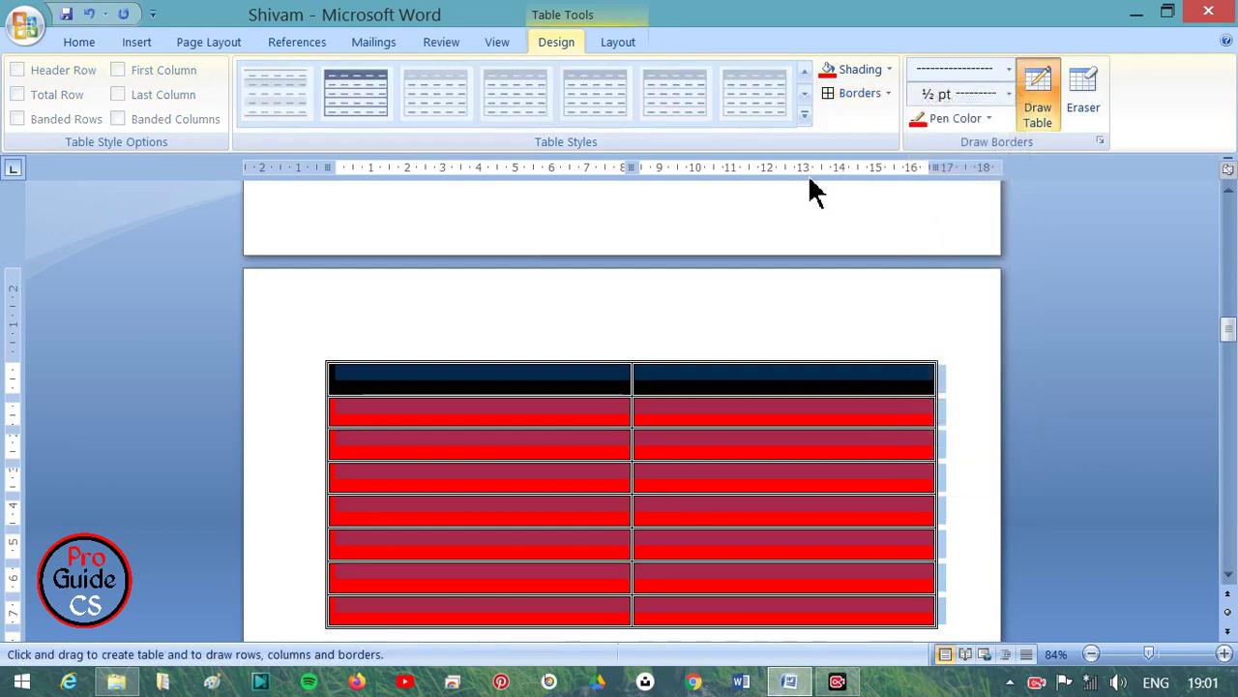
{"action": "left_click", "coordinate": [887, 94]}
{"action": "left_click", "coordinate": [890, 242]}
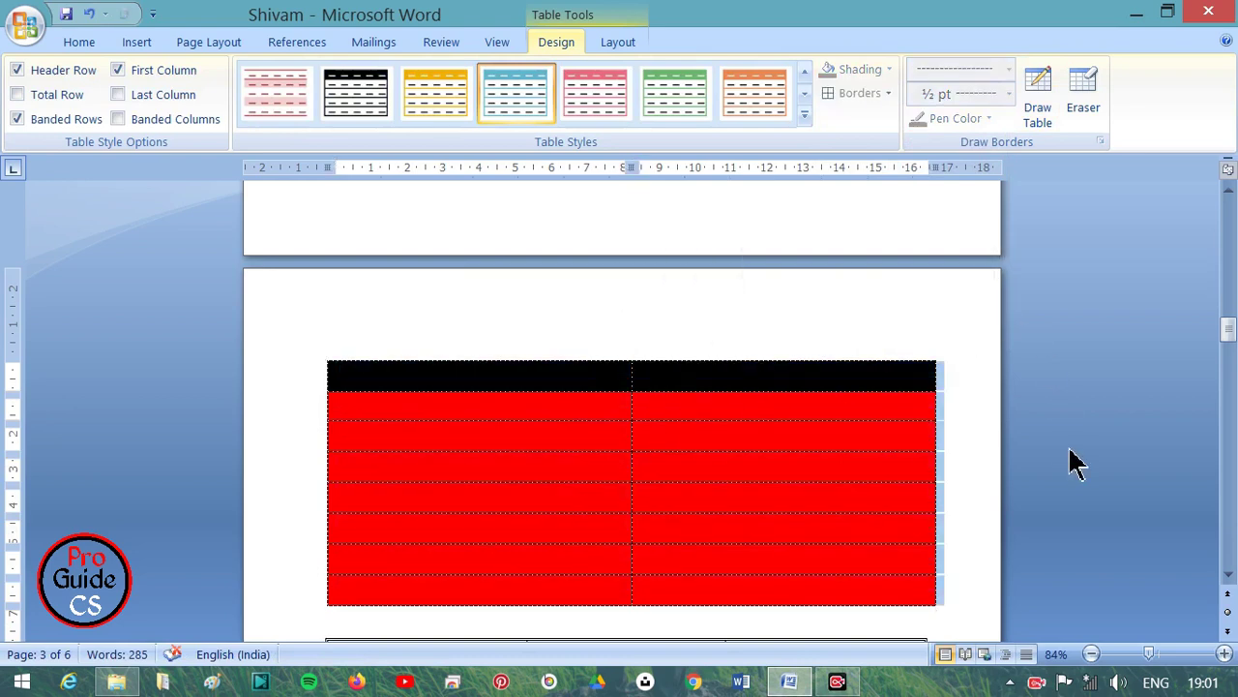
{"action": "left_click", "coordinate": [776, 534]}
{"action": "scroll", "coordinate": [638, 493], "scroll_direction": "down", "scroll_amount": 2}
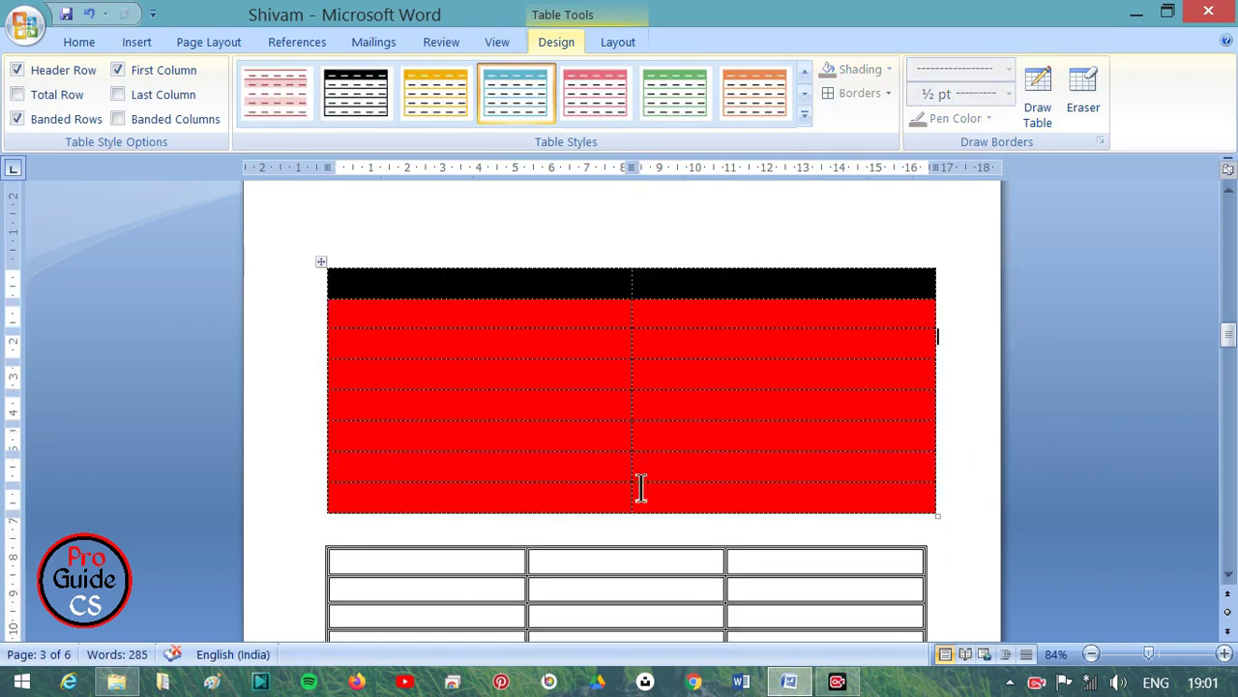
{"action": "scroll", "coordinate": [638, 487], "scroll_direction": "down", "scroll_amount": 2}
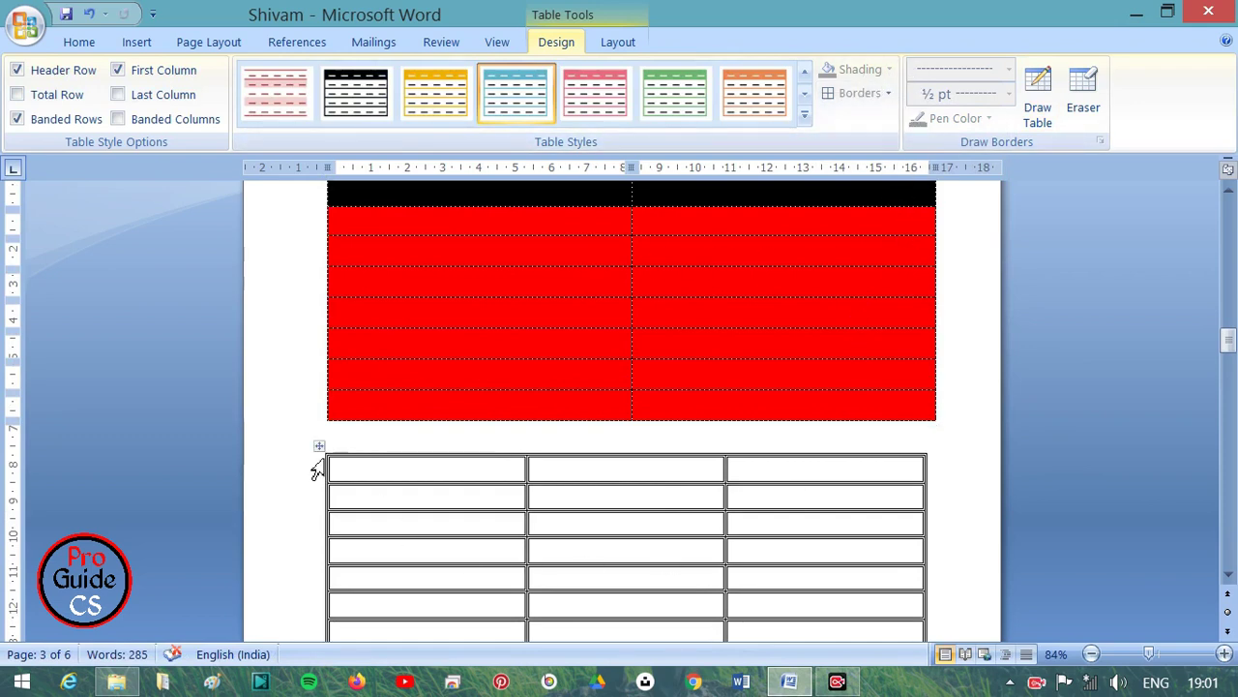
Step: Select the lower three-column table and shade it Yellow
{"action": "left_click", "coordinate": [319, 446]}
{"action": "left_click", "coordinate": [883, 69]}
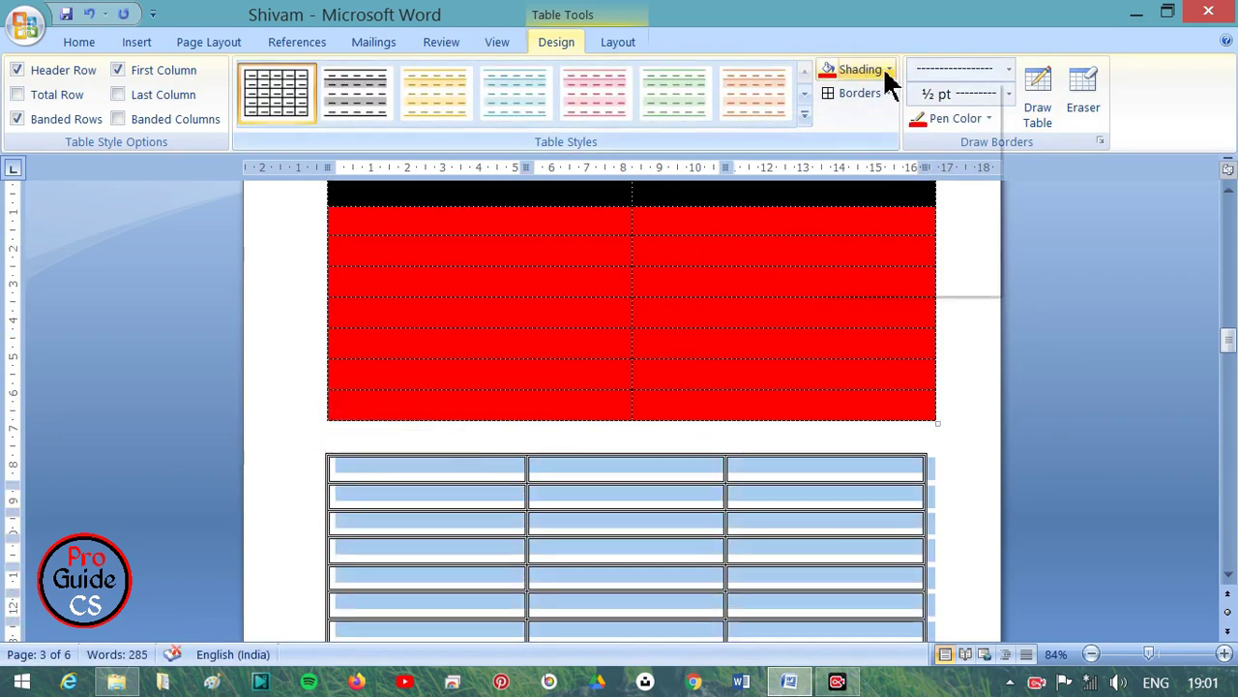
{"action": "left_click", "coordinate": [883, 234]}
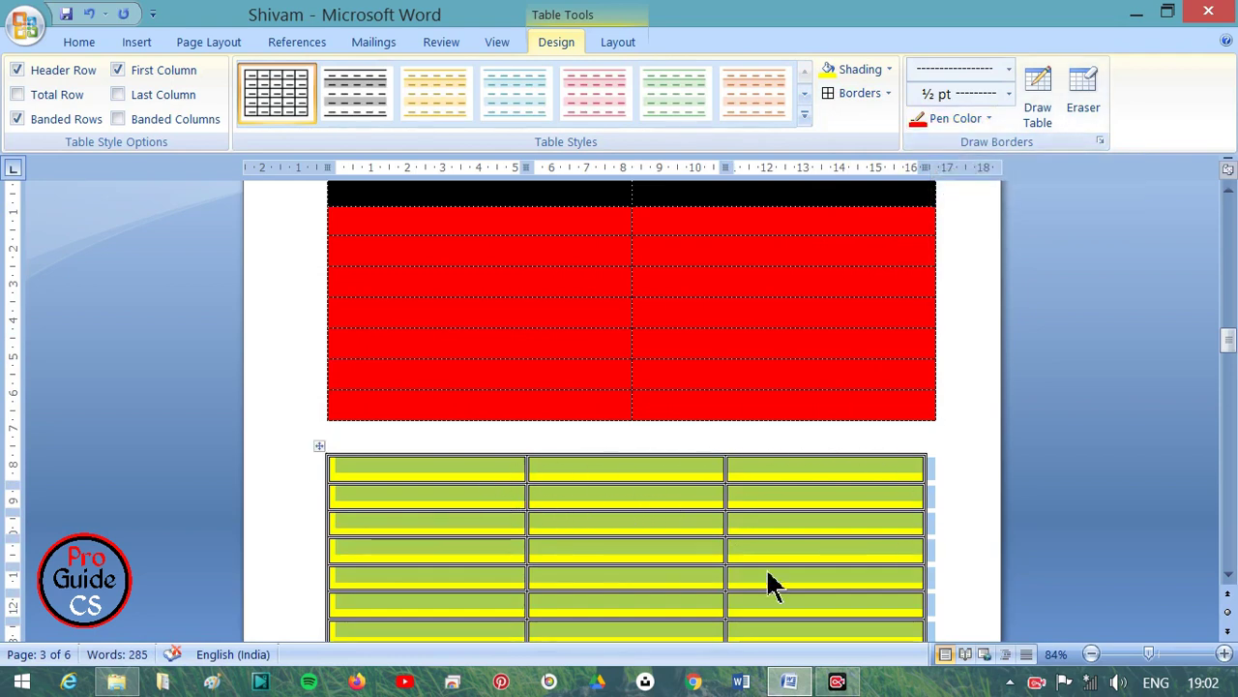
{"action": "scroll", "coordinate": [572, 470], "scroll_direction": "down", "scroll_amount": 3}
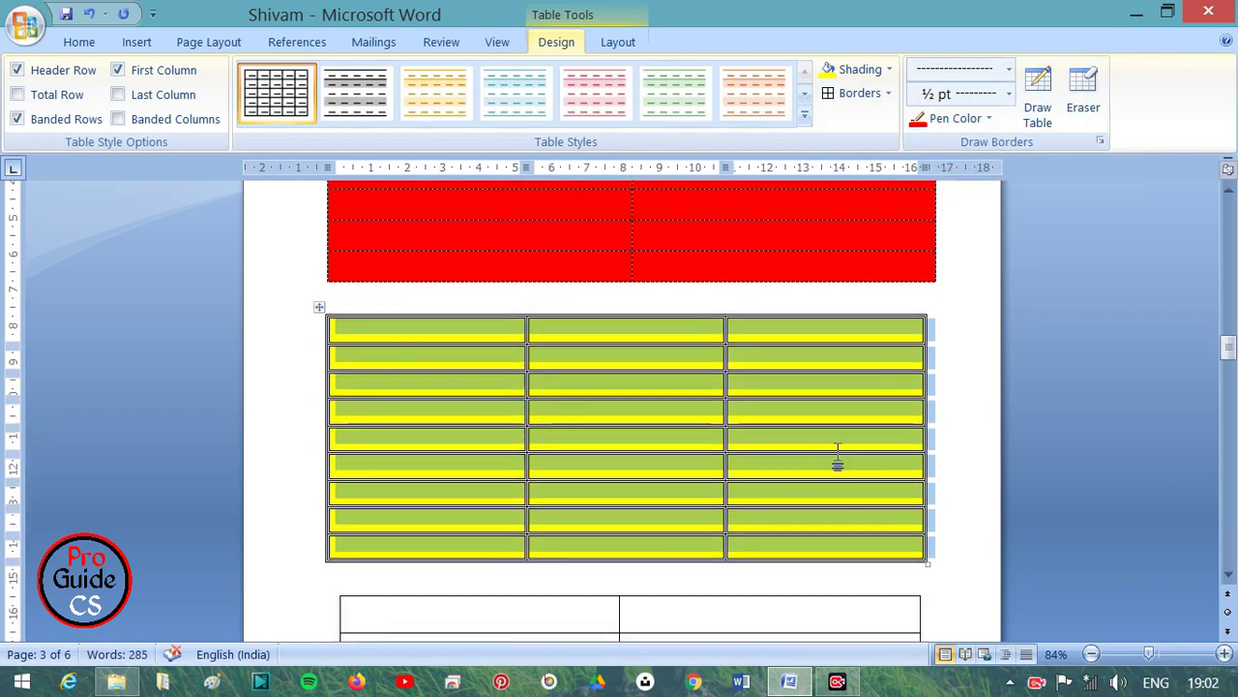
Step: Reselect the whole yellow table, ready to choose a border pen colour
{"action": "left_click", "coordinate": [332, 283]}
{"action": "left_click", "coordinate": [325, 319]}
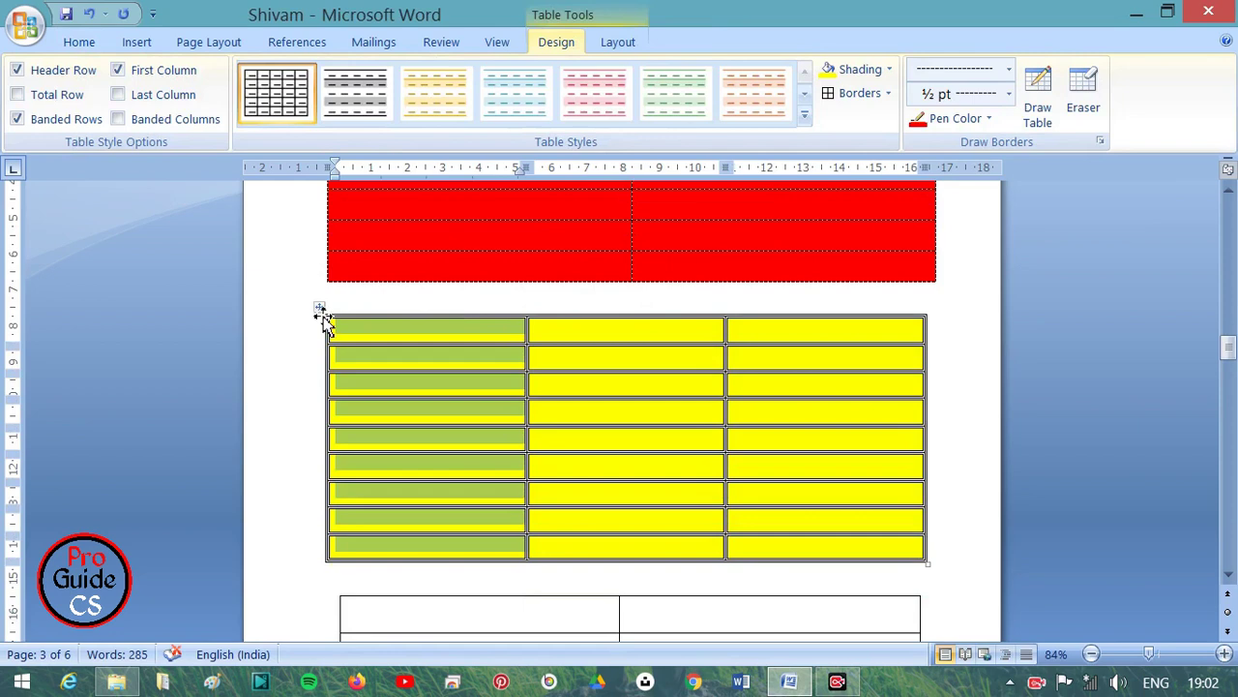
{"action": "left_click", "coordinate": [322, 312]}
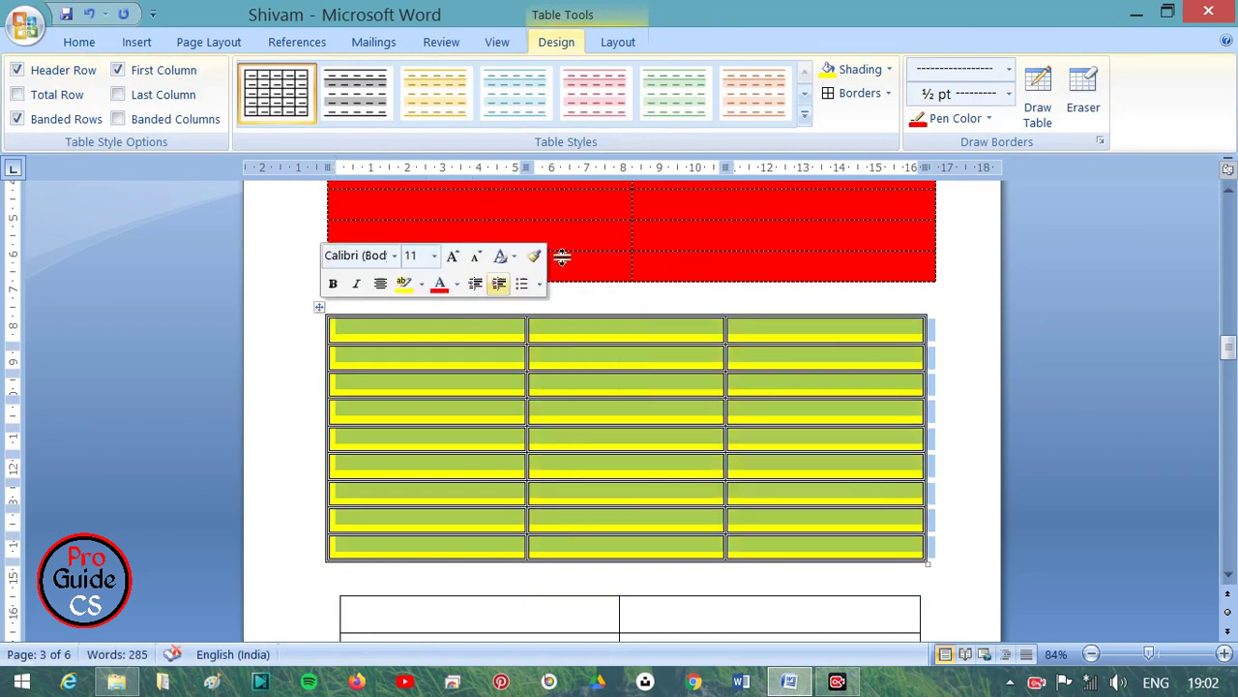
{"action": "left_click", "coordinate": [988, 117]}
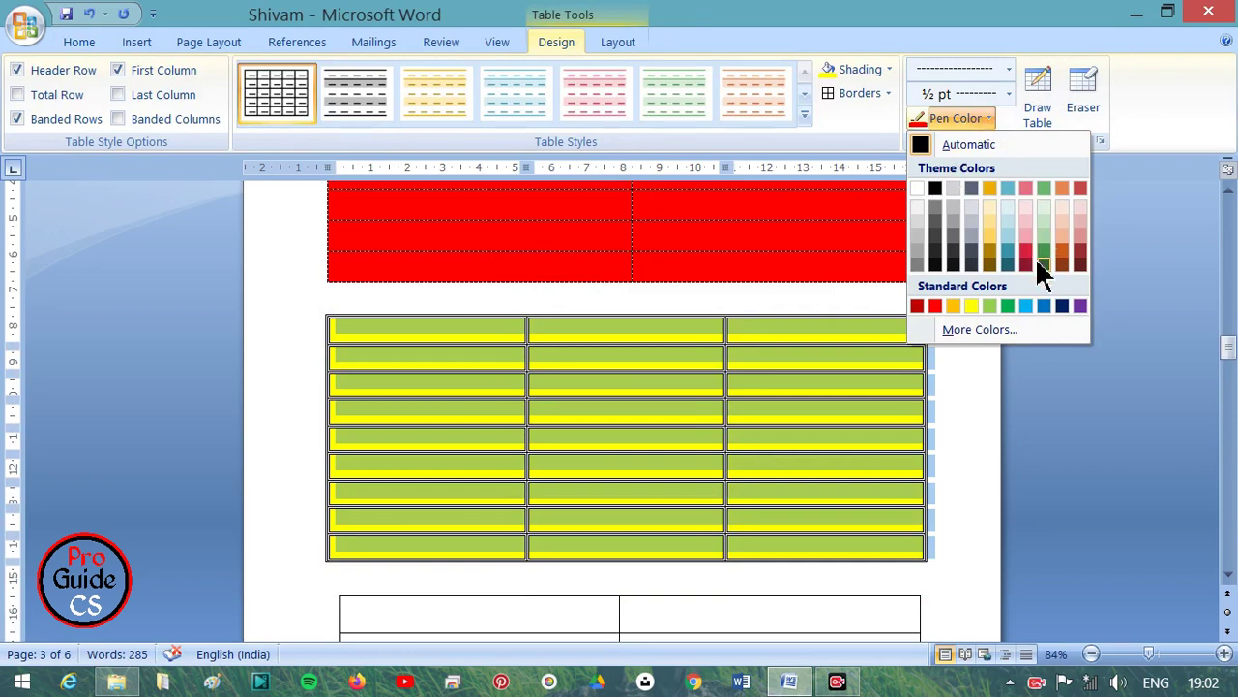
Step: Choose a red pen and thick solid line style, and apply borders to the yellow table
{"action": "left_click", "coordinate": [939, 306]}
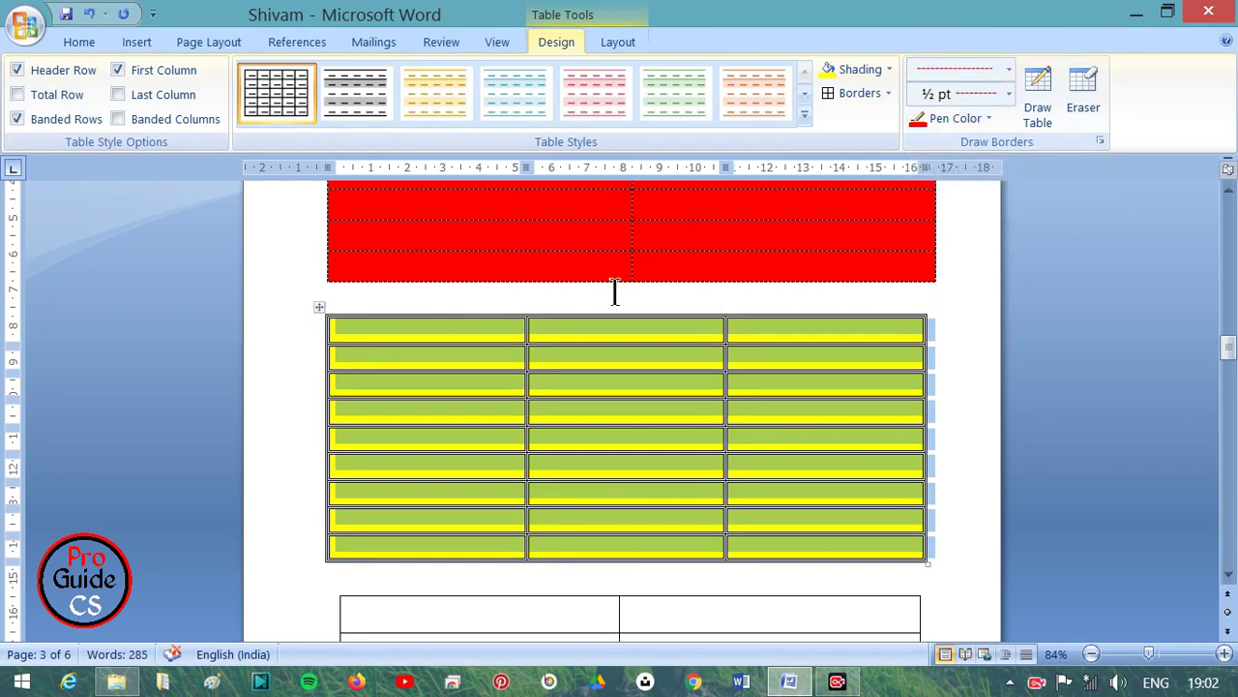
{"action": "left_click", "coordinate": [1009, 69]}
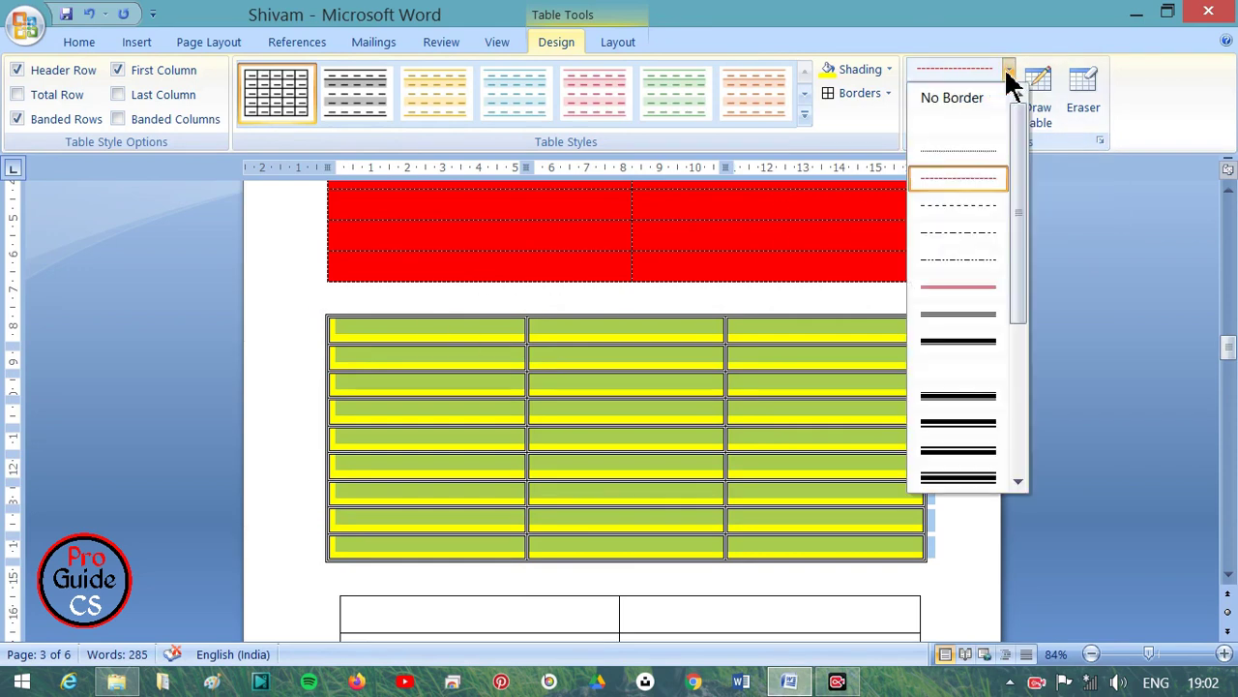
{"action": "left_click", "coordinate": [976, 343]}
{"action": "left_click", "coordinate": [881, 92]}
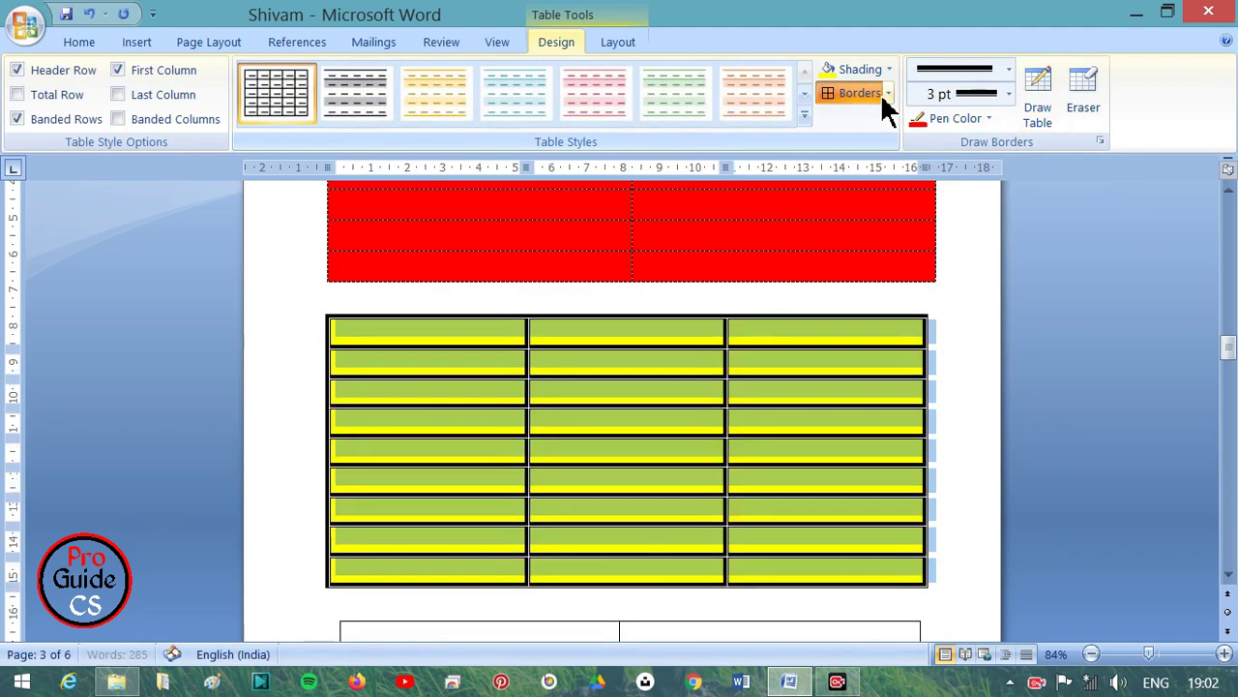
{"action": "left_click", "coordinate": [919, 306]}
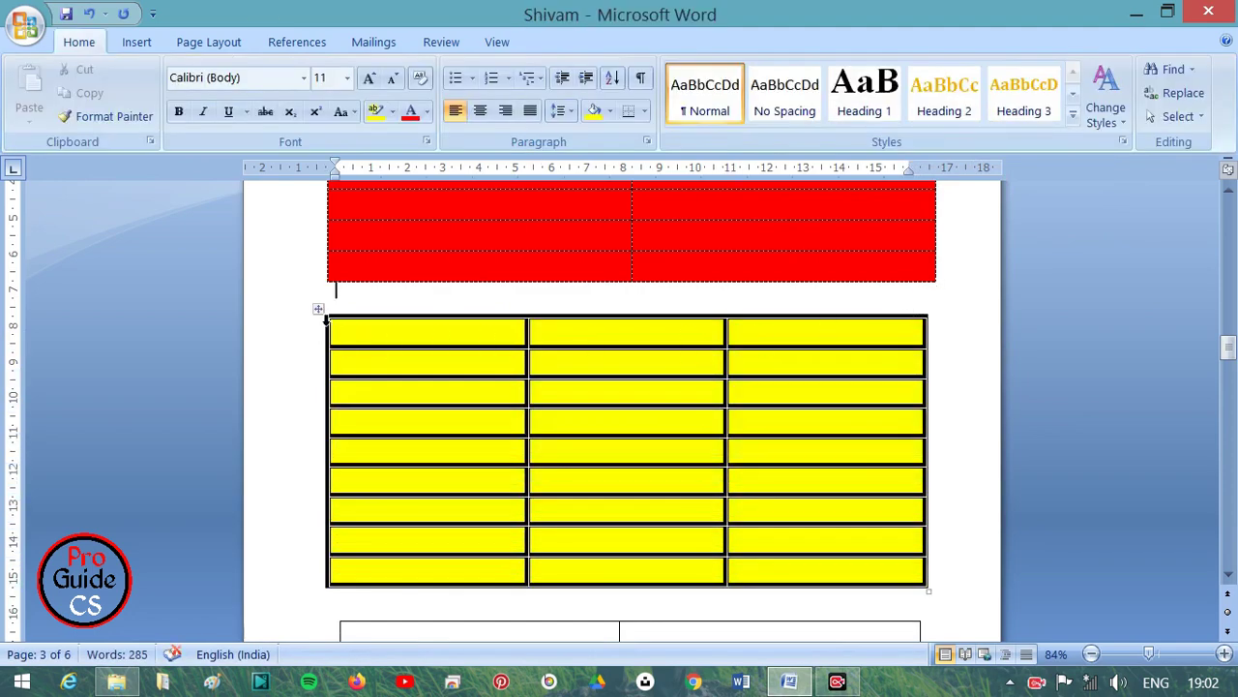
Step: Reselect the yellow table and replace its black borders with red 3 pt borders on every cell
{"action": "left_click", "coordinate": [319, 309]}
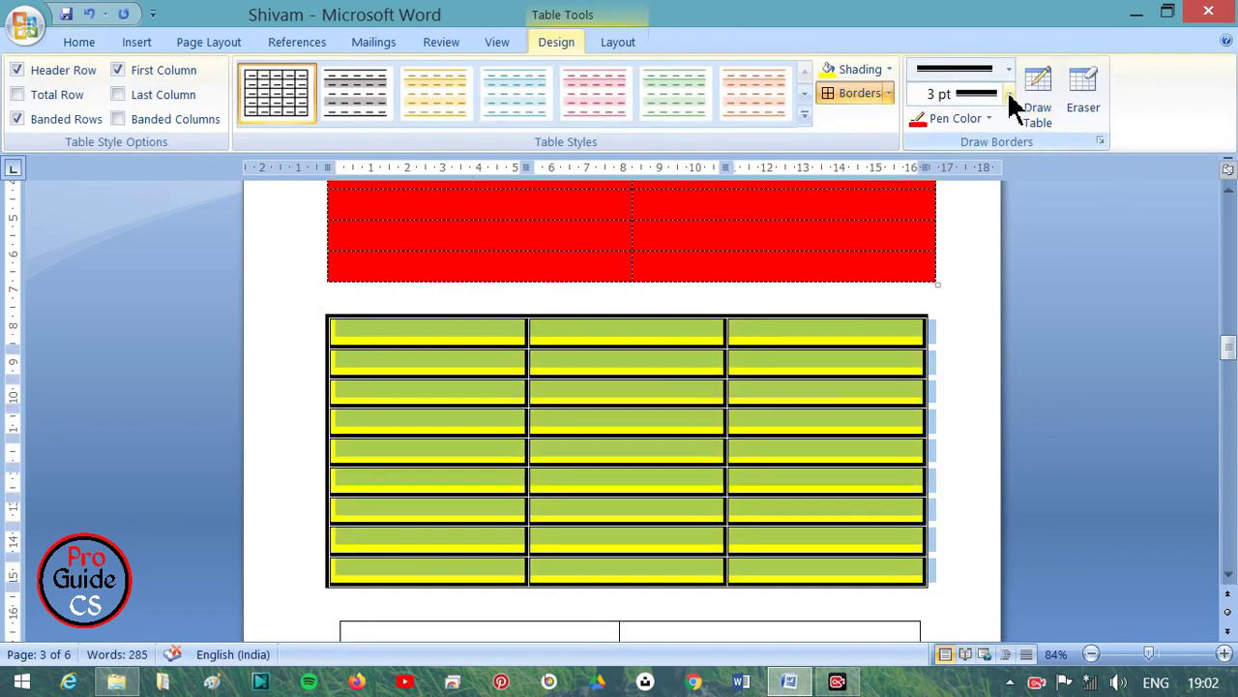
{"action": "left_click", "coordinate": [961, 115]}
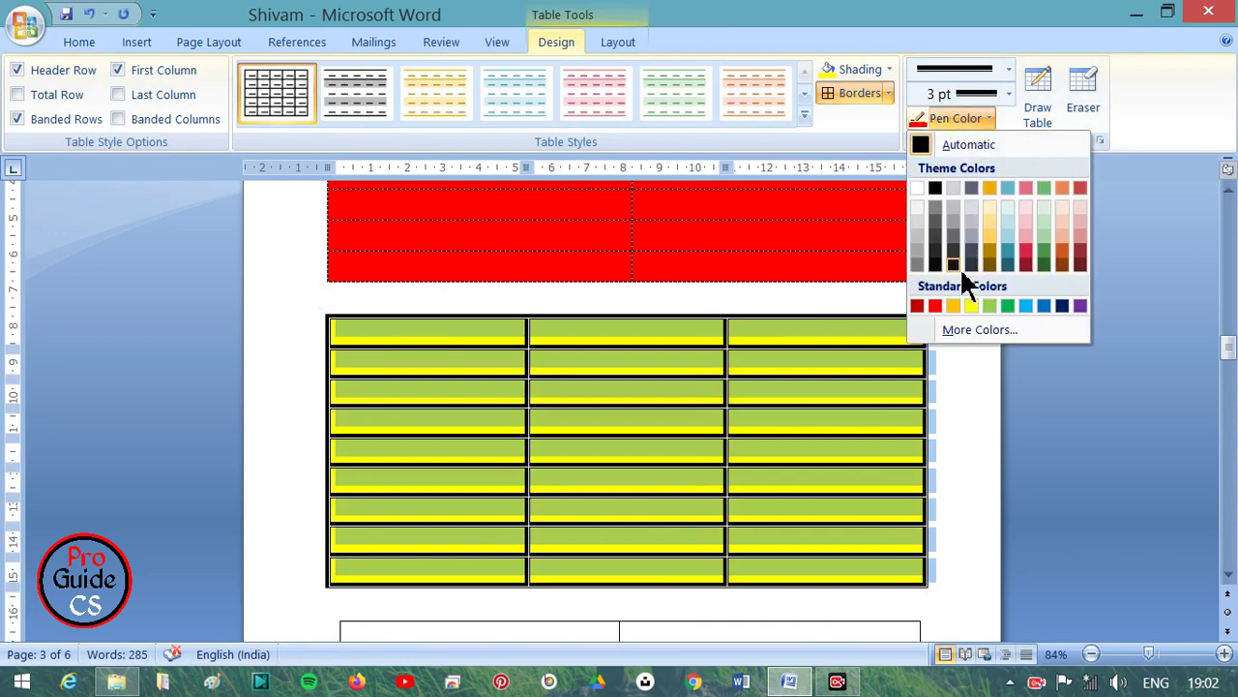
{"action": "left_click", "coordinate": [935, 306]}
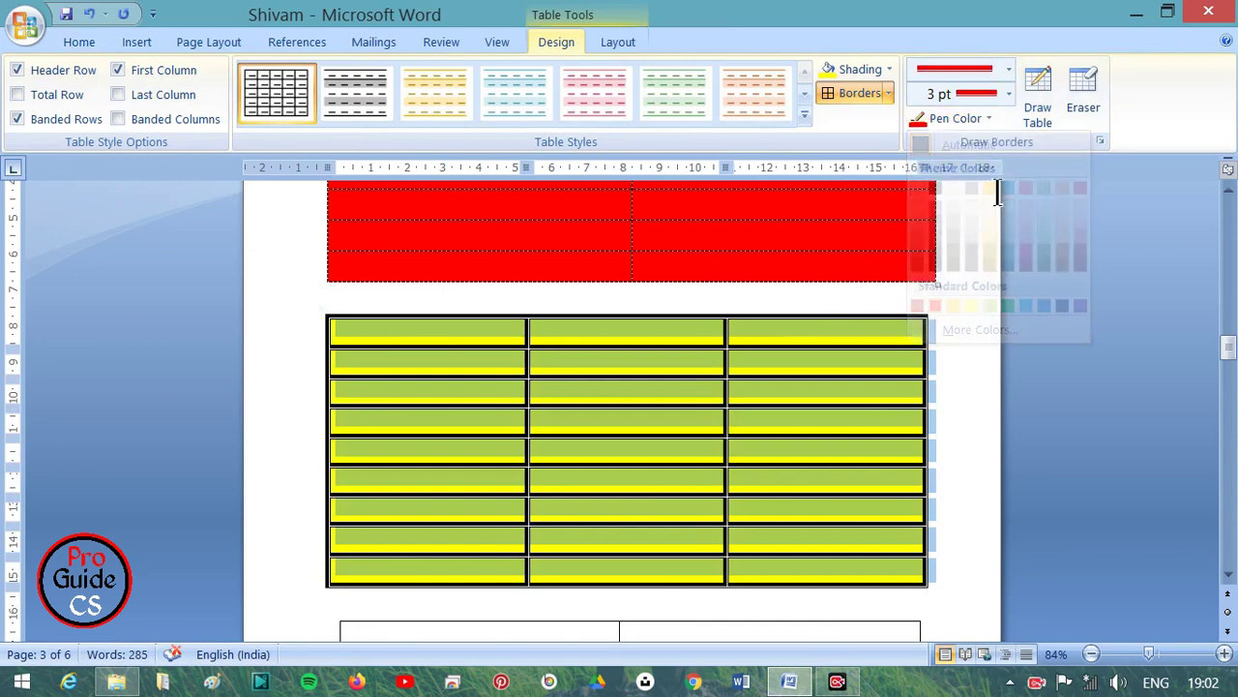
{"action": "left_click", "coordinate": [874, 95]}
{"action": "left_click", "coordinate": [874, 95]}
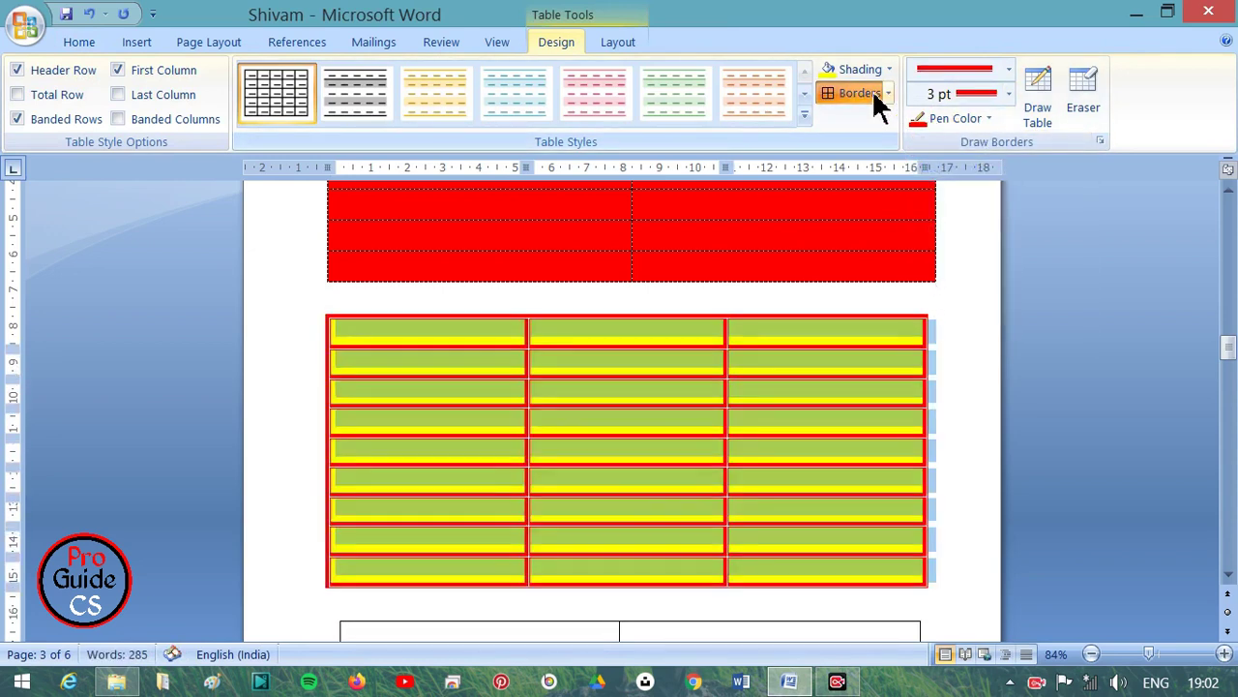
{"action": "left_click", "coordinate": [944, 340]}
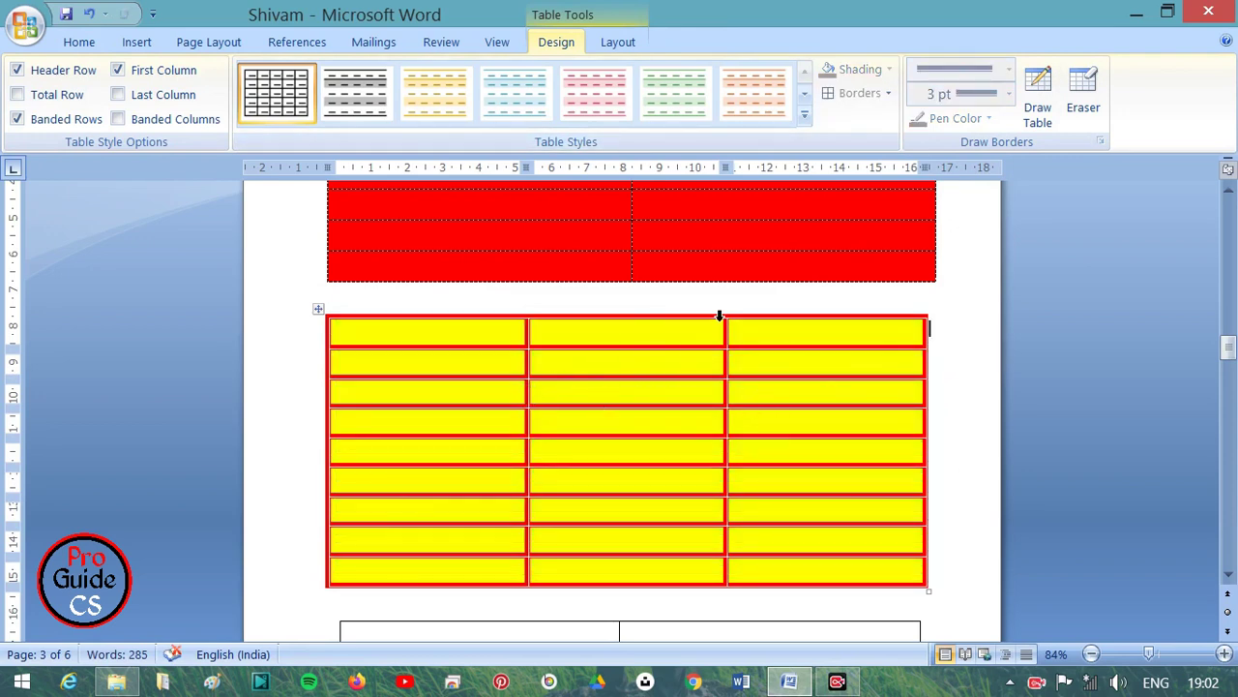
Step: Select the lower plain table and draw a red line across its bottom-right cell
{"action": "scroll", "coordinate": [1053, 326], "scroll_direction": "down", "scroll_amount": 5}
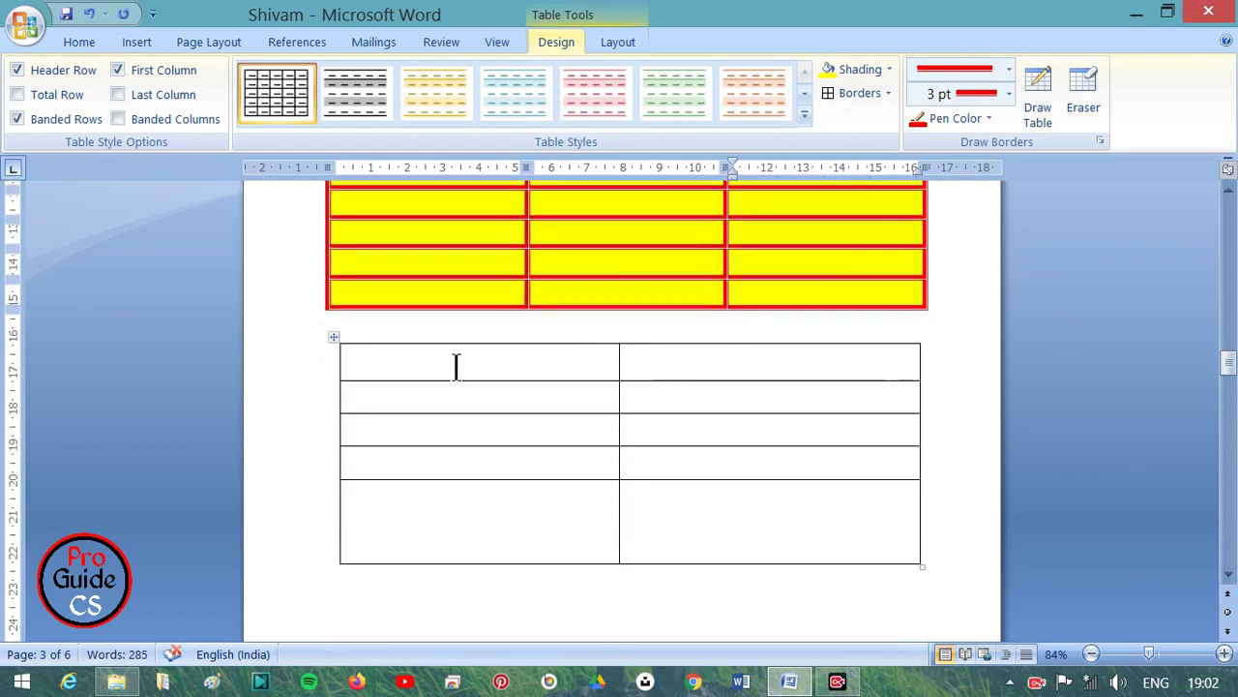
{"action": "left_click", "coordinate": [445, 364]}
{"action": "left_click", "coordinate": [332, 337]}
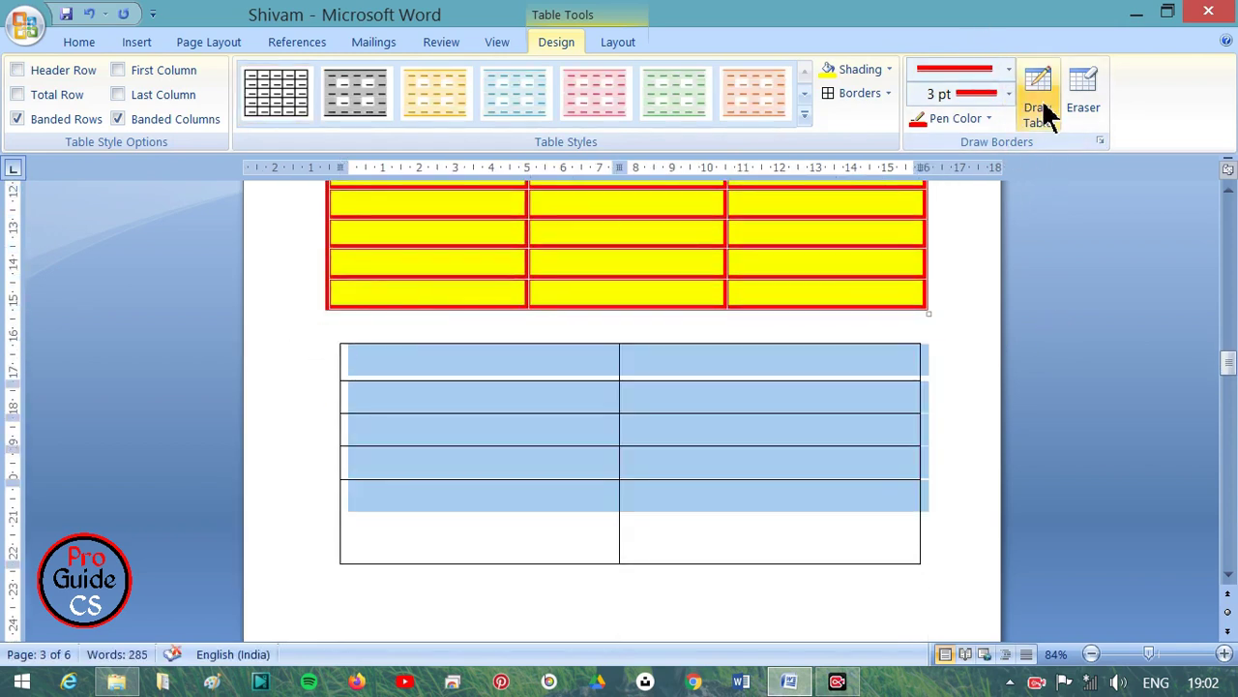
{"action": "left_click", "coordinate": [1064, 230]}
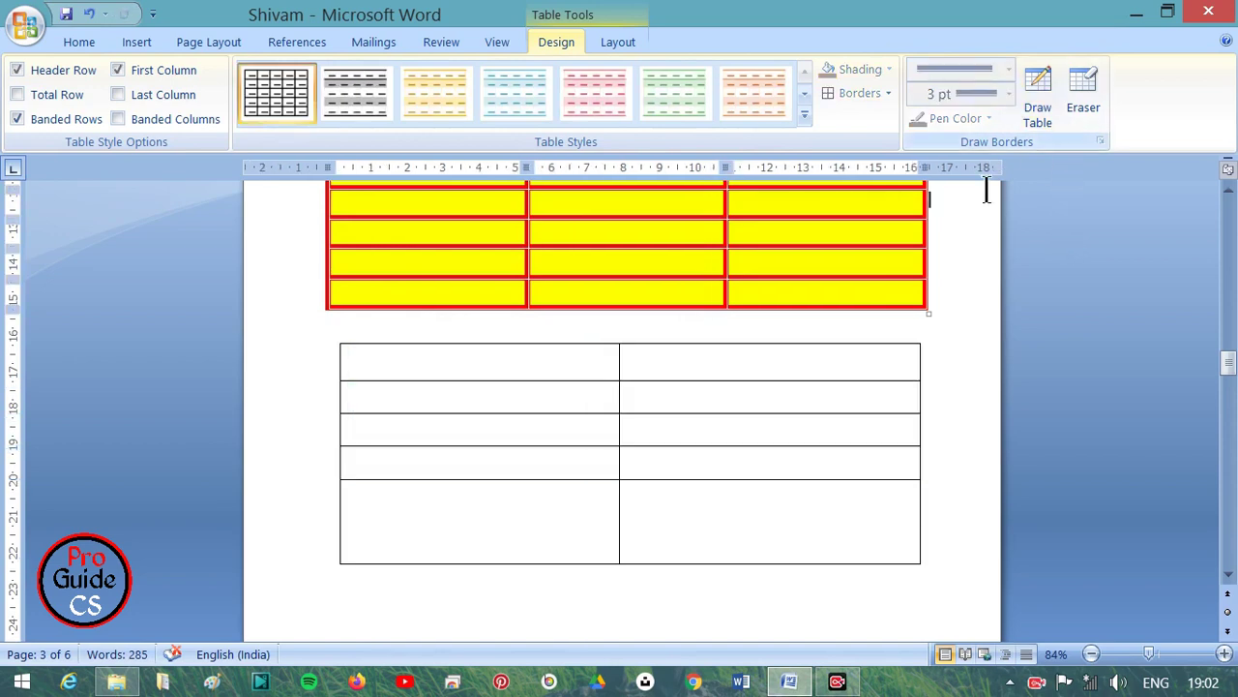
{"action": "left_click", "coordinate": [334, 341]}
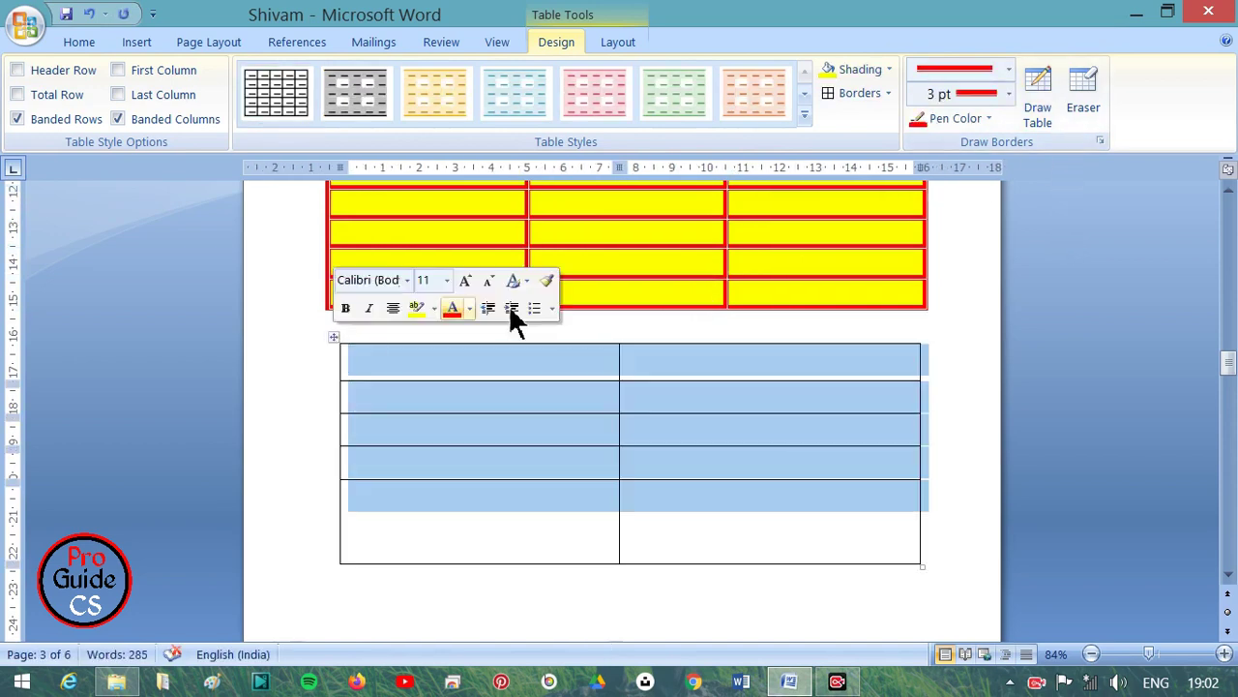
{"action": "left_click", "coordinate": [1039, 116]}
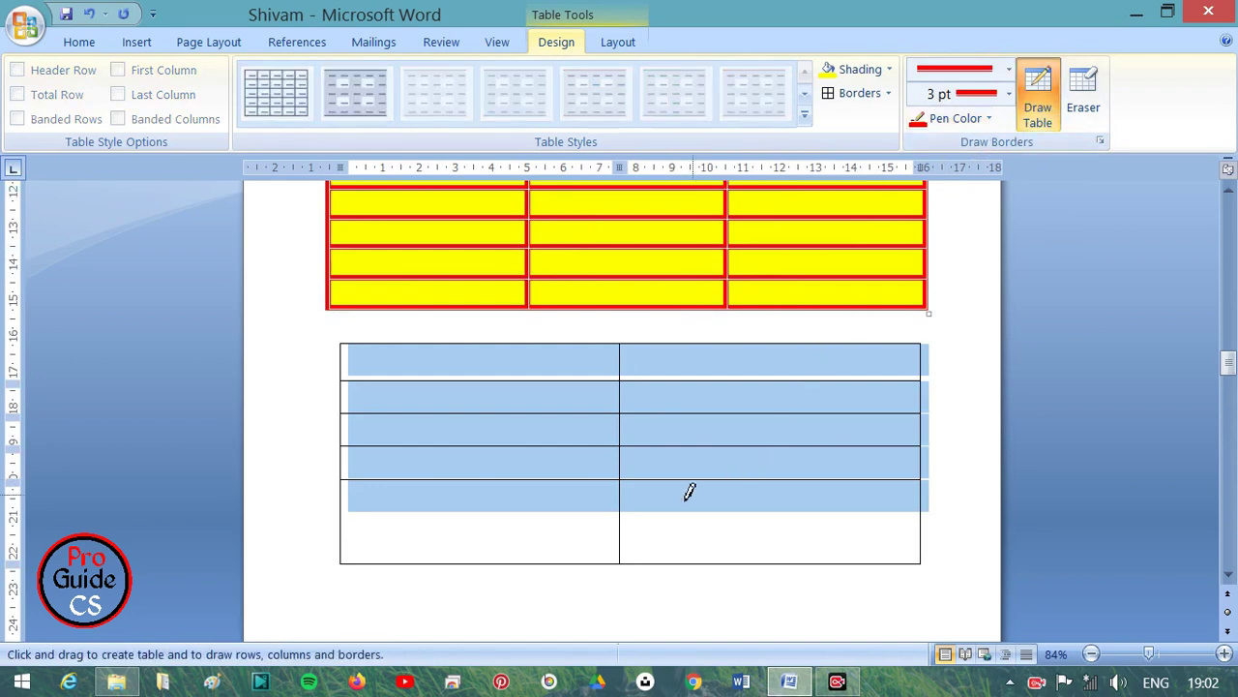
{"action": "left_click_drag", "start_coordinate": [624, 522], "coordinate": [840, 515]}
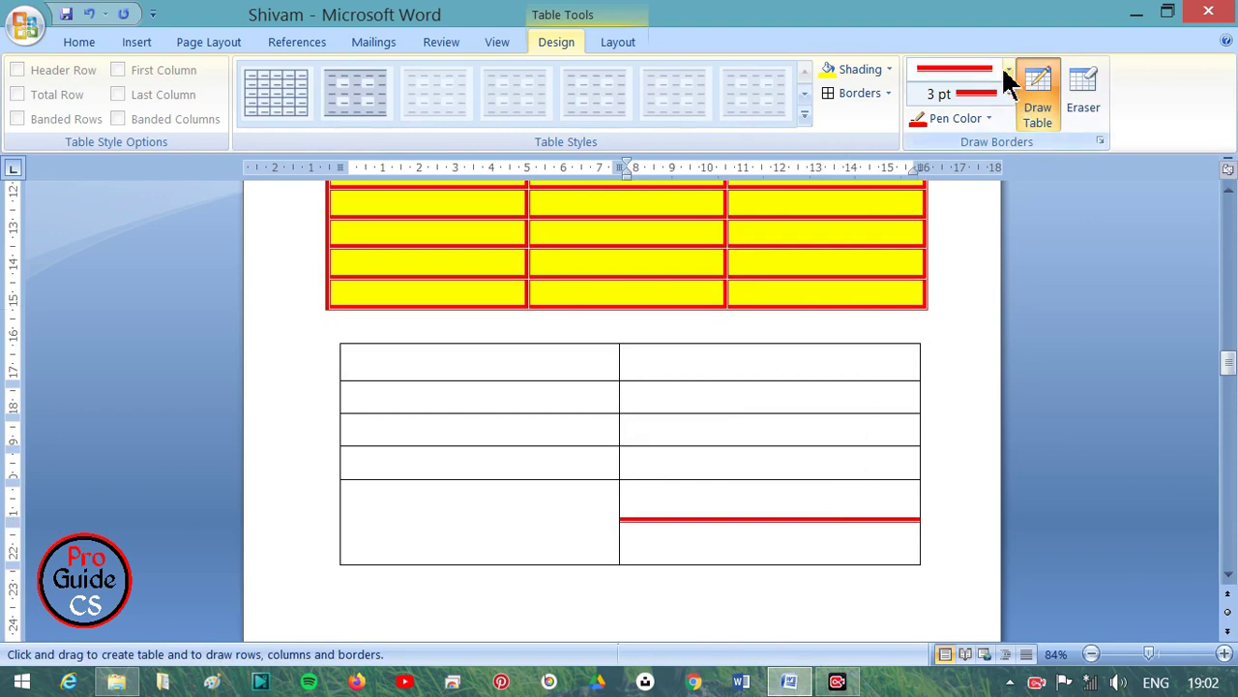
Step: Switch to the No Border line style and draw an invisible split across the bottom-left cell
{"action": "left_click", "coordinate": [1009, 94]}
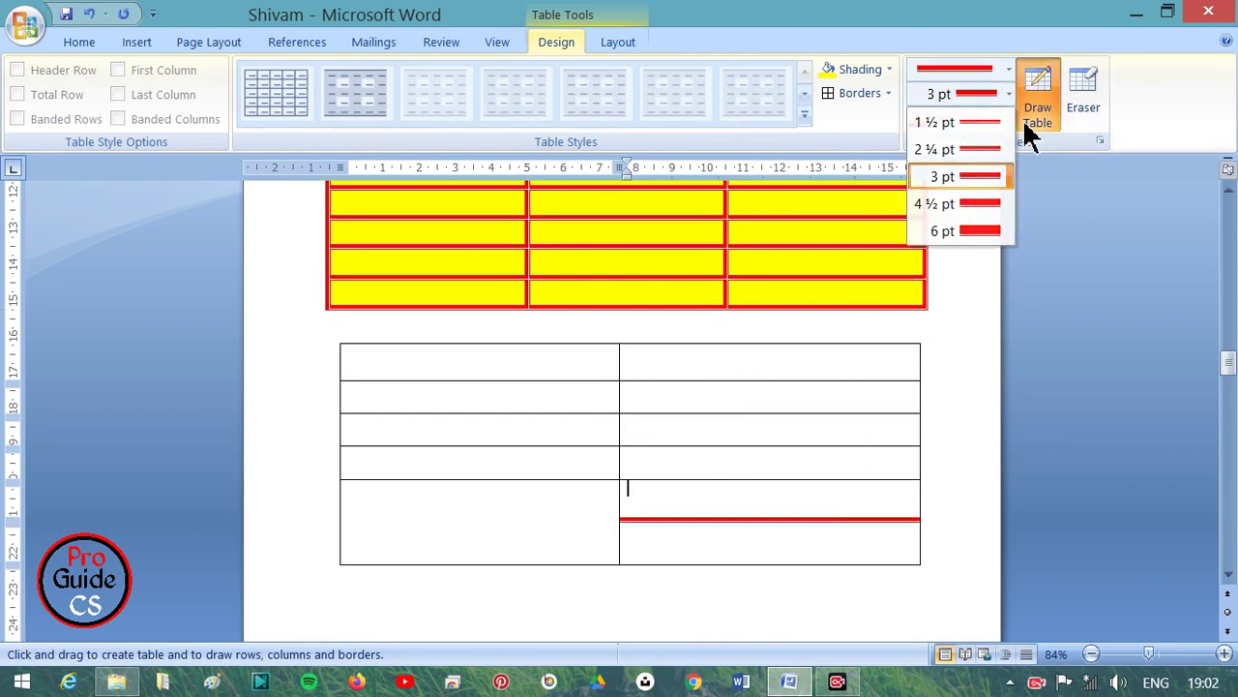
{"action": "left_click", "coordinate": [1032, 129]}
{"action": "left_click", "coordinate": [977, 67]}
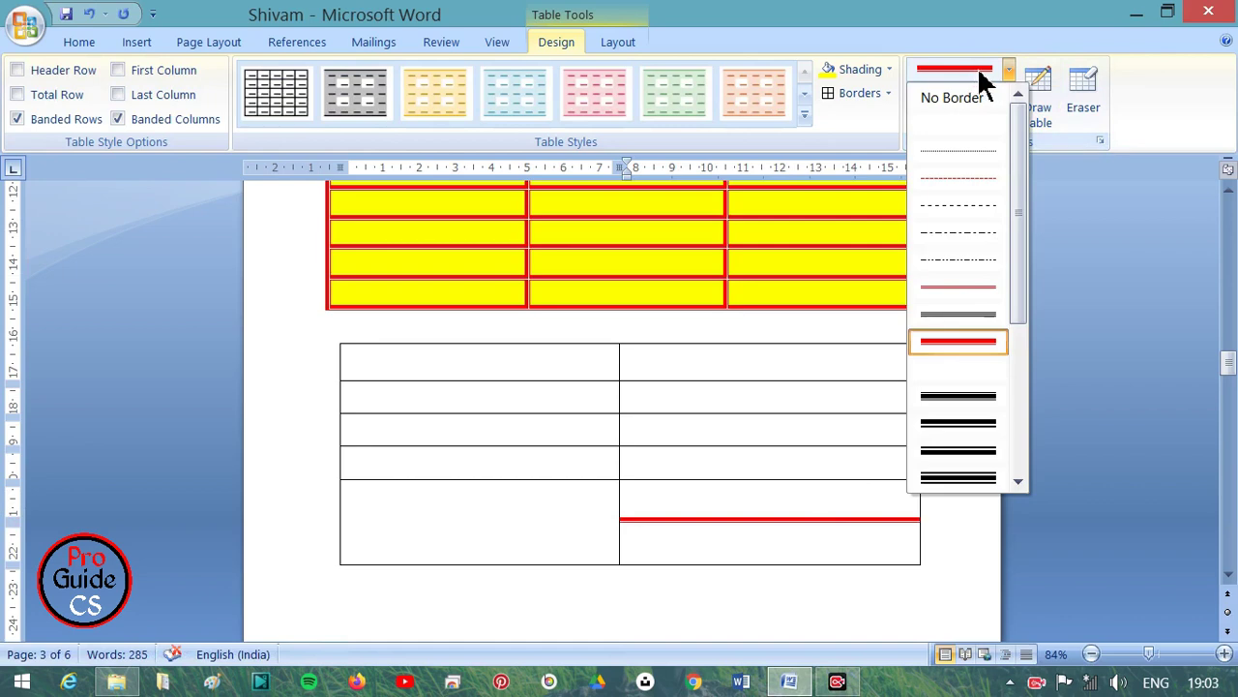
{"action": "left_click", "coordinate": [962, 120]}
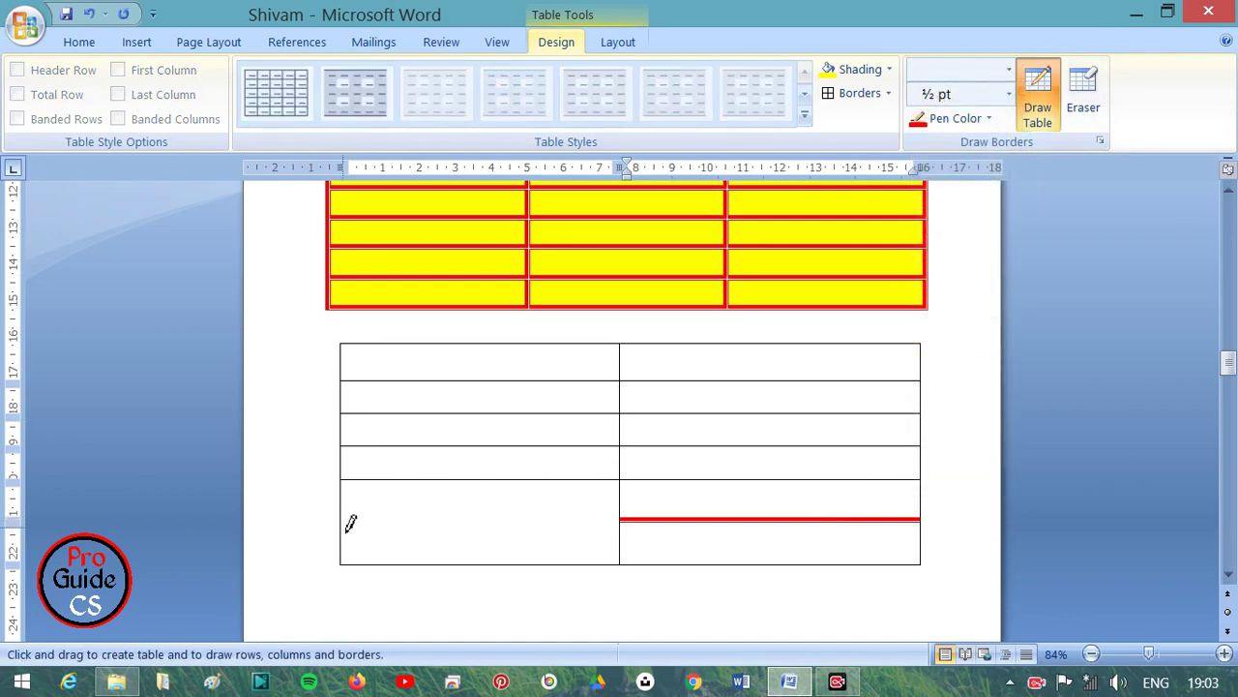
{"action": "left_click_drag", "start_coordinate": [350, 524], "coordinate": [481, 525]}
{"action": "left_click_drag", "start_coordinate": [616, 532], "coordinate": [616, 531]}
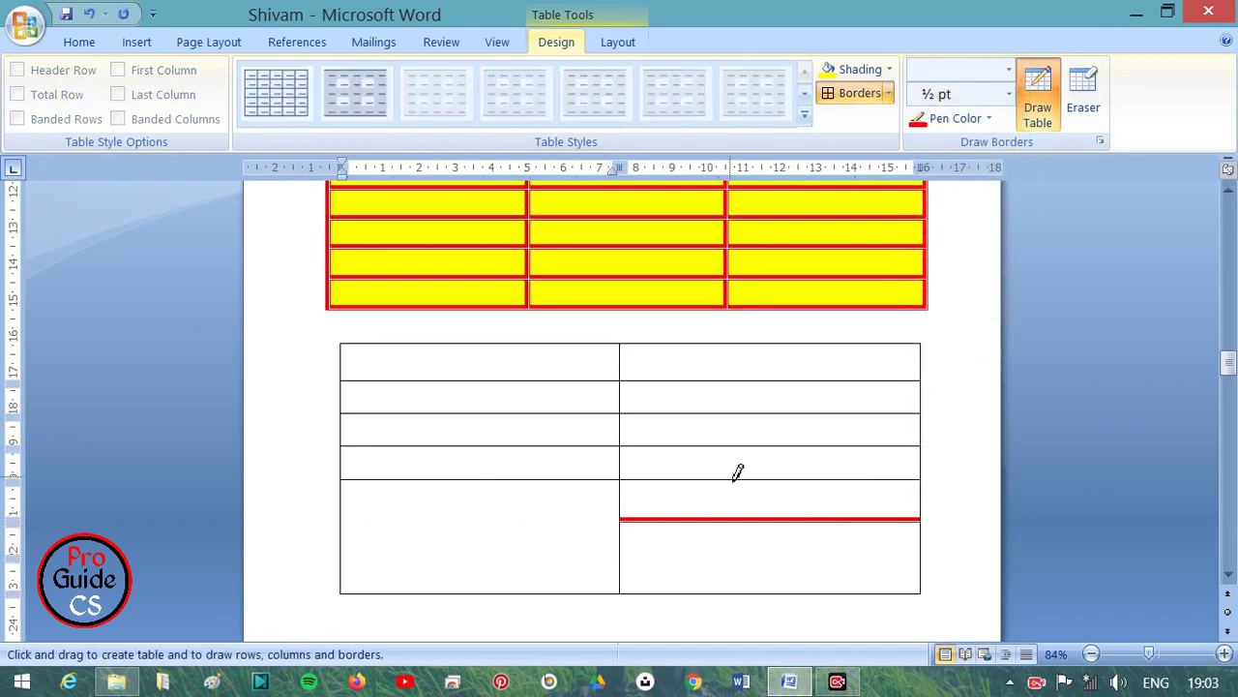
Step: With a 1 pt dotted style, draw a dotted row divider and a dotted vertical line in the left column
{"action": "left_click", "coordinate": [1011, 71]}
{"action": "left_click", "coordinate": [1009, 71]}
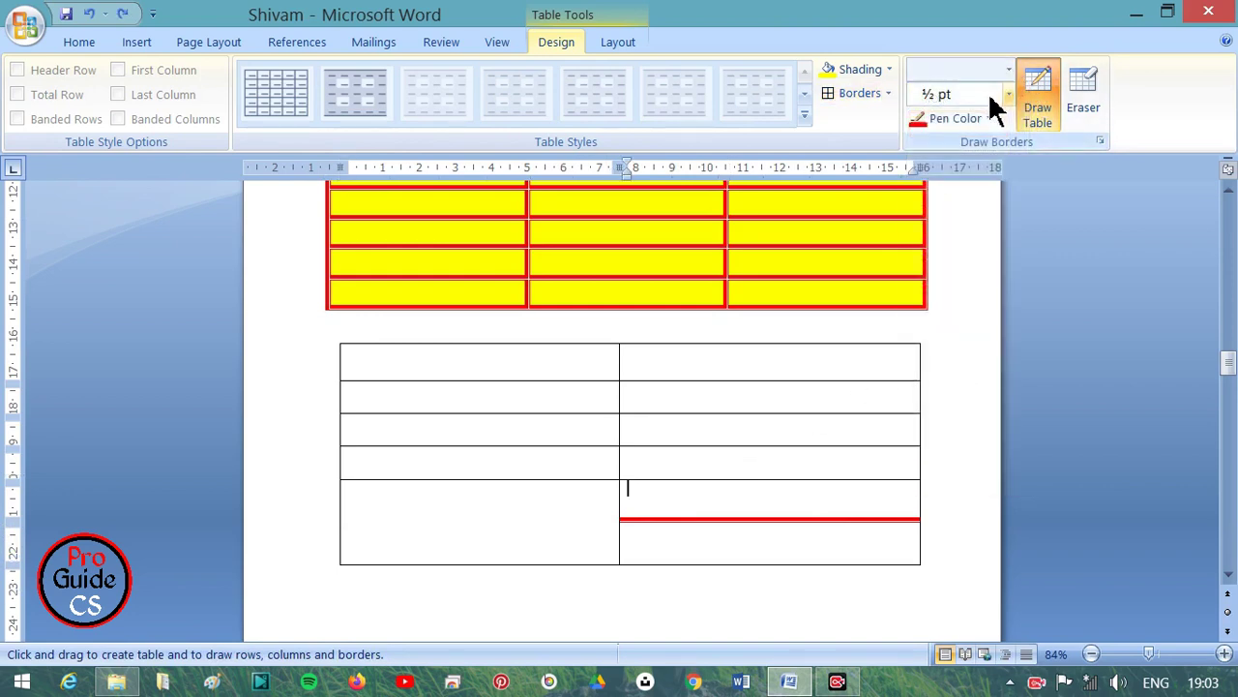
{"action": "left_click", "coordinate": [1009, 94]}
{"action": "left_click", "coordinate": [943, 203]}
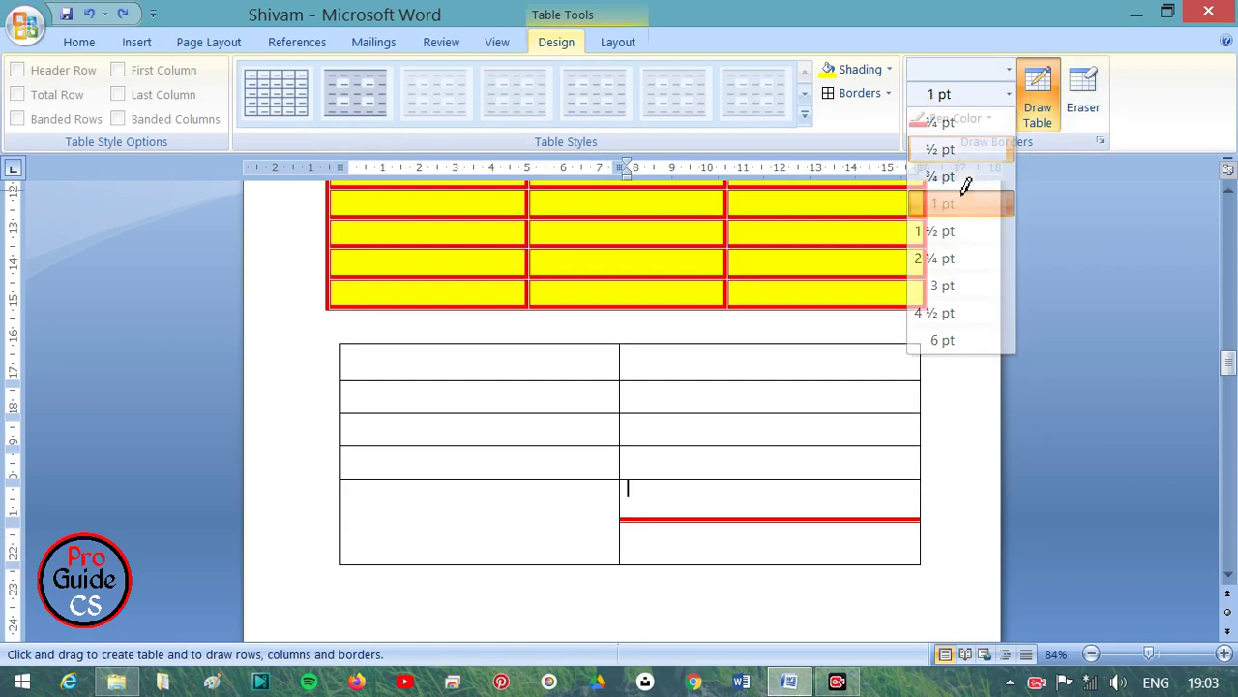
{"action": "left_click", "coordinate": [1009, 71]}
{"action": "left_click", "coordinate": [966, 151]}
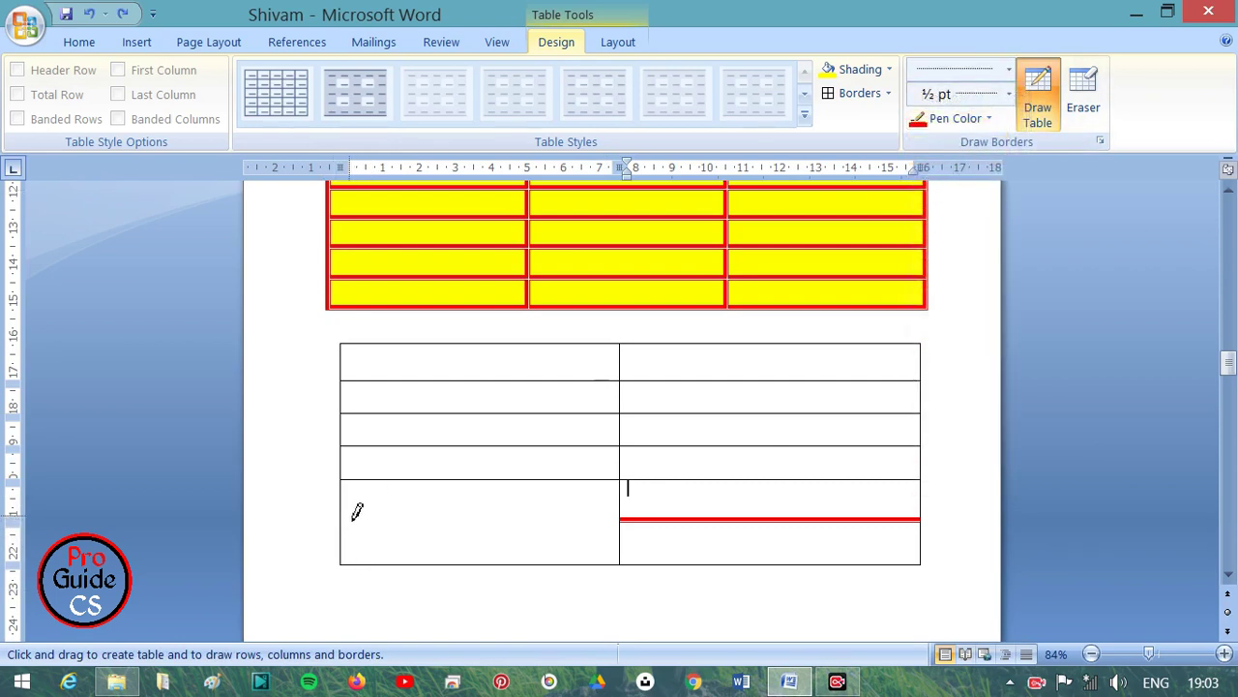
{"action": "left_click_drag", "start_coordinate": [349, 514], "coordinate": [649, 514]}
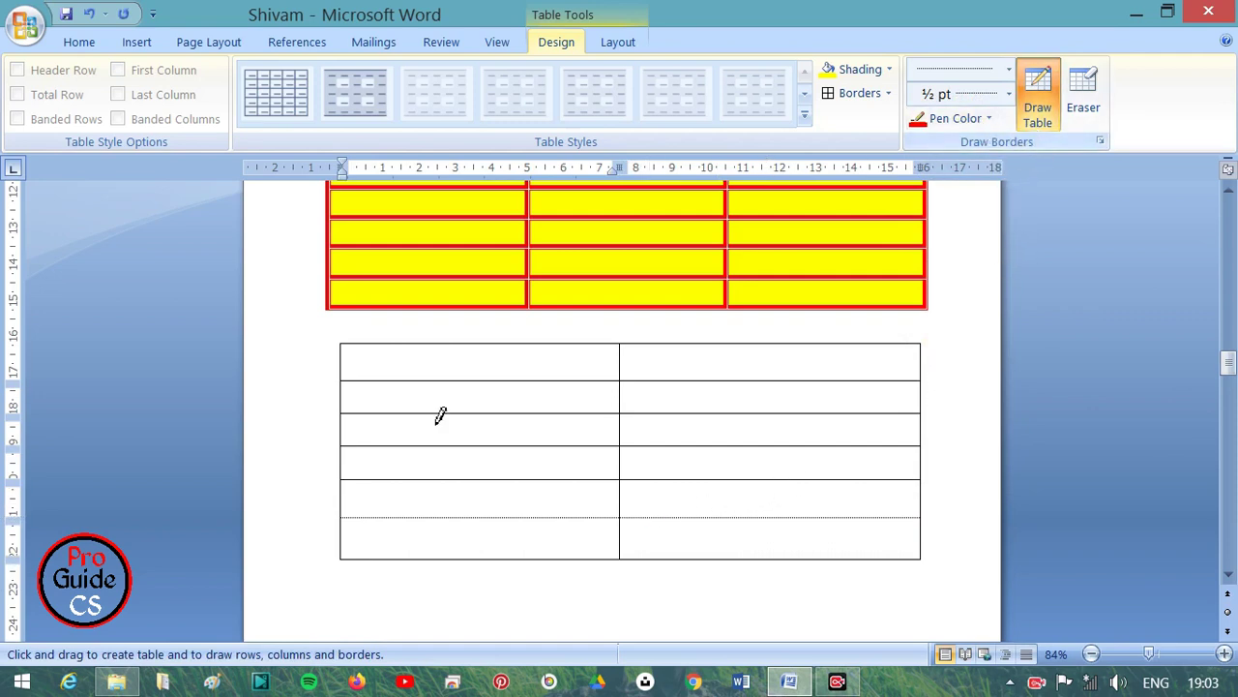
{"action": "left_click_drag", "start_coordinate": [462, 348], "coordinate": [461, 549]}
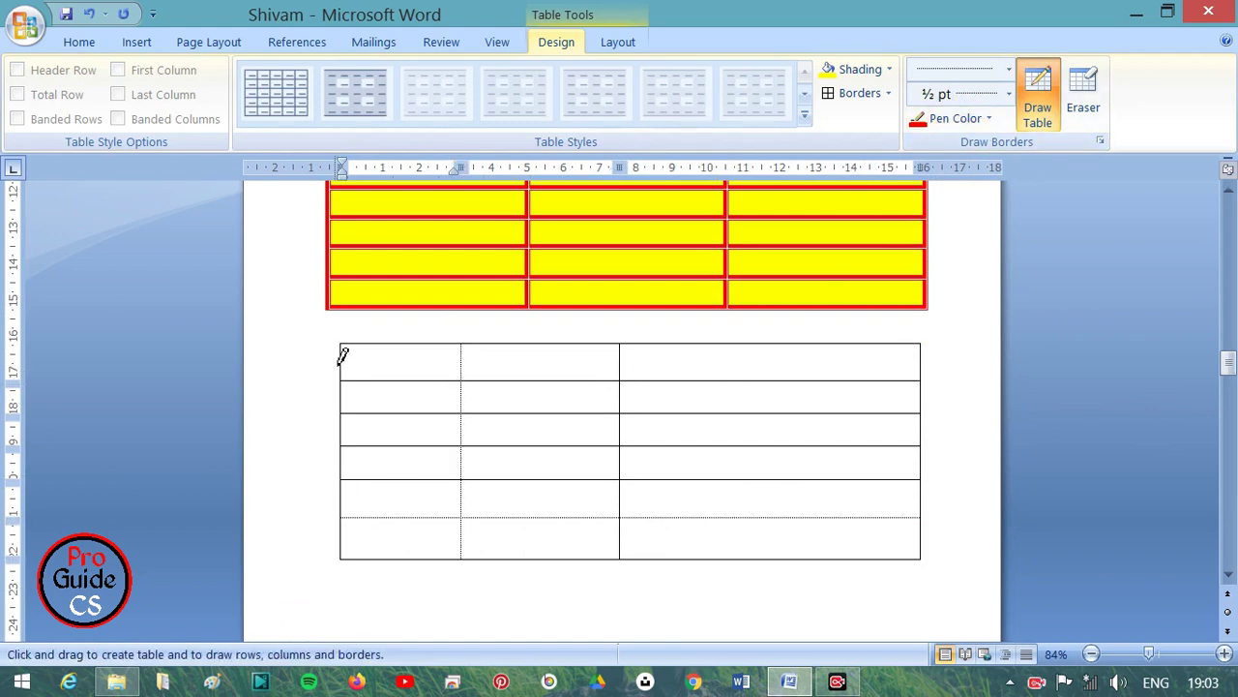
Step: Switch back to the thick red style and draw a red column line through the right column
{"action": "left_click", "coordinate": [1010, 70]}
{"action": "left_click", "coordinate": [967, 342]}
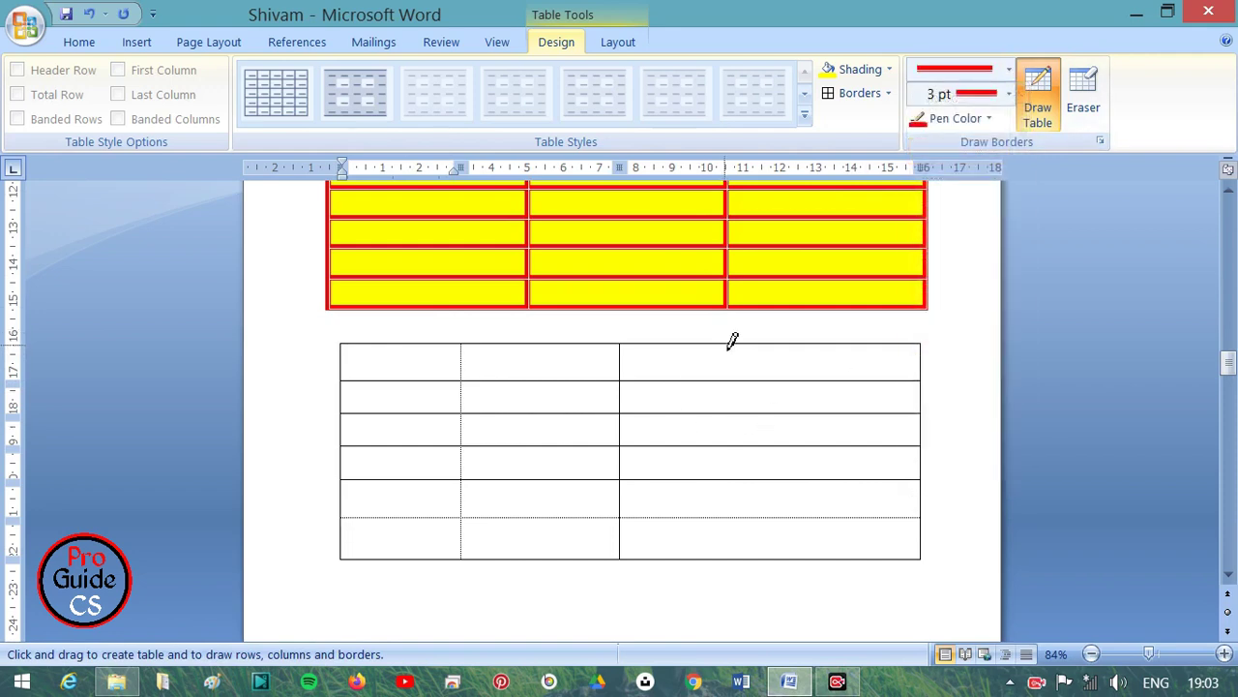
{"action": "left_click_drag", "start_coordinate": [730, 347], "coordinate": [712, 552]}
{"action": "left_click_drag", "start_coordinate": [786, 350], "coordinate": [782, 534]}
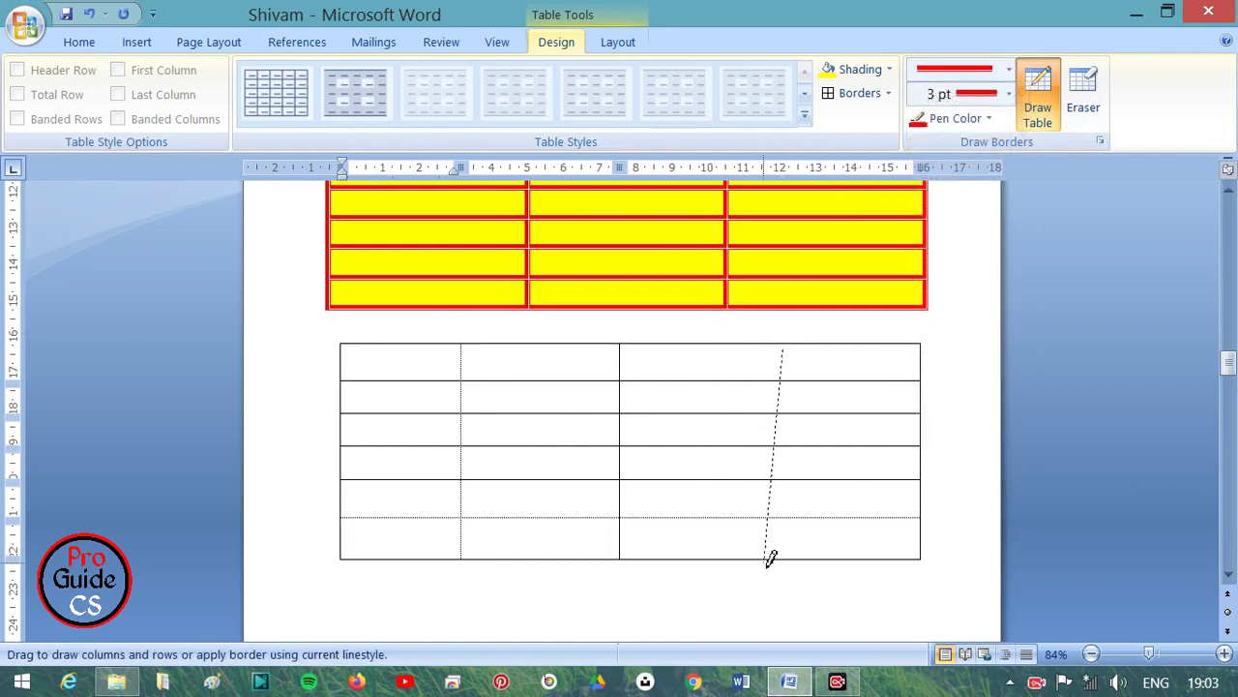
{"action": "left_click_drag", "start_coordinate": [803, 343], "coordinate": [812, 556]}
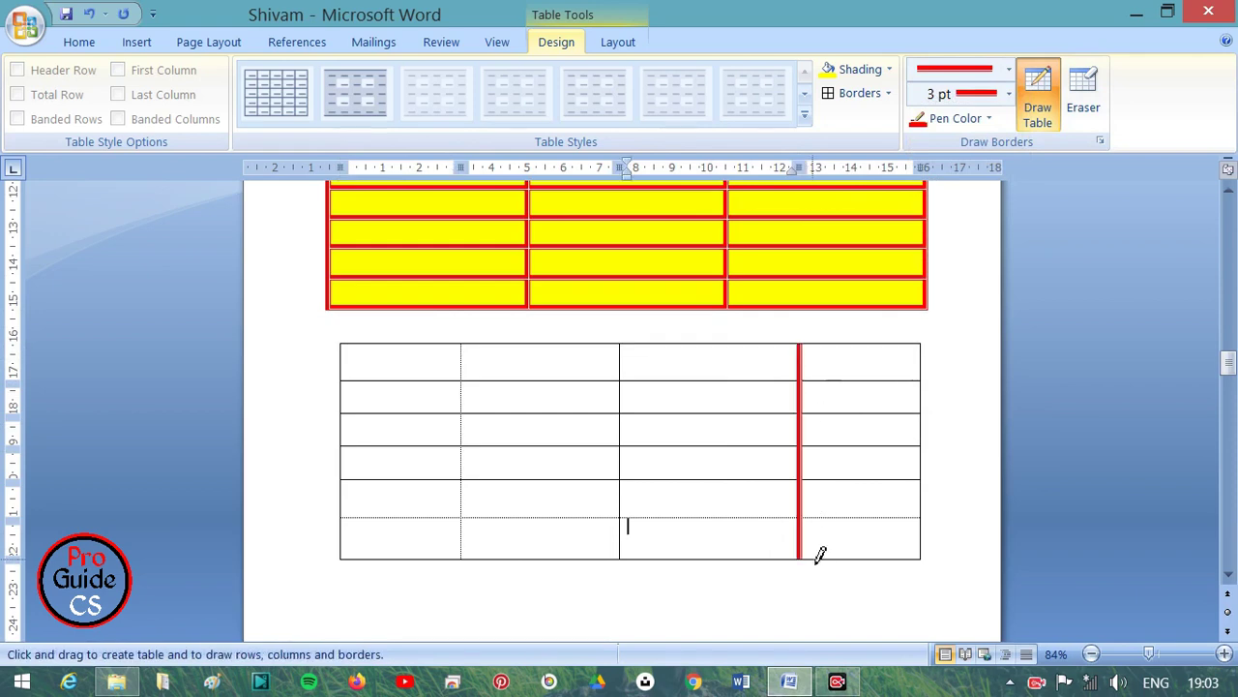
Step: Erase the yellow table's top-row column dividers to form a full-width top cell
{"action": "left_click", "coordinate": [1084, 108]}
{"action": "scroll", "coordinate": [737, 282], "scroll_direction": "up", "scroll_amount": 2}
{"action": "scroll", "coordinate": [739, 275], "scroll_direction": "up", "scroll_amount": 4}
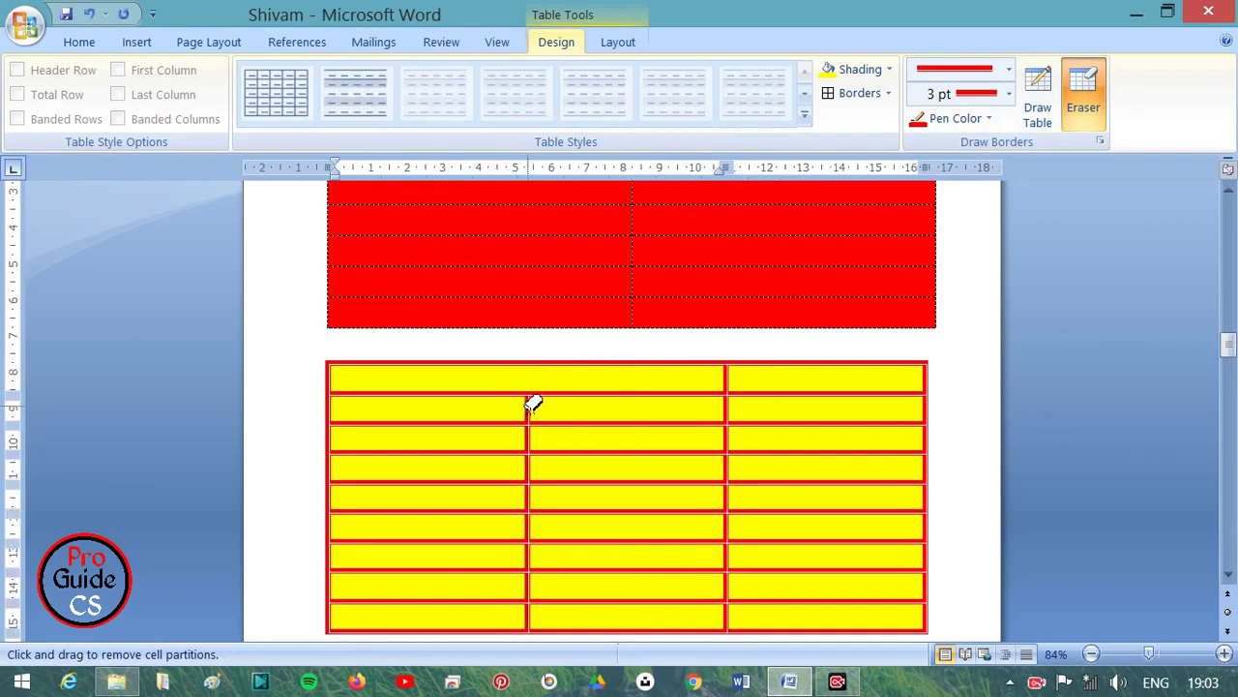
{"action": "left_click_drag", "start_coordinate": [528, 383], "coordinate": [533, 411]}
{"action": "left_click", "coordinate": [728, 379]}
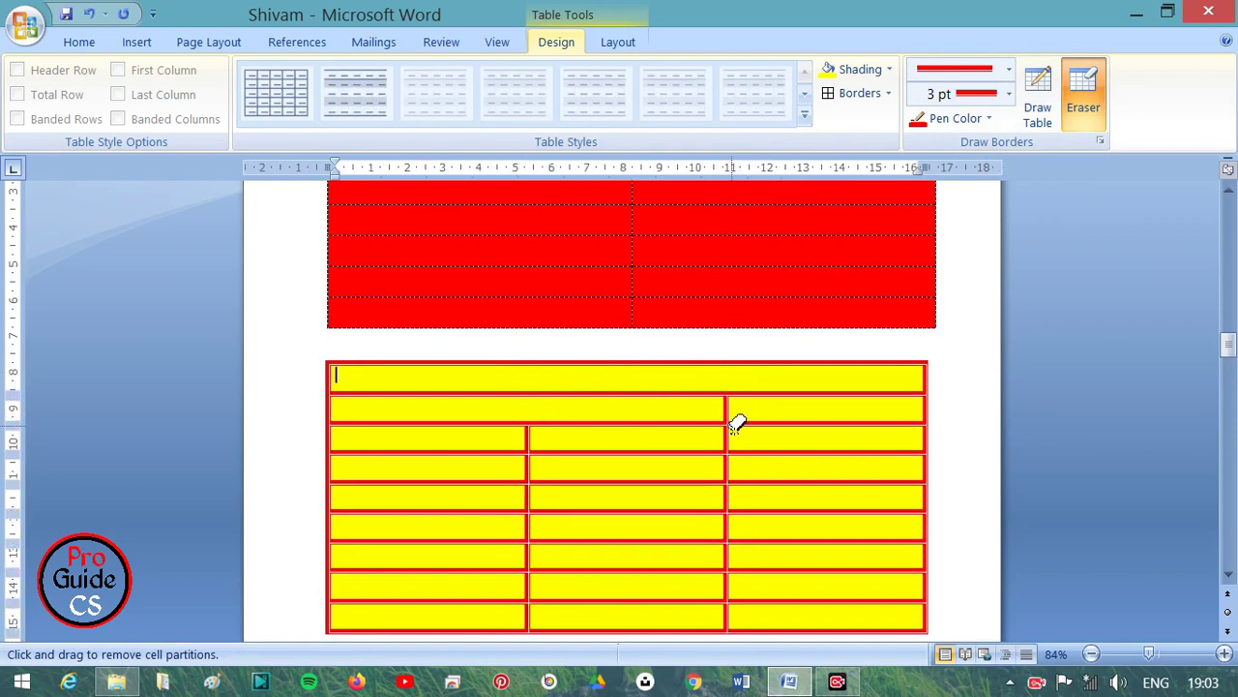
{"action": "left_click_drag", "start_coordinate": [725, 405], "coordinate": [697, 389]}
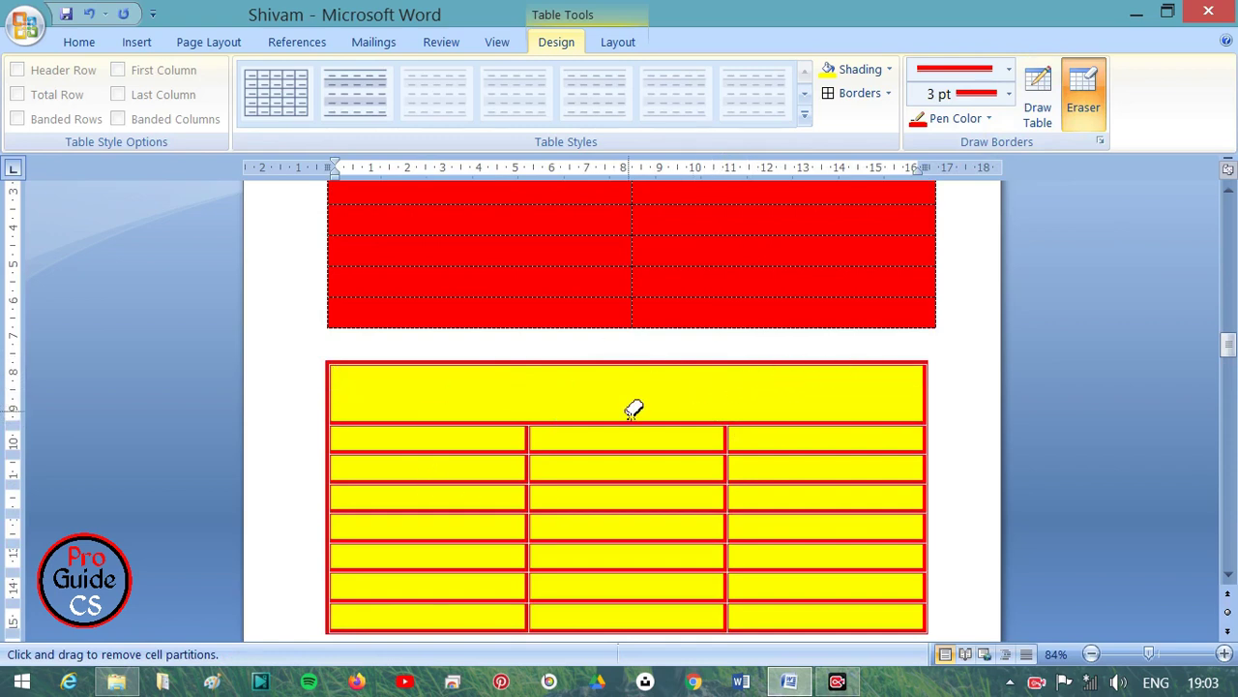
Step: Toggle the Eraser off and on, placing the caret in the yellow table's top cell
{"action": "left_click", "coordinate": [1074, 109]}
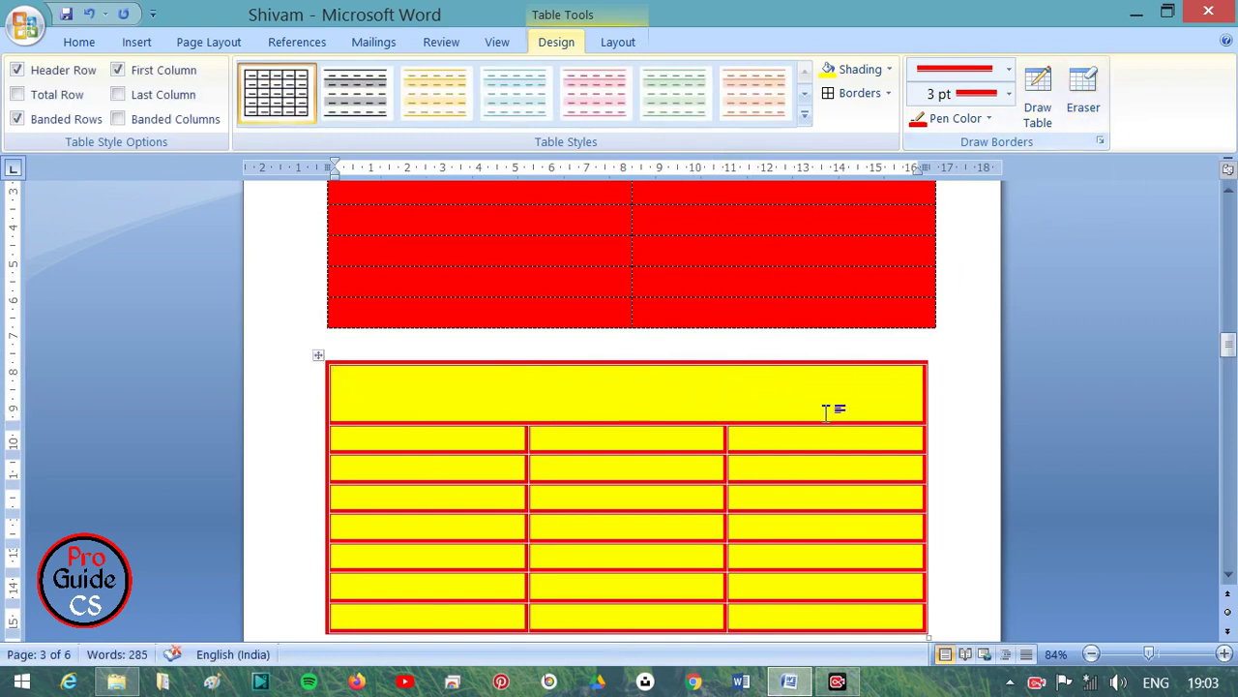
{"action": "left_click", "coordinate": [1091, 102]}
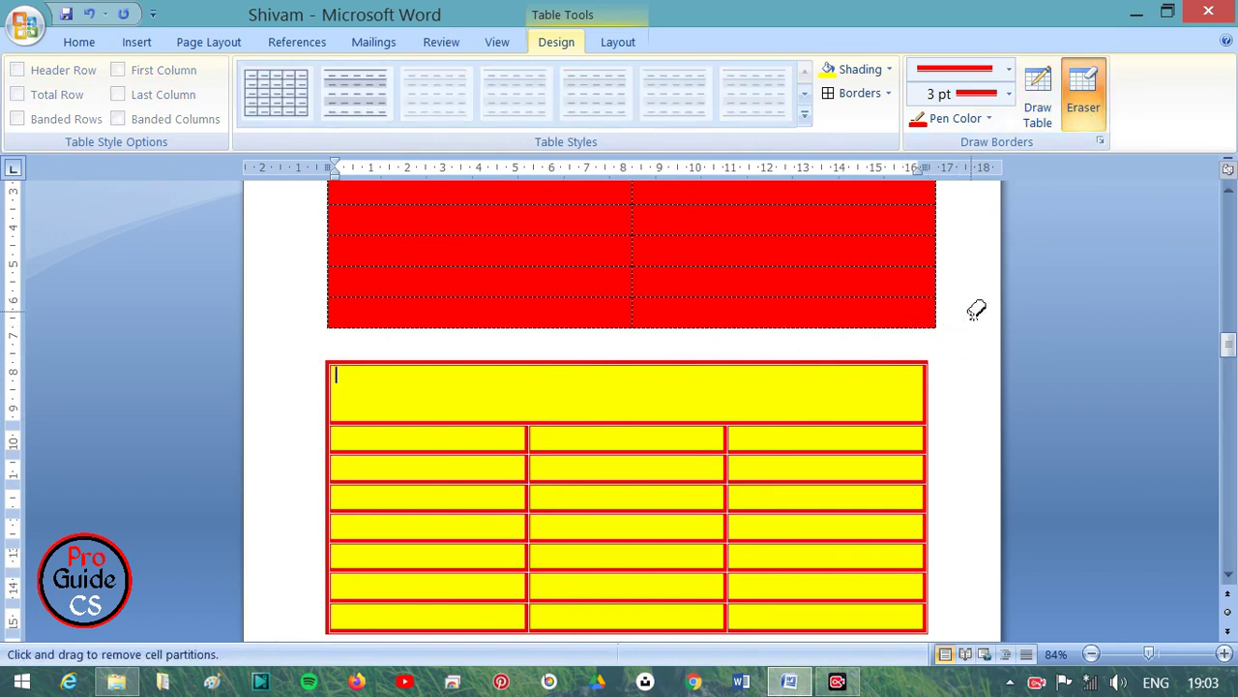
{"action": "left_click", "coordinate": [977, 372]}
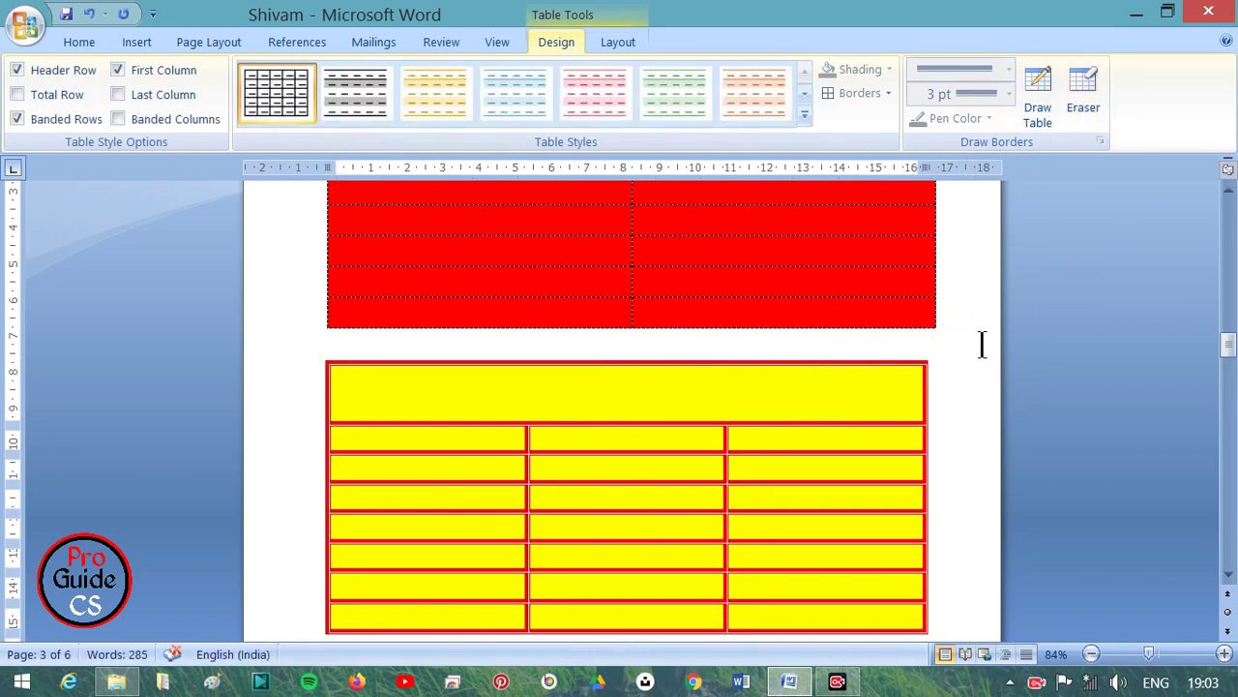
{"action": "left_click", "coordinate": [879, 379]}
{"action": "left_click", "coordinate": [1090, 92]}
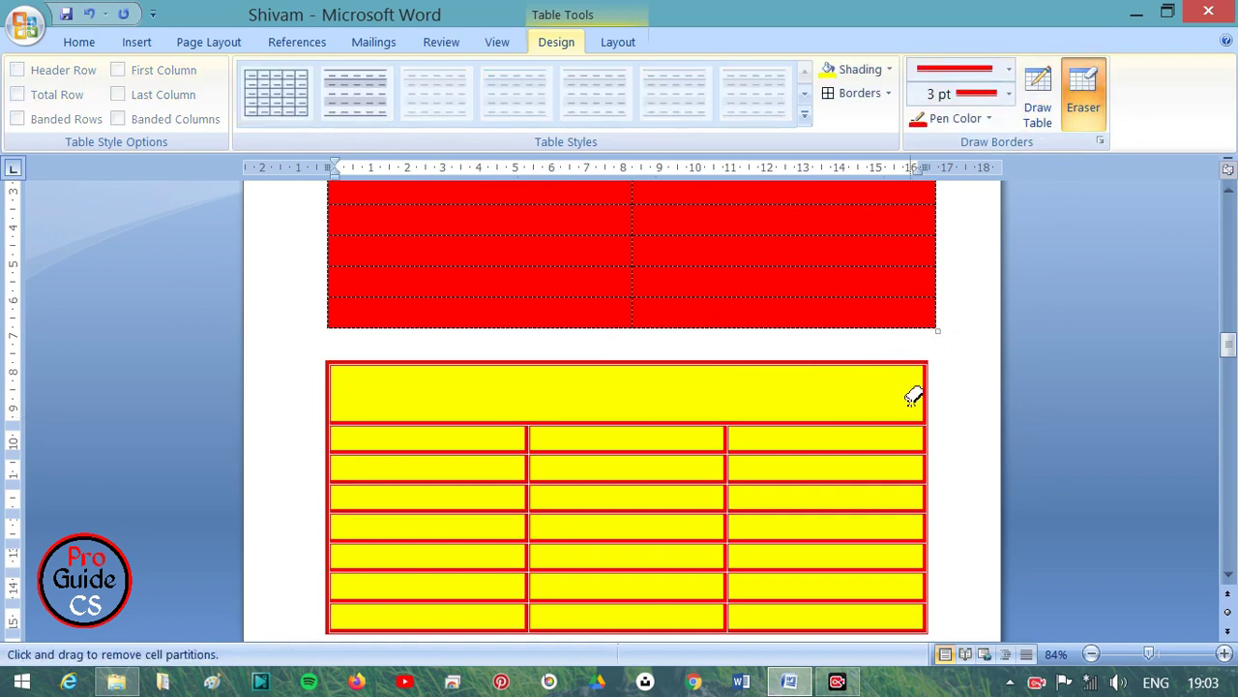
{"action": "left_click", "coordinate": [1092, 106]}
Step: Scroll to the lower plain table and choose a ½ pt dash-dot line style, checking the weights
{"action": "scroll", "coordinate": [994, 309], "scroll_direction": "down", "scroll_amount": 5}
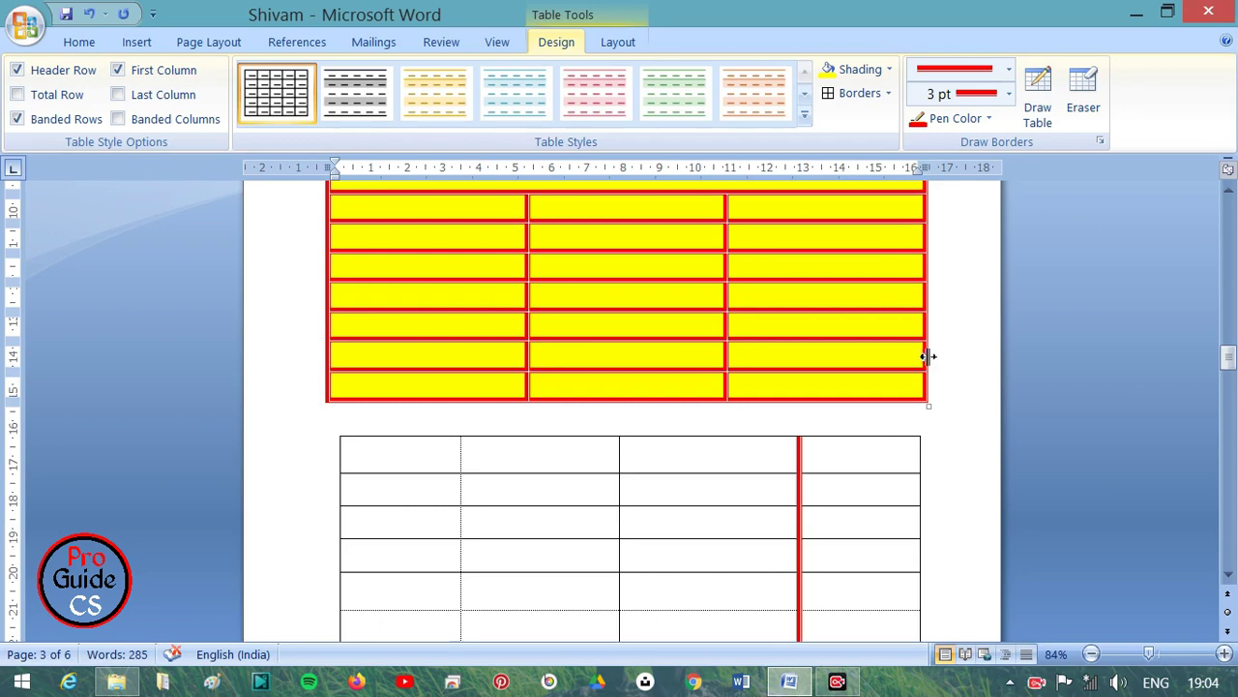
{"action": "scroll", "coordinate": [950, 378], "scroll_direction": "down", "scroll_amount": 1}
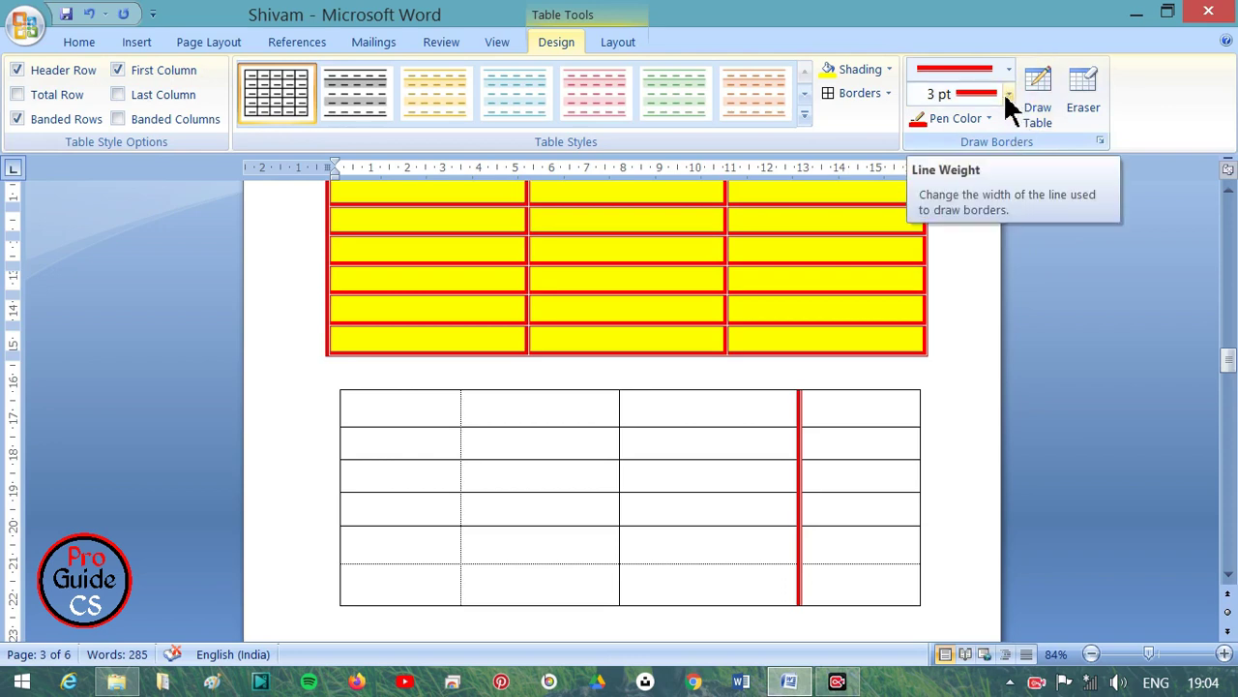
{"action": "scroll", "coordinate": [758, 451], "scroll_direction": "down", "scroll_amount": 4}
{"action": "scroll", "coordinate": [775, 329], "scroll_direction": "up", "scroll_amount": 4}
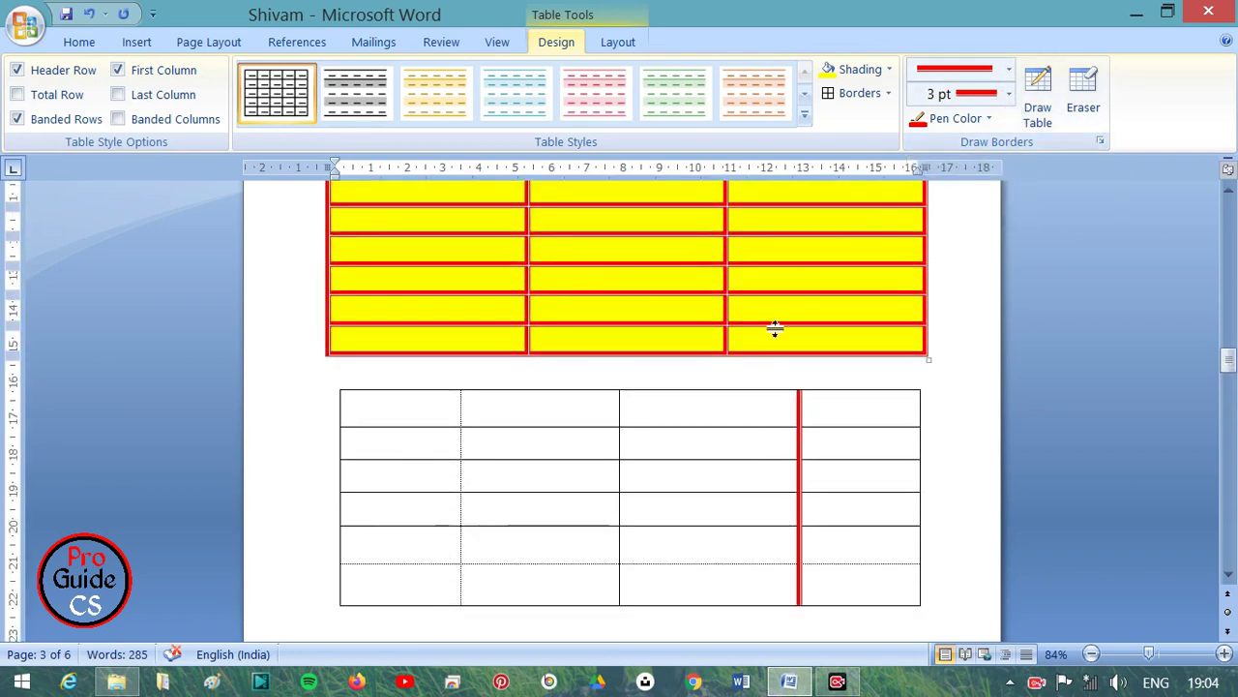
{"action": "left_click", "coordinate": [1006, 68]}
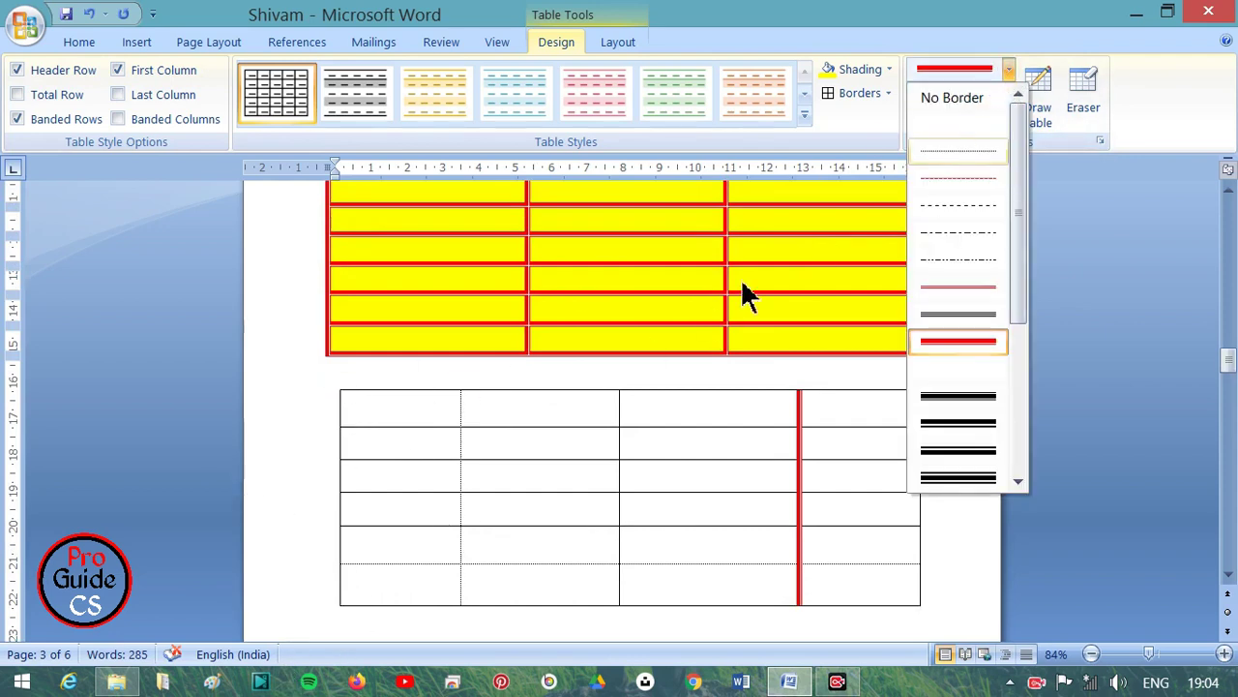
{"action": "left_click", "coordinate": [1011, 72]}
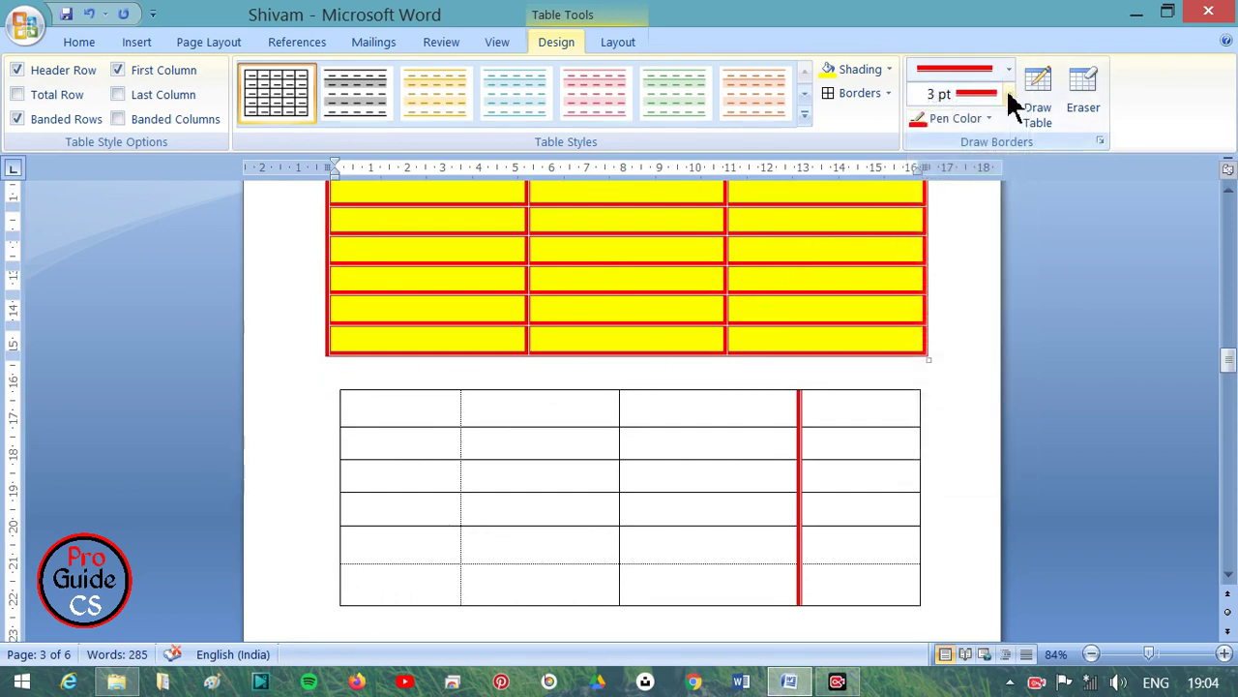
{"action": "left_click", "coordinate": [1008, 94]}
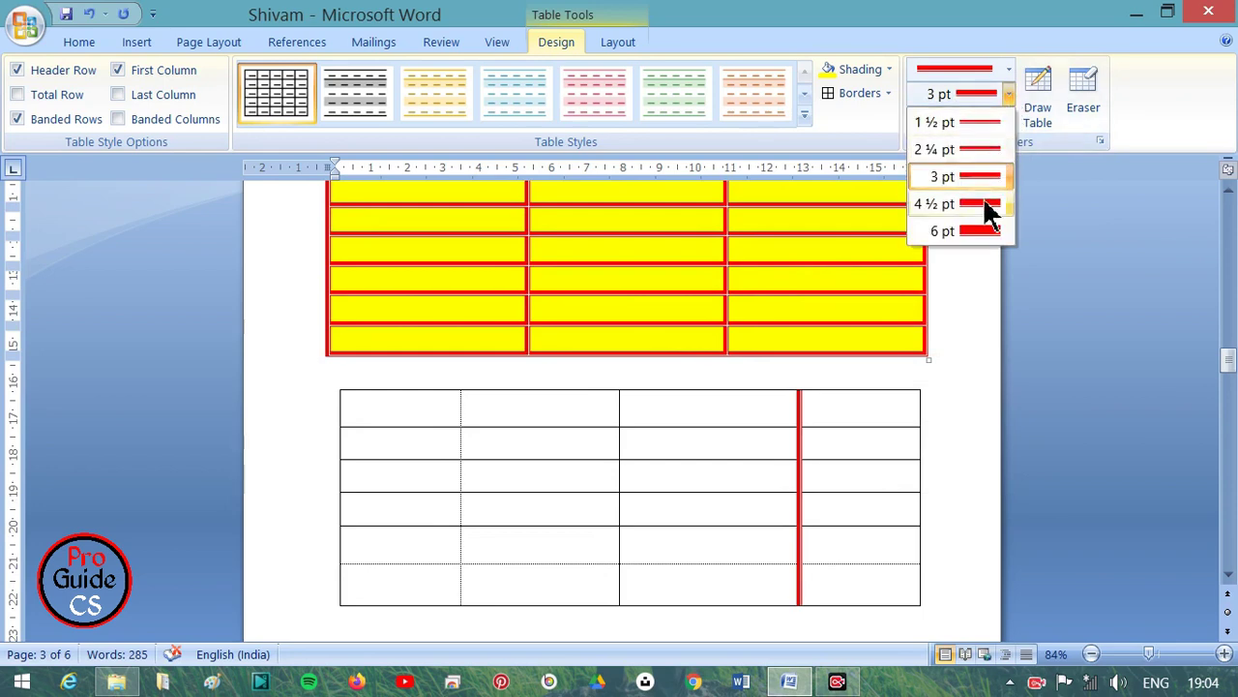
{"action": "left_click", "coordinate": [1008, 70]}
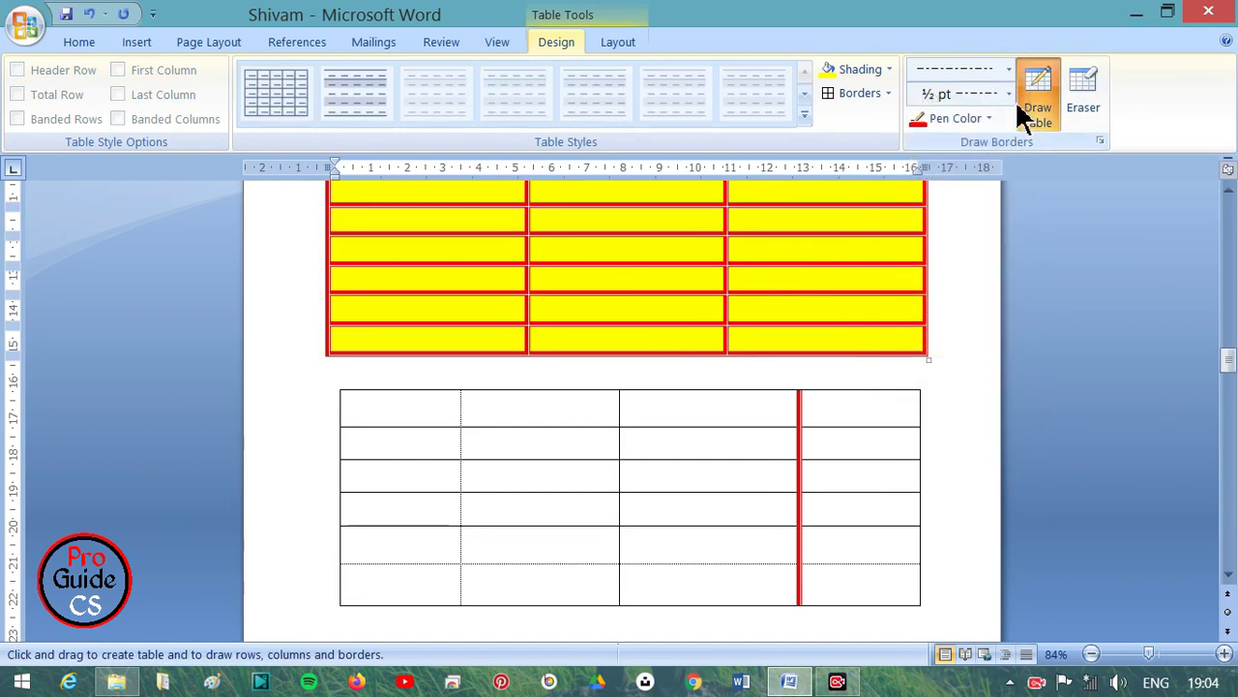
Step: Set the pen weight to 2¼ pt and draw a black dashed divider down the first column
{"action": "left_click", "coordinate": [1010, 94]}
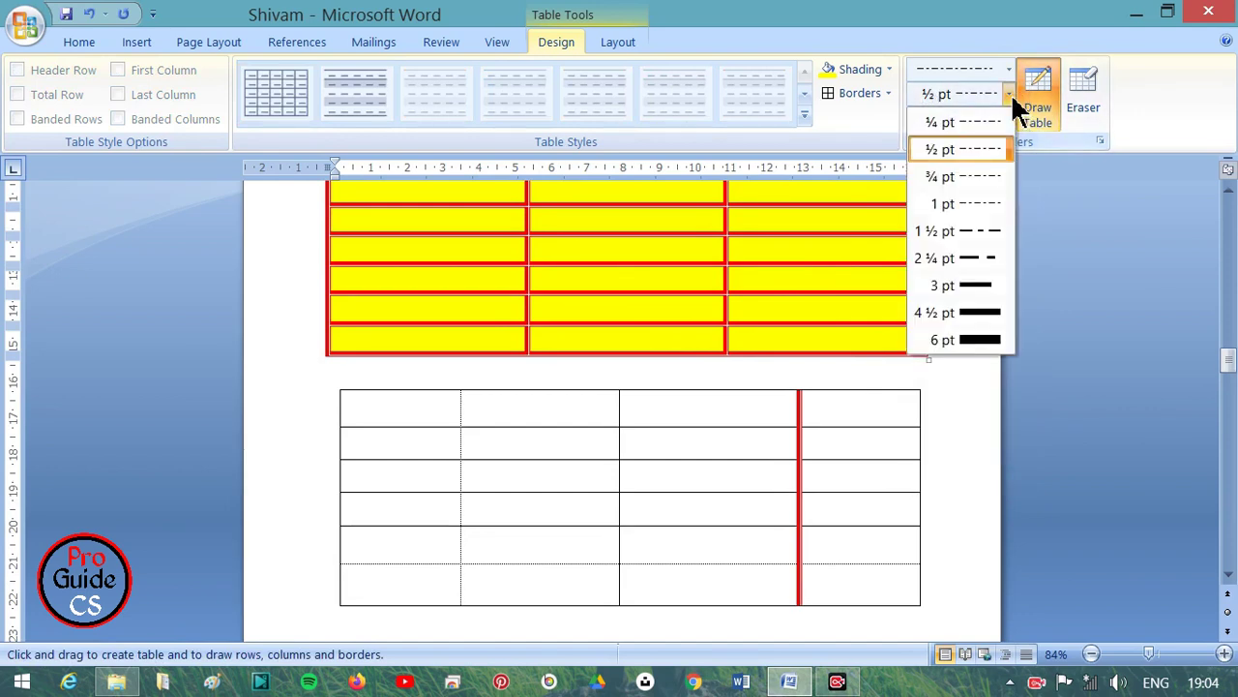
{"action": "left_click", "coordinate": [979, 259]}
{"action": "left_click_drag", "start_coordinate": [396, 390], "coordinate": [403, 599]}
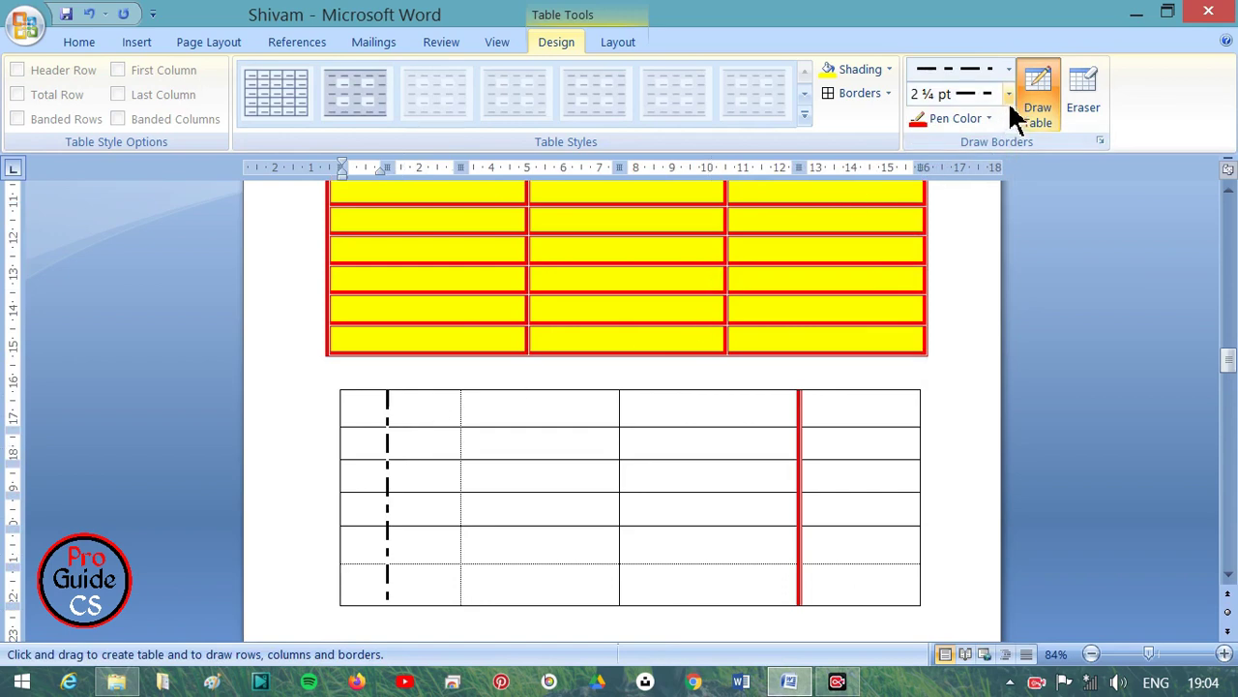
Step: Change the pen colour to red and draw a red dashed divider down the second column
{"action": "left_click", "coordinate": [1009, 70]}
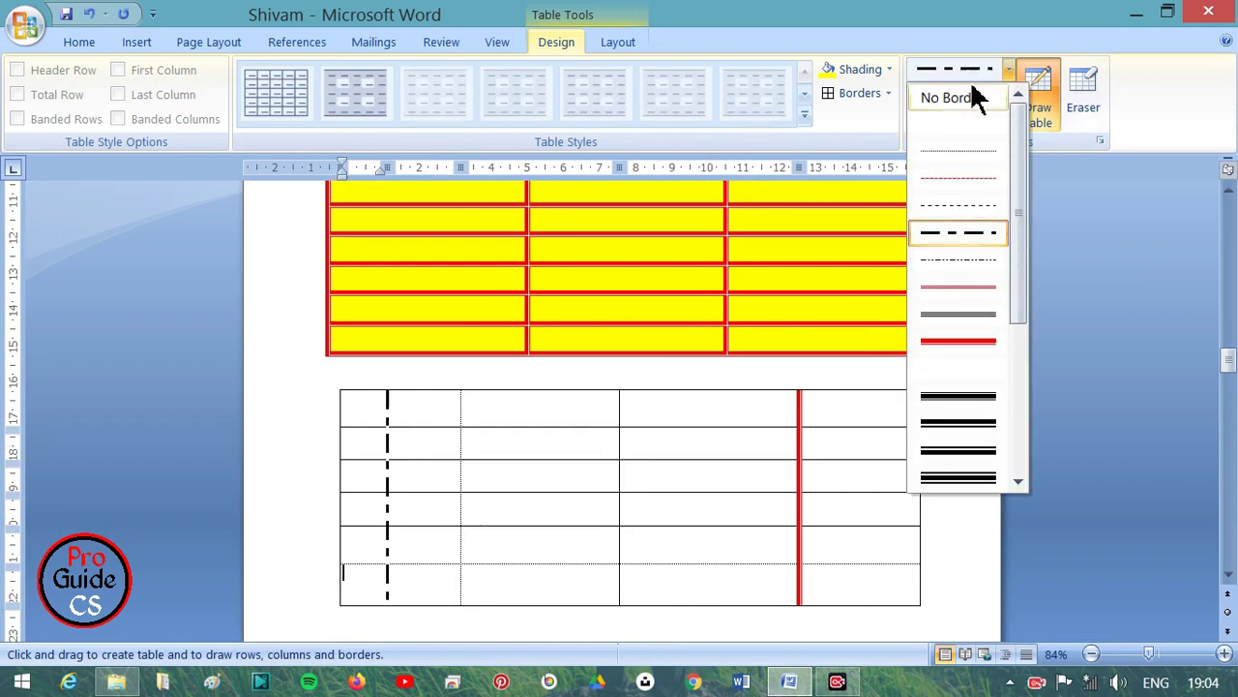
{"action": "left_click", "coordinate": [997, 66]}
{"action": "left_click", "coordinate": [1006, 94]}
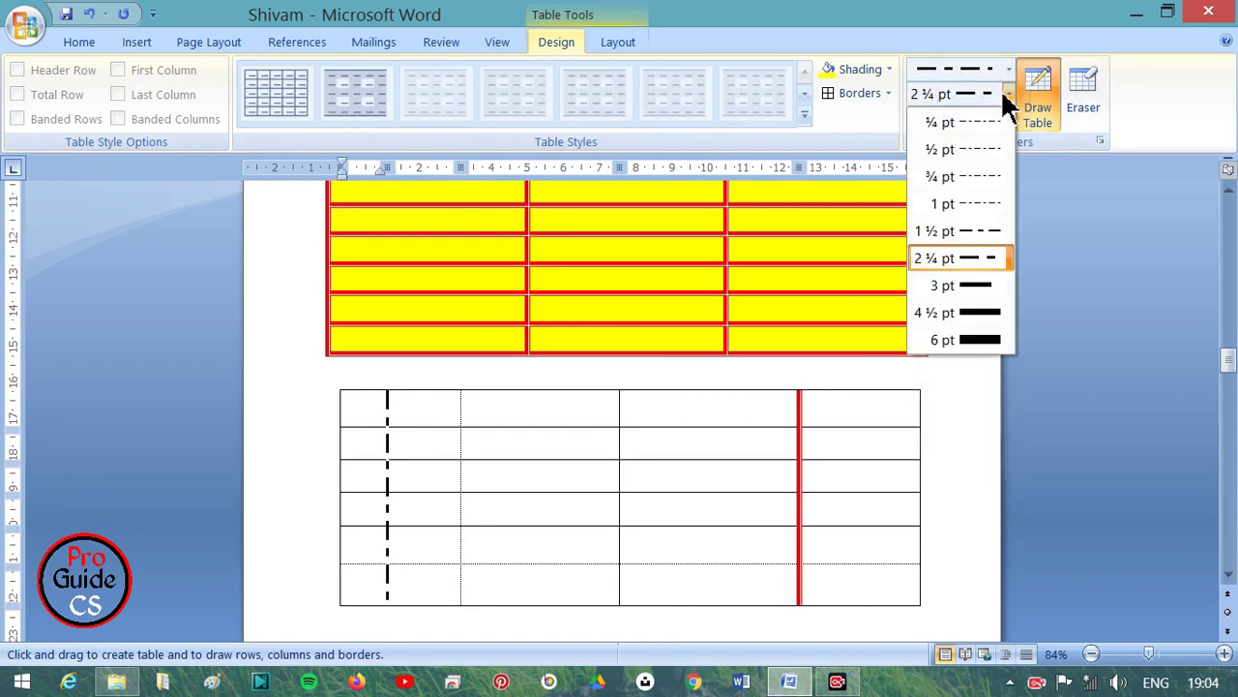
{"action": "left_click", "coordinate": [1143, 114]}
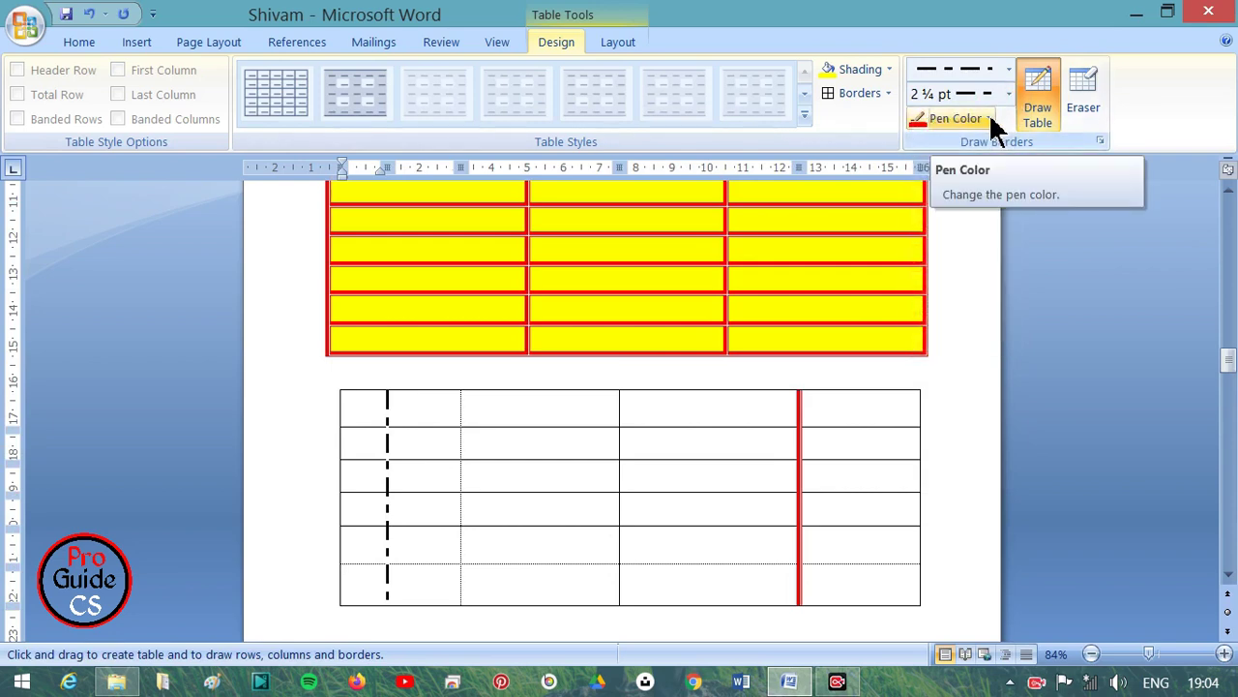
{"action": "left_click", "coordinate": [989, 118]}
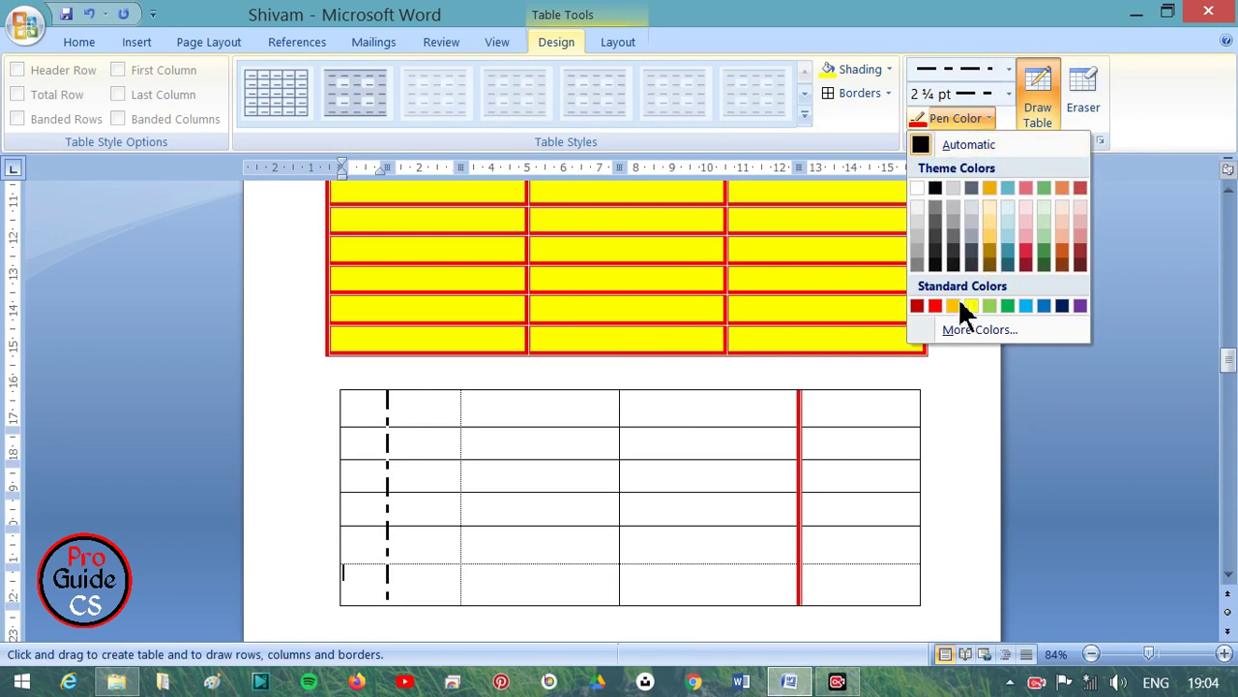
{"action": "left_click", "coordinate": [934, 304]}
{"action": "left_click_drag", "start_coordinate": [508, 391], "coordinate": [510, 588]}
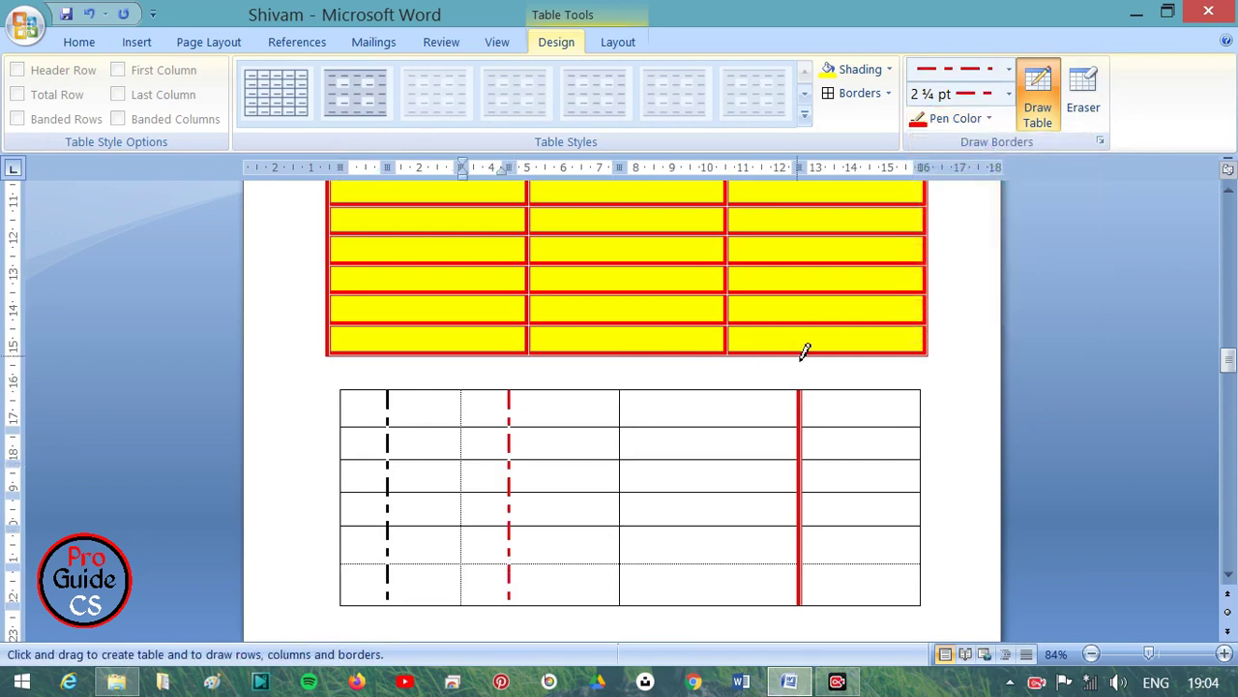
Step: Select the lower table and apply red 2¼ pt dash-dot borders to every cell
{"action": "left_click", "coordinate": [1050, 121]}
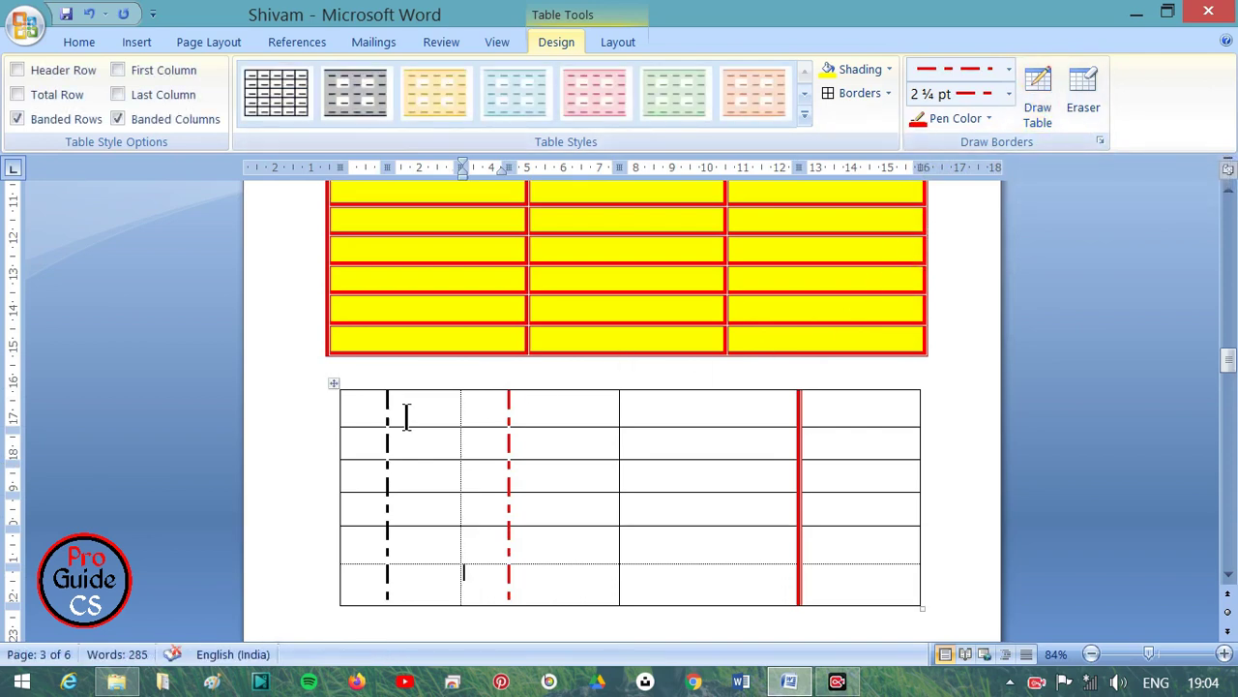
{"action": "left_click", "coordinate": [333, 388]}
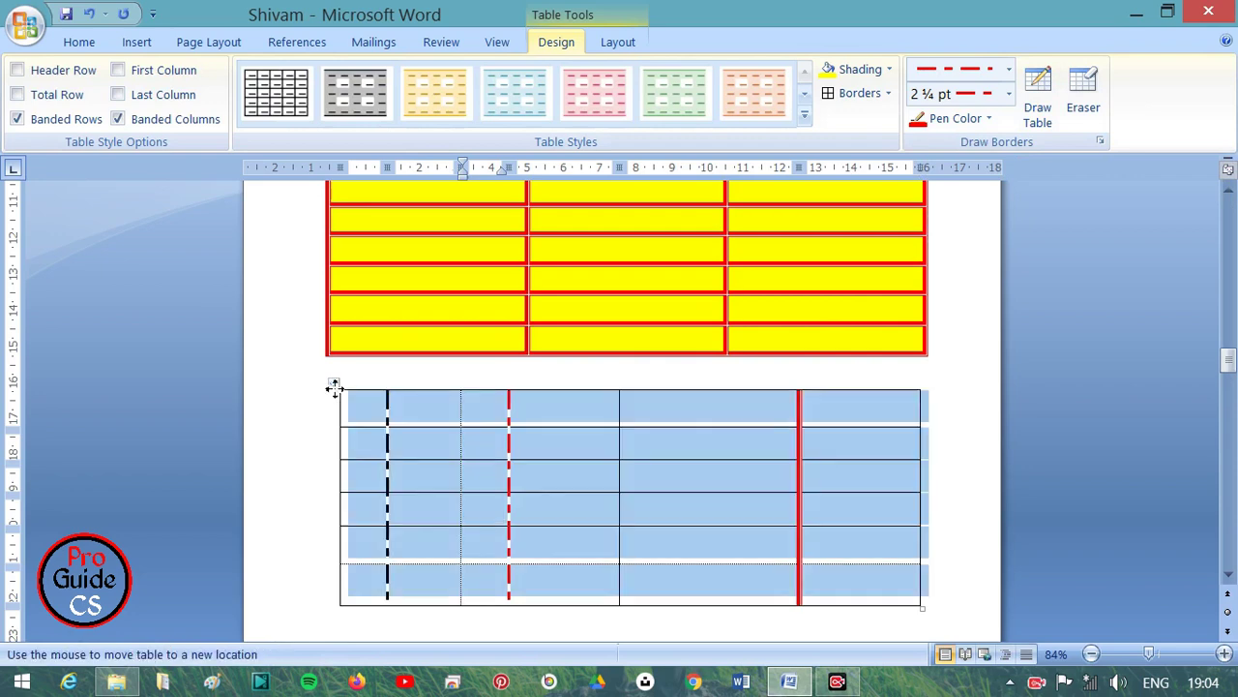
{"action": "left_click", "coordinate": [1039, 113]}
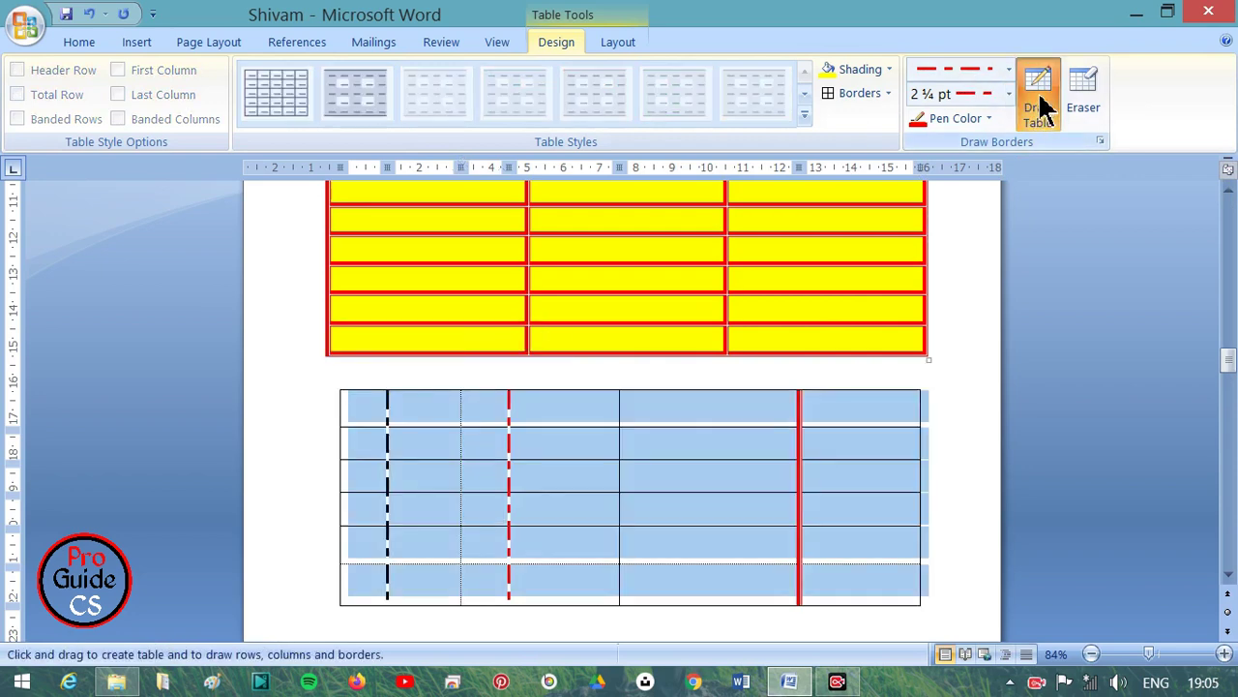
{"action": "left_click", "coordinate": [882, 89]}
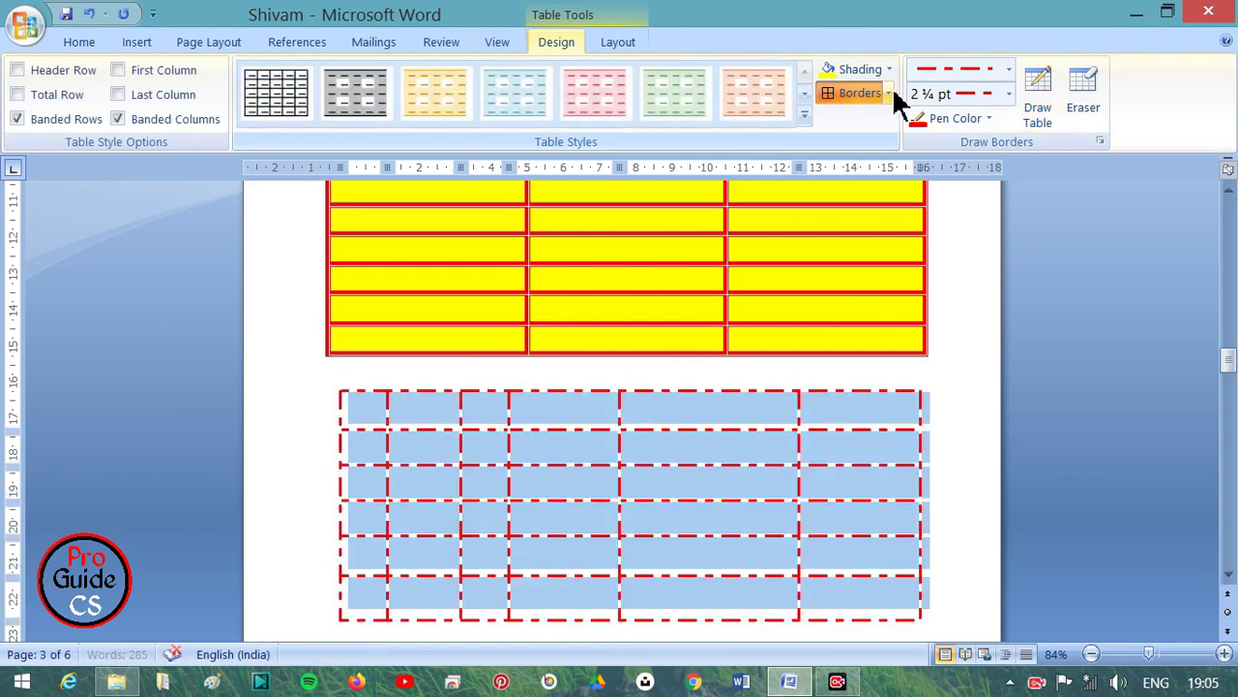
{"action": "left_click", "coordinate": [779, 447]}
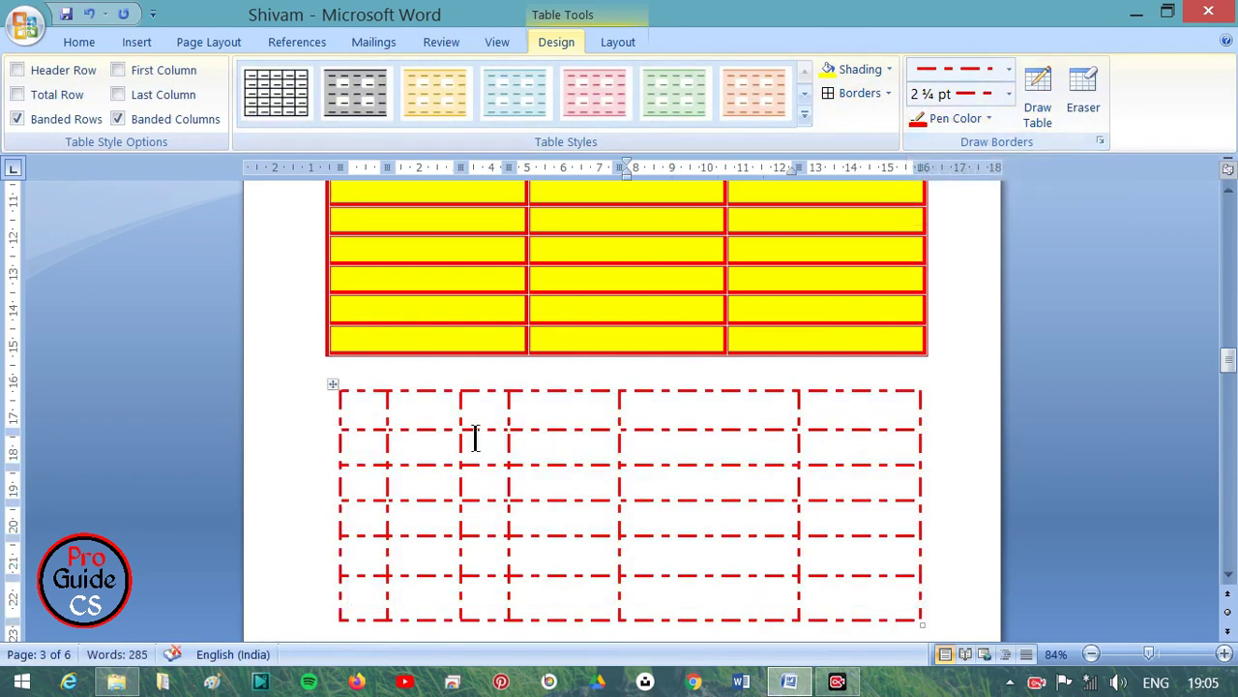
{"action": "left_click", "coordinate": [334, 392]}
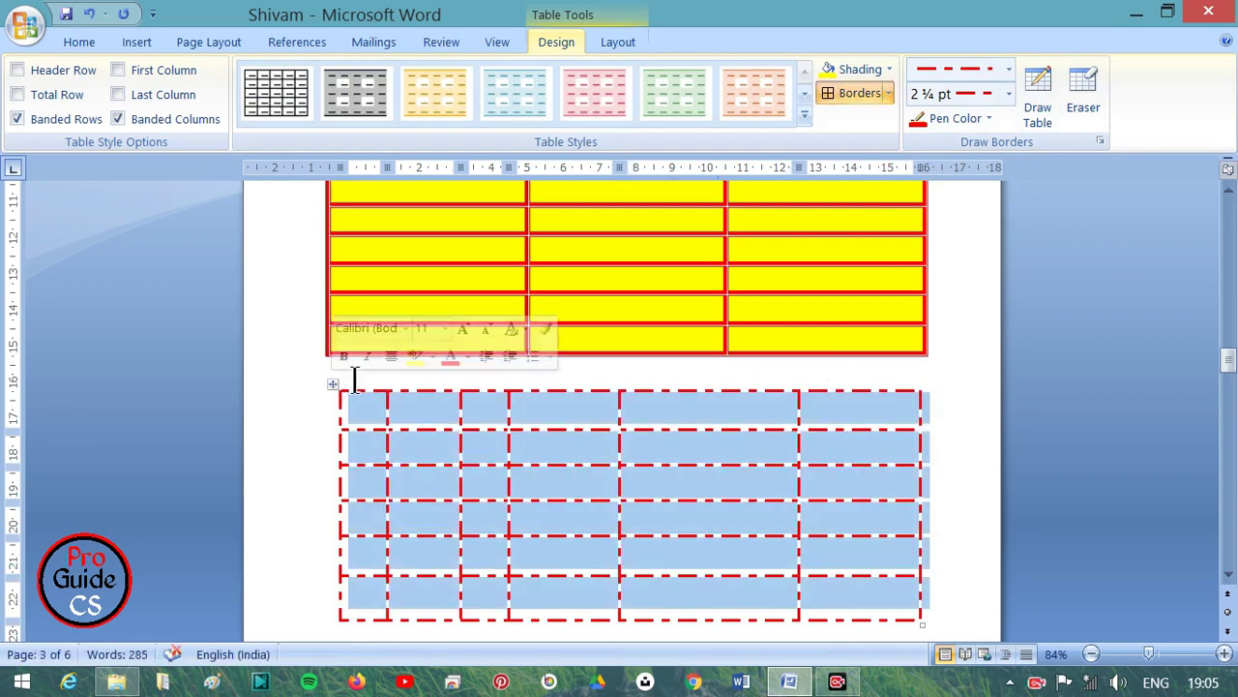
Step: Pick the solid red 3 pt line style and apply it to all of the lower table's cell borders
{"action": "left_click", "coordinate": [1007, 93]}
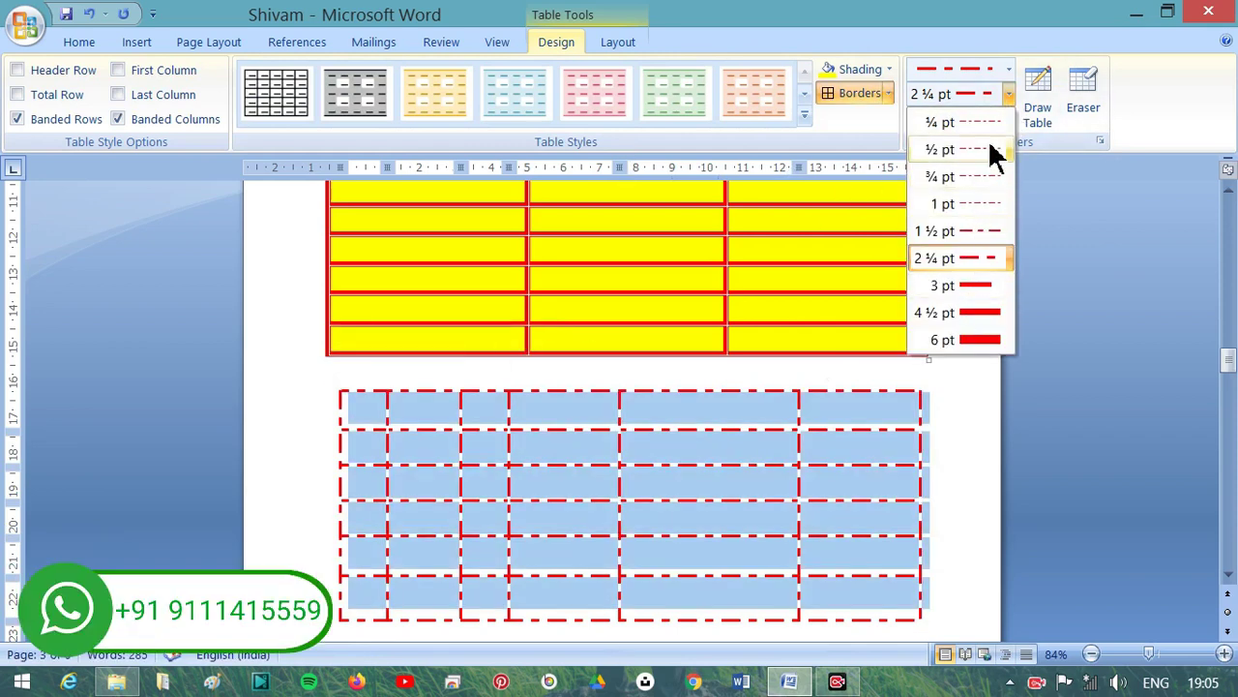
{"action": "left_click", "coordinate": [1009, 71]}
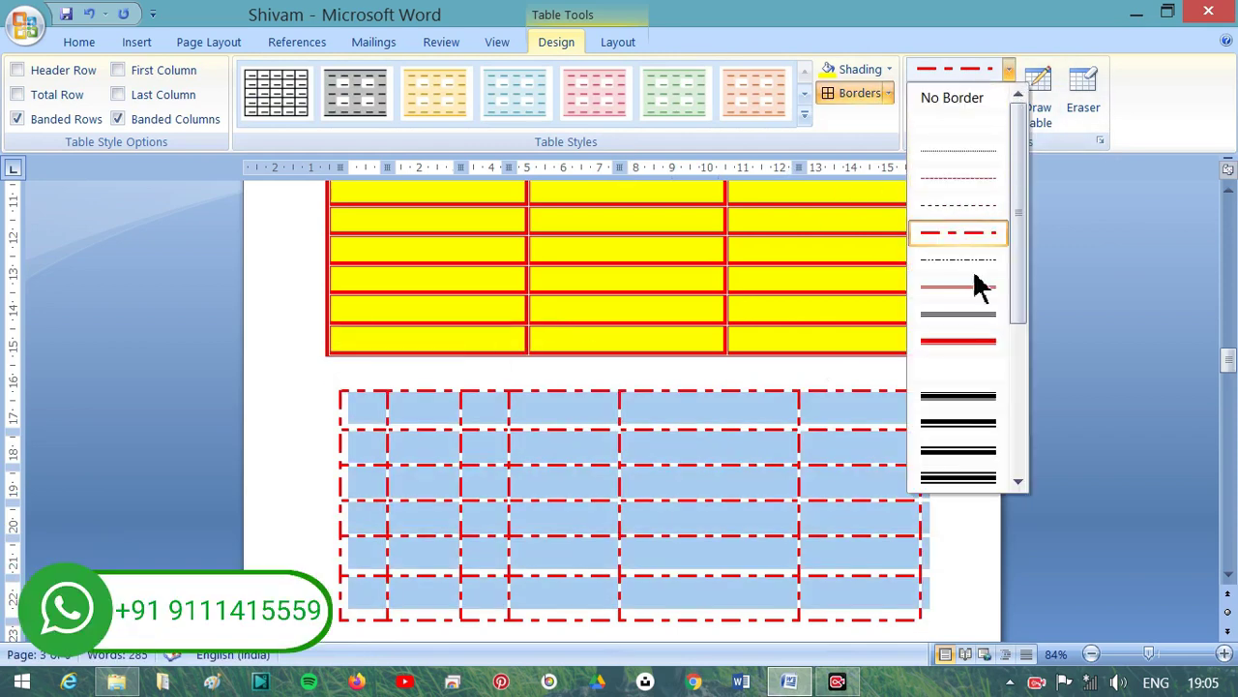
{"action": "left_click", "coordinate": [963, 340]}
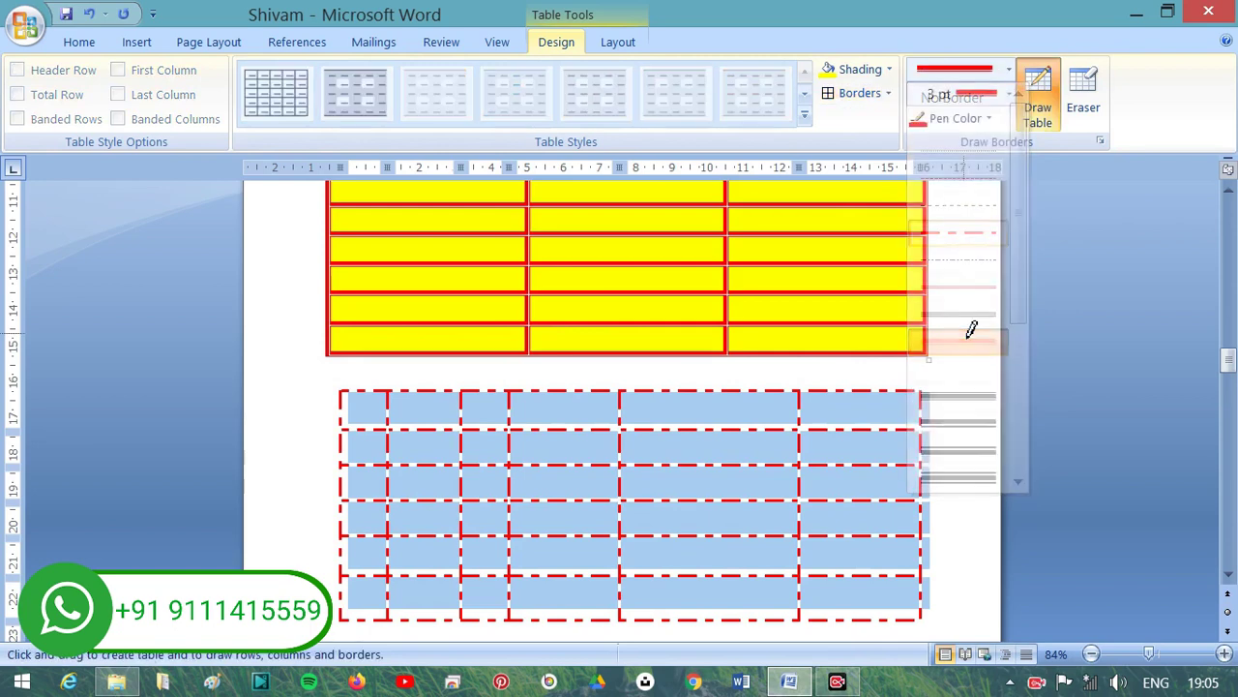
{"action": "left_click", "coordinate": [857, 94]}
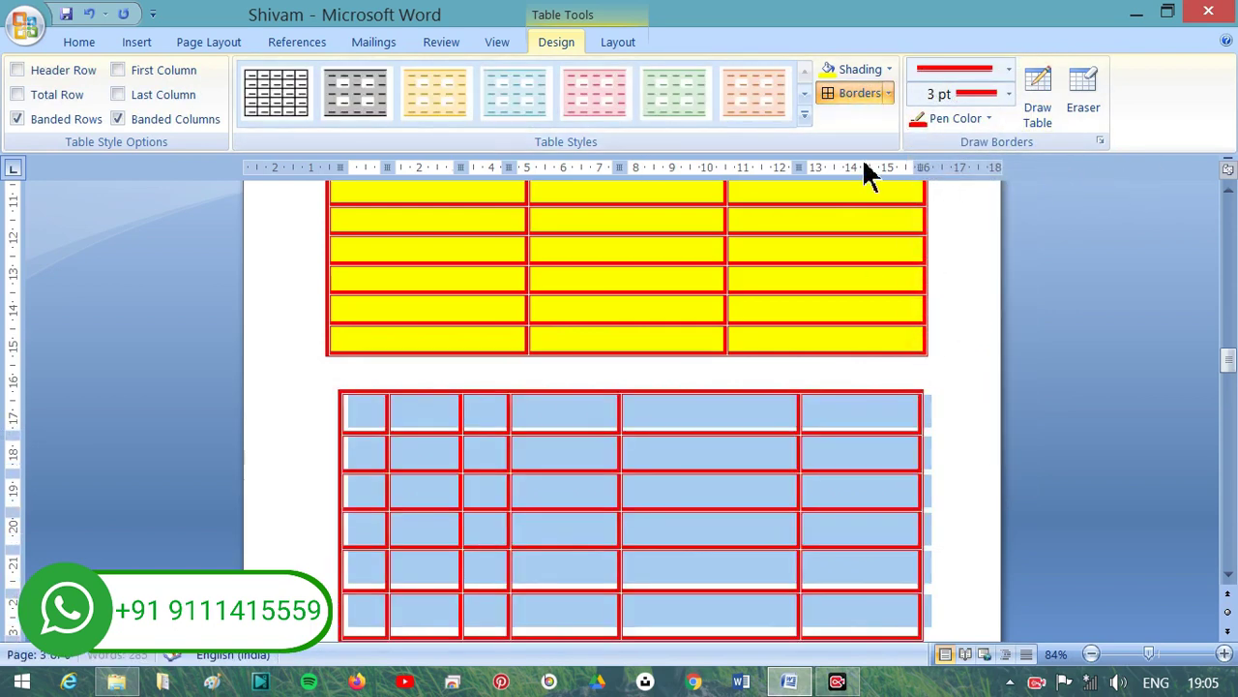
{"action": "left_click", "coordinate": [609, 44]}
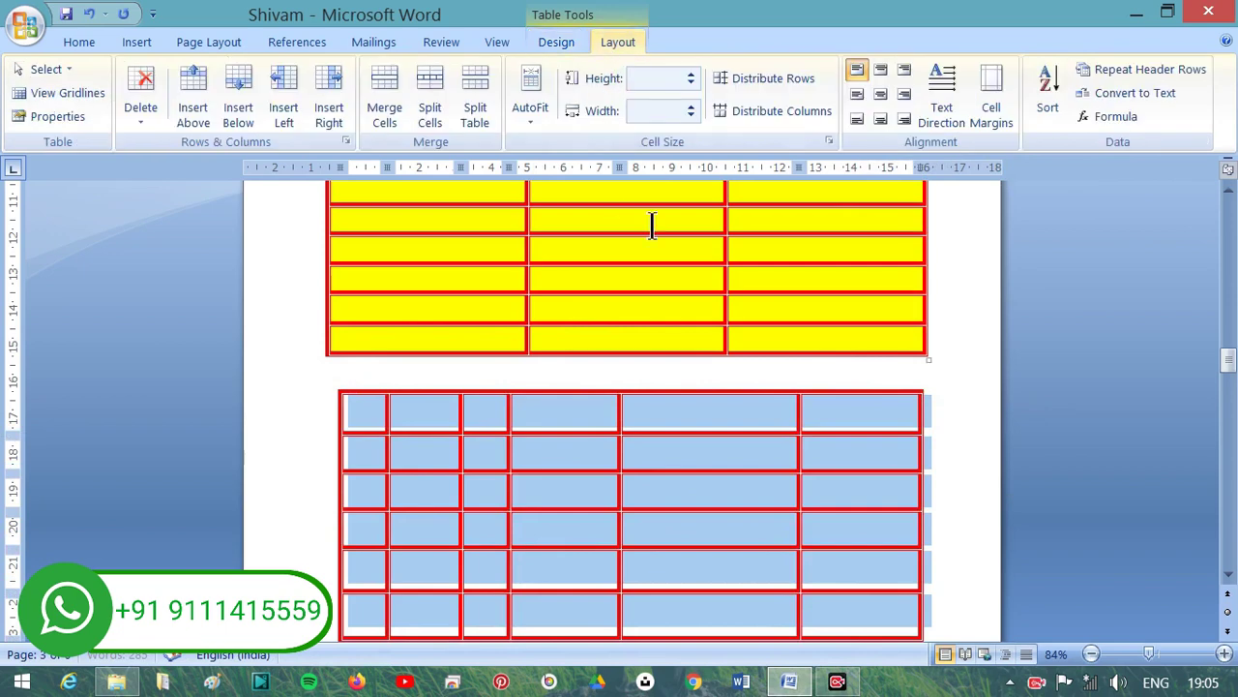